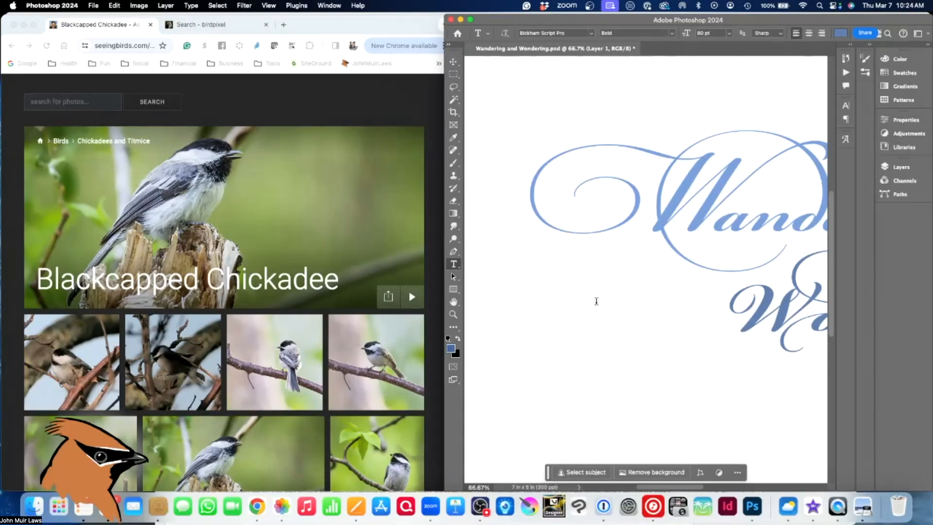
# Brush an oval bird body on Layer 1 of the chickadee 1 group, under the Wandering flourish and beside the word Wondering
pyautogui.click(453, 314)
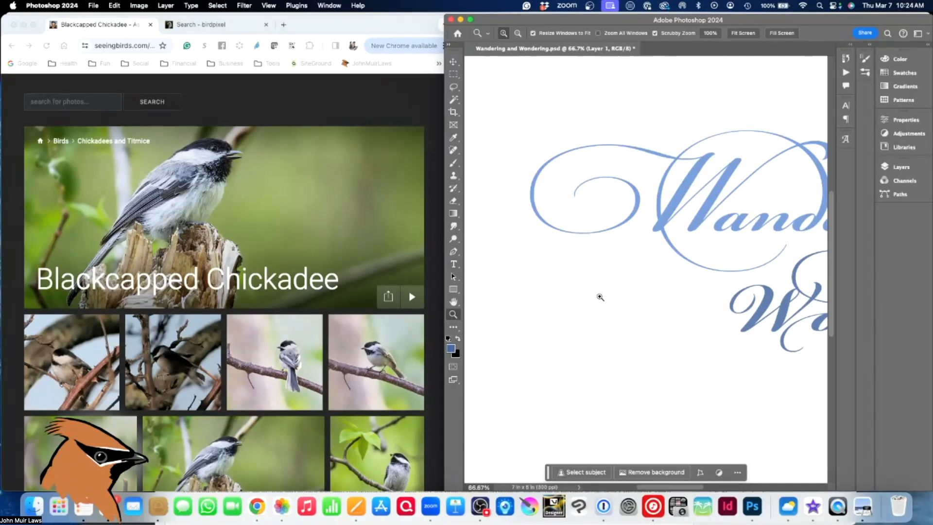
pyautogui.press('b')
pyautogui.press('super+minus')
pyautogui.press('super+minus')
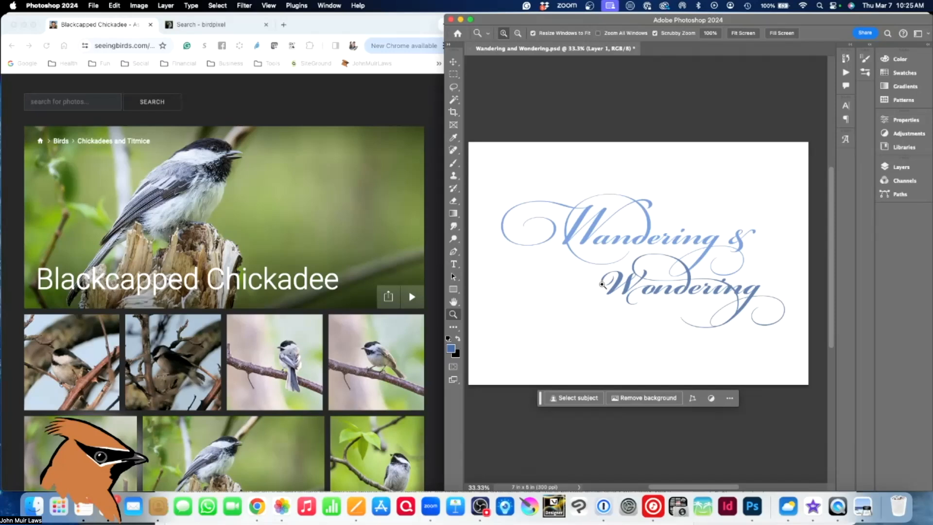
pyautogui.click(885, 169)
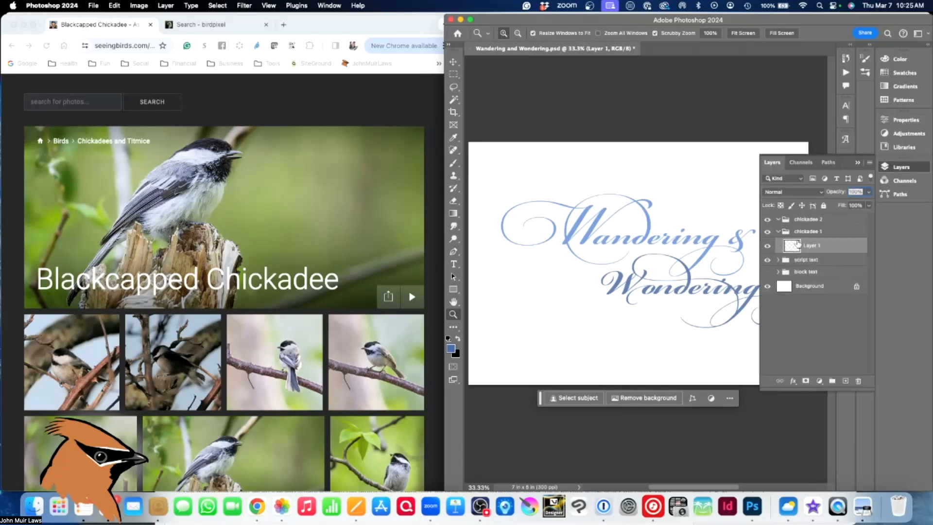
pyautogui.click(894, 169)
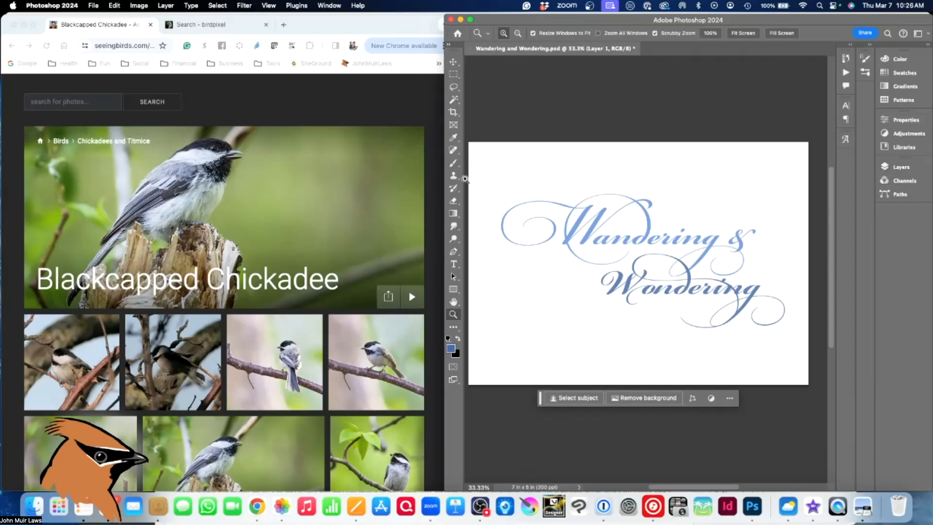
pyautogui.click(453, 164)
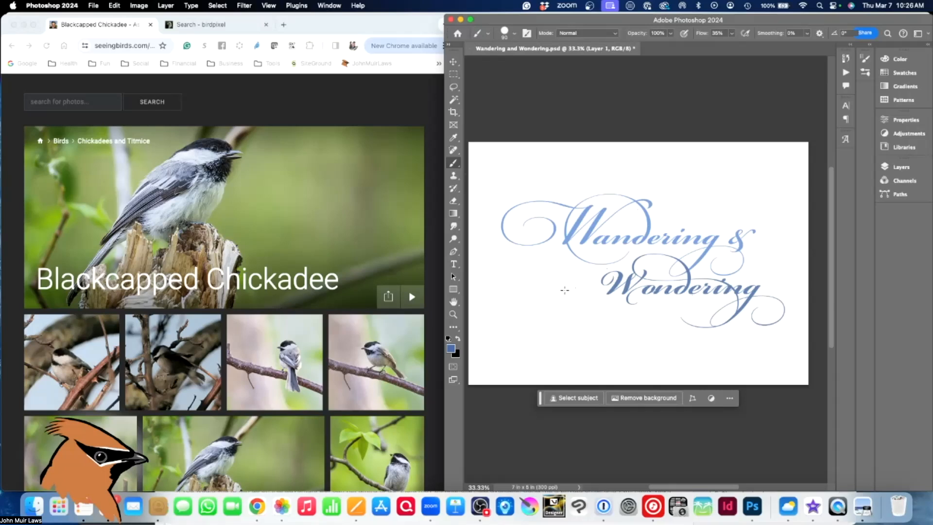
pyautogui.press('super+equal')
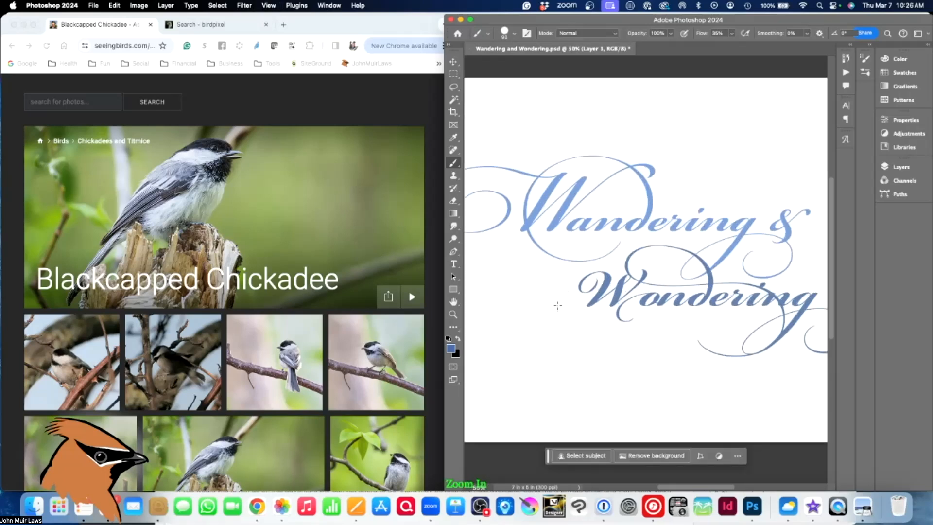
pyautogui.press('space')
pyautogui.moveTo(547, 307); pyautogui.dragTo(607, 292)
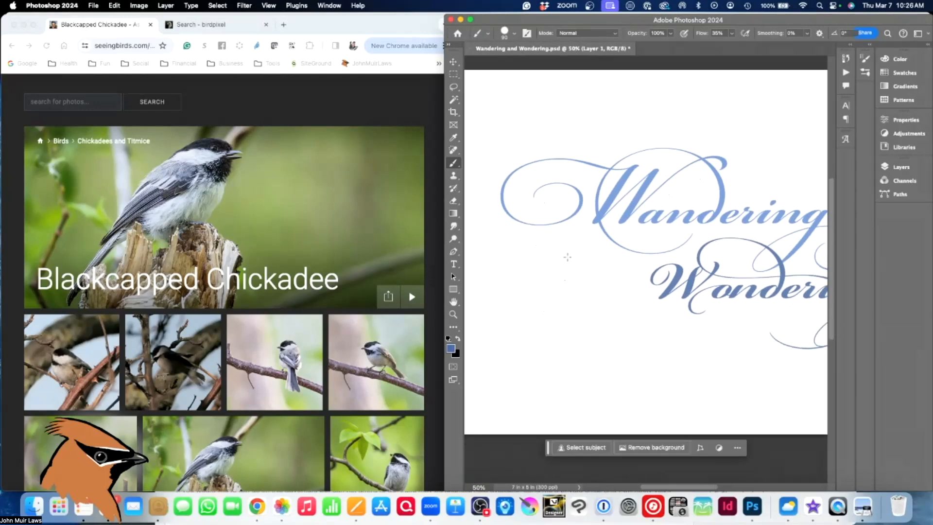
pyautogui.moveTo(556, 250)
pyautogui.mouseDown()
pyautogui.moveTo(583, 243)
pyautogui.moveTo(609, 270)
pyautogui.moveTo(611, 258)
pyautogui.moveTo(590, 241)
pyautogui.mouseUp()
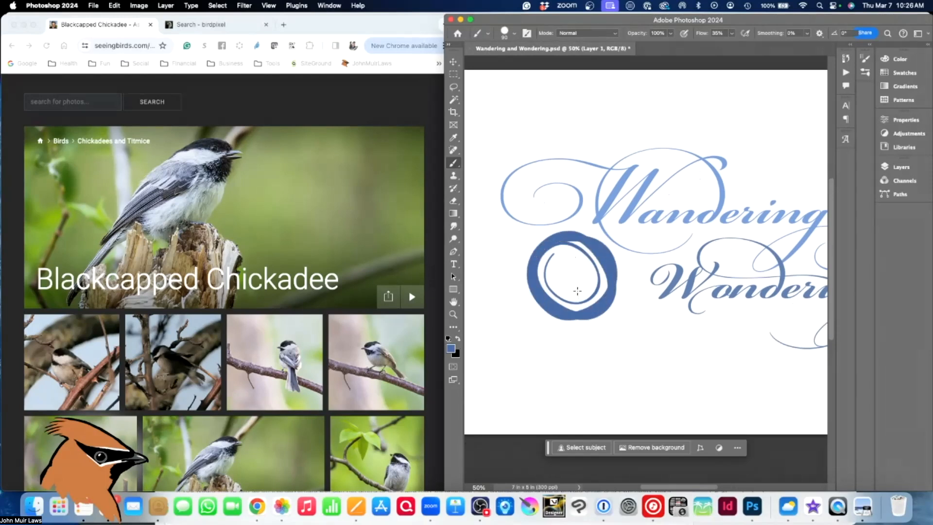
# Reduce the brush size to 50 and sketch the lower bird's head, beak, feet and long tail slanting up past the flourish
pyautogui.press('[')
pyautogui.press('[')
pyautogui.press('[')
pyautogui.press('[')
pyautogui.moveTo(585, 303)
pyautogui.mouseDown()
pyautogui.moveTo(639, 313)
pyautogui.moveTo(615, 279)
pyautogui.moveTo(593, 284)
pyautogui.moveTo(596, 271)
pyautogui.moveTo(517, 233)
pyautogui.moveTo(499, 212)
pyautogui.moveTo(537, 260)
pyautogui.moveTo(602, 235)
pyautogui.moveTo(605, 223)
pyautogui.moveTo(625, 250)
pyautogui.moveTo(636, 247)
pyautogui.moveTo(629, 239)
pyautogui.moveTo(636, 245)
pyautogui.moveTo(581, 324)
pyautogui.moveTo(630, 292)
pyautogui.moveTo(593, 292)
pyautogui.moveTo(605, 329)
pyautogui.moveTo(578, 325)
pyautogui.moveTo(629, 343)
pyautogui.moveTo(643, 324)
pyautogui.moveTo(627, 335)
pyautogui.moveTo(600, 303)
pyautogui.moveTo(632, 309)
pyautogui.moveTo(641, 284)
pyautogui.moveTo(625, 304)
pyautogui.moveTo(646, 278)
pyautogui.moveTo(633, 297)
pyautogui.moveTo(612, 289)
pyautogui.moveTo(631, 315)
pyautogui.moveTo(629, 336)
pyautogui.moveTo(624, 326)
pyautogui.mouseUp()
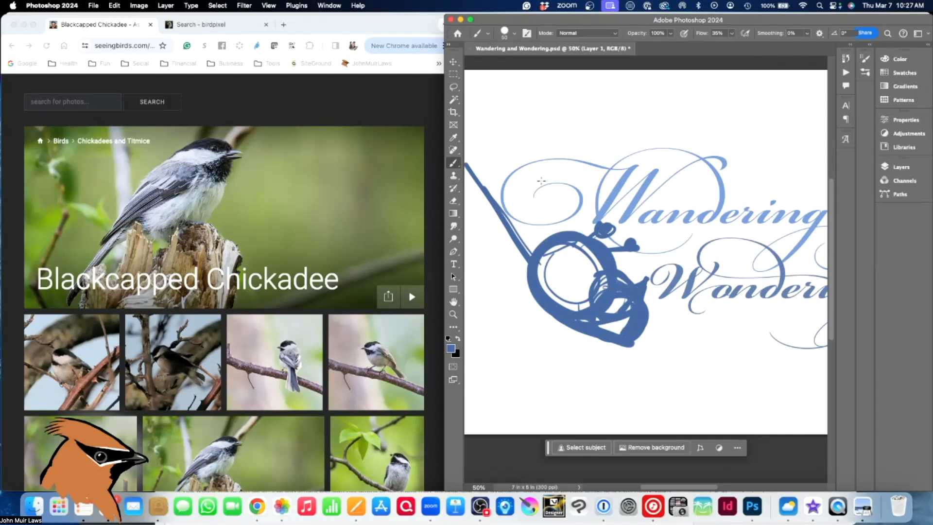
pyautogui.moveTo(506, 141); pyautogui.dragTo(533, 263)
# Rough in a second bird above the ampersand with a round body, small head and tail hanging down over the lettering
pyautogui.press('super+minus')
pyautogui.press('super+minus')
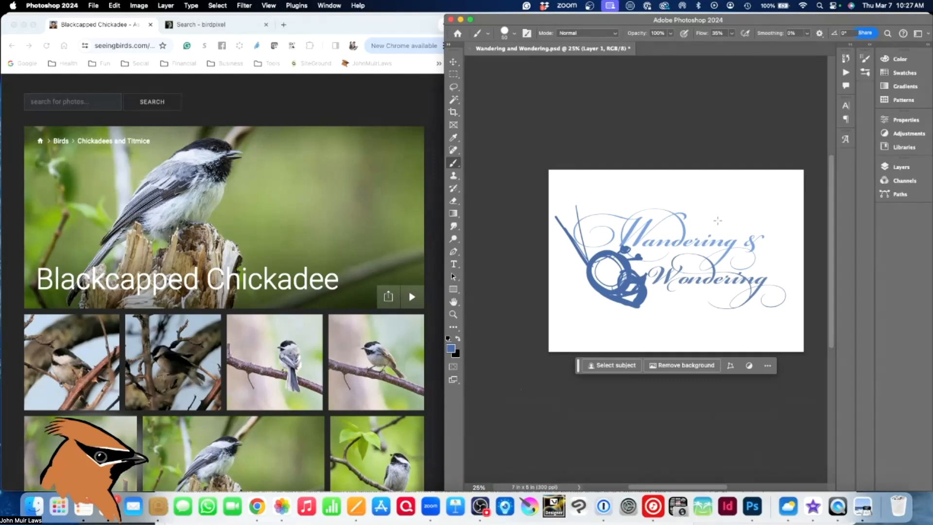
pyautogui.moveTo(720, 209)
pyautogui.mouseDown()
pyautogui.moveTo(700, 223)
pyautogui.moveTo(737, 206)
pyautogui.moveTo(708, 233)
pyautogui.moveTo(704, 196)
pyautogui.moveTo(745, 227)
pyautogui.moveTo(716, 198)
pyautogui.moveTo(727, 187)
pyautogui.moveTo(704, 180)
pyautogui.moveTo(694, 193)
pyautogui.moveTo(708, 179)
pyautogui.moveTo(727, 197)
pyautogui.moveTo(705, 204)
pyautogui.moveTo(686, 198)
pyautogui.mouseUp()
pyautogui.moveTo(736, 226); pyautogui.dragTo(769, 289)
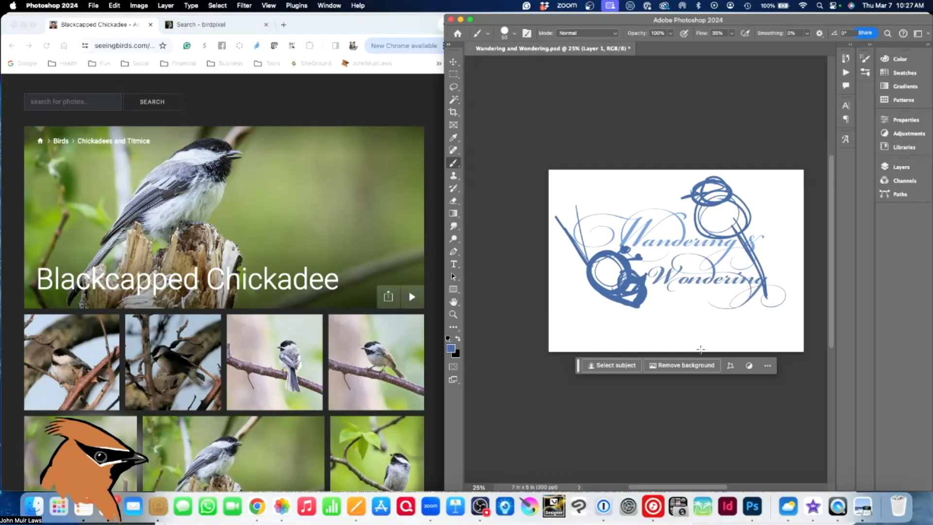
pyautogui.moveTo(593, 258)
pyautogui.mouseDown()
pyautogui.moveTo(578, 246)
pyautogui.moveTo(593, 258)
pyautogui.mouseUp()
# Reduce the brush size to 25 and refine the upper bird's beak, head, back and angled tail lines
pyautogui.press('[')
pyautogui.press('[')
pyautogui.moveTo(711, 234)
pyautogui.mouseDown()
pyautogui.moveTo(732, 248)
pyautogui.moveTo(711, 237)
pyautogui.mouseUp()
pyautogui.moveTo(712, 185)
pyautogui.mouseDown()
pyautogui.moveTo(694, 186)
pyautogui.moveTo(688, 201)
pyautogui.mouseUp()
pyautogui.moveTo(739, 238)
pyautogui.mouseDown()
pyautogui.moveTo(751, 233)
pyautogui.moveTo(737, 225)
pyautogui.moveTo(780, 261)
pyautogui.moveTo(743, 226)
pyautogui.moveTo(740, 243)
pyautogui.moveTo(731, 238)
pyautogui.mouseUp()
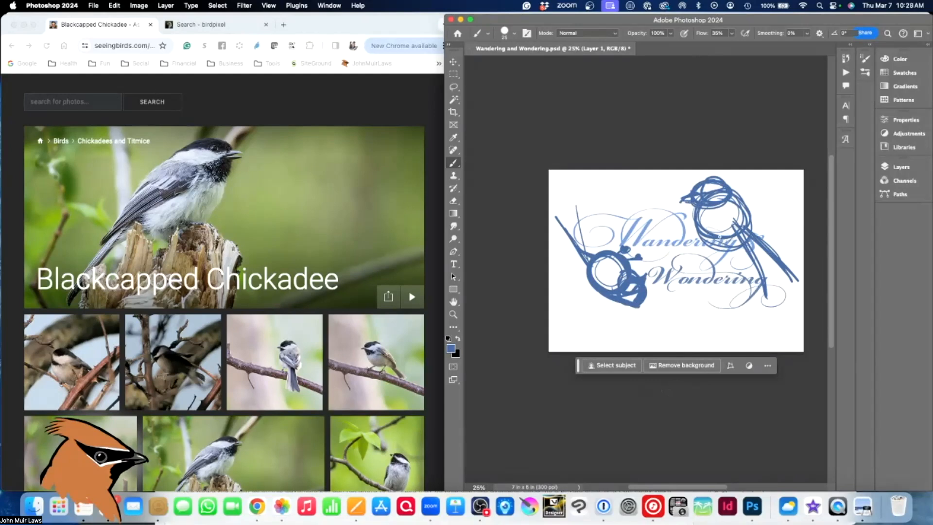
# Erase the upper bird and redraw it in a horizontal pose with its tail level and its feet on the word Wandering
pyautogui.press('e')
pyautogui.moveTo(719, 233)
pyautogui.mouseDown()
pyautogui.moveTo(686, 197)
pyautogui.moveTo(702, 187)
pyautogui.moveTo(717, 189)
pyautogui.moveTo(697, 222)
pyautogui.moveTo(759, 213)
pyautogui.moveTo(785, 222)
pyautogui.moveTo(735, 265)
pyautogui.moveTo(748, 197)
pyautogui.moveTo(712, 224)
pyautogui.moveTo(696, 194)
pyautogui.moveTo(744, 205)
pyautogui.moveTo(719, 198)
pyautogui.moveTo(799, 193)
pyautogui.mouseUp()
pyautogui.press('p')
pyautogui.moveTo(716, 189)
pyautogui.mouseDown()
pyautogui.moveTo(693, 207)
pyautogui.moveTo(682, 194)
pyautogui.moveTo(709, 199)
pyautogui.moveTo(692, 187)
pyautogui.moveTo(669, 193)
pyautogui.moveTo(719, 180)
pyautogui.mouseUp()
pyautogui.moveTo(744, 196)
pyautogui.mouseDown()
pyautogui.moveTo(719, 207)
pyautogui.moveTo(776, 189)
pyautogui.moveTo(752, 200)
pyautogui.mouseUp()
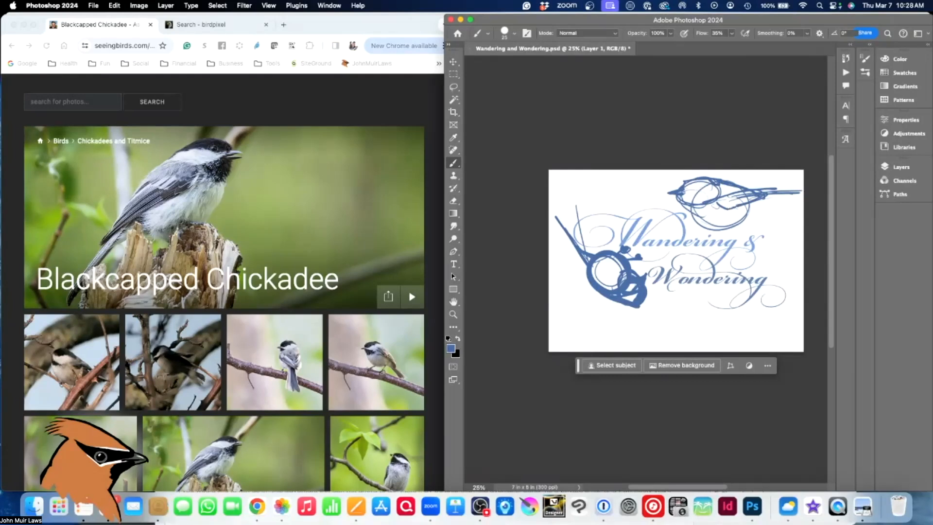
pyautogui.moveTo(684, 207)
pyautogui.mouseDown()
pyautogui.moveTo(714, 232)
pyautogui.moveTo(758, 204)
pyautogui.moveTo(728, 228)
pyautogui.moveTo(751, 216)
pyautogui.moveTo(740, 232)
pyautogui.moveTo(698, 240)
pyautogui.moveTo(740, 244)
pyautogui.mouseUp()
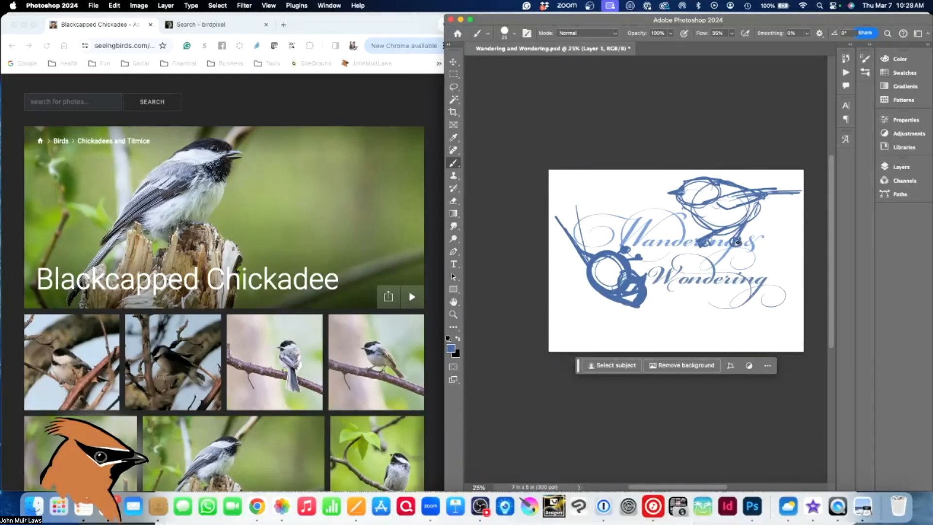
pyautogui.moveTo(764, 205); pyautogui.dragTo(788, 192)
pyautogui.press(']')
pyautogui.press('[')
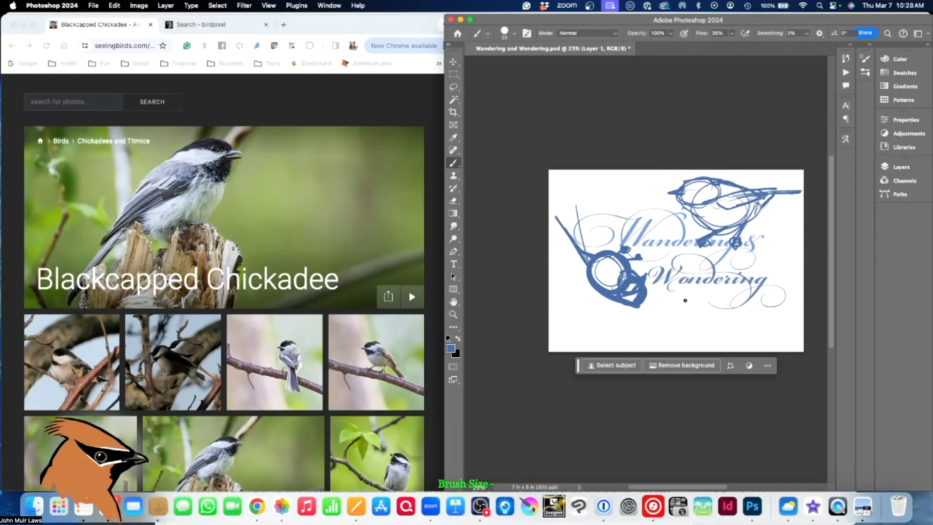
# Erase the horizontal bird sketch above the word Wandering
pyautogui.press('super+equal')
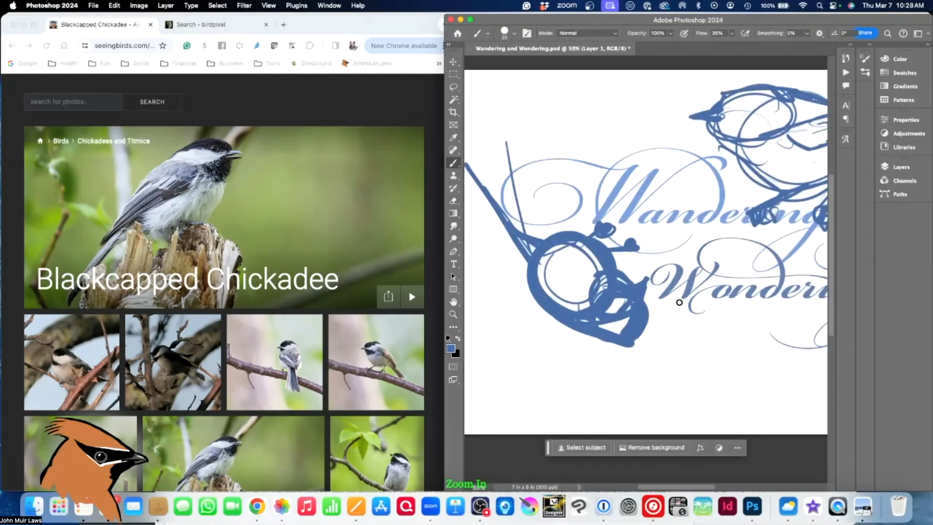
pyautogui.press('space')
pyautogui.moveTo(735, 218)
pyautogui.mouseDown()
pyautogui.moveTo(716, 238)
pyautogui.moveTo(660, 244)
pyautogui.mouseUp()
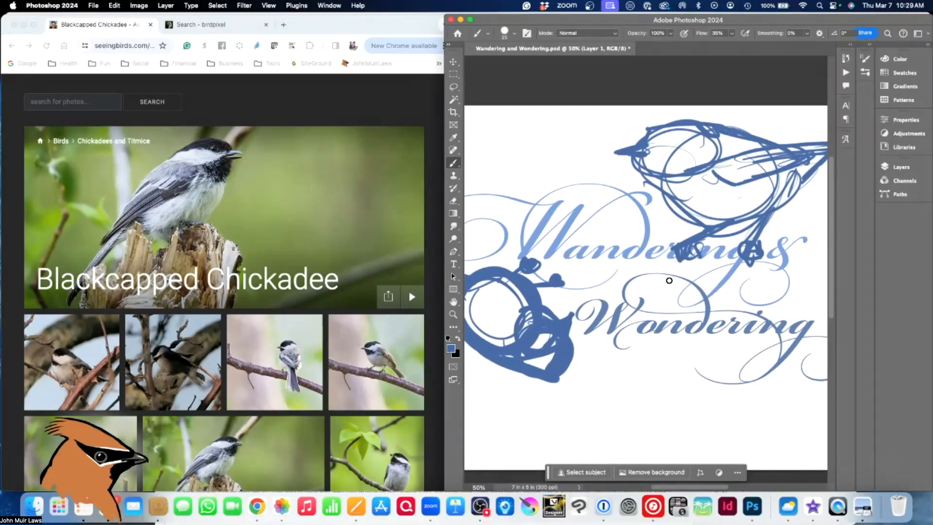
pyautogui.press('space')
pyautogui.moveTo(690, 299); pyautogui.dragTo(611, 325)
pyautogui.press('e')
pyautogui.moveTo(593, 189)
pyautogui.mouseDown()
pyautogui.moveTo(553, 173)
pyautogui.moveTo(617, 153)
pyautogui.moveTo(741, 174)
pyautogui.moveTo(691, 212)
pyautogui.moveTo(684, 249)
pyautogui.moveTo(781, 180)
pyautogui.moveTo(766, 174)
pyautogui.moveTo(787, 179)
pyautogui.moveTo(800, 167)
pyautogui.moveTo(704, 175)
pyautogui.moveTo(543, 158)
pyautogui.moveTo(727, 159)
pyautogui.moveTo(633, 230)
pyautogui.moveTo(686, 246)
pyautogui.moveTo(693, 266)
pyautogui.moveTo(667, 288)
pyautogui.moveTo(701, 279)
pyautogui.moveTo(730, 287)
pyautogui.moveTo(707, 286)
pyautogui.moveTo(594, 196)
pyautogui.mouseUp()
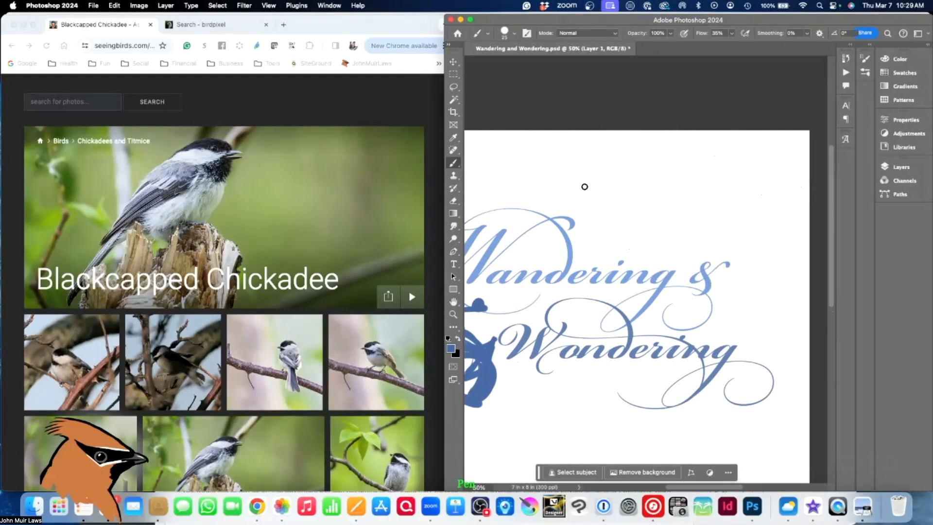
# Sketch a new round bird body above Wandering, with a foot gripping the W's flourish and a tail line extending left
pyautogui.moveTo(582, 152)
pyautogui.mouseDown()
pyautogui.moveTo(564, 217)
pyautogui.moveTo(565, 155)
pyautogui.moveTo(611, 204)
pyautogui.moveTo(541, 188)
pyautogui.moveTo(603, 165)
pyautogui.moveTo(562, 199)
pyautogui.moveTo(562, 222)
pyautogui.mouseUp()
pyautogui.moveTo(554, 167)
pyautogui.mouseDown()
pyautogui.moveTo(489, 176)
pyautogui.moveTo(547, 181)
pyautogui.mouseUp()
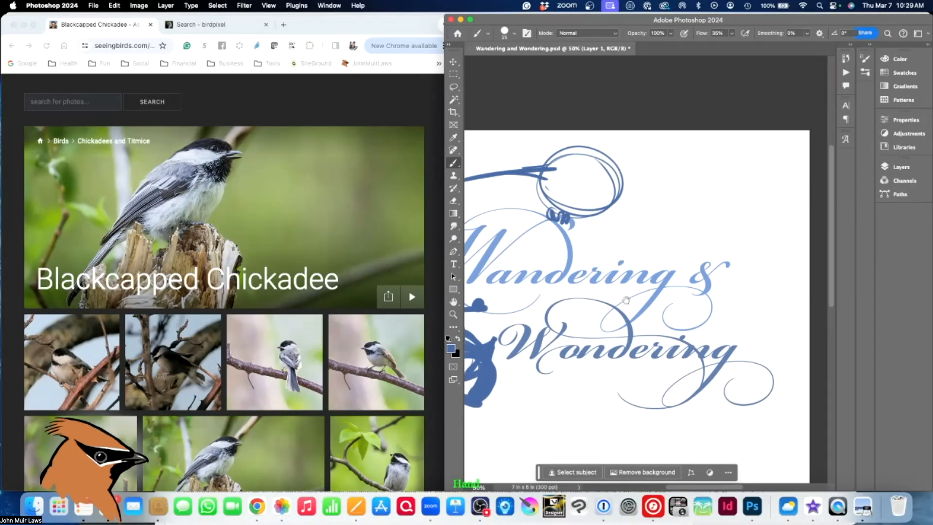
pyautogui.moveTo(622, 297); pyautogui.dragTo(697, 302)
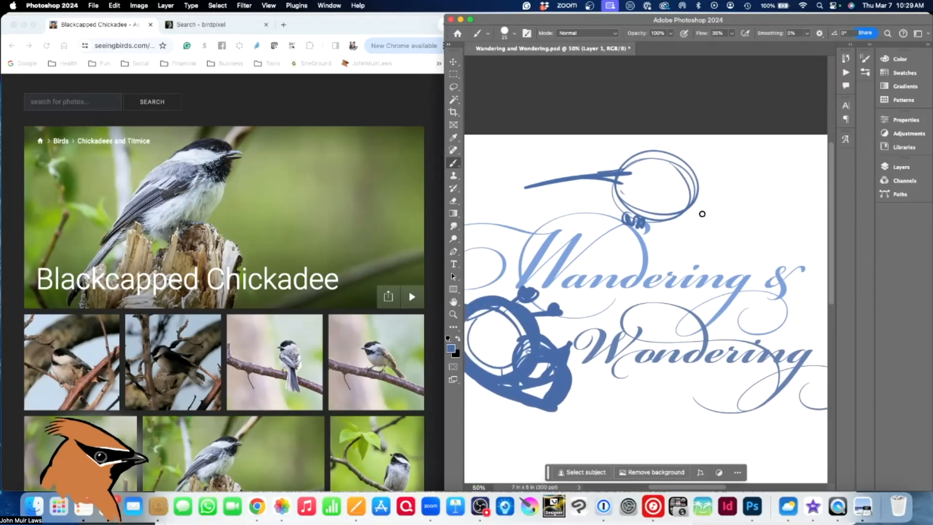
# Add a downward-pointing head and beak to the upper bird, plus wing lines and feathers around the tail base
pyautogui.moveTo(673, 227)
pyautogui.mouseDown()
pyautogui.moveTo(697, 212)
pyautogui.moveTo(693, 242)
pyautogui.moveTo(661, 224)
pyautogui.moveTo(695, 192)
pyautogui.moveTo(692, 233)
pyautogui.moveTo(676, 198)
pyautogui.moveTo(693, 187)
pyautogui.moveTo(698, 226)
pyautogui.moveTo(689, 176)
pyautogui.moveTo(695, 225)
pyautogui.moveTo(685, 246)
pyautogui.moveTo(696, 253)
pyautogui.moveTo(700, 242)
pyautogui.moveTo(697, 256)
pyautogui.moveTo(678, 209)
pyautogui.moveTo(644, 221)
pyautogui.moveTo(667, 177)
pyautogui.moveTo(623, 214)
pyautogui.moveTo(668, 159)
pyautogui.moveTo(624, 212)
pyautogui.moveTo(621, 183)
pyautogui.moveTo(600, 174)
pyautogui.moveTo(616, 191)
pyautogui.mouseUp()
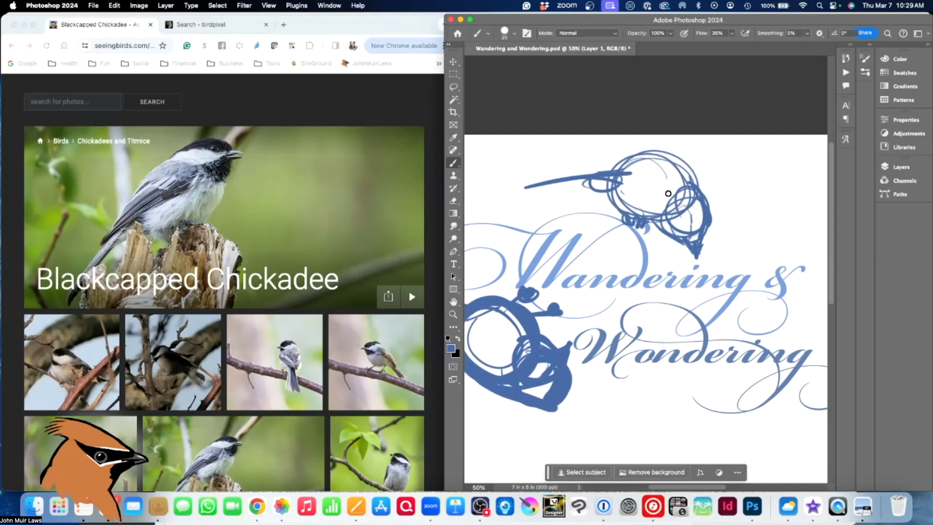
pyautogui.moveTo(679, 209)
pyautogui.mouseDown()
pyautogui.moveTo(595, 158)
pyautogui.moveTo(624, 165)
pyautogui.moveTo(604, 152)
pyautogui.moveTo(667, 180)
pyautogui.moveTo(601, 156)
pyautogui.moveTo(674, 188)
pyautogui.moveTo(669, 196)
pyautogui.moveTo(624, 168)
pyautogui.mouseUp()
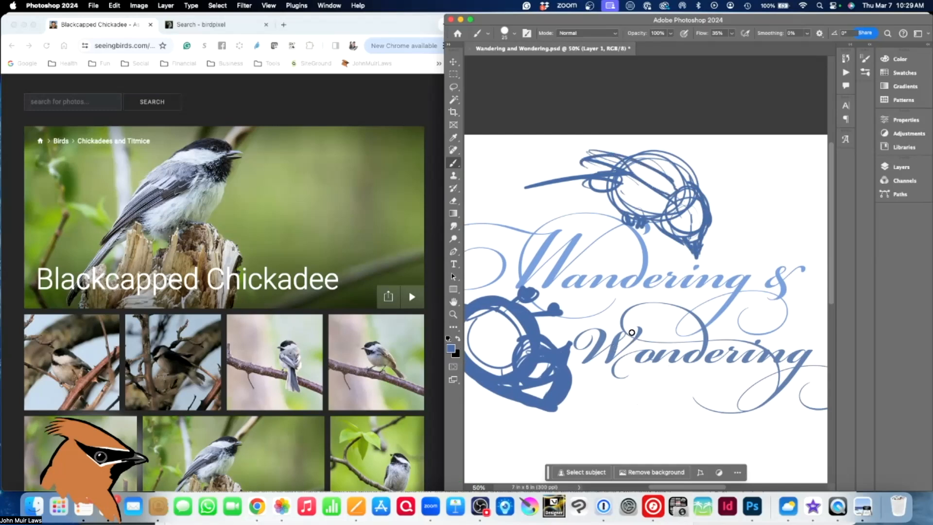
pyautogui.press('super+minus')
pyautogui.press('super+minus')
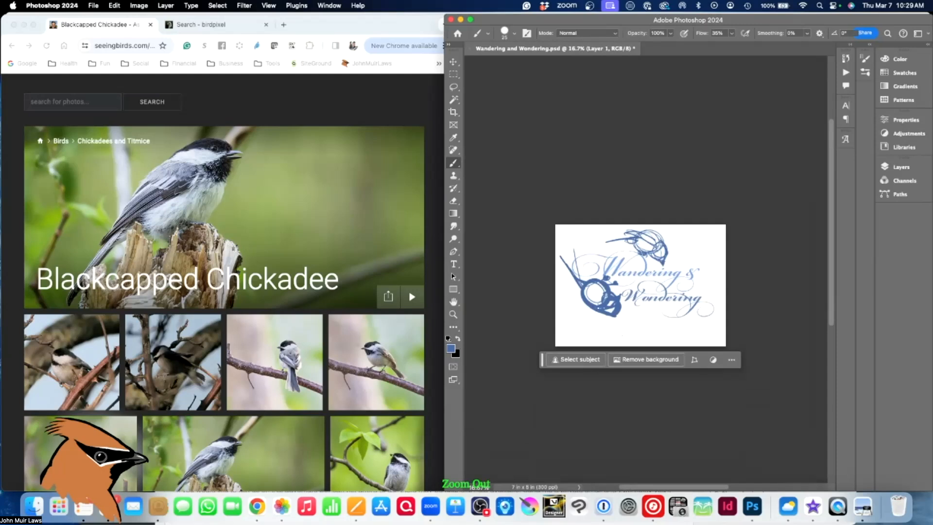
# Erase the lower bird and resketch it with a round body, low-hanging head, feet and an upright tail against the W
pyautogui.press('e')
pyautogui.moveTo(565, 268)
pyautogui.mouseDown()
pyautogui.moveTo(578, 246)
pyautogui.moveTo(588, 250)
pyautogui.moveTo(581, 300)
pyautogui.moveTo(598, 281)
pyautogui.moveTo(593, 316)
pyautogui.moveTo(615, 309)
pyautogui.moveTo(585, 294)
pyautogui.moveTo(601, 285)
pyautogui.moveTo(587, 282)
pyautogui.moveTo(599, 260)
pyautogui.moveTo(591, 291)
pyautogui.mouseUp()
pyautogui.press('p')
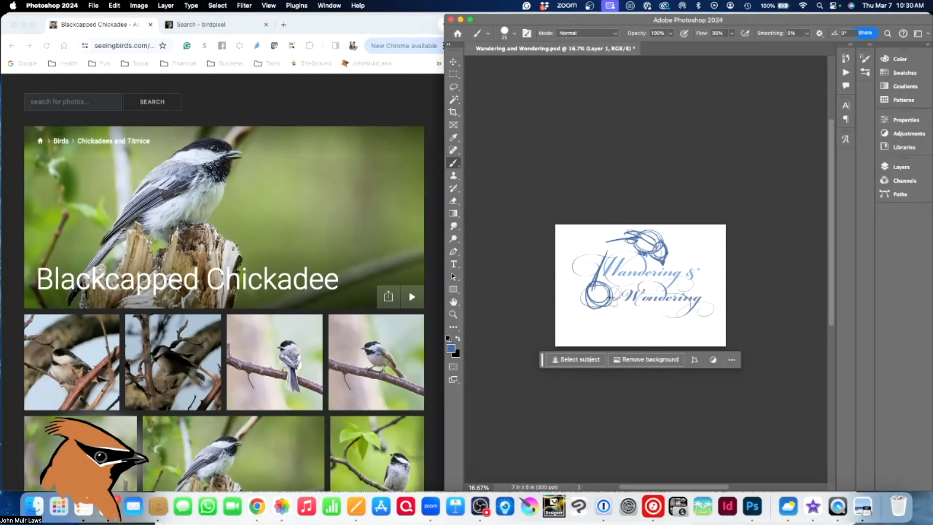
pyautogui.moveTo(598, 308)
pyautogui.mouseDown()
pyautogui.moveTo(619, 313)
pyautogui.moveTo(603, 312)
pyautogui.moveTo(617, 305)
pyautogui.moveTo(621, 285)
pyautogui.mouseUp()
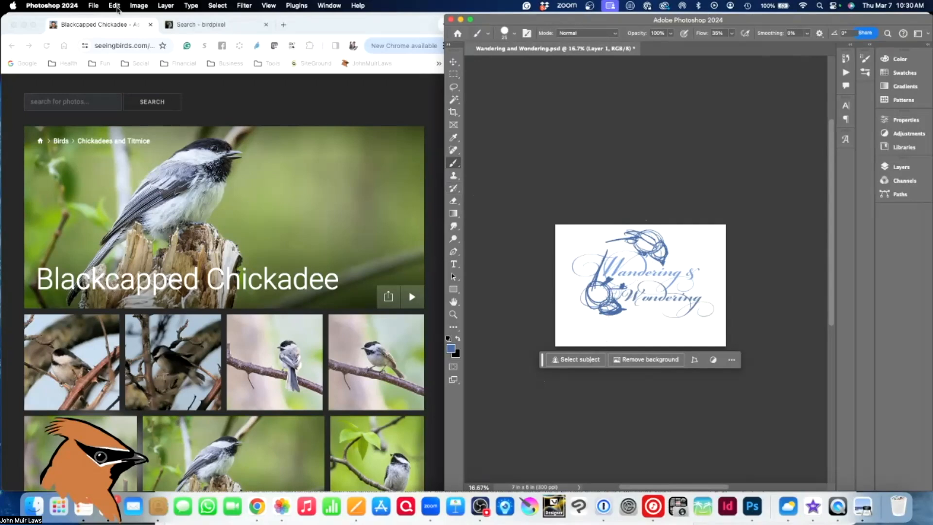
# Extend the canvas height to 7 inches with the anchor at bottom center, so the added space goes above the artwork
pyautogui.click(115, 5)
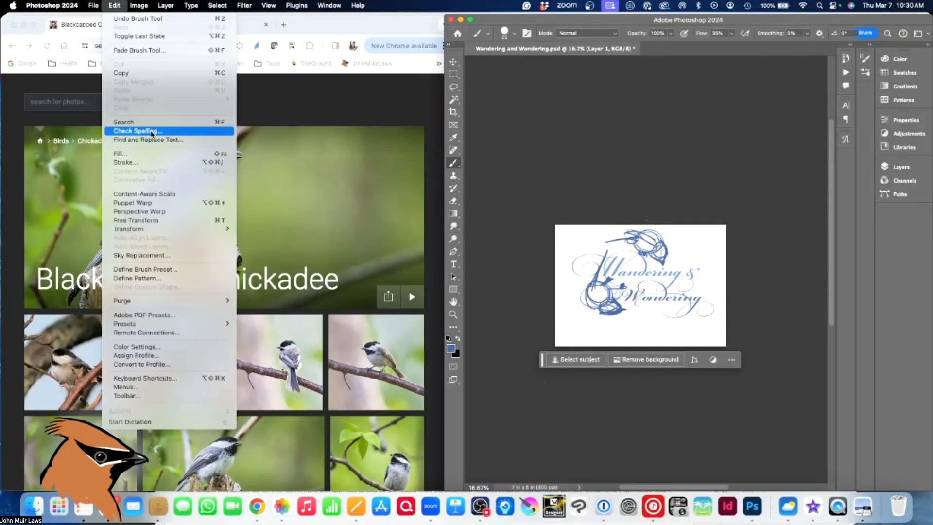
pyautogui.moveTo(140, 7)
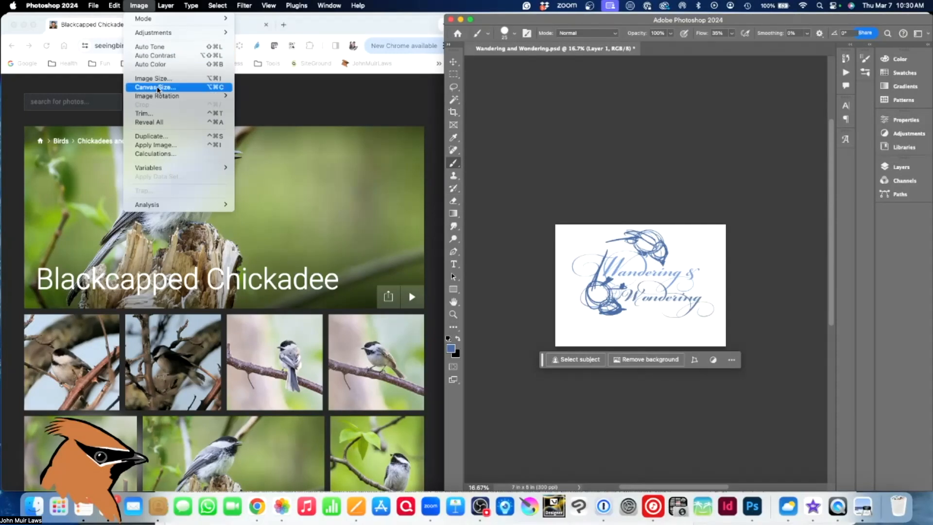
pyautogui.click(160, 91)
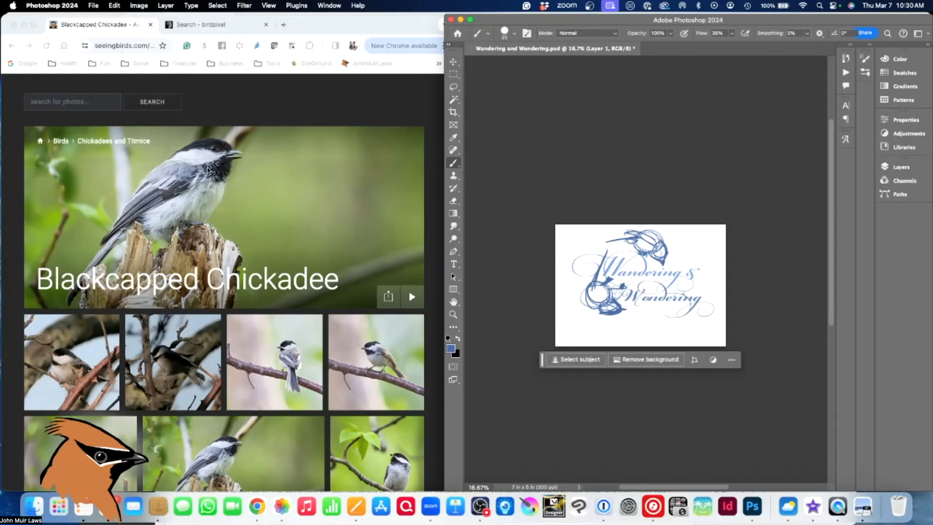
pyautogui.hotkey('ctrl', 'Up')
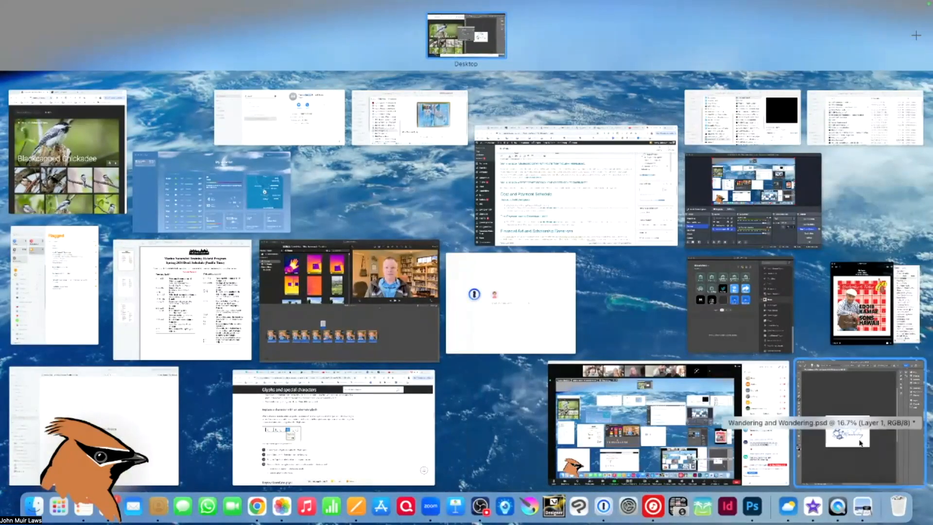
pyautogui.click(849, 400)
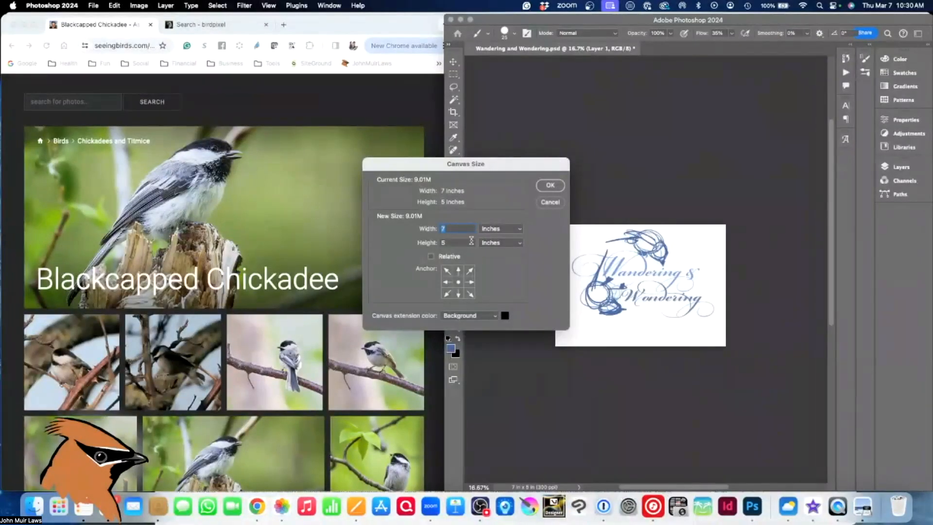
pyautogui.click(445, 242)
pyautogui.click(459, 295)
pyautogui.write('7')
pyautogui.click(541, 186)
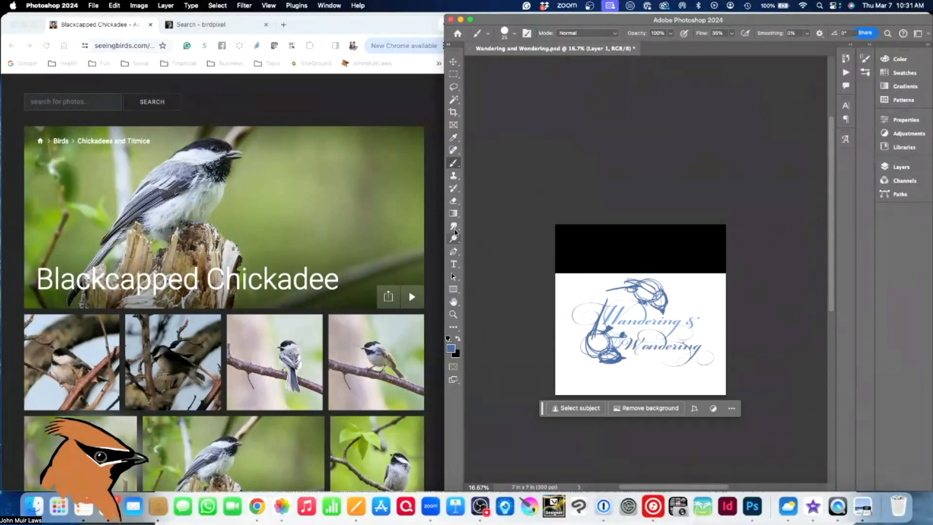
# Make the Background layer active, try an eraser stroke along the black band's lower edge and undo it
pyautogui.press('e')
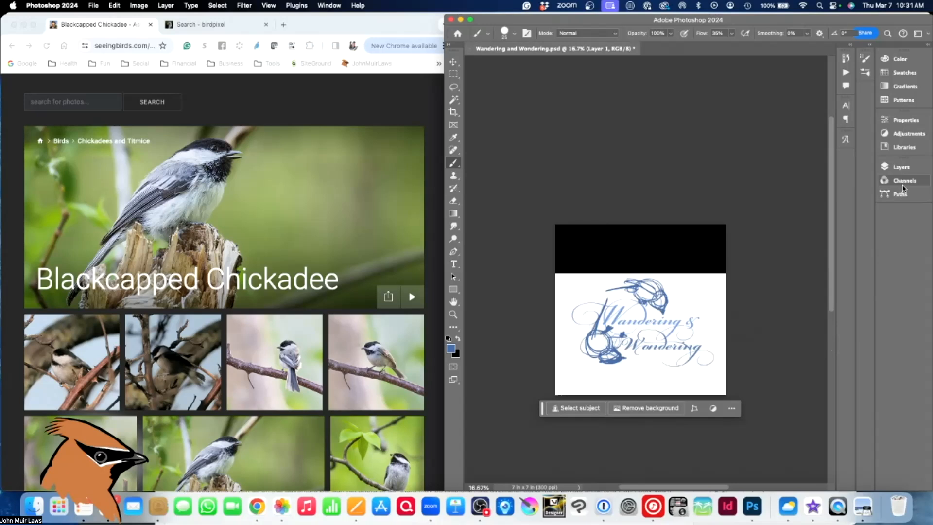
pyautogui.click(902, 166)
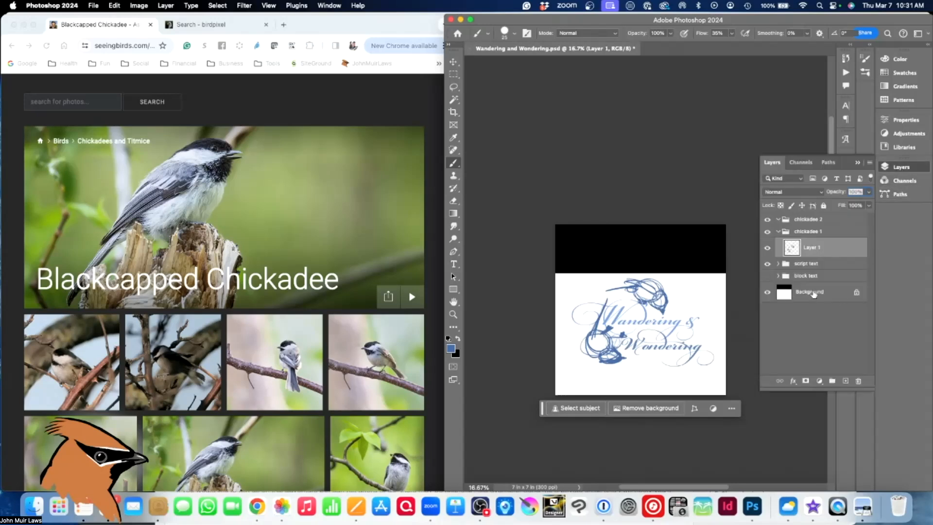
pyautogui.click(814, 293)
pyautogui.moveTo(599, 275); pyautogui.dragTo(579, 277)
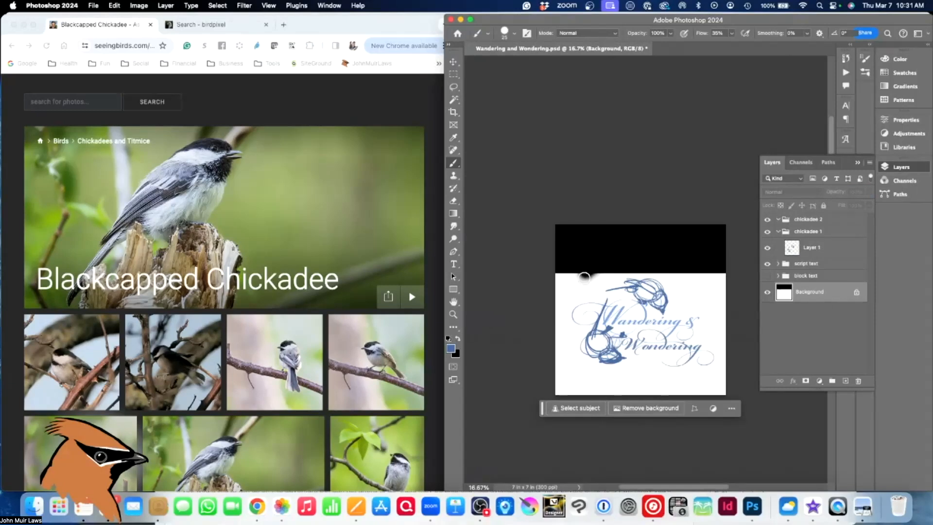
pyautogui.press('super+z')
# Set the foreground colour to white, enlarge the brush to 600 and paint over the black band on the Background layer
pyautogui.click(452, 348)
pyautogui.moveTo(630, 184); pyautogui.dragTo(549, 125)
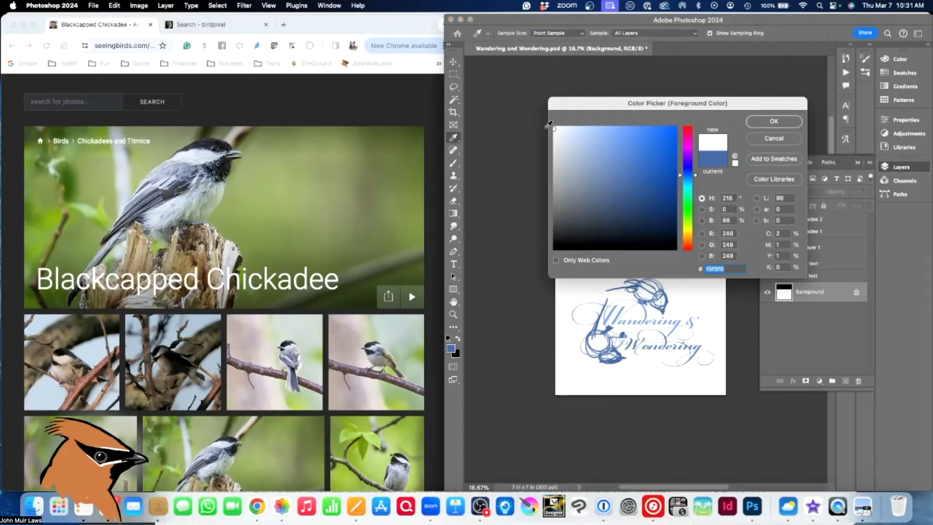
pyautogui.click(774, 122)
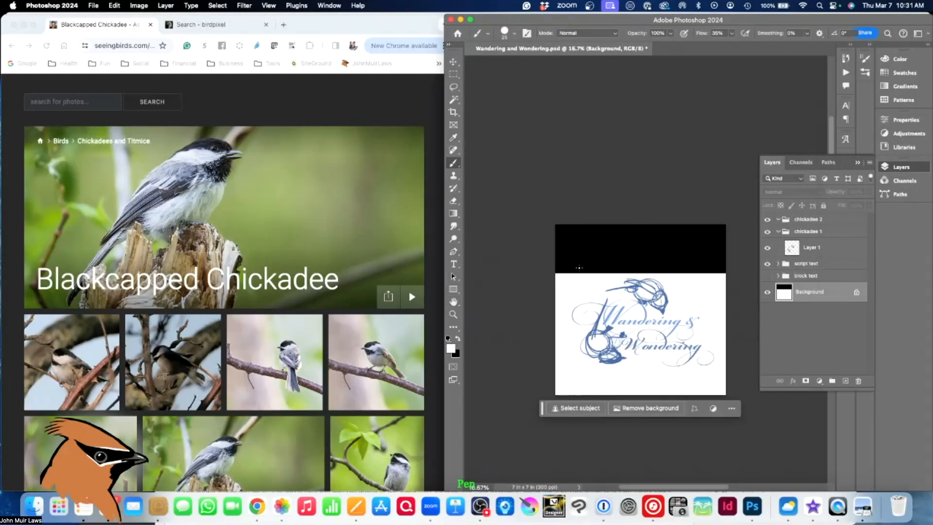
pyautogui.press(']')
pyautogui.press(']')
pyautogui.press(']')
pyautogui.press(']')
pyautogui.press(']')
pyautogui.press(']')
pyautogui.press(']')
pyautogui.press(']')
pyautogui.press(']')
pyautogui.press(']')
pyautogui.press(']')
pyautogui.press(']')
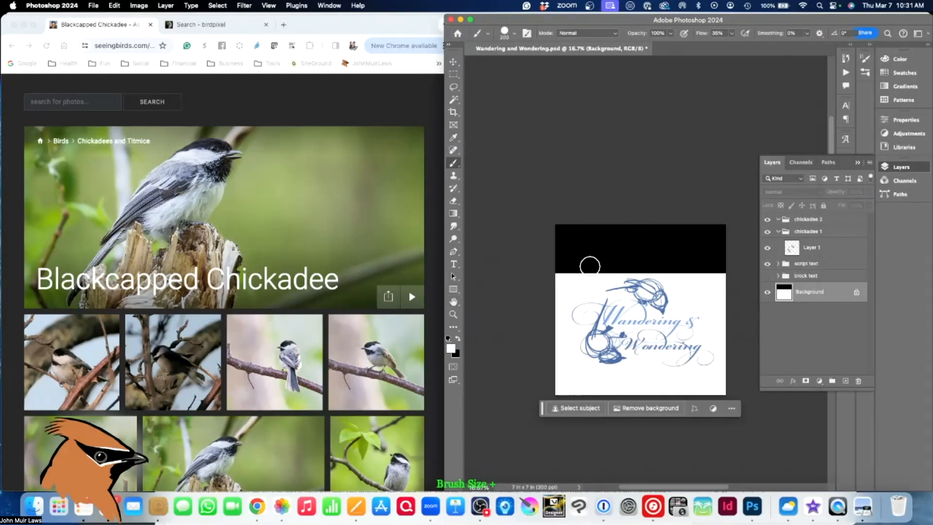
pyautogui.press(']')
pyautogui.press(']')
pyautogui.moveTo(574, 267)
pyautogui.mouseDown()
pyautogui.moveTo(604, 229)
pyautogui.moveTo(576, 233)
pyautogui.moveTo(586, 276)
pyautogui.moveTo(729, 262)
pyautogui.moveTo(723, 223)
pyautogui.mouseUp()
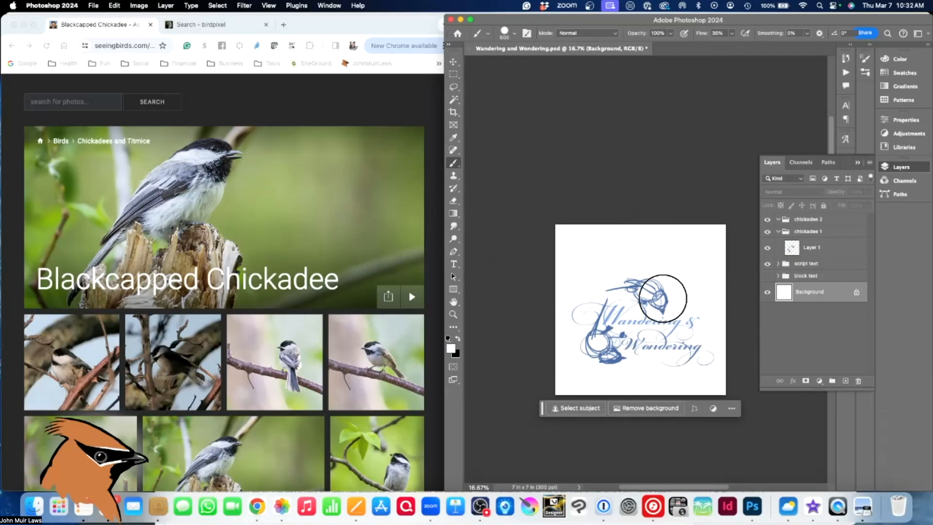
# Try to erase the upper bird while the Background layer is active and undo the stroke
pyautogui.press('e')
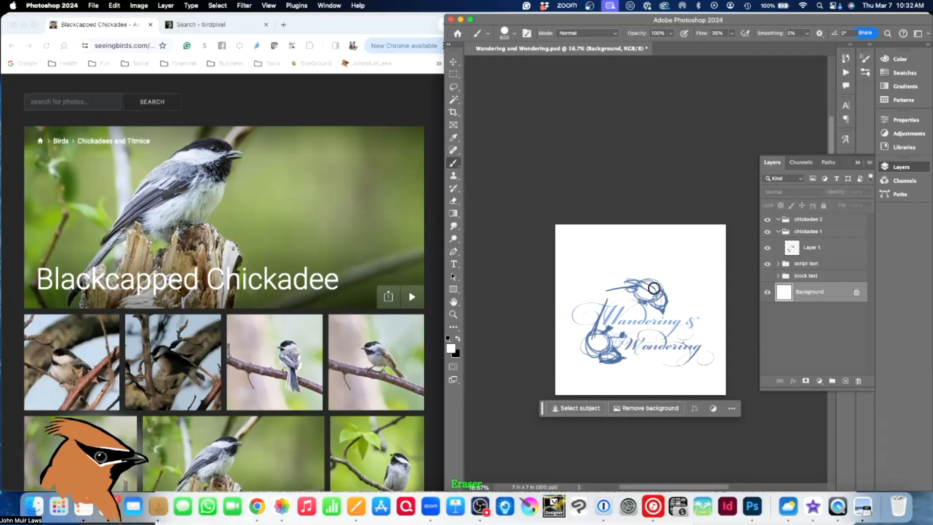
pyautogui.moveTo(656, 287); pyautogui.dragTo(668, 290)
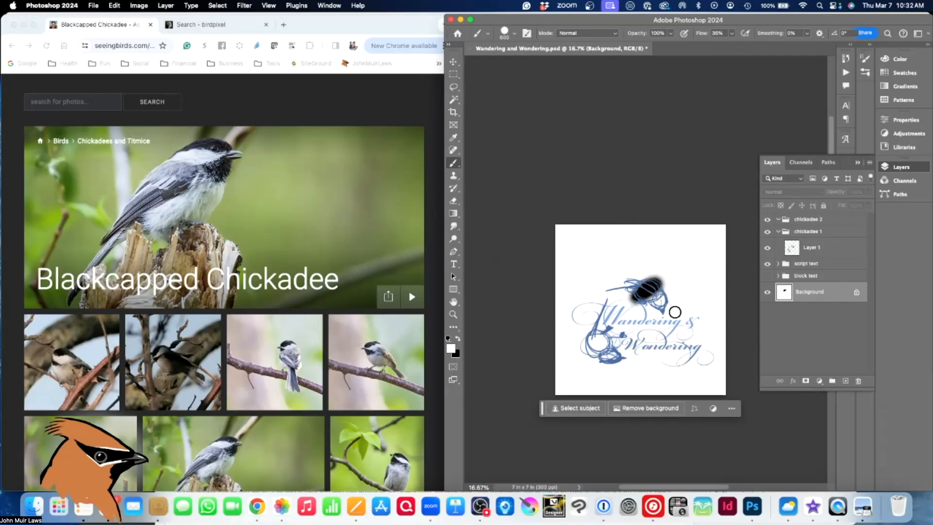
pyautogui.press('super+z')
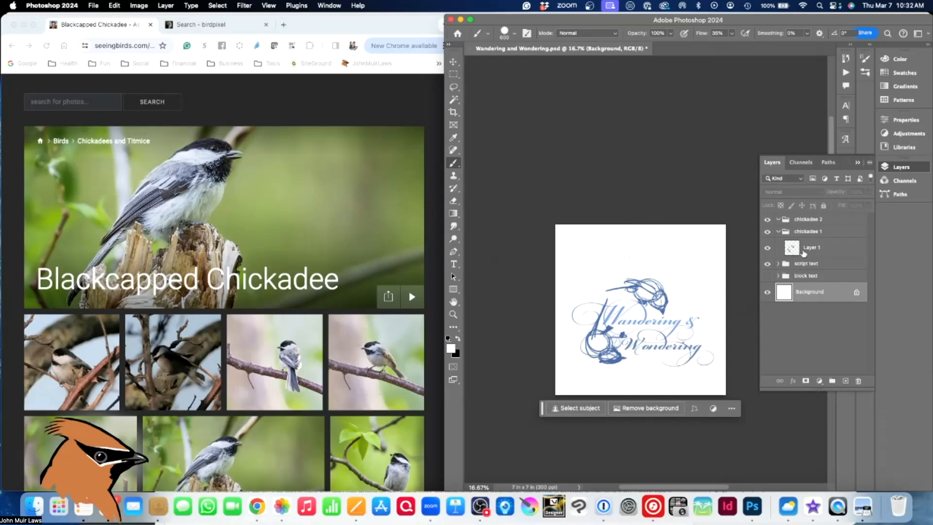
# Make Layer 1 active, swap the foreground and background colours, try erasing the upper bird and undo the erasure
pyautogui.click(768, 248)
pyautogui.click(767, 247)
pyautogui.click(814, 250)
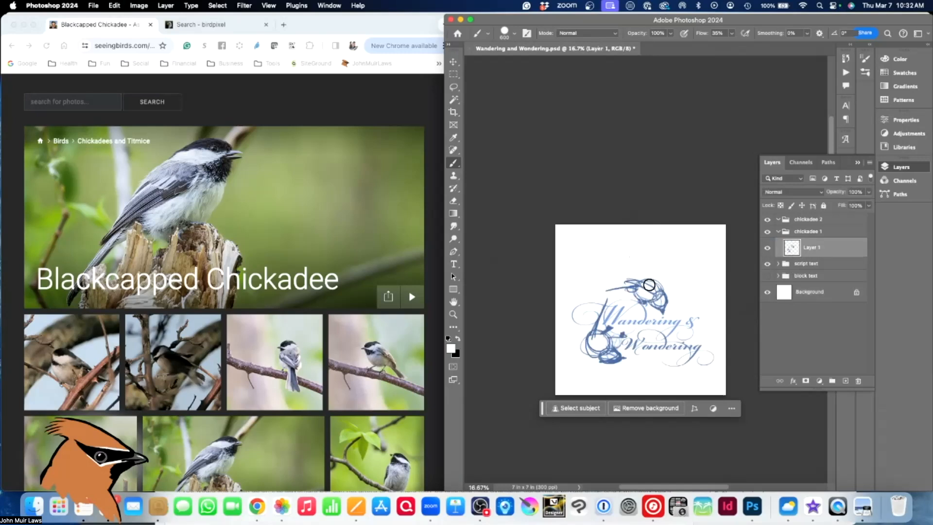
pyautogui.click(458, 338)
pyautogui.moveTo(629, 284)
pyautogui.mouseDown()
pyautogui.moveTo(646, 263)
pyautogui.moveTo(651, 278)
pyautogui.moveTo(618, 290)
pyautogui.moveTo(662, 293)
pyautogui.moveTo(660, 305)
pyautogui.mouseUp()
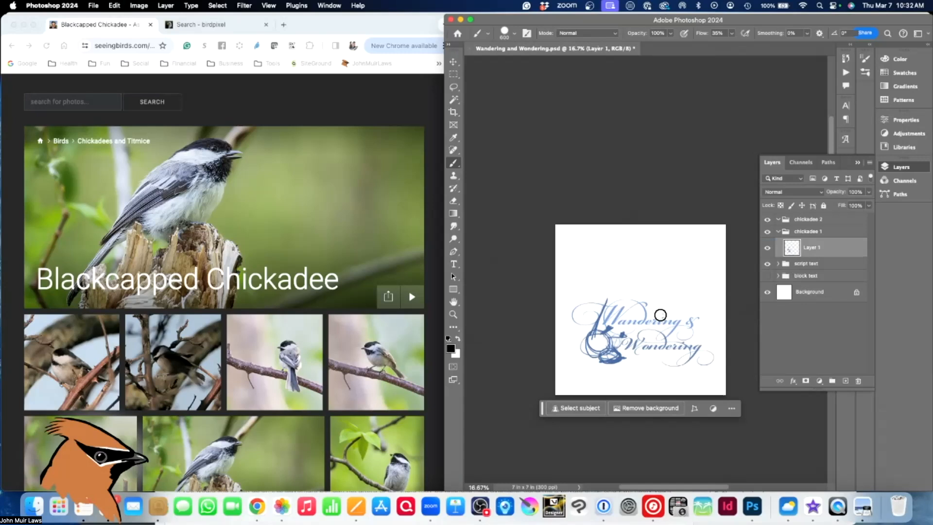
pyautogui.press('super+z')
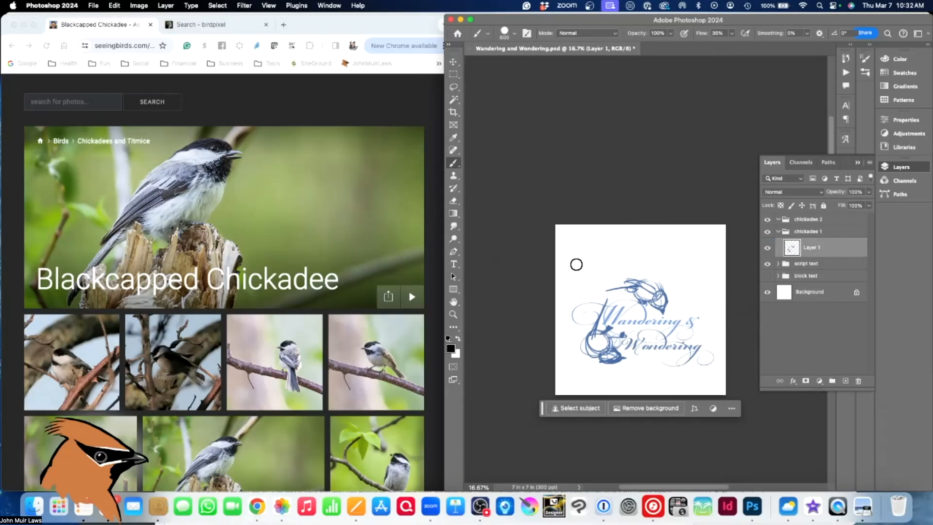
# Select the upper bird with a rectangular marquee, subtracting the corner where it overlaps the W
pyautogui.click(453, 74)
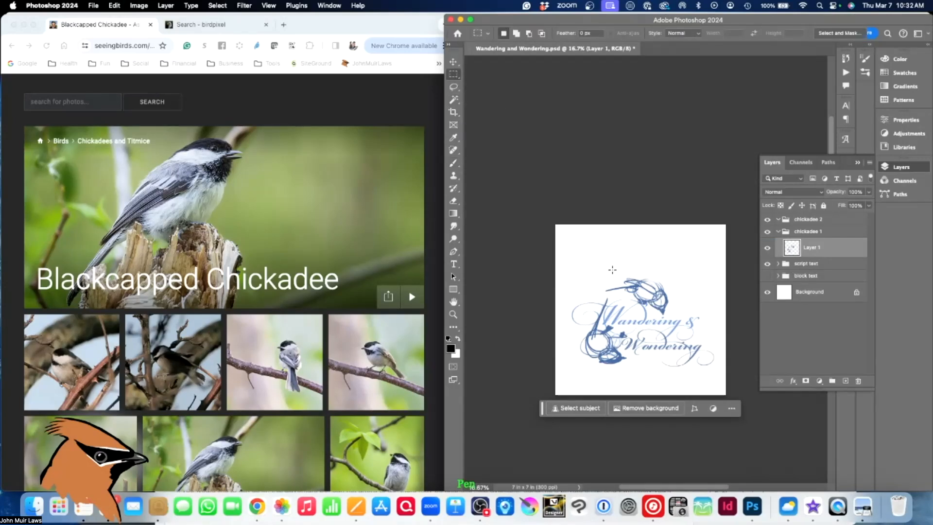
pyautogui.moveTo(600, 265); pyautogui.dragTo(601, 264)
pyautogui.moveTo(636, 294); pyautogui.dragTo(673, 317)
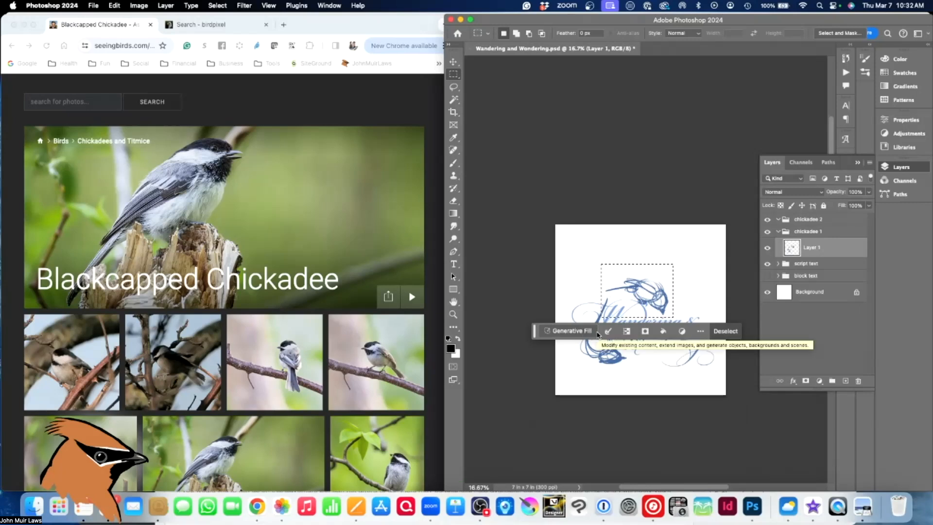
pyautogui.press('alt')
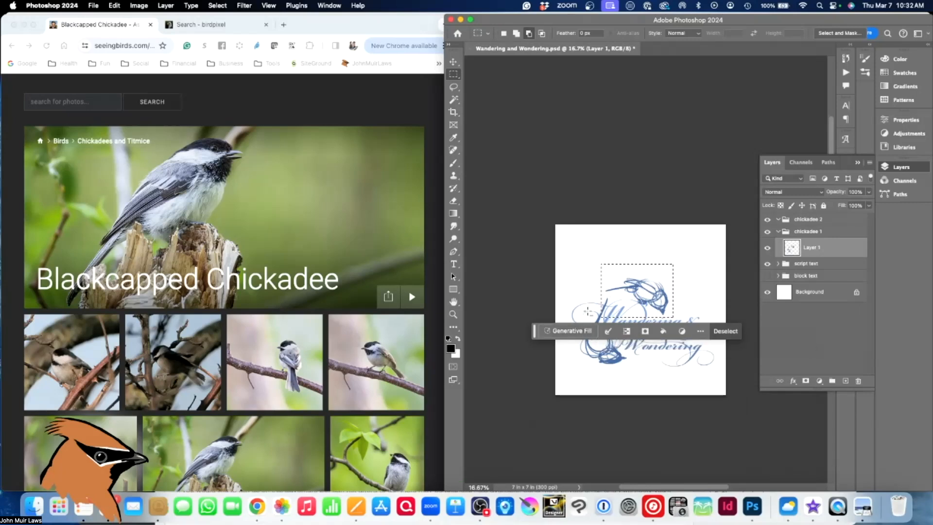
pyautogui.moveTo(588, 302); pyautogui.dragTo(596, 298)
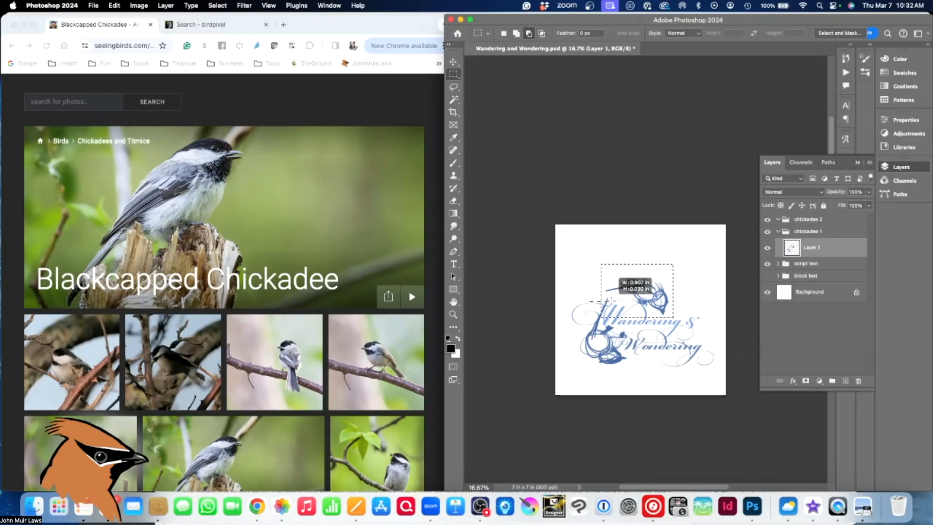
pyautogui.moveTo(618, 331); pyautogui.dragTo(620, 331)
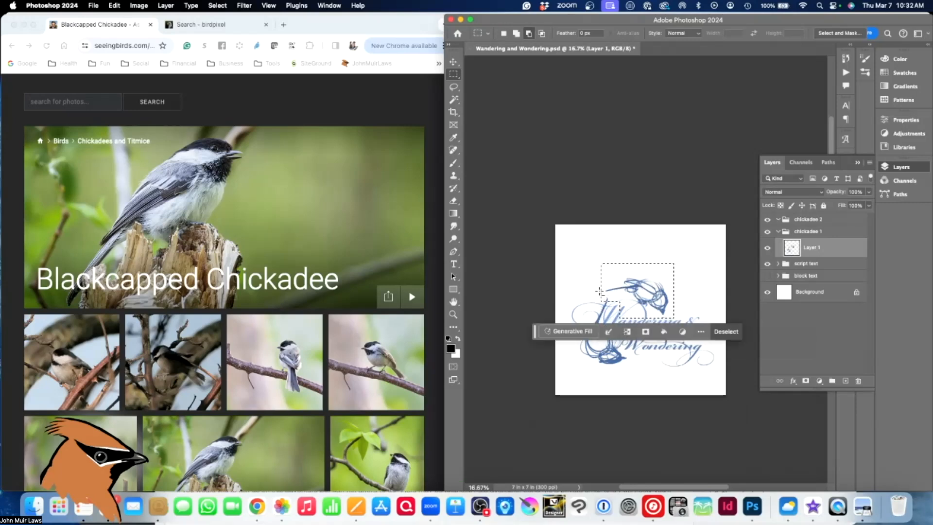
pyautogui.moveTo(601, 295); pyautogui.dragTo(621, 320)
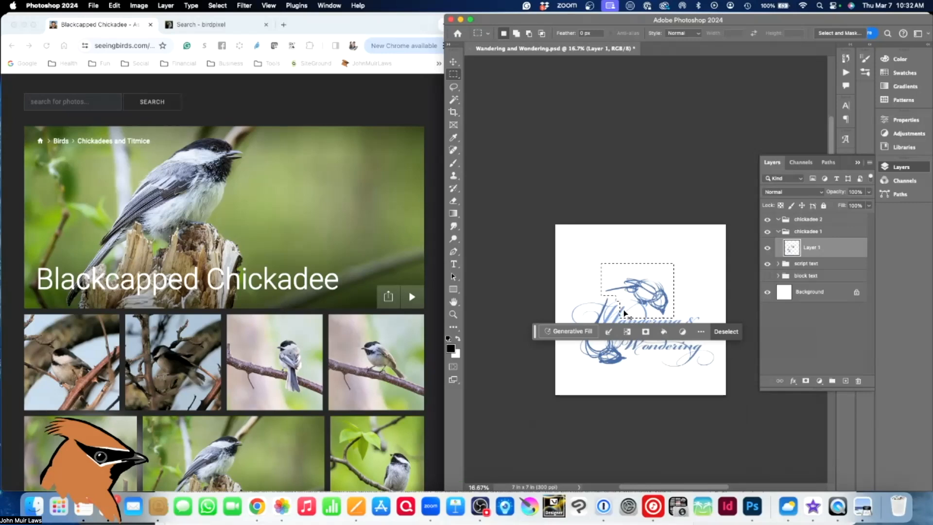
# Try deleting the selected upper bird and nudging the lower bird, and undo back to the active selection
pyautogui.press('Delete')
pyautogui.press('super+d')
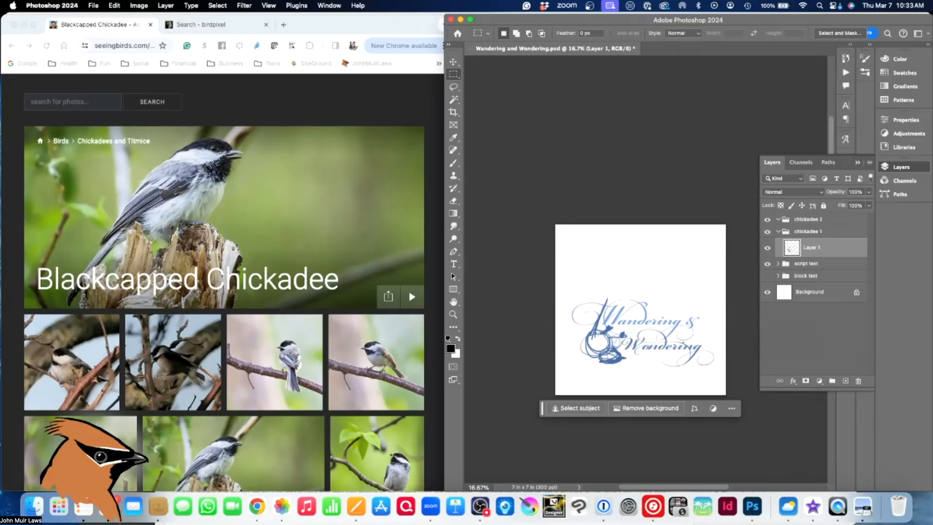
pyautogui.click(453, 62)
pyautogui.moveTo(617, 327)
pyautogui.mouseDown()
pyautogui.moveTo(654, 284)
pyautogui.moveTo(598, 334)
pyautogui.moveTo(611, 329)
pyautogui.mouseUp()
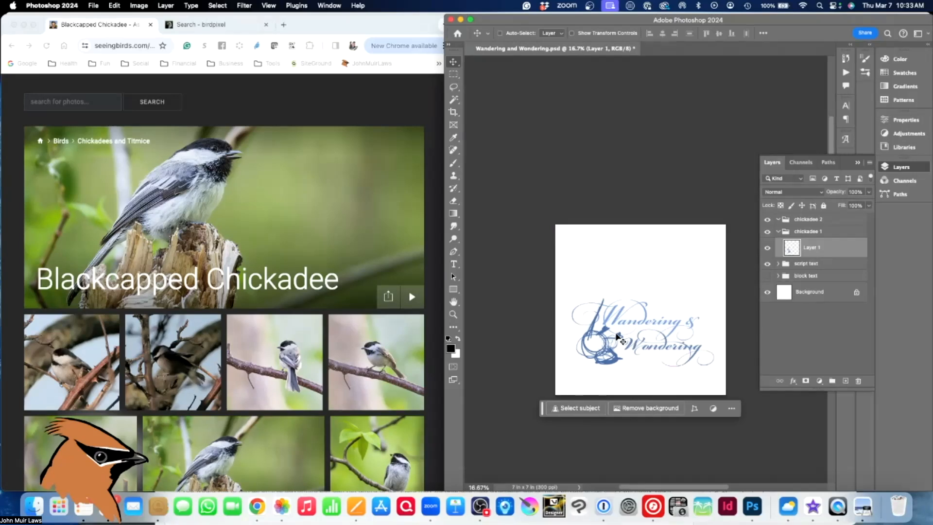
pyautogui.press('super+z')
pyautogui.press('super+z')
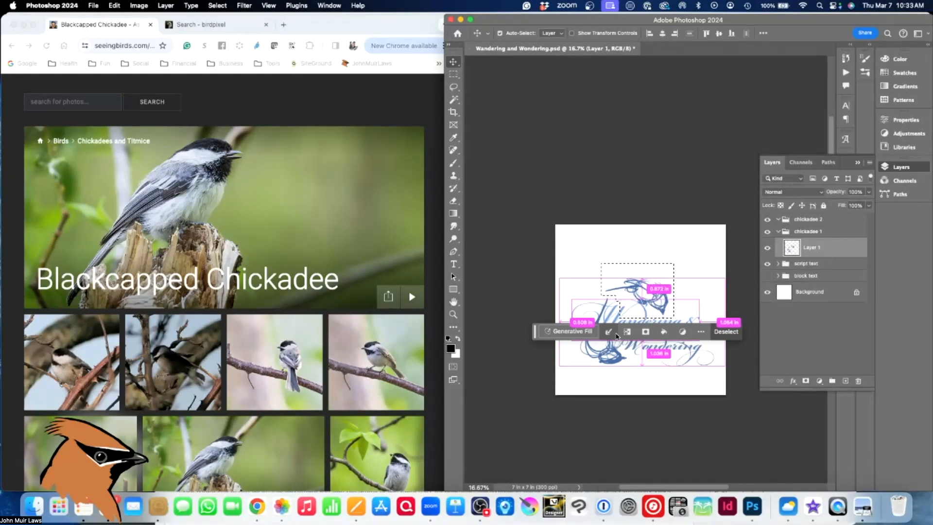
# Cut the upper bird, paste it onto its own layer and move it above the Wandering lettering
pyautogui.press('super+x')
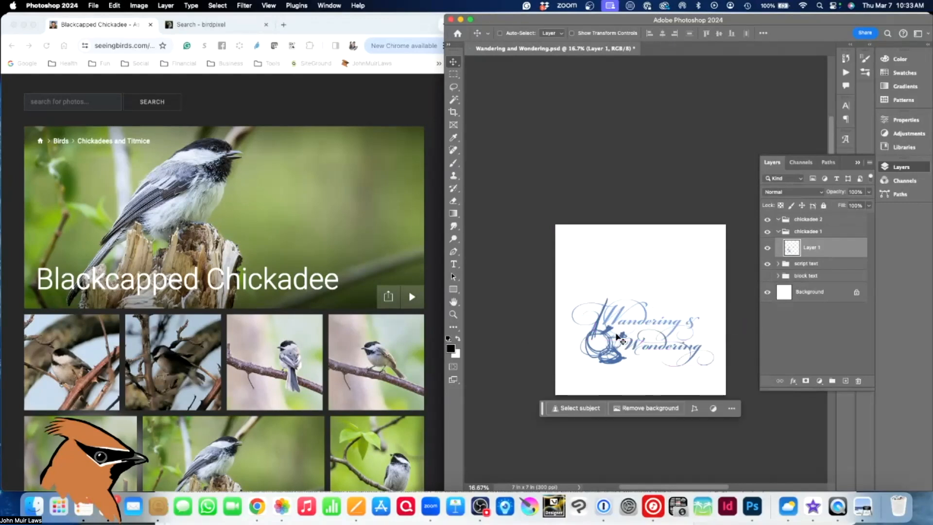
pyautogui.press('super')
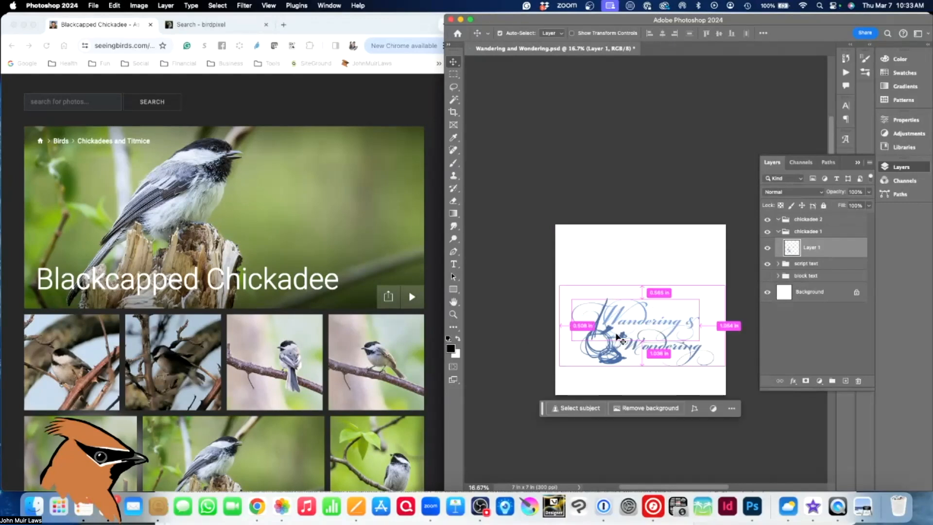
pyautogui.press('super+v')
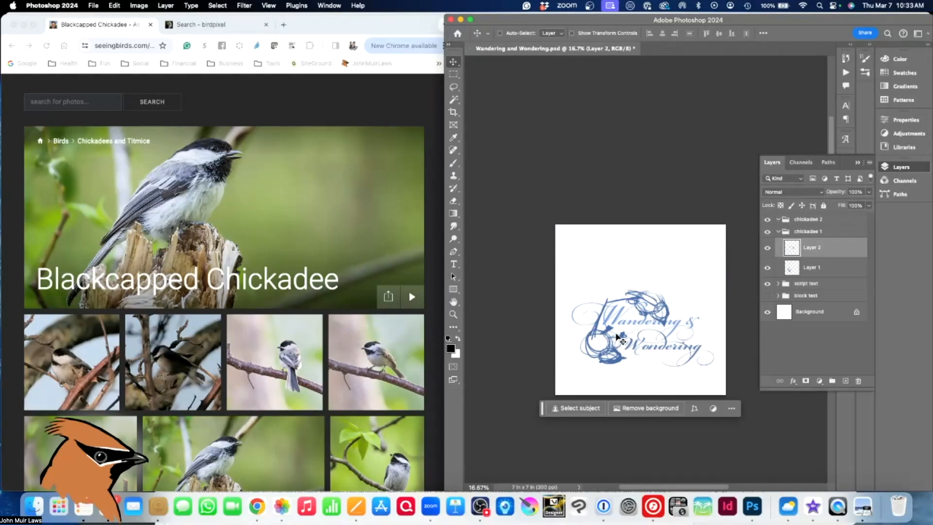
pyautogui.moveTo(654, 312); pyautogui.dragTo(654, 278)
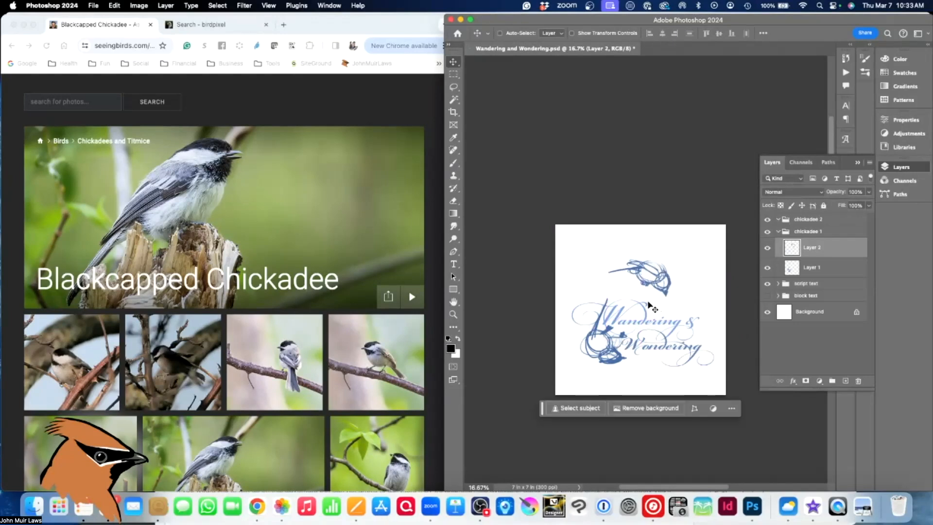
# Scale the upper bird on Layer 2 to about 73% and place it just above the W's top flourish
pyautogui.press('super+equal')
pyautogui.press('super+equal')
pyautogui.press('super+equal')
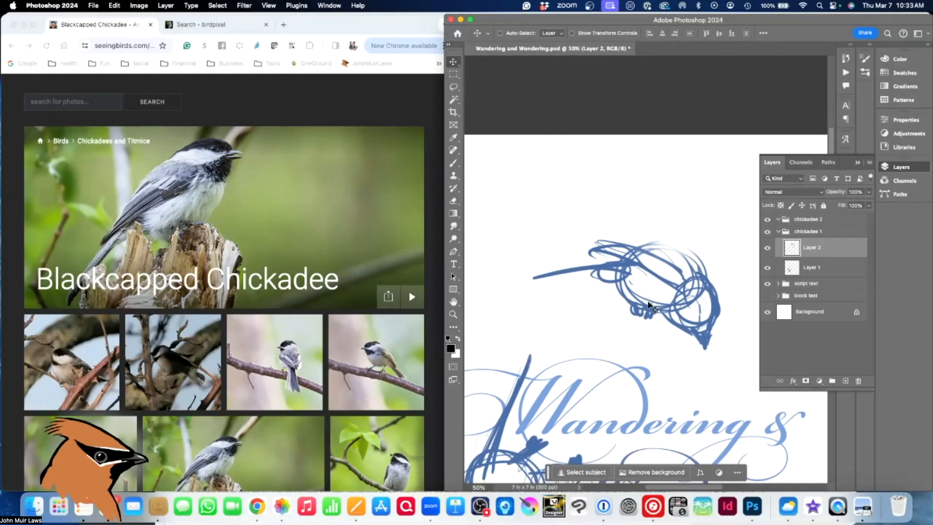
pyautogui.press('super+t')
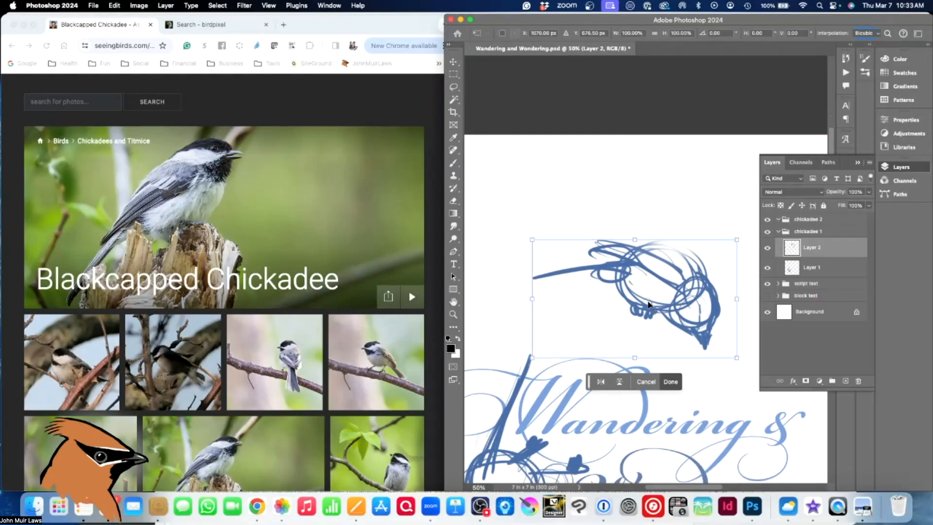
pyautogui.moveTo(738, 358)
pyautogui.mouseDown()
pyautogui.moveTo(687, 339)
pyautogui.moveTo(681, 325)
pyautogui.mouseUp()
pyautogui.moveTo(630, 284)
pyautogui.mouseDown()
pyautogui.moveTo(636, 335)
pyautogui.moveTo(652, 355)
pyautogui.moveTo(659, 348)
pyautogui.mouseUp()
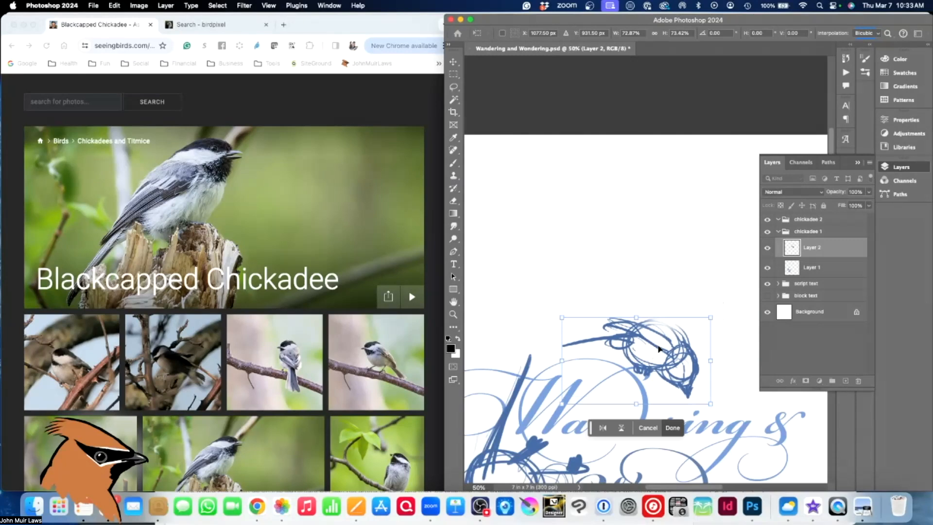
pyautogui.press('super+minus')
pyautogui.press('super+minus')
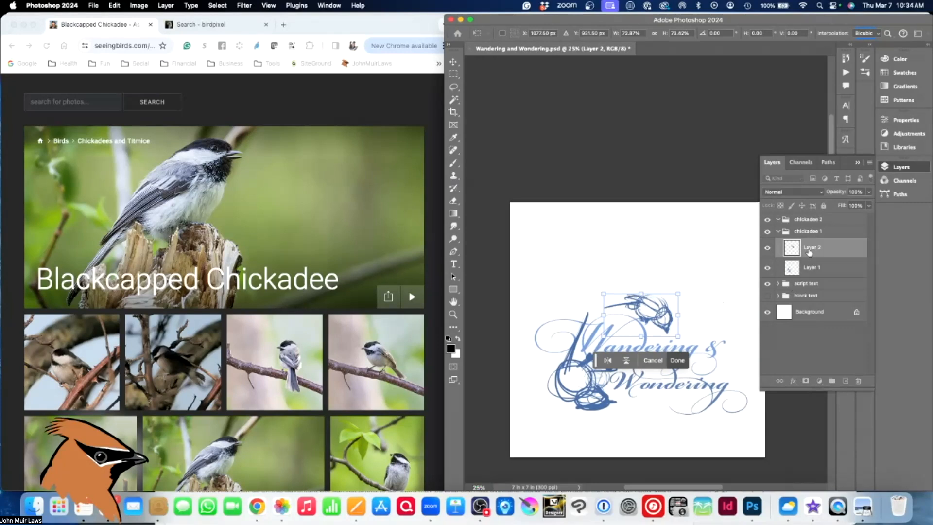
# Scale the lower bird on Layer 1 to about 57% wide and 69% high and position it against the W's lower stem
pyautogui.click(810, 272)
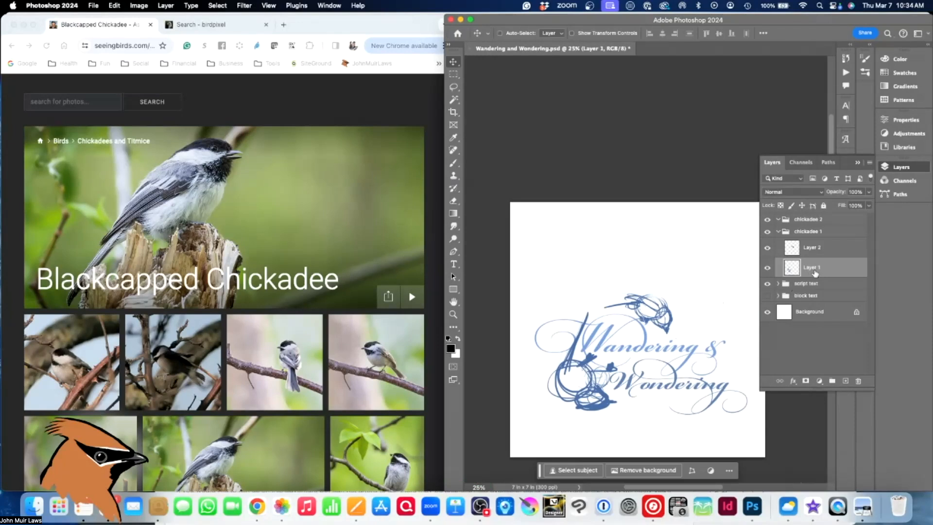
pyautogui.press('super+t')
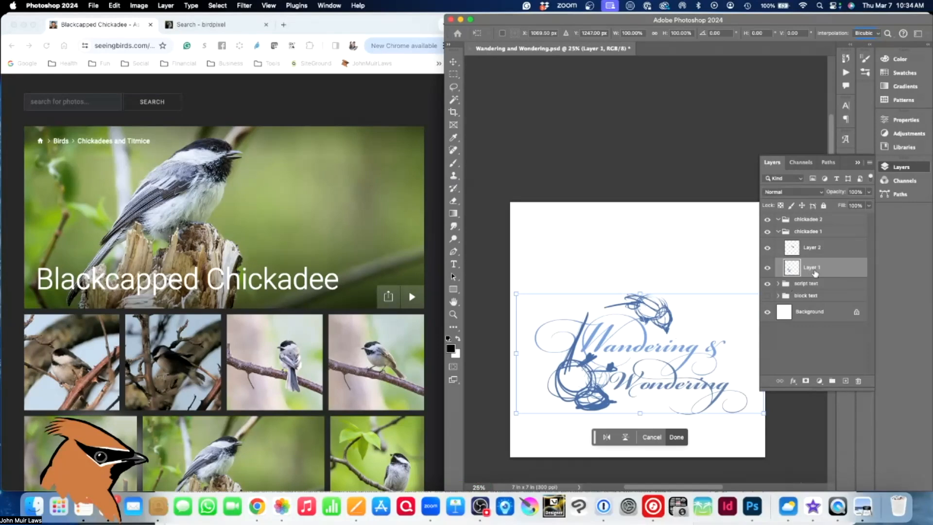
pyautogui.moveTo(516, 294); pyautogui.dragTo(574, 351)
pyautogui.moveTo(682, 392); pyautogui.dragTo(634, 378)
pyautogui.moveTo(716, 372); pyautogui.dragTo(674, 372)
pyautogui.moveTo(660, 338); pyautogui.dragTo(626, 349)
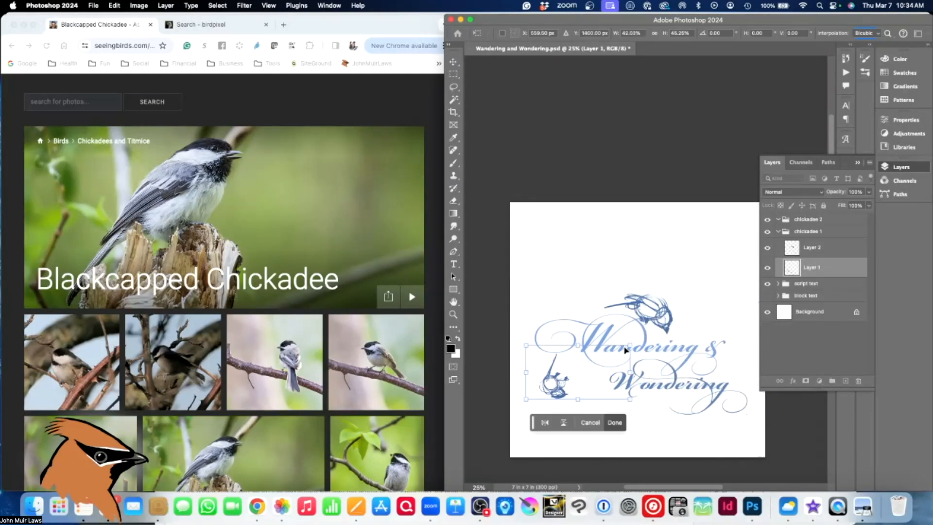
pyautogui.moveTo(634, 400); pyautogui.dragTo(668, 423)
pyautogui.moveTo(565, 409); pyautogui.dragTo(579, 378)
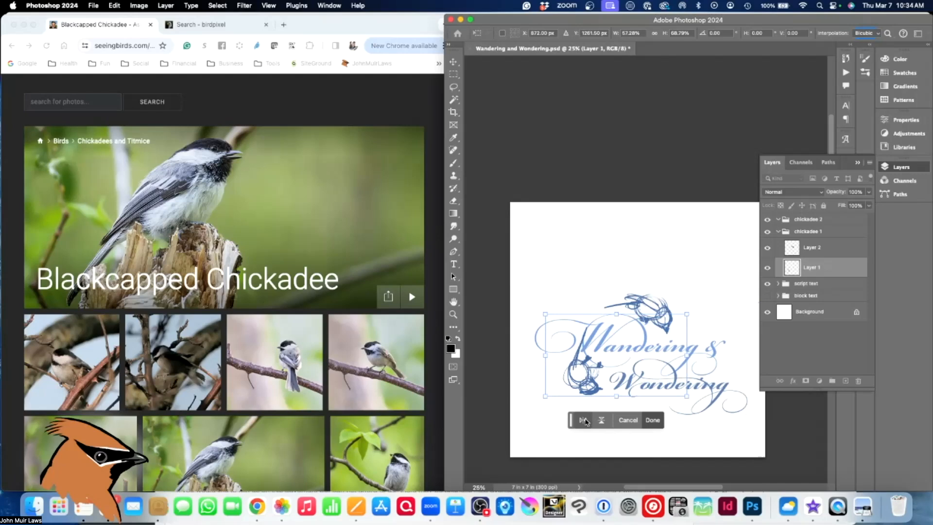
pyautogui.click(653, 421)
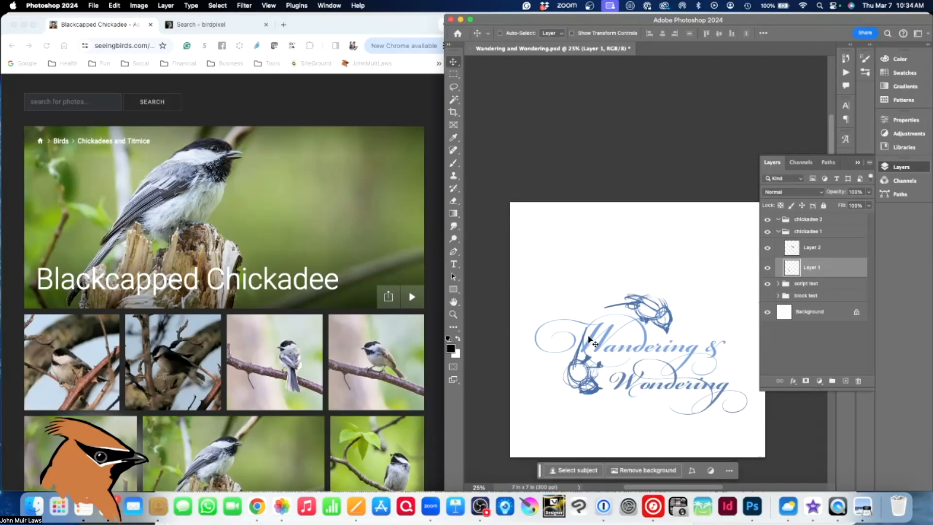
# Shrink the brush and redraw the lower bird's upright tail, round body and head in black on Layer 1
pyautogui.press('e')
pyautogui.click(455, 164)
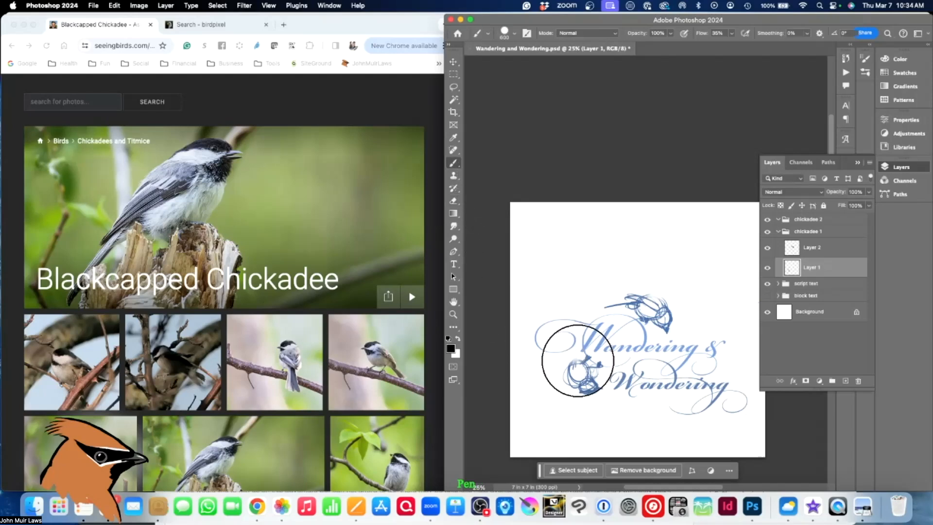
pyautogui.press('[')
pyautogui.press('[')
pyautogui.press('[')
pyautogui.press('[')
pyautogui.press('[')
pyautogui.press('[')
pyautogui.press('[')
pyautogui.press('[')
pyautogui.press('[')
pyautogui.press('[')
pyautogui.press('[')
pyautogui.press('[')
pyautogui.press('[')
pyautogui.press('[')
pyautogui.press('[')
pyautogui.moveTo(576, 333); pyautogui.dragTo(576, 360)
pyautogui.moveTo(576, 330)
pyautogui.mouseDown()
pyautogui.moveTo(570, 375)
pyautogui.moveTo(588, 360)
pyautogui.moveTo(579, 358)
pyautogui.moveTo(588, 373)
pyautogui.moveTo(575, 359)
pyautogui.moveTo(590, 384)
pyautogui.moveTo(571, 368)
pyautogui.moveTo(591, 389)
pyautogui.moveTo(578, 389)
pyautogui.moveTo(600, 388)
pyautogui.moveTo(588, 394)
pyautogui.moveTo(597, 375)
pyautogui.moveTo(581, 358)
pyautogui.moveTo(597, 370)
pyautogui.mouseUp()
# Redraw the upper bird in black with a round body, tail strokes and a downward-pointing head and beak
pyautogui.moveTo(656, 299)
pyautogui.mouseDown()
pyautogui.moveTo(635, 313)
pyautogui.moveTo(643, 308)
pyautogui.mouseUp()
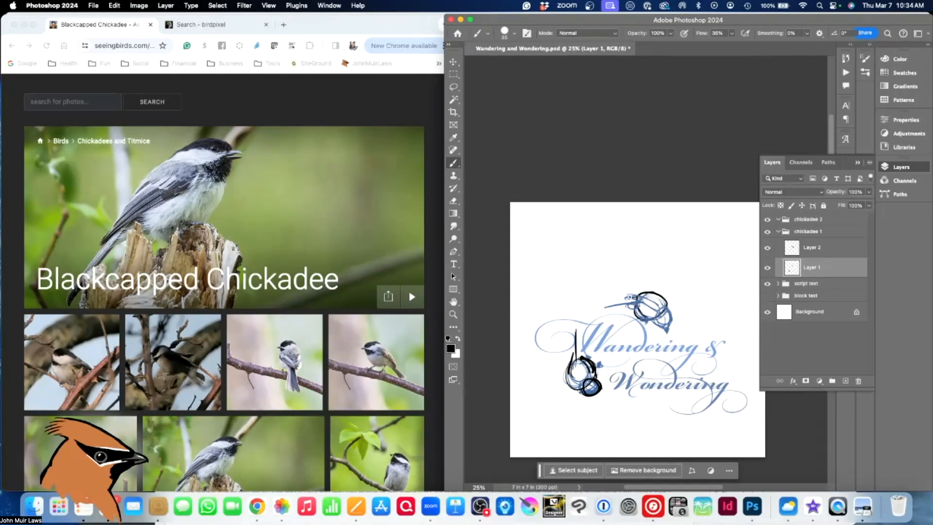
pyautogui.moveTo(635, 299); pyautogui.dragTo(635, 306)
pyautogui.moveTo(665, 300)
pyautogui.mouseDown()
pyautogui.moveTo(670, 331)
pyautogui.moveTo(670, 315)
pyautogui.moveTo(650, 319)
pyautogui.mouseUp()
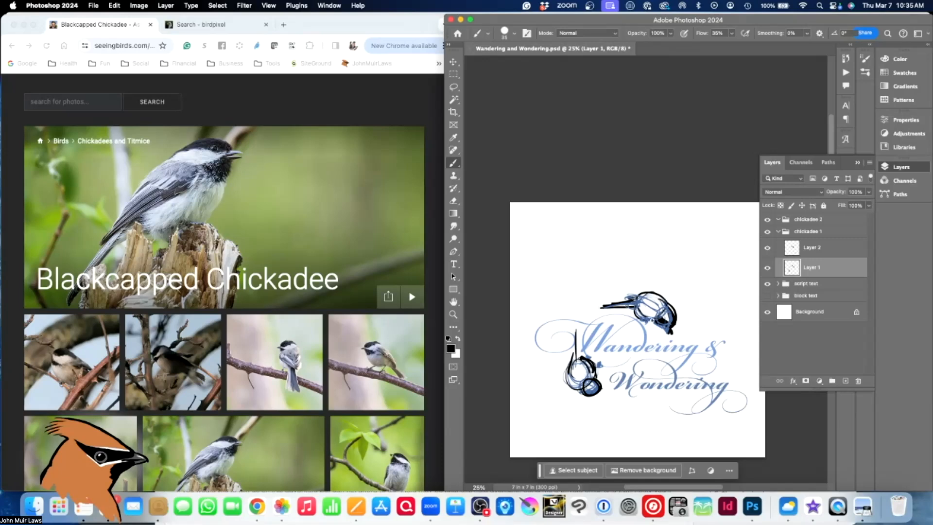
# Fill the lower bird's head with solid black and rework the upper bird's nape and beak on Layer 1
pyautogui.moveTo(603, 382)
pyautogui.mouseDown()
pyautogui.moveTo(589, 394)
pyautogui.moveTo(578, 389)
pyautogui.mouseUp()
pyautogui.press('super+equal')
pyautogui.press('super+equal')
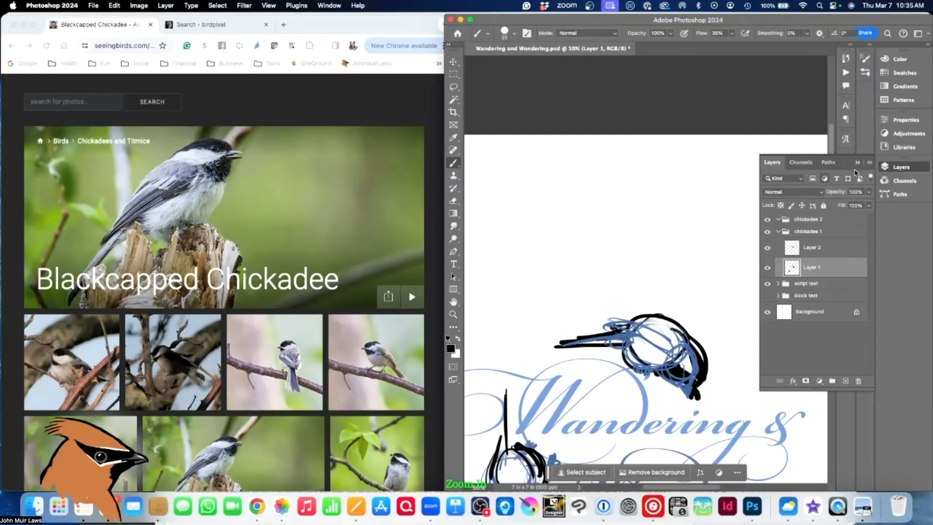
pyautogui.click(857, 162)
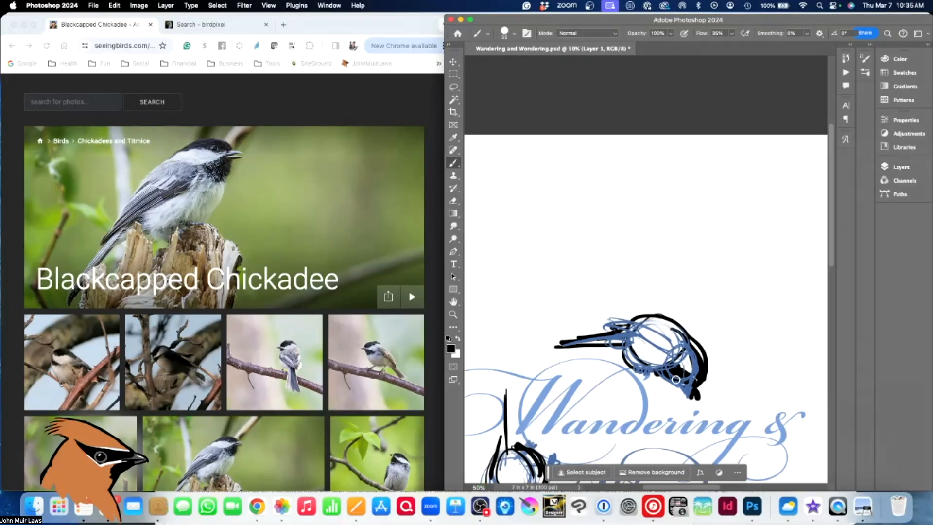
pyautogui.press('space')
pyautogui.moveTo(660, 397); pyautogui.dragTo(707, 227)
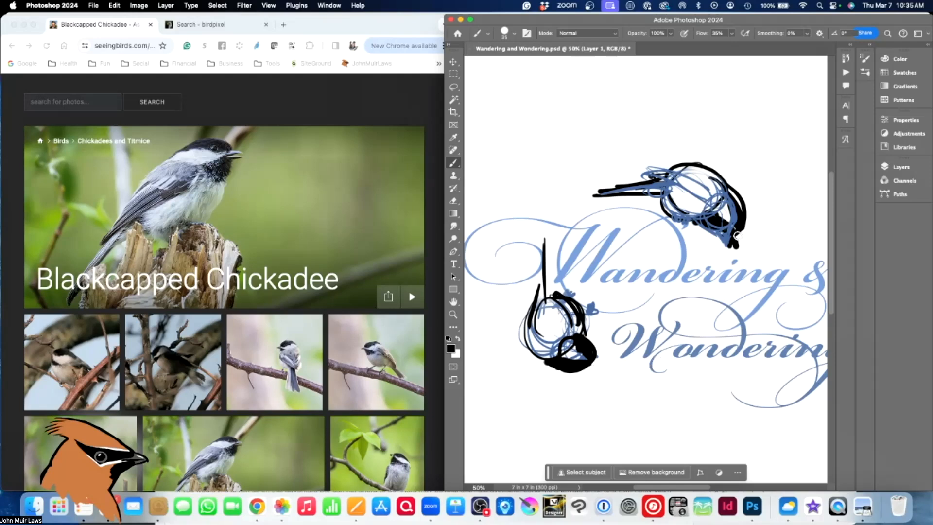
pyautogui.press('e')
pyautogui.moveTo(736, 243)
pyautogui.mouseDown()
pyautogui.moveTo(732, 254)
pyautogui.moveTo(744, 255)
pyautogui.moveTo(733, 258)
pyautogui.moveTo(735, 229)
pyautogui.moveTo(739, 244)
pyautogui.moveTo(703, 224)
pyautogui.mouseUp()
pyautogui.press('b')
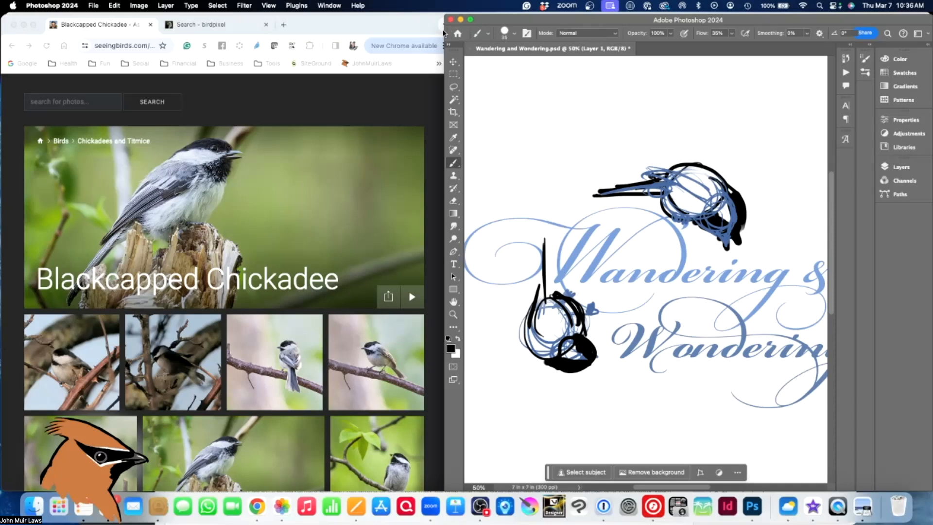
# Widen the document window and examine the two birds against the lettering at several magnifications
pyautogui.moveTo(444, 30); pyautogui.dragTo(231, 30)
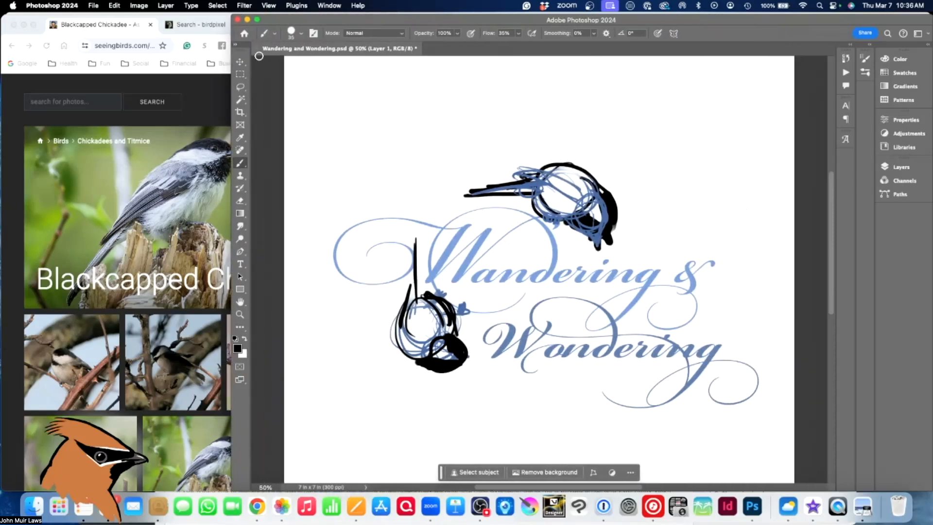
pyautogui.press('super+minus')
pyautogui.press('super+minus')
pyautogui.press('super+minus')
pyautogui.press('super+minus')
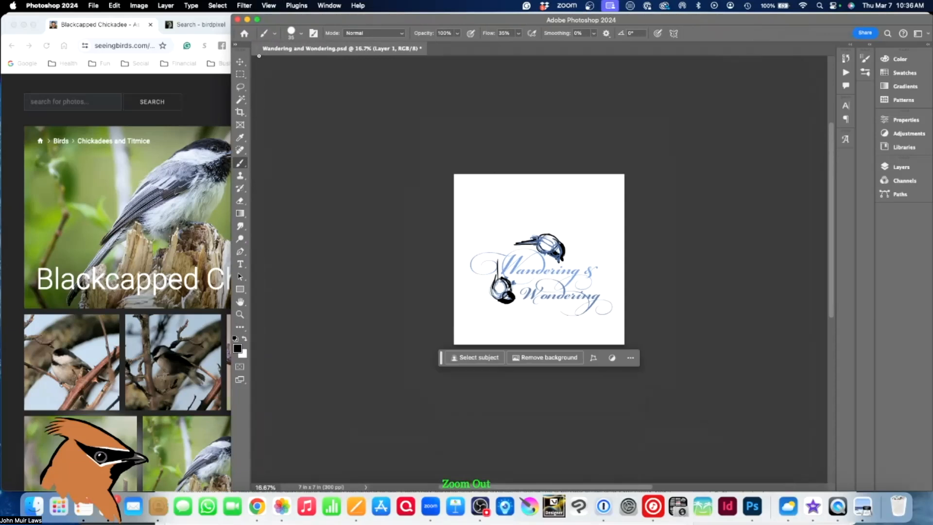
pyautogui.press('super+plus')
pyautogui.press('super+plus')
pyautogui.press('super+plus')
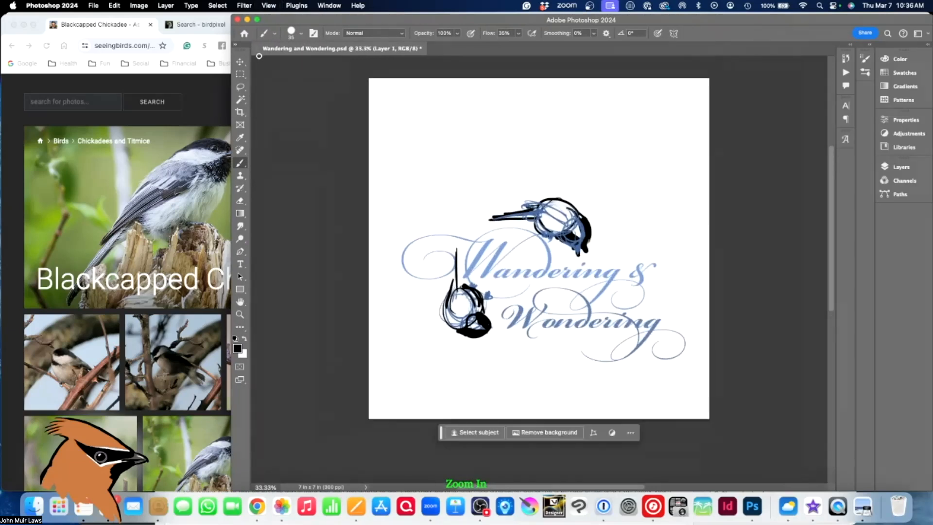
pyautogui.press('super+plus')
pyautogui.press('super+plus')
pyautogui.press('super+plus')
pyautogui.press('super+plus')
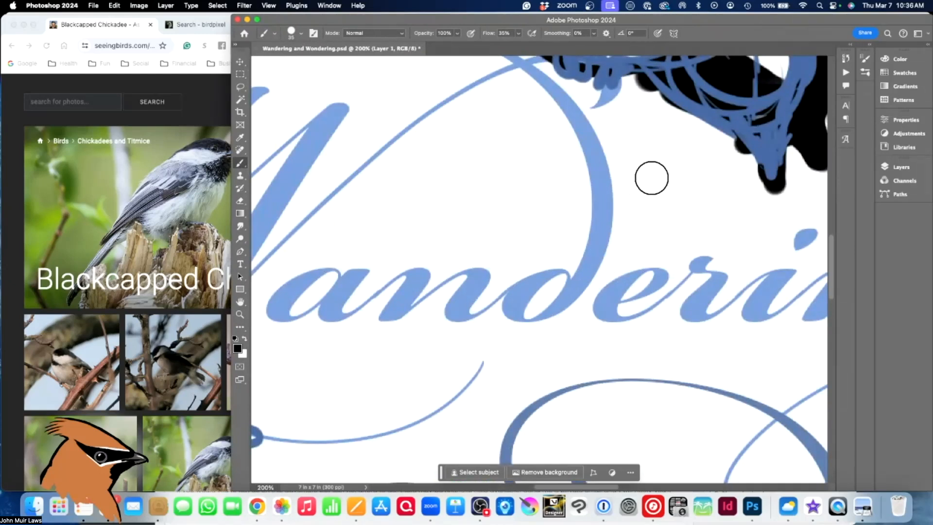
pyautogui.moveTo(662, 167)
pyautogui.mouseDown()
pyautogui.moveTo(567, 316)
pyautogui.moveTo(568, 387)
pyautogui.moveTo(586, 384)
pyautogui.mouseUp()
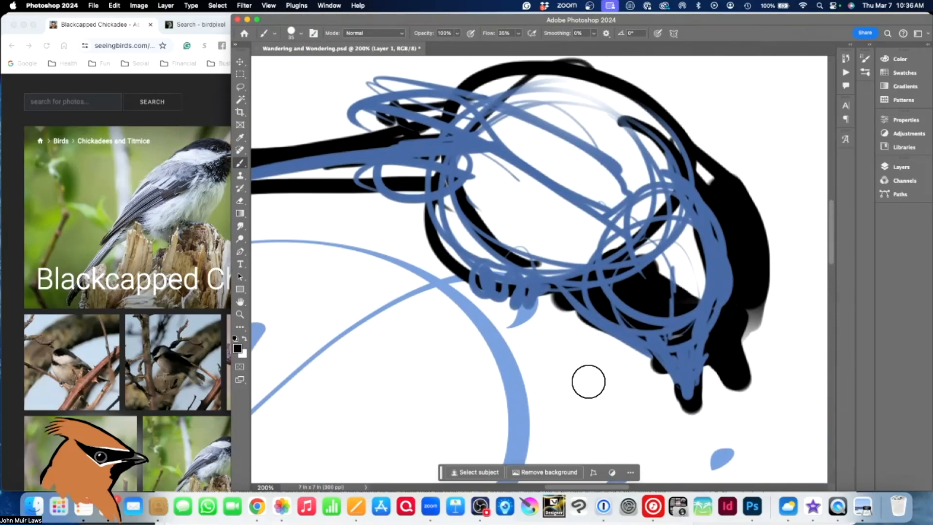
pyautogui.press('super+minus')
pyautogui.press('super+minus')
pyautogui.press('super+minus')
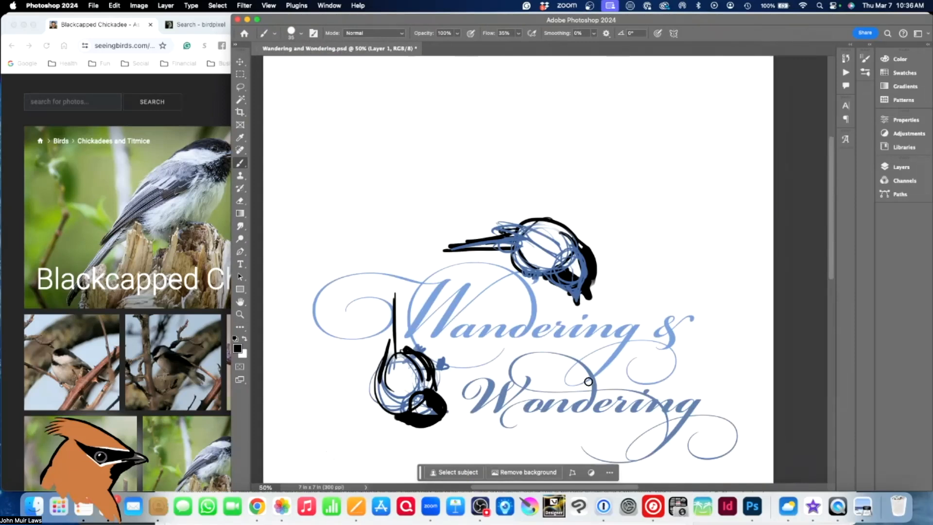
pyautogui.press('super+minus')
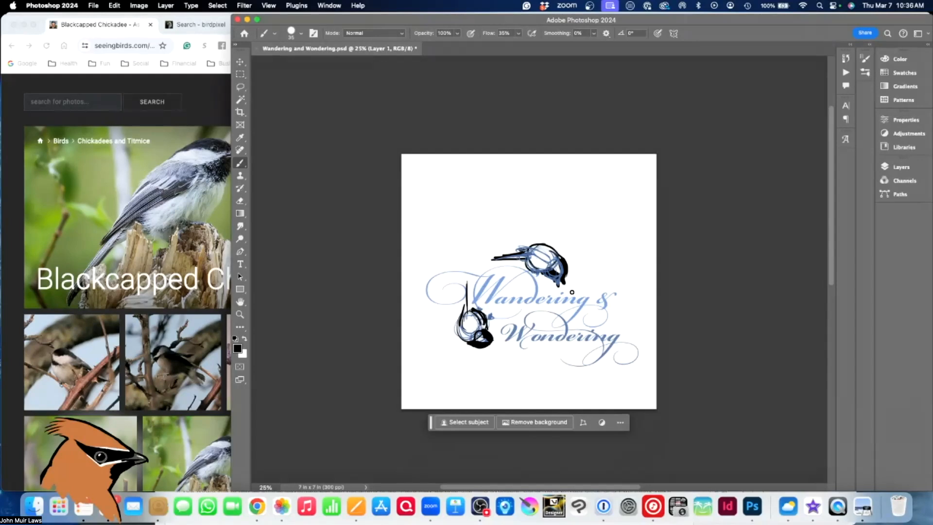
pyautogui.press('super+equal')
pyautogui.press('super+equal')
pyautogui.press('super+minus')
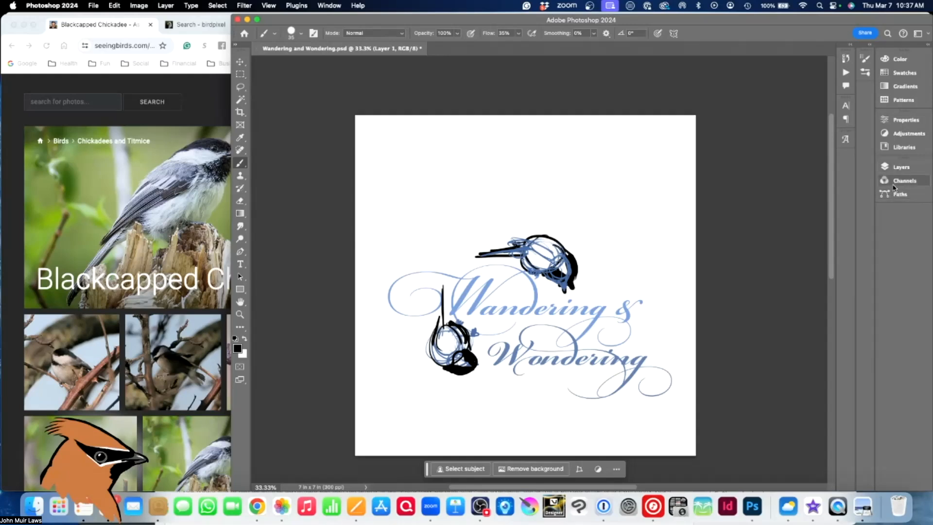
# Hide Layer 2 in the chickadee 1 group while keeping Layer 1 active
pyautogui.click(897, 168)
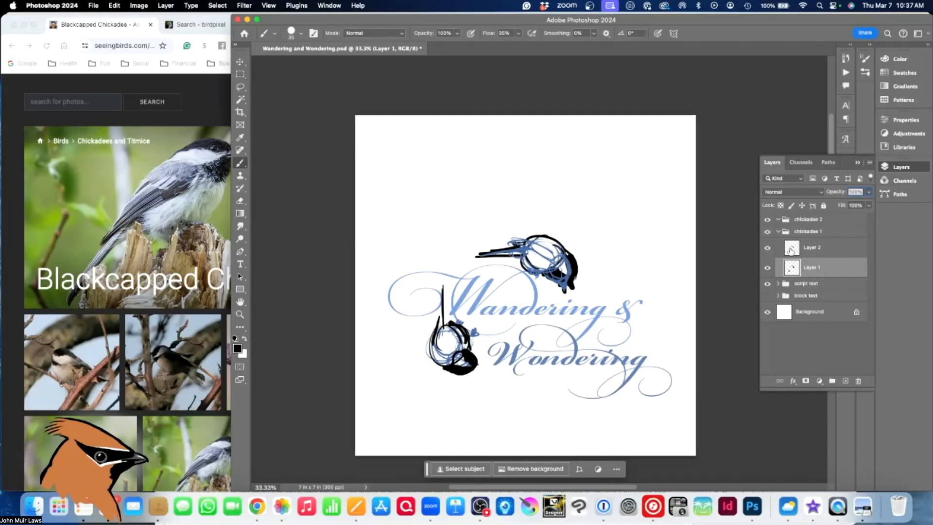
pyautogui.click(767, 248)
pyautogui.click(767, 249)
pyautogui.click(768, 249)
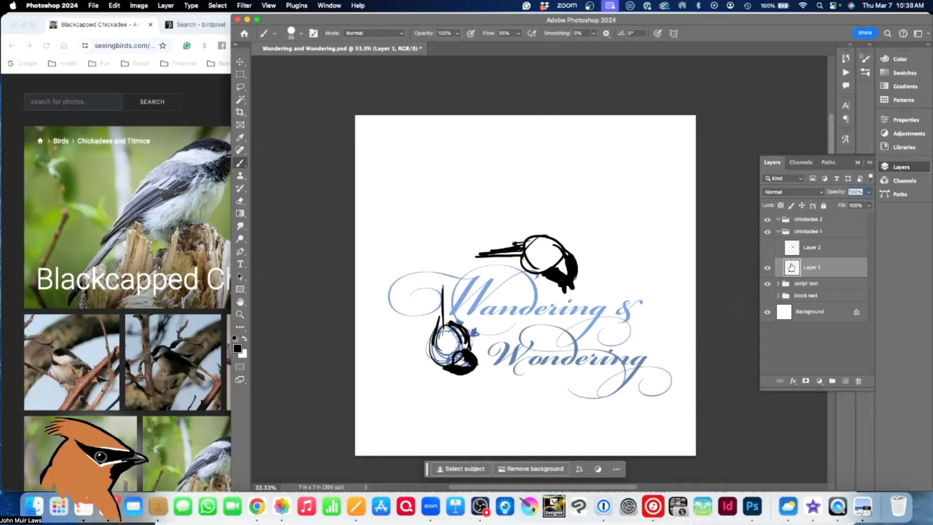
# Sketch a thick black upright chickadee with a long tail over the flourishes at the lettering's right end
pyautogui.moveTo(646, 335); pyautogui.dragTo(659, 354)
pyautogui.moveTo(658, 319)
pyautogui.mouseDown()
pyautogui.moveTo(646, 341)
pyautogui.moveTo(673, 318)
pyautogui.moveTo(643, 348)
pyautogui.moveTo(653, 311)
pyautogui.moveTo(667, 352)
pyautogui.moveTo(649, 307)
pyautogui.moveTo(669, 302)
pyautogui.moveTo(671, 318)
pyautogui.moveTo(651, 307)
pyautogui.moveTo(661, 302)
pyautogui.moveTo(660, 324)
pyautogui.mouseUp()
pyautogui.moveTo(652, 360)
pyautogui.mouseDown()
pyautogui.moveTo(664, 369)
pyautogui.moveTo(654, 367)
pyautogui.moveTo(653, 396)
pyautogui.moveTo(670, 390)
pyautogui.mouseUp()
pyautogui.moveTo(654, 385)
pyautogui.mouseDown()
pyautogui.moveTo(642, 335)
pyautogui.moveTo(661, 318)
pyautogui.moveTo(672, 345)
pyautogui.moveTo(648, 320)
pyautogui.moveTo(674, 335)
pyautogui.moveTo(649, 311)
pyautogui.moveTo(652, 295)
pyautogui.moveTo(646, 303)
pyautogui.moveTo(663, 299)
pyautogui.moveTo(652, 316)
pyautogui.mouseUp()
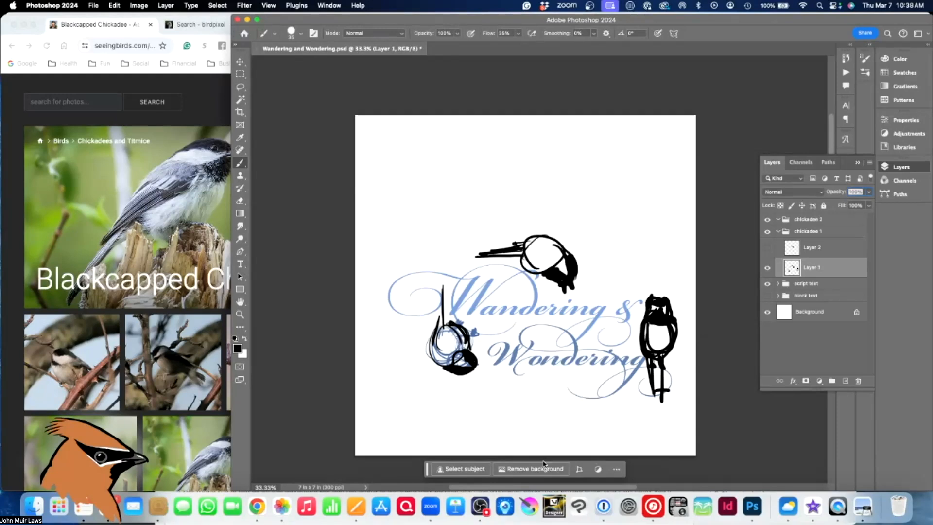
# Shrink the brush, erase the thick bird at the lettering's right end and redraw it finely with a black cap, bib and long tail
pyautogui.press('[')
pyautogui.press('[')
pyautogui.press('e')
pyautogui.moveTo(659, 306)
pyautogui.mouseDown()
pyautogui.moveTo(638, 316)
pyautogui.moveTo(662, 323)
pyautogui.moveTo(668, 337)
pyautogui.moveTo(666, 384)
pyautogui.mouseUp()
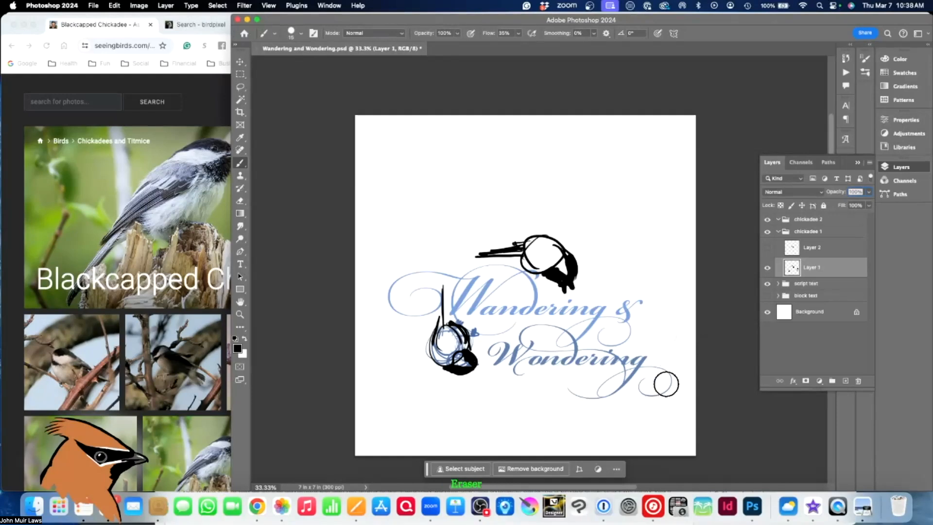
pyautogui.press('p')
pyautogui.moveTo(656, 332)
pyautogui.mouseDown()
pyautogui.moveTo(674, 320)
pyautogui.moveTo(642, 342)
pyautogui.moveTo(657, 305)
pyautogui.moveTo(677, 338)
pyautogui.moveTo(649, 333)
pyautogui.moveTo(664, 321)
pyautogui.moveTo(652, 294)
pyautogui.moveTo(667, 294)
pyautogui.moveTo(670, 304)
pyautogui.moveTo(657, 297)
pyautogui.moveTo(652, 316)
pyautogui.moveTo(676, 320)
pyautogui.mouseUp()
pyautogui.moveTo(658, 353); pyautogui.dragTo(640, 402)
pyautogui.moveTo(653, 370); pyautogui.dragTo(644, 406)
pyautogui.moveTo(659, 345); pyautogui.dragTo(651, 388)
pyautogui.moveTo(660, 349)
pyautogui.mouseDown()
pyautogui.moveTo(663, 371)
pyautogui.moveTo(648, 368)
pyautogui.mouseUp()
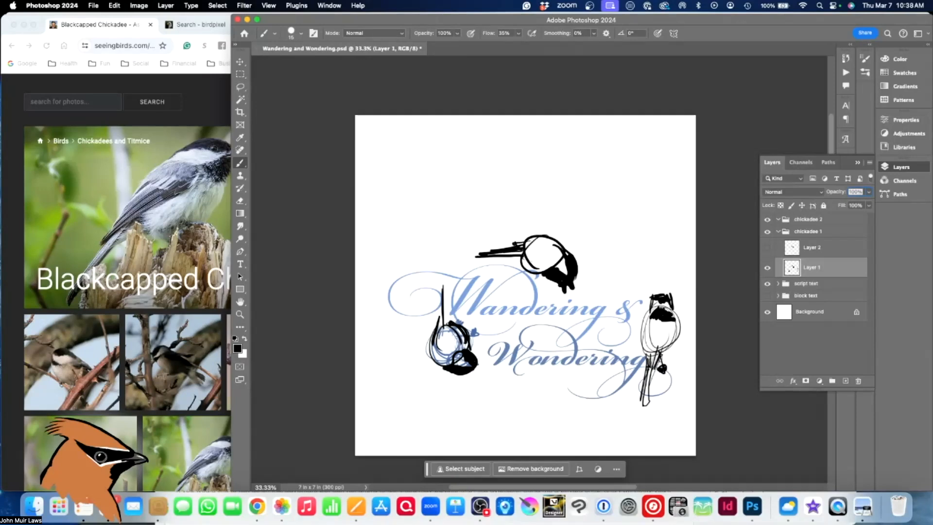
# Erase the upper bird and redraw it above the W in fine lines with a round body, thin tail, wings, feet and black head markings
pyautogui.press('e')
pyautogui.moveTo(505, 253)
pyautogui.mouseDown()
pyautogui.moveTo(486, 250)
pyautogui.moveTo(590, 274)
pyautogui.moveTo(558, 270)
pyautogui.mouseUp()
pyautogui.moveTo(563, 235)
pyautogui.mouseDown()
pyautogui.moveTo(530, 254)
pyautogui.moveTo(559, 227)
pyautogui.moveTo(549, 272)
pyautogui.moveTo(526, 241)
pyautogui.moveTo(571, 257)
pyautogui.moveTo(559, 249)
pyautogui.moveTo(571, 253)
pyautogui.moveTo(570, 241)
pyautogui.moveTo(585, 269)
pyautogui.moveTo(559, 266)
pyautogui.mouseUp()
pyautogui.moveTo(520, 235)
pyautogui.mouseDown()
pyautogui.moveTo(483, 238)
pyautogui.moveTo(540, 239)
pyautogui.mouseUp()
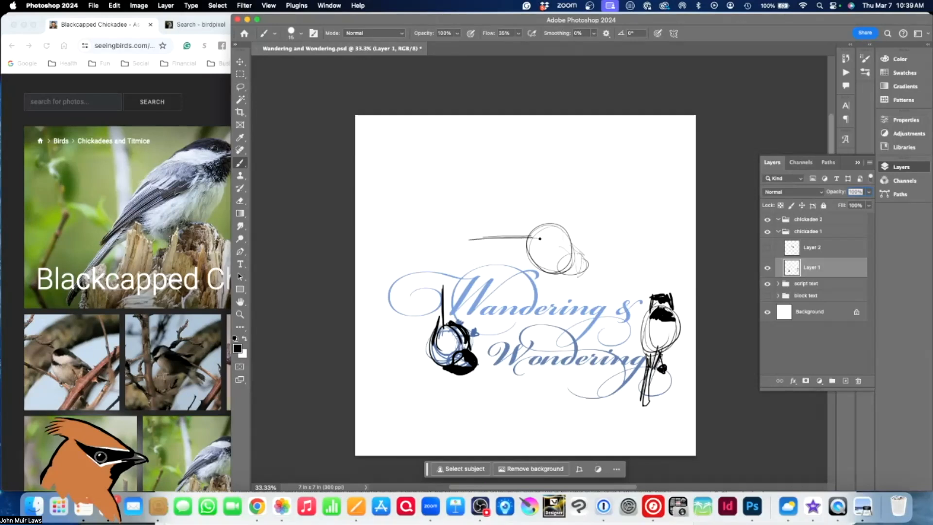
pyautogui.moveTo(476, 239)
pyautogui.mouseDown()
pyautogui.moveTo(523, 243)
pyautogui.moveTo(539, 228)
pyautogui.moveTo(572, 250)
pyautogui.moveTo(530, 210)
pyautogui.moveTo(539, 212)
pyautogui.moveTo(560, 253)
pyautogui.moveTo(519, 272)
pyautogui.moveTo(539, 275)
pyautogui.moveTo(566, 235)
pyautogui.moveTo(585, 266)
pyautogui.moveTo(577, 260)
pyautogui.moveTo(578, 275)
pyautogui.moveTo(558, 262)
pyautogui.moveTo(561, 274)
pyautogui.moveTo(576, 275)
pyautogui.moveTo(542, 224)
pyautogui.moveTo(530, 223)
pyautogui.moveTo(539, 221)
pyautogui.moveTo(493, 232)
pyautogui.mouseUp()
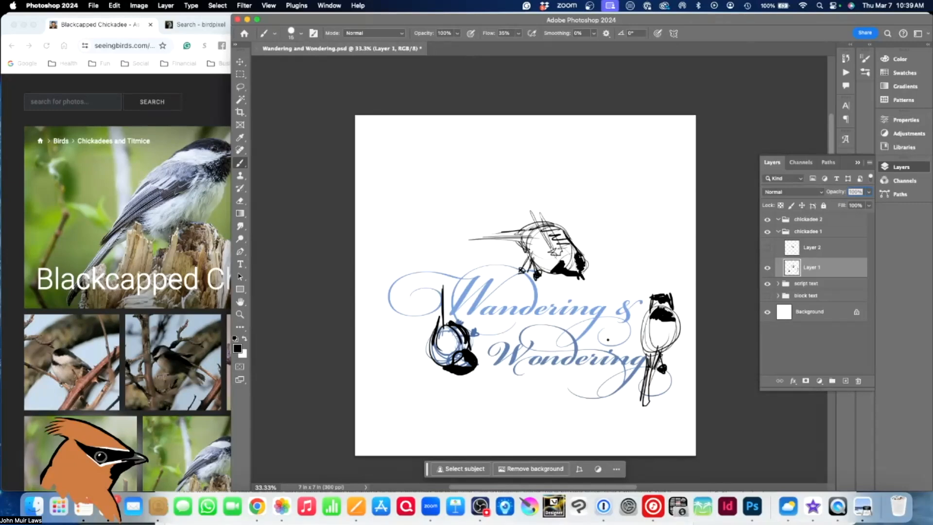
# Erase the lower bird and redraw it hanging upside down by the W with an upright tail and black head
pyautogui.press('e')
pyautogui.moveTo(448, 307)
pyautogui.mouseDown()
pyautogui.moveTo(454, 353)
pyautogui.moveTo(483, 355)
pyautogui.moveTo(470, 370)
pyautogui.moveTo(442, 370)
pyautogui.mouseUp()
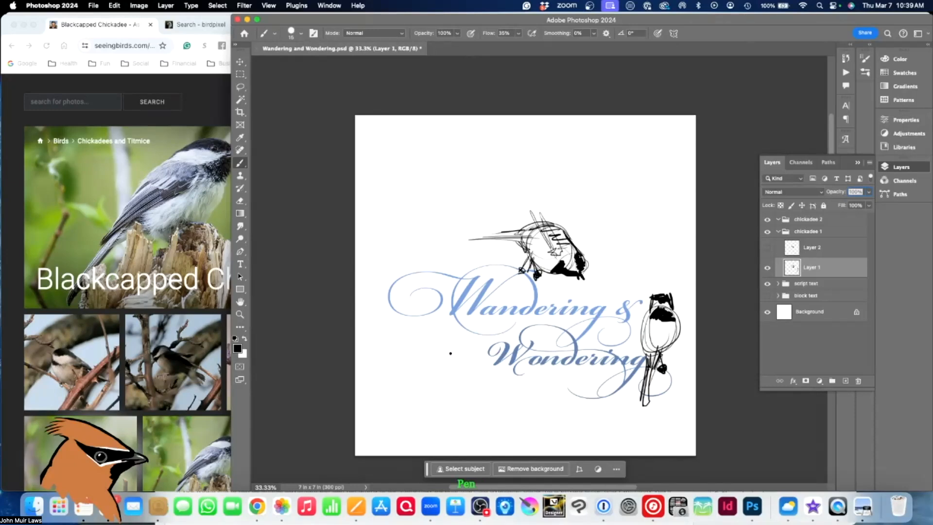
pyautogui.moveTo(465, 335)
pyautogui.mouseDown()
pyautogui.moveTo(455, 364)
pyautogui.moveTo(463, 338)
pyautogui.mouseUp()
pyautogui.moveTo(427, 369)
pyautogui.mouseDown()
pyautogui.moveTo(453, 358)
pyautogui.moveTo(442, 323)
pyautogui.moveTo(464, 348)
pyautogui.moveTo(425, 266)
pyautogui.mouseUp()
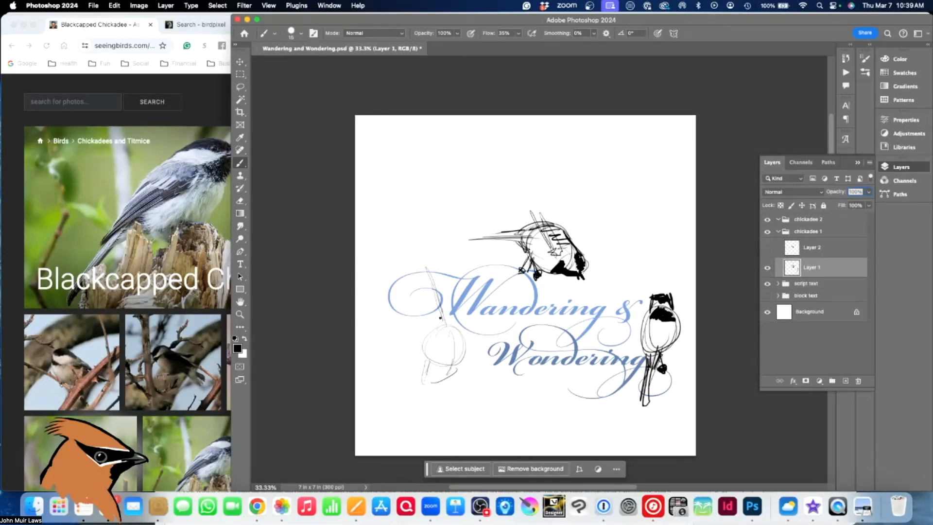
pyautogui.moveTo(434, 318)
pyautogui.mouseDown()
pyautogui.moveTo(430, 383)
pyautogui.moveTo(443, 367)
pyautogui.moveTo(433, 385)
pyautogui.moveTo(437, 371)
pyautogui.moveTo(446, 367)
pyautogui.moveTo(437, 383)
pyautogui.moveTo(462, 370)
pyautogui.moveTo(430, 392)
pyautogui.moveTo(451, 354)
pyautogui.moveTo(436, 332)
pyautogui.moveTo(463, 346)
pyautogui.moveTo(444, 333)
pyautogui.moveTo(454, 329)
pyautogui.moveTo(465, 358)
pyautogui.moveTo(467, 345)
pyautogui.moveTo(449, 322)
pyautogui.moveTo(427, 333)
pyautogui.moveTo(432, 315)
pyautogui.moveTo(443, 313)
pyautogui.moveTo(432, 271)
pyautogui.moveTo(461, 318)
pyautogui.mouseUp()
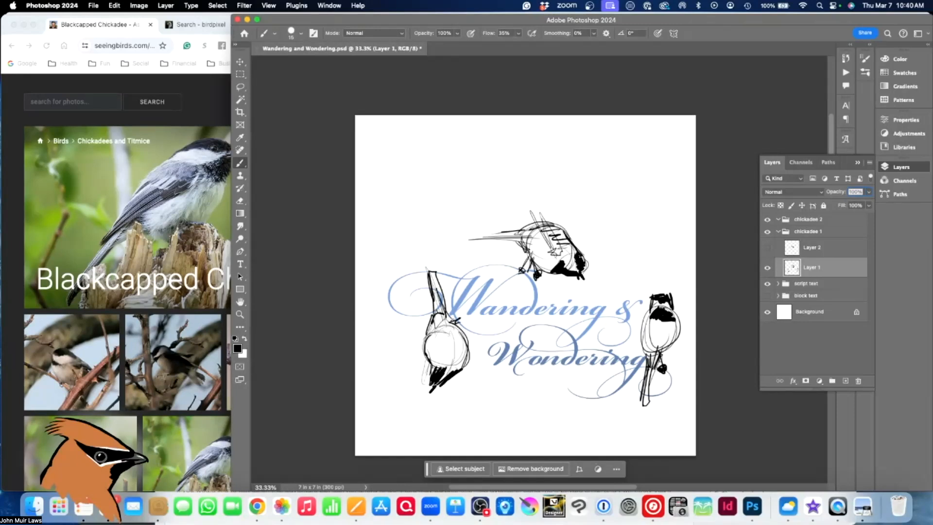
pyautogui.moveTo(423, 401); pyautogui.dragTo(410, 419)
pyautogui.moveTo(409, 418); pyautogui.dragTo(419, 415)
pyautogui.moveTo(454, 392); pyautogui.dragTo(485, 372)
# Erase the hanging bird and redraw it beneath the W with a diagonal tail, gripping feet and downward-facing black head
pyautogui.press('e')
pyautogui.moveTo(430, 270)
pyautogui.mouseDown()
pyautogui.moveTo(451, 267)
pyautogui.moveTo(406, 326)
pyautogui.moveTo(461, 322)
pyautogui.moveTo(423, 414)
pyautogui.moveTo(481, 374)
pyautogui.mouseUp()
pyautogui.press('b')
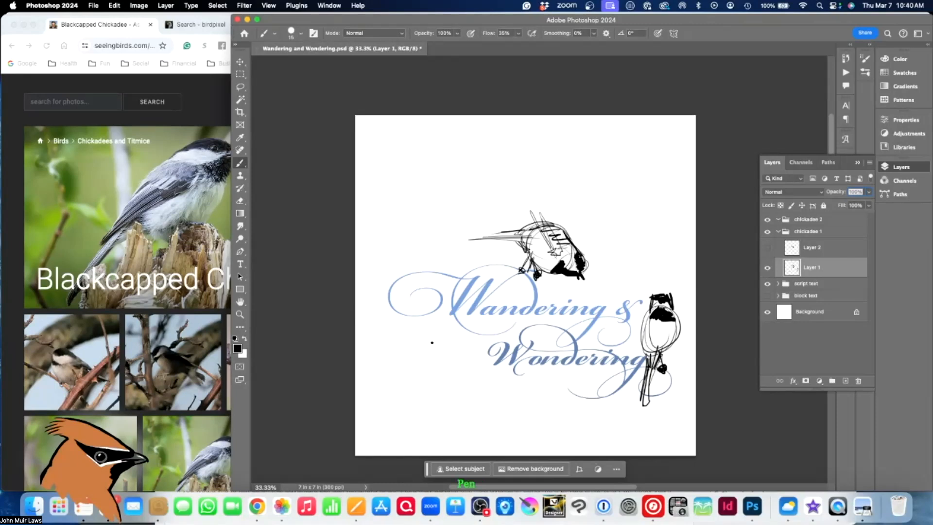
pyautogui.moveTo(459, 338)
pyautogui.mouseDown()
pyautogui.moveTo(432, 326)
pyautogui.moveTo(453, 337)
pyautogui.moveTo(458, 357)
pyautogui.moveTo(417, 343)
pyautogui.moveTo(436, 324)
pyautogui.moveTo(445, 363)
pyautogui.moveTo(462, 351)
pyautogui.moveTo(444, 384)
pyautogui.moveTo(432, 368)
pyautogui.moveTo(438, 382)
pyautogui.moveTo(460, 373)
pyautogui.moveTo(461, 360)
pyautogui.moveTo(414, 319)
pyautogui.moveTo(416, 332)
pyautogui.moveTo(391, 289)
pyautogui.moveTo(426, 323)
pyautogui.moveTo(453, 313)
pyautogui.moveTo(478, 327)
pyautogui.mouseUp()
pyautogui.moveTo(468, 324)
pyautogui.mouseDown()
pyautogui.moveTo(461, 376)
pyautogui.moveTo(468, 372)
pyautogui.moveTo(437, 382)
pyautogui.moveTo(459, 376)
pyautogui.moveTo(443, 379)
pyautogui.moveTo(445, 360)
pyautogui.moveTo(459, 359)
pyautogui.moveTo(459, 368)
pyautogui.moveTo(465, 355)
pyautogui.moveTo(453, 324)
pyautogui.moveTo(414, 319)
pyautogui.mouseUp()
pyautogui.click(453, 373)
pyautogui.moveTo(387, 281); pyautogui.dragTo(408, 306)
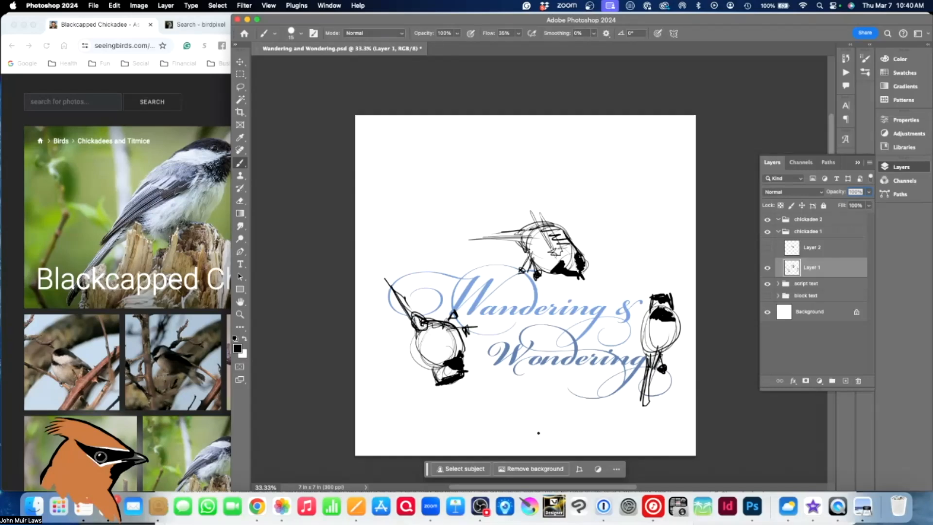
# Switch to Chrome, look up inaturalist in a new tab and search inaturalist.org for black capped chickadee
pyautogui.click(158, 329)
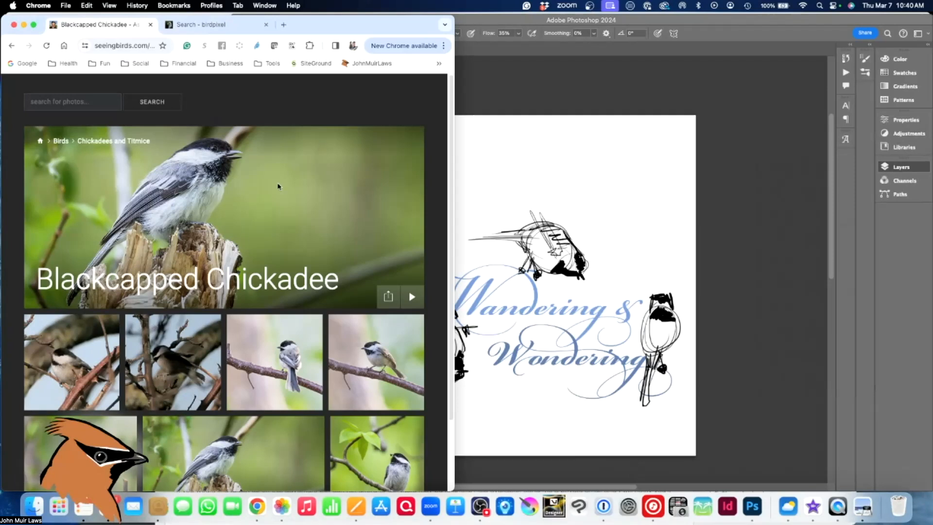
pyautogui.click(284, 25)
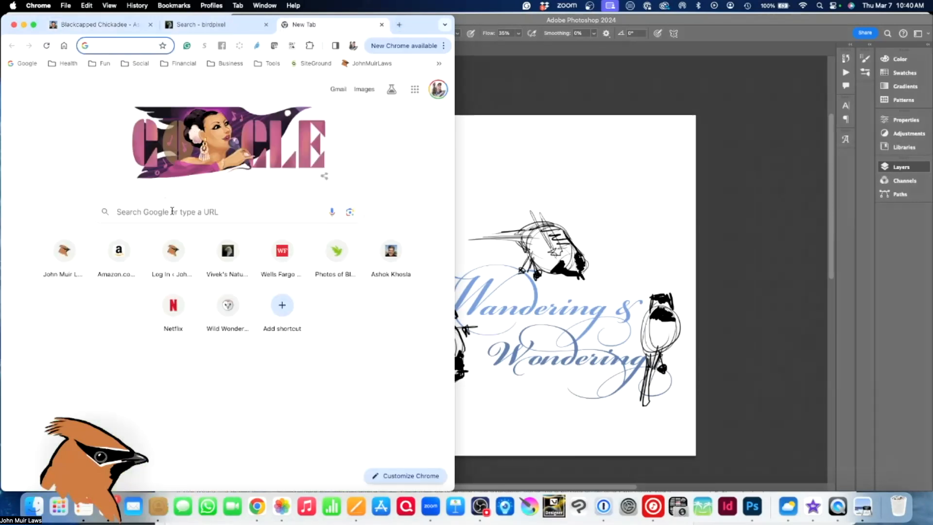
pyautogui.click(171, 212)
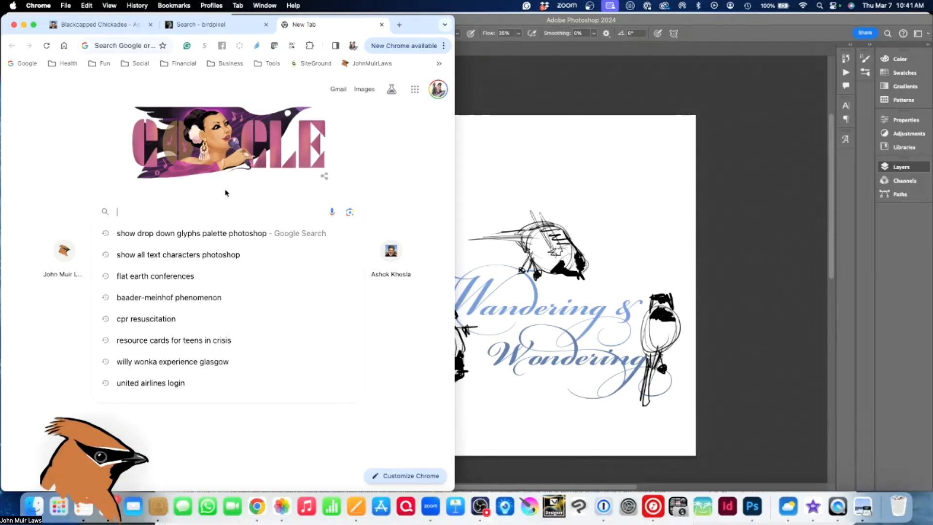
pyautogui.write('inatrua')
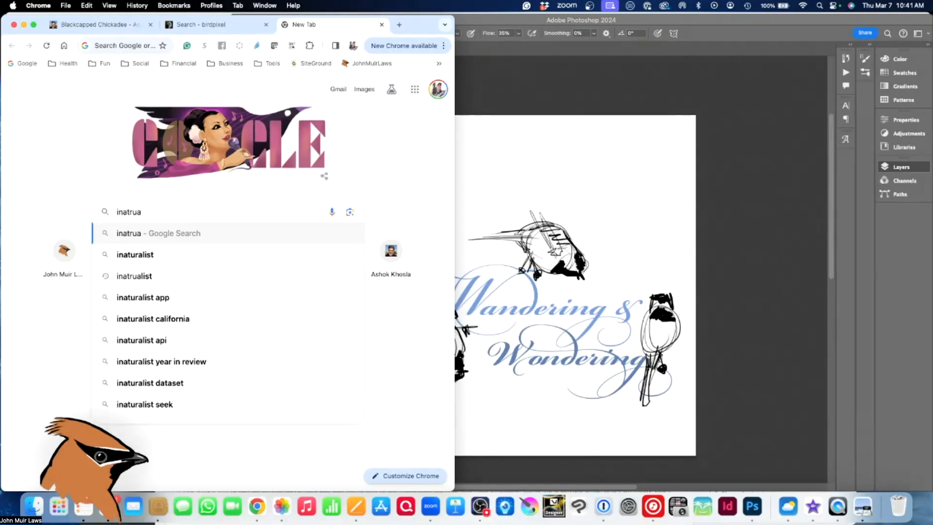
pyautogui.click(145, 261)
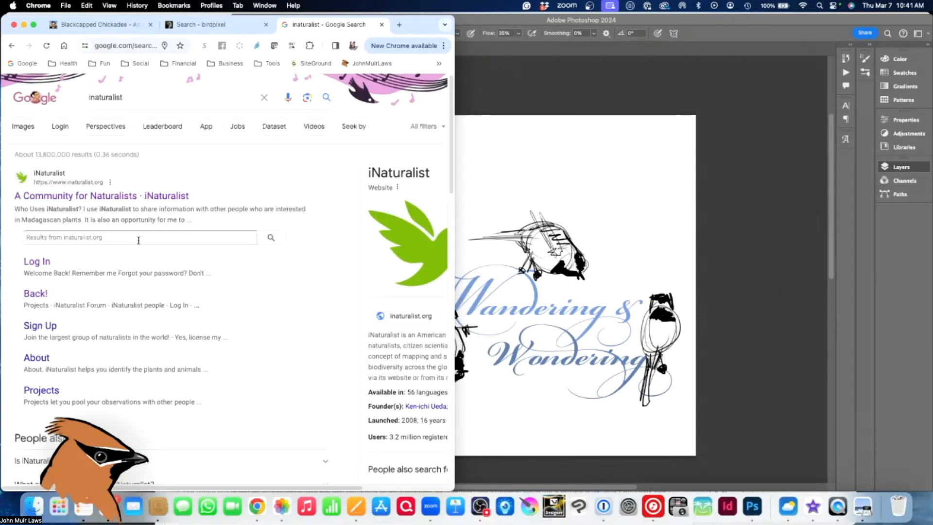
pyautogui.click(139, 238)
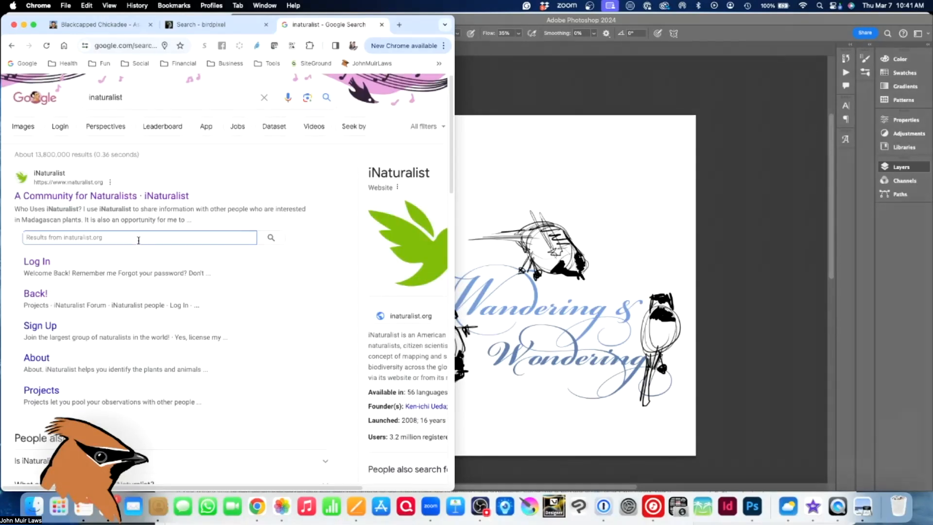
pyautogui.write('black capped chickadee site:inaturalist.org')
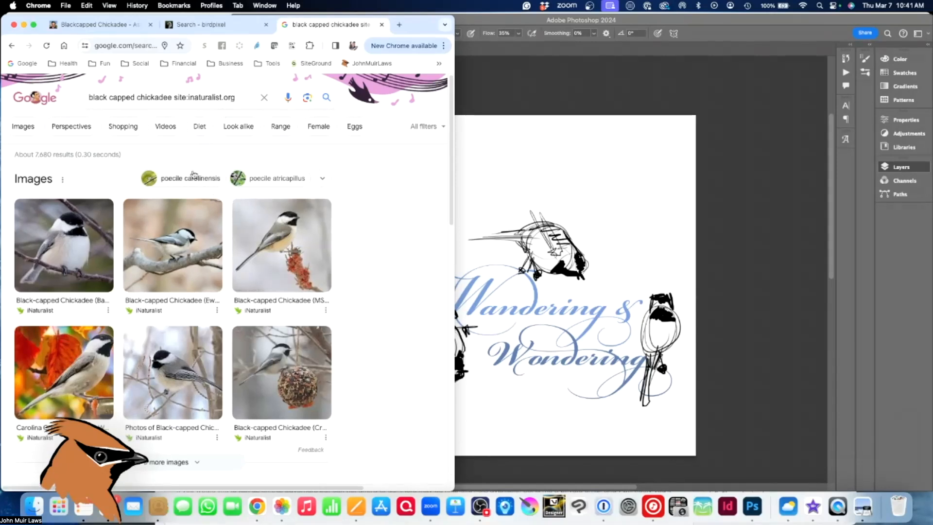
# Search Google for inaturlist, open the iNaturalist home page and widen the browser window
pyautogui.tripleClick(198, 97)
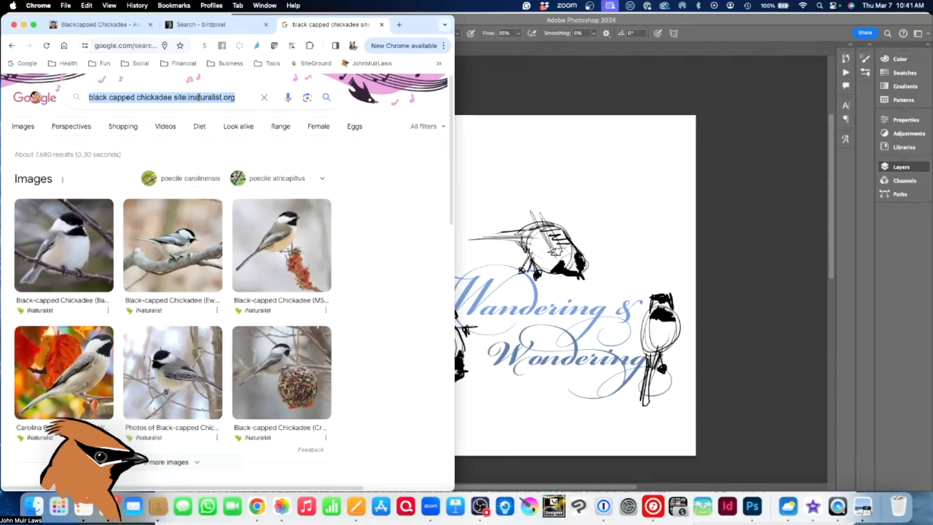
pyautogui.write('inaturlist')
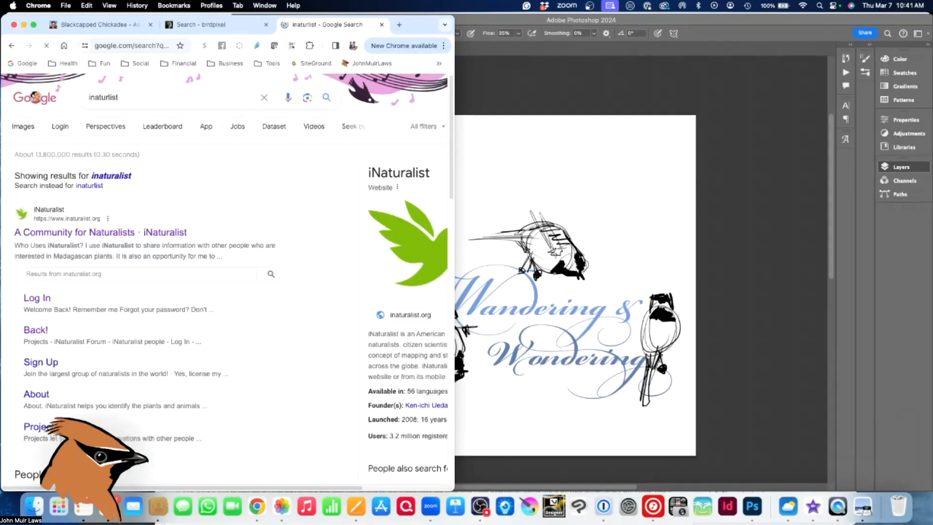
pyautogui.click(144, 237)
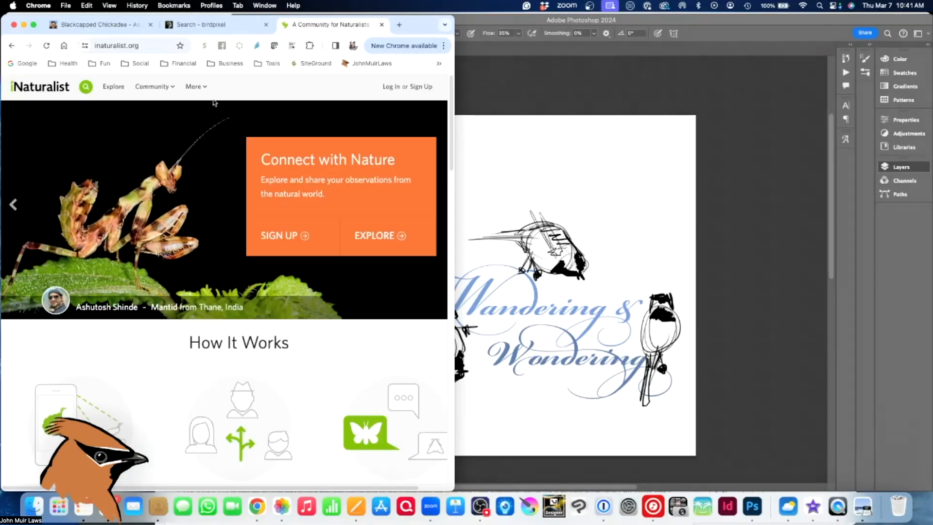
pyautogui.moveTo(455, 253); pyautogui.dragTo(635, 252)
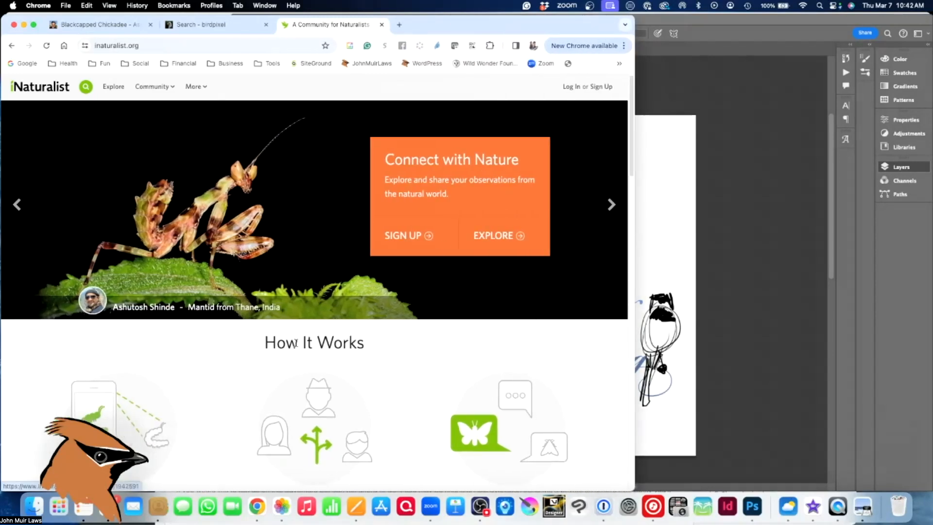
# Search the iNaturalist site for blackcapped chickadee
pyautogui.click(84, 86)
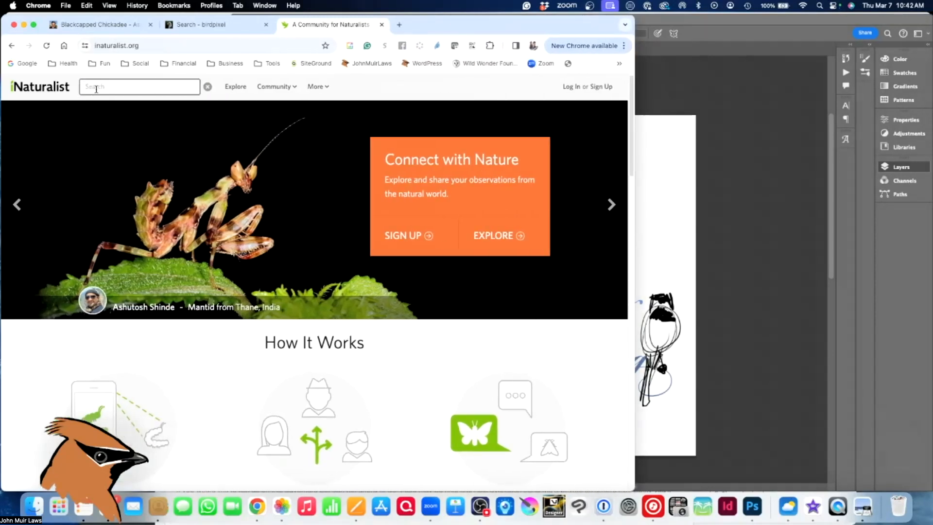
pyautogui.write('blackcapped chickadee')
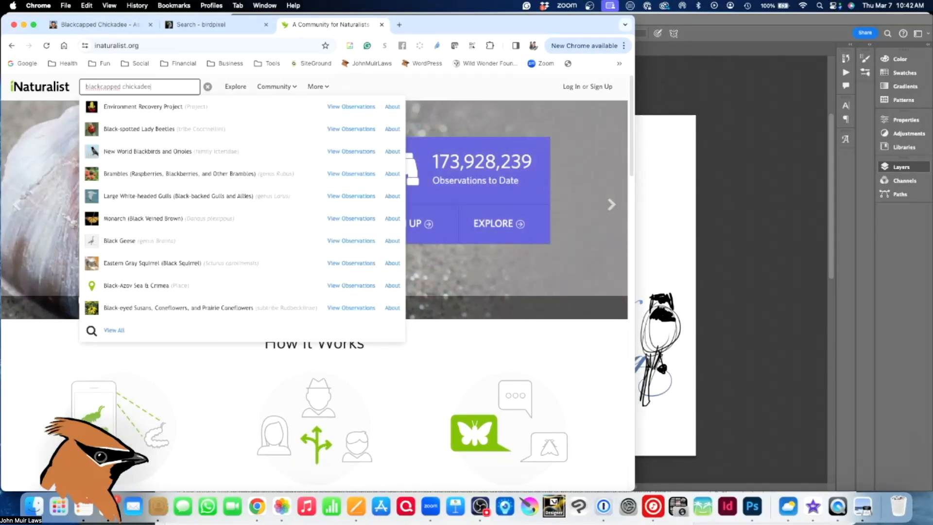
pyautogui.press('Return')
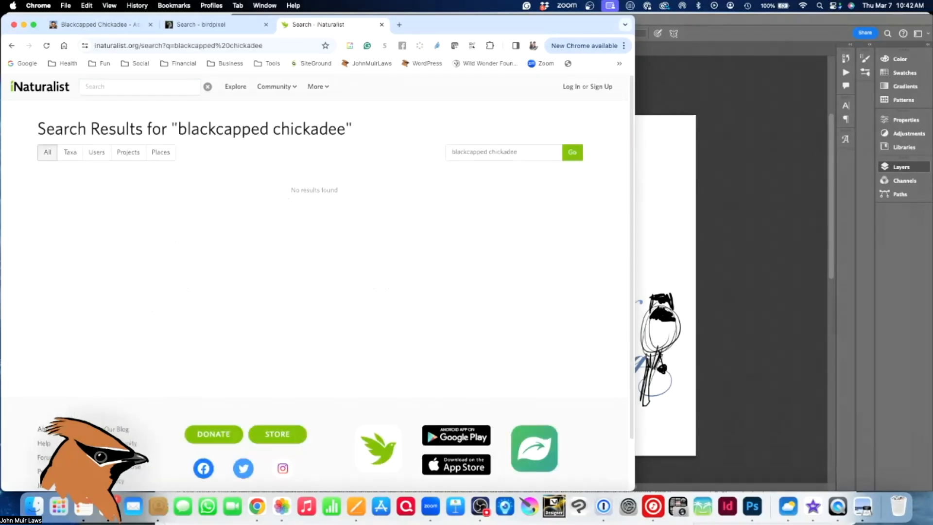
# Search iNaturalist for black capped chickade and look through the observations of the suggested user account with the matching name
pyautogui.click(129, 87)
pyautogui.write('black capped chickade')
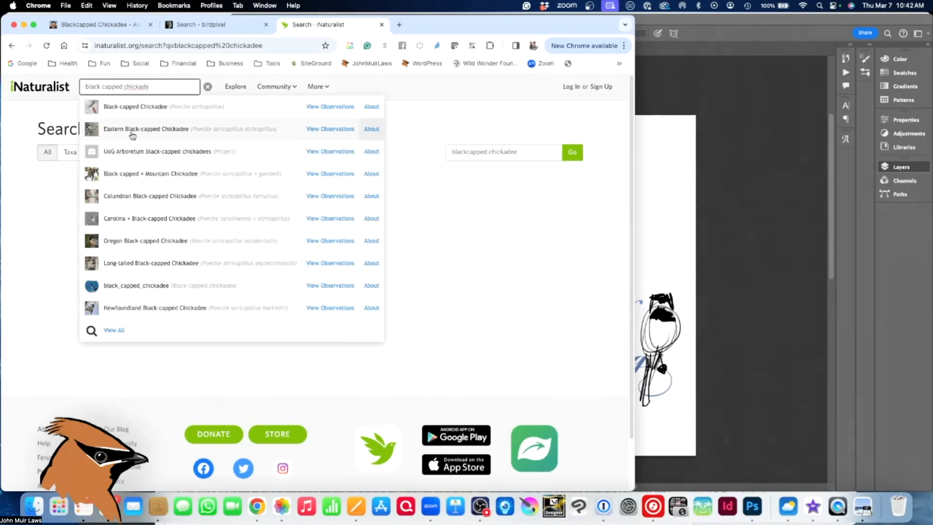
pyautogui.click(144, 285)
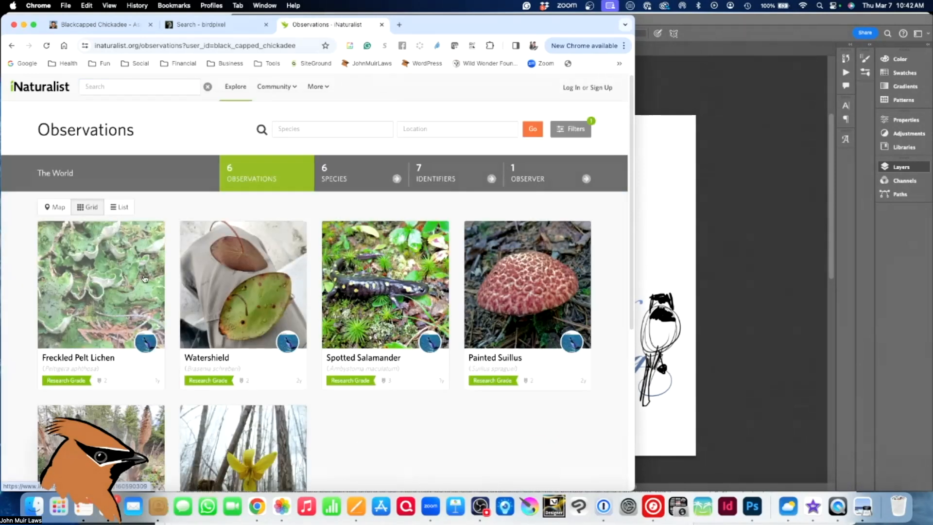
pyautogui.scroll(-5, 144, 278)
pyautogui.scroll(5, 144, 278)
# Try to filter this account's observations by the Black-capped Chickadee species, checking both the map and grid views
pyautogui.click(296, 131)
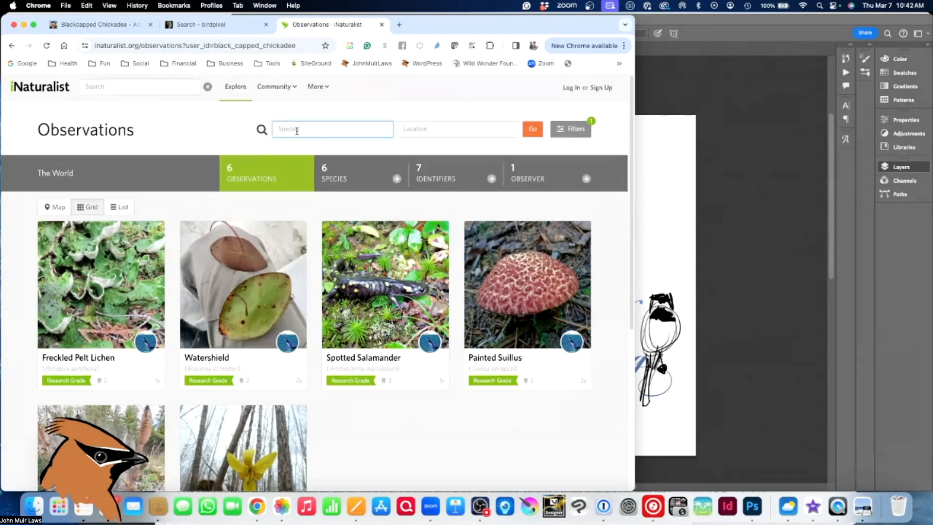
pyautogui.write('black')
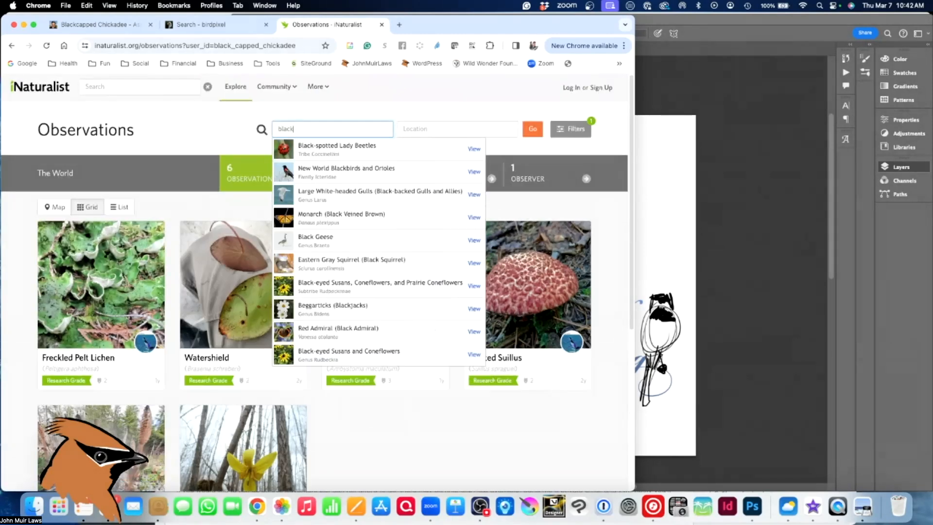
pyautogui.write(' cap')
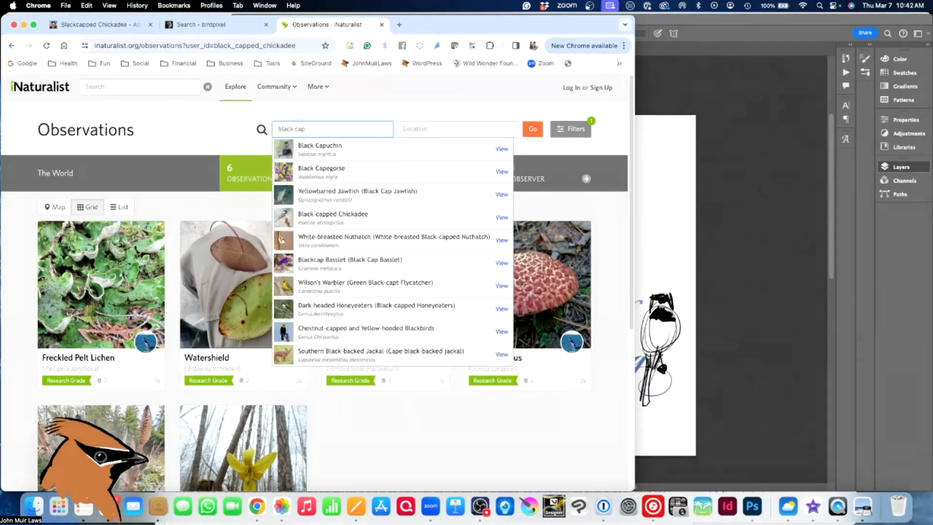
pyautogui.click(329, 218)
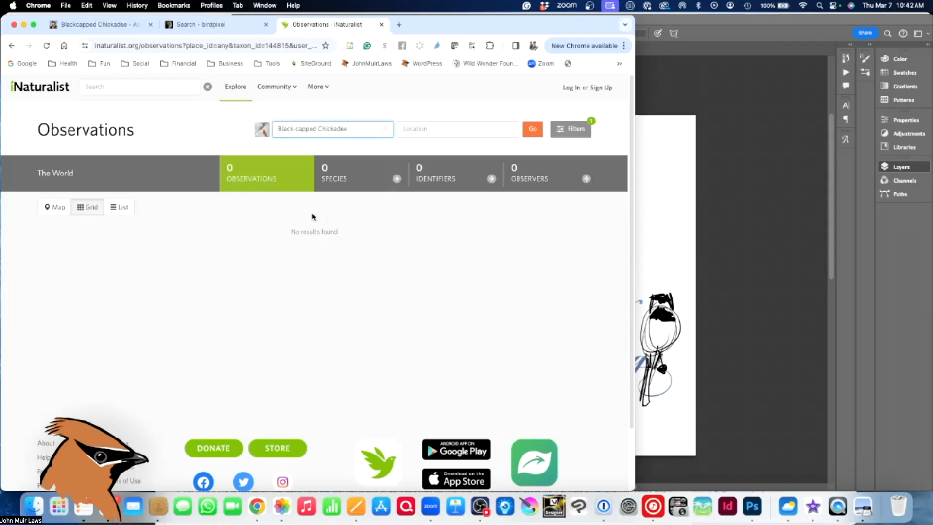
pyautogui.click(58, 208)
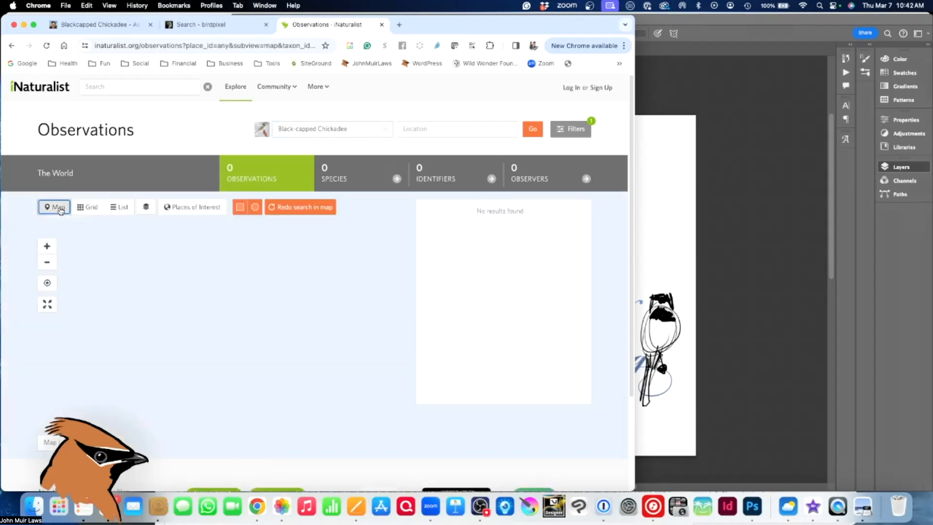
pyautogui.click(87, 208)
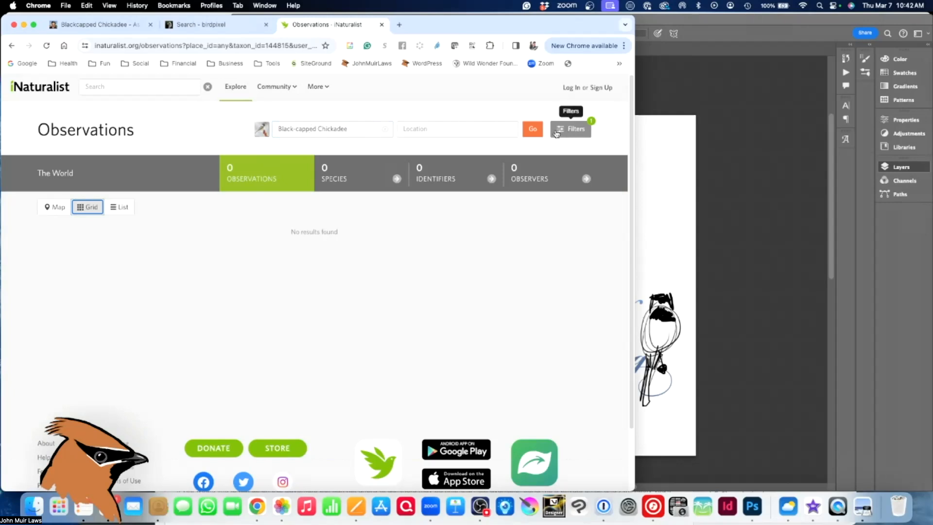
pyautogui.click(533, 130)
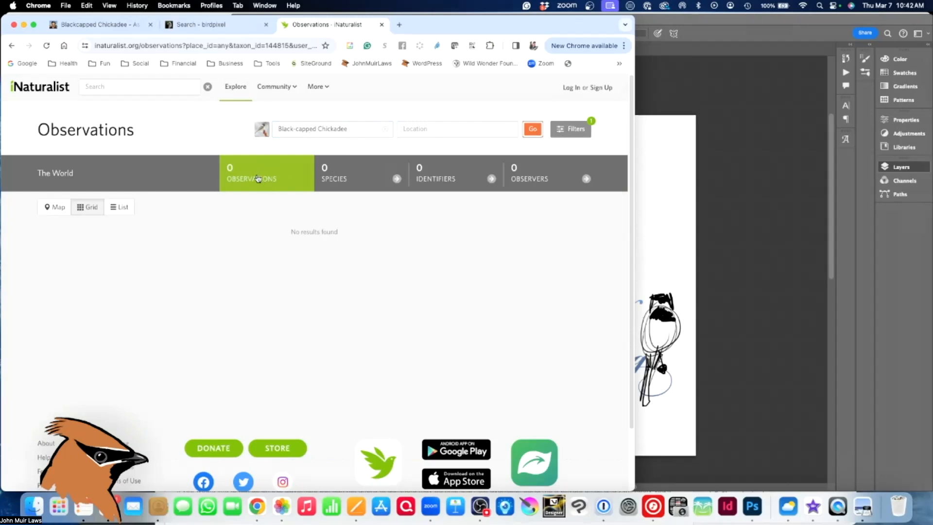
# Search the whole site for black capp and open the observations of the Black-capped Chickadee species
pyautogui.click(150, 93)
pyautogui.write('black')
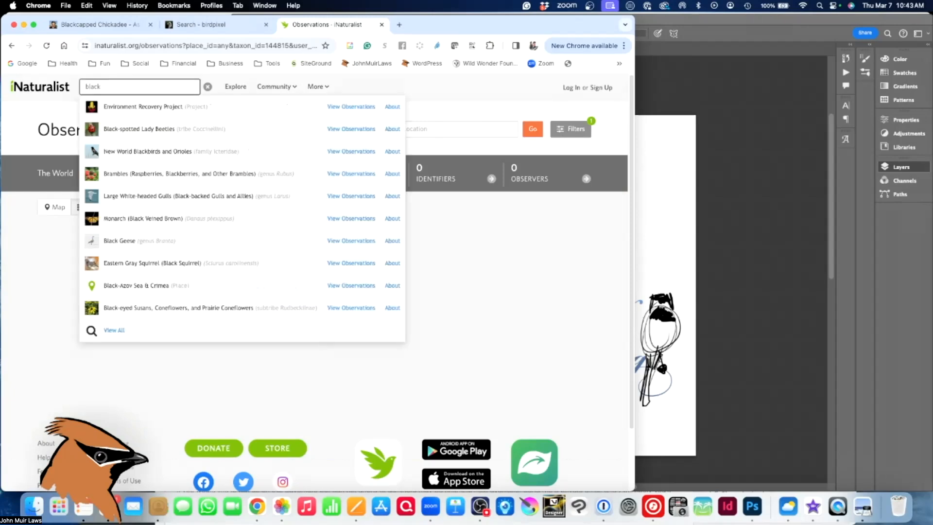
pyautogui.write(' capp')
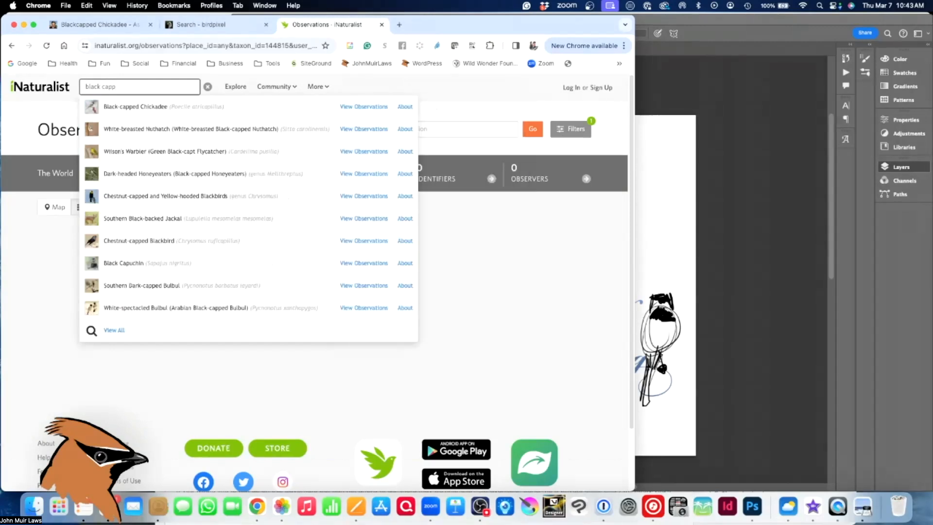
pyautogui.click(149, 114)
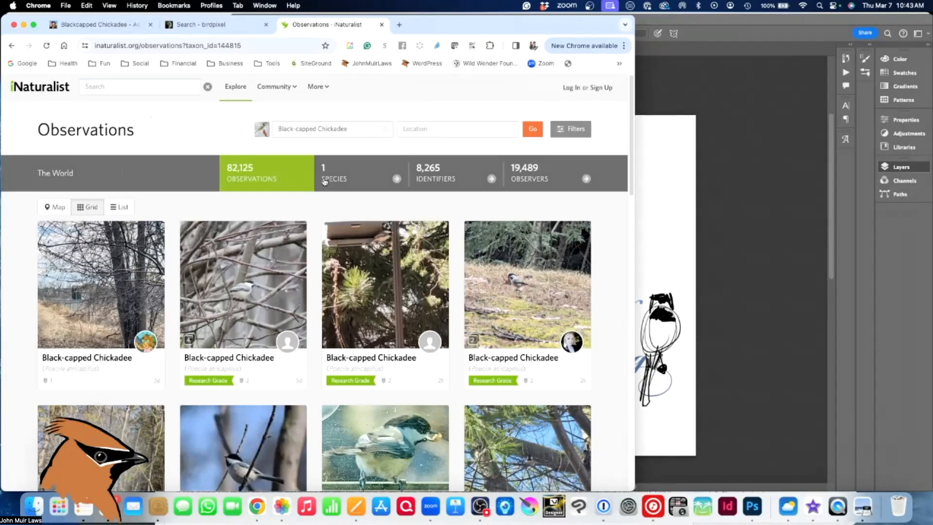
# Open the Black-capped Chickadee species page from the observations and display its full photo collection
pyautogui.click(354, 180)
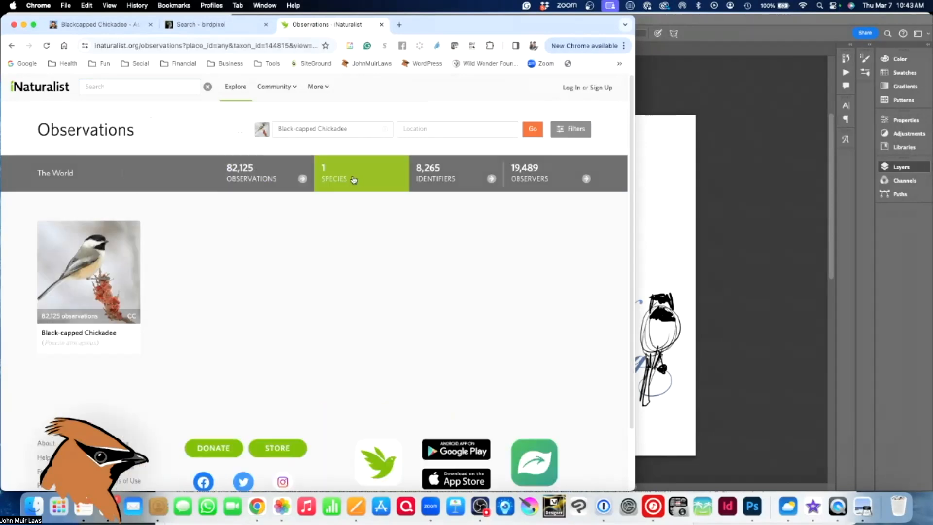
pyautogui.click(111, 287)
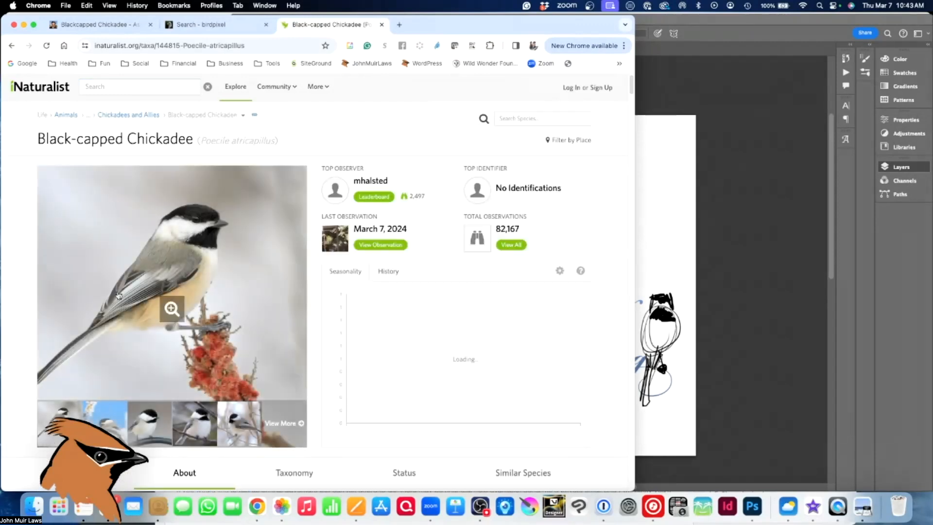
pyautogui.click(275, 424)
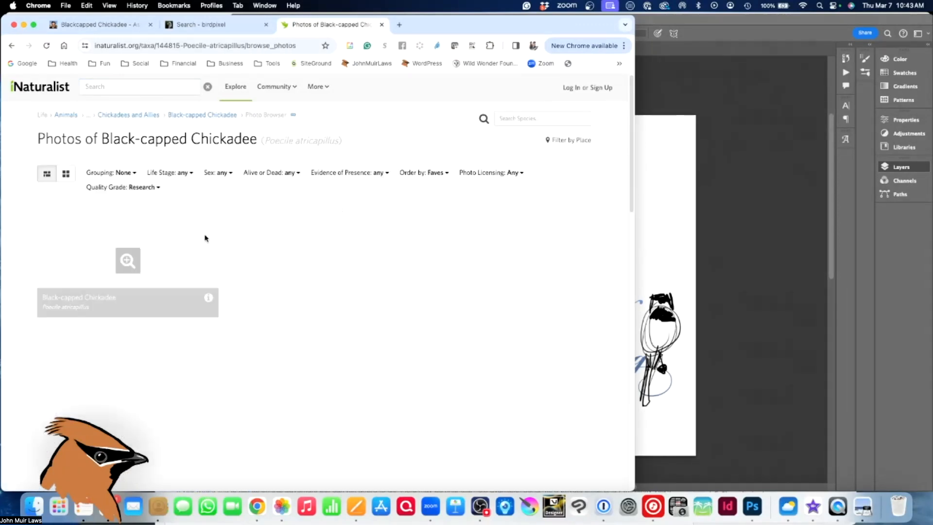
# Look through the Black-capped Chickadee photos for useful poses, enlarging and closing the one of a bird on a snowy branch
pyautogui.scroll(-5, 295, 382)
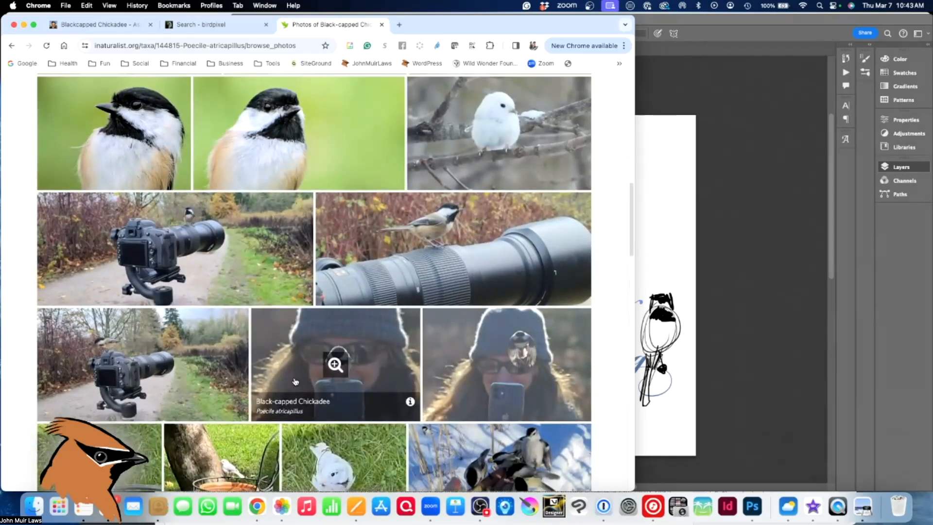
pyautogui.scroll(-10, 295, 382)
pyautogui.scroll(-5, 295, 381)
pyautogui.scroll(-8, 295, 382)
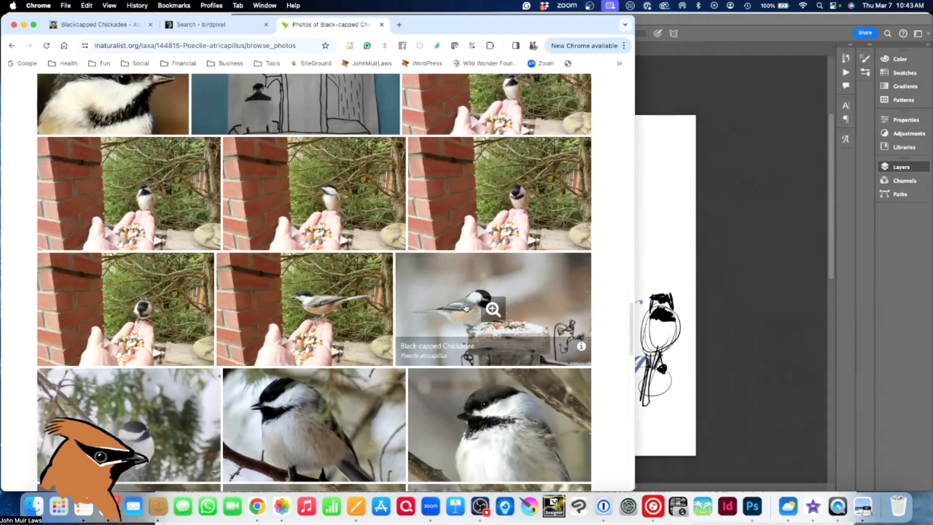
pyautogui.scroll(-3, 465, 307)
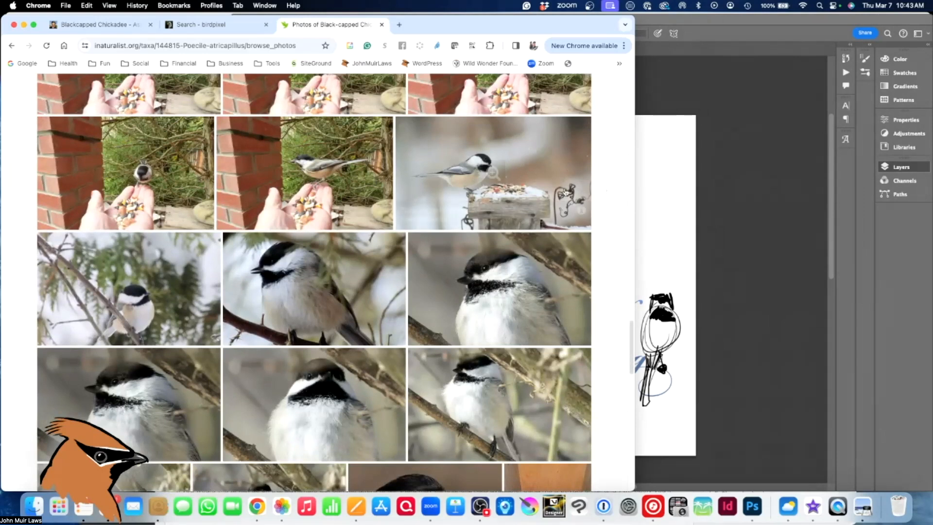
pyautogui.scroll(-8, 325, 299)
pyautogui.scroll(3, 329, 301)
pyautogui.scroll(1, 328, 301)
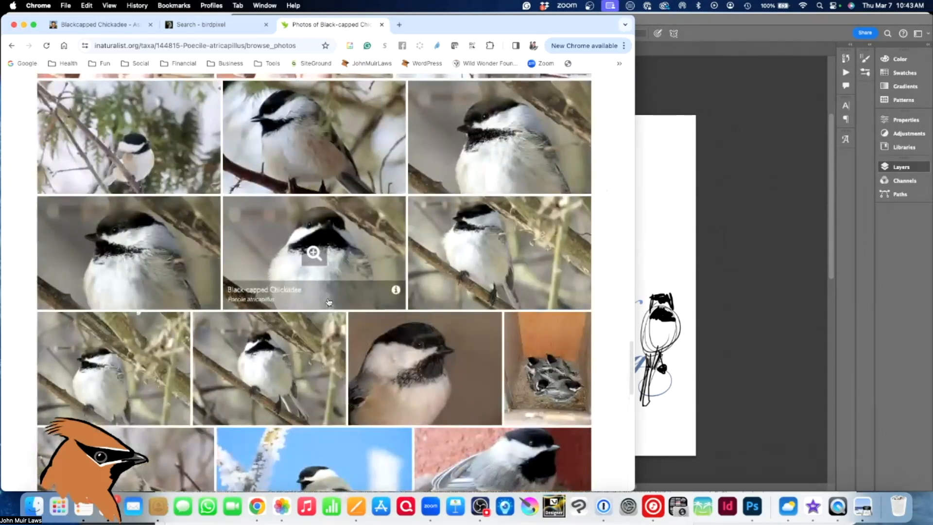
pyautogui.scroll(-1, 328, 302)
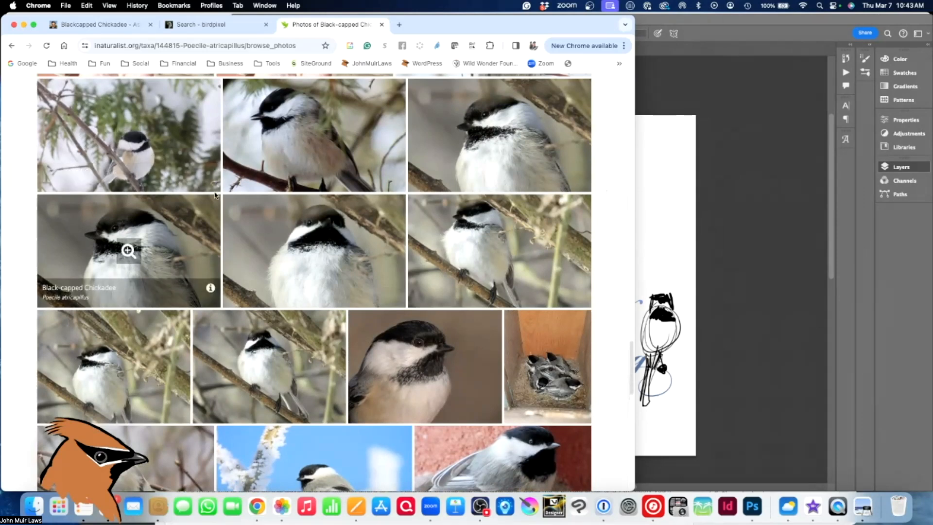
pyautogui.click(87, 153)
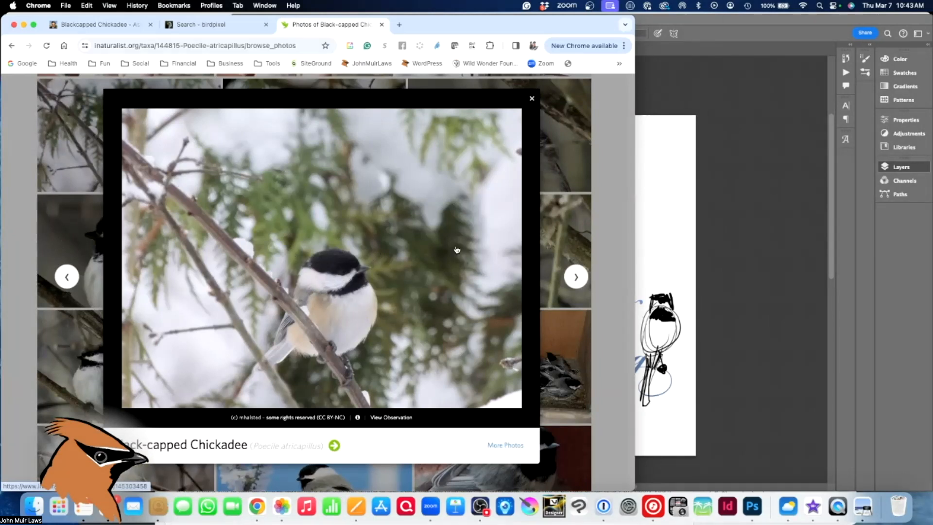
pyautogui.click(532, 99)
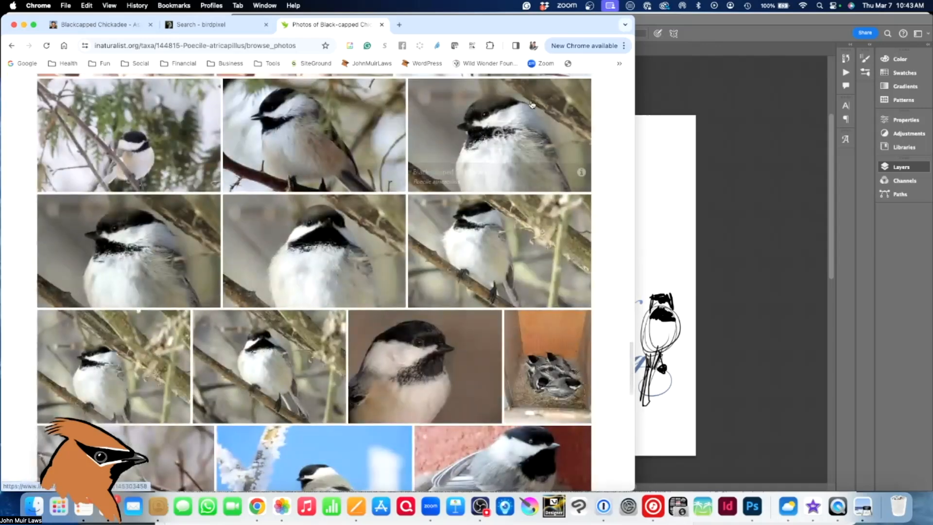
# Look further through the chickadee photos and enlarge the one of a bird hanging upside down from a dried red fruit
pyautogui.scroll(-10, 454, 245)
pyautogui.scroll(-5, 455, 245)
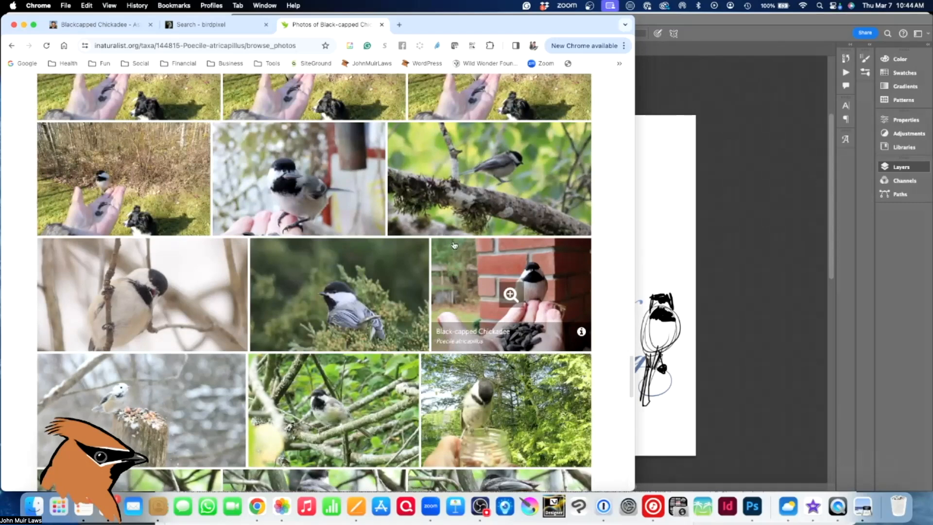
pyautogui.scroll(-10, 454, 245)
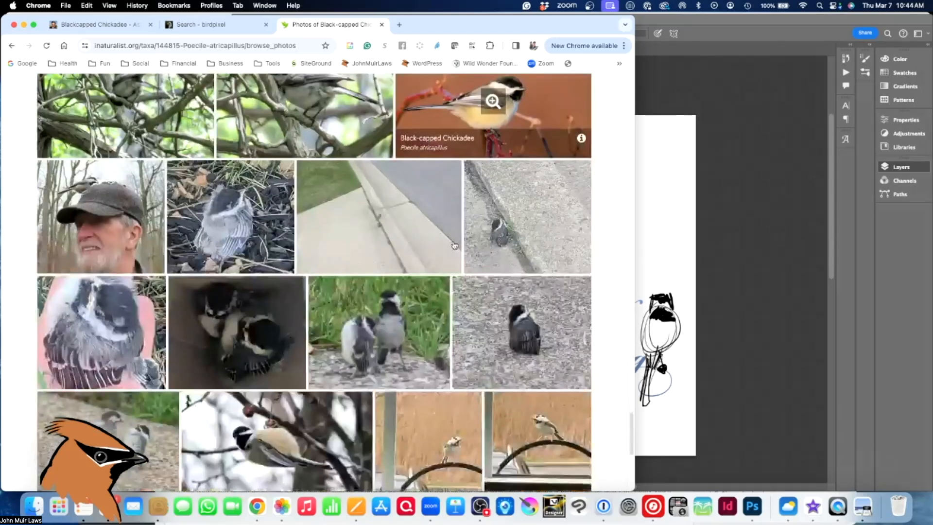
pyautogui.scroll(6, 455, 245)
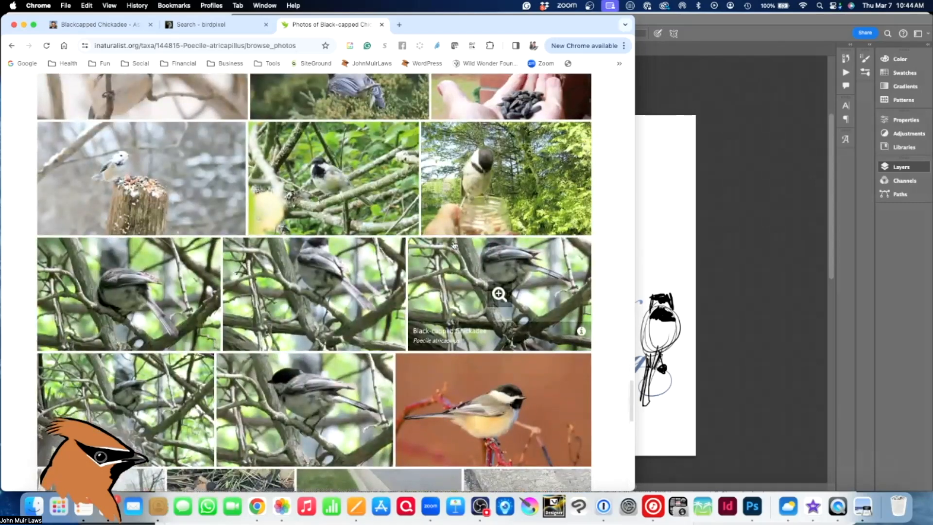
pyautogui.scroll(-8, 454, 245)
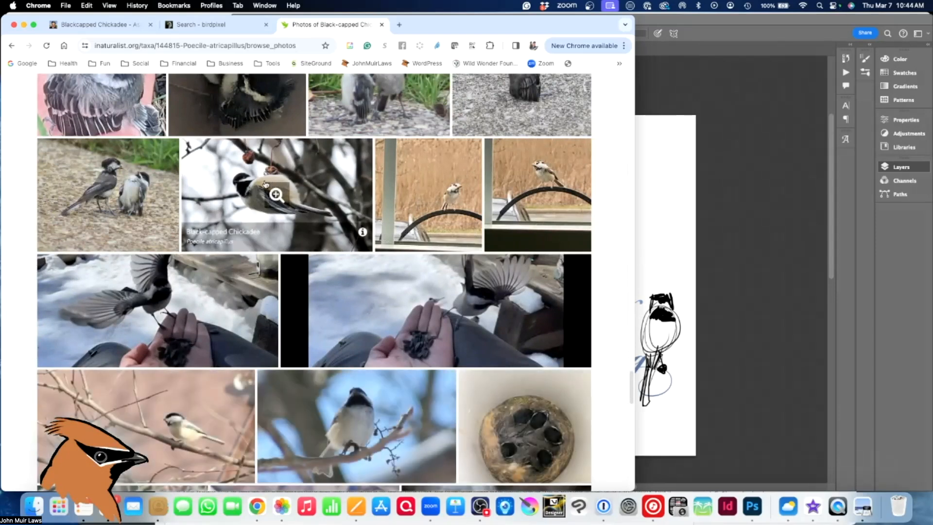
pyautogui.click(264, 184)
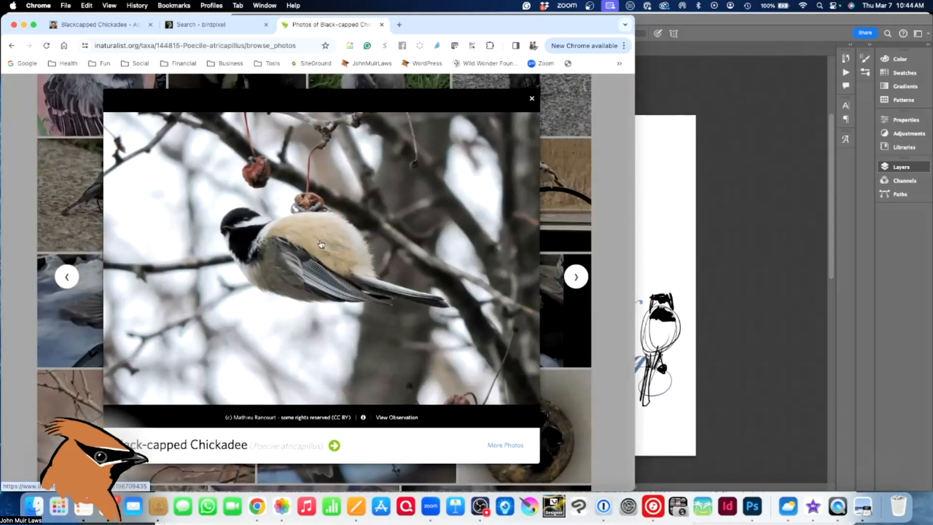
# Arrange the Chrome and Photoshop windows side by side so the hanging chickadee photo is visible beside the whole lettering sketch
pyautogui.moveTo(465, 26); pyautogui.dragTo(368, 34)
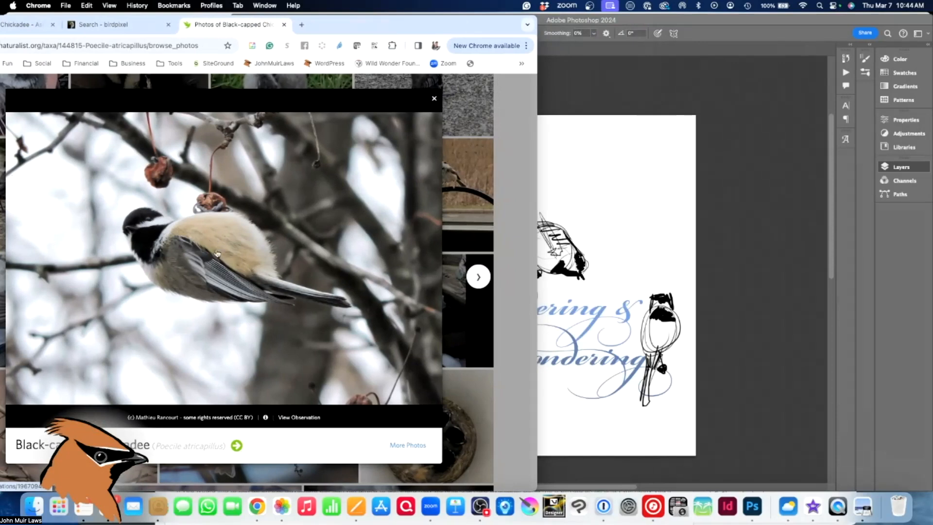
pyautogui.moveTo(491, 37); pyautogui.dragTo(423, 38)
pyautogui.click(592, 159)
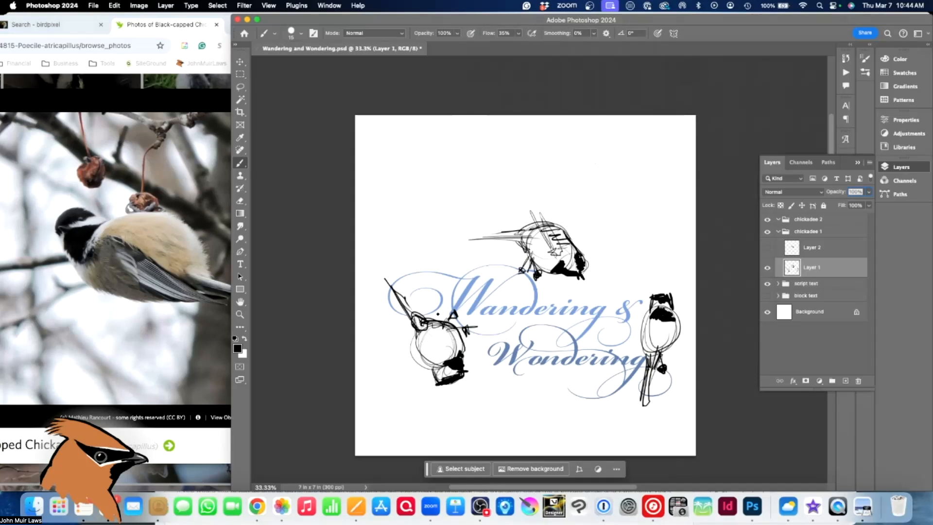
pyautogui.moveTo(323, 20); pyautogui.dragTo(454, 47)
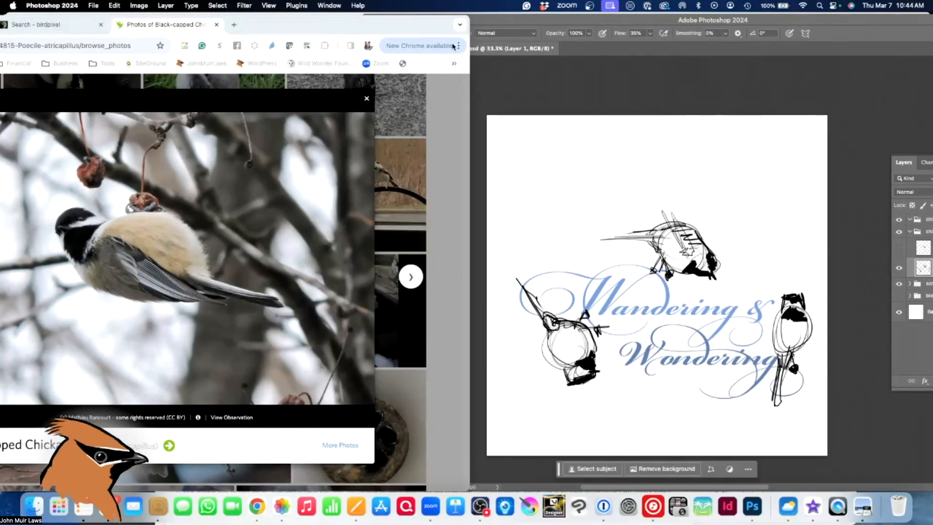
pyautogui.moveTo(495, 21); pyautogui.dragTo(373, 18)
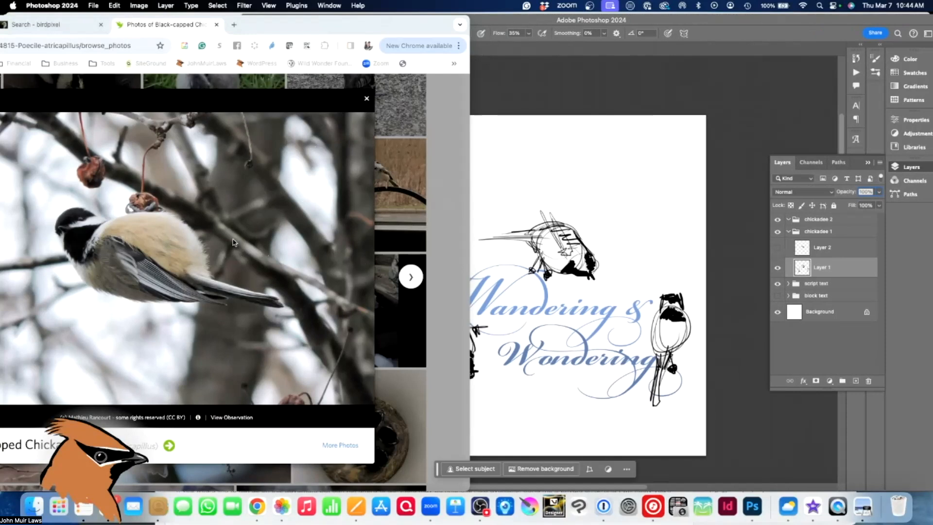
pyautogui.click(507, 181)
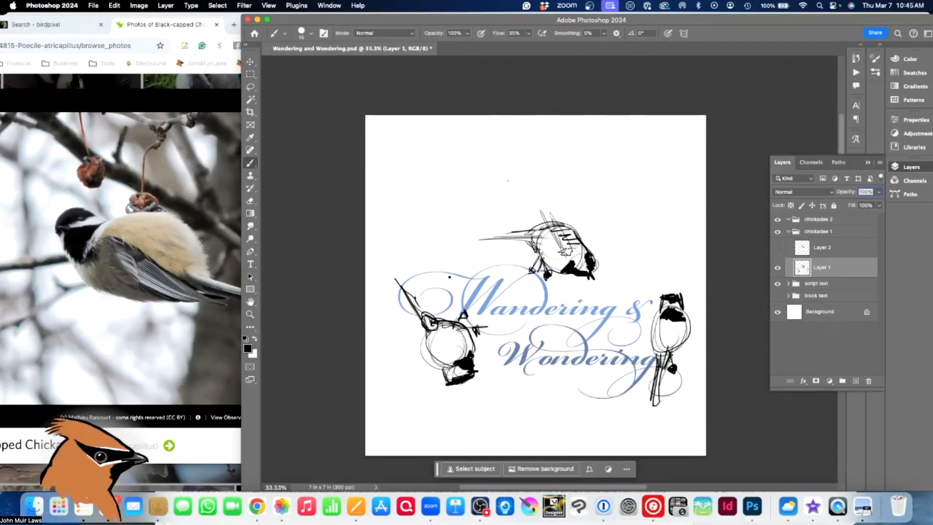
# Add a new layer at the top of the chickadee 1 group, with blank canvas above the lettering in view
pyautogui.press('super+equal')
pyautogui.press('super+equal')
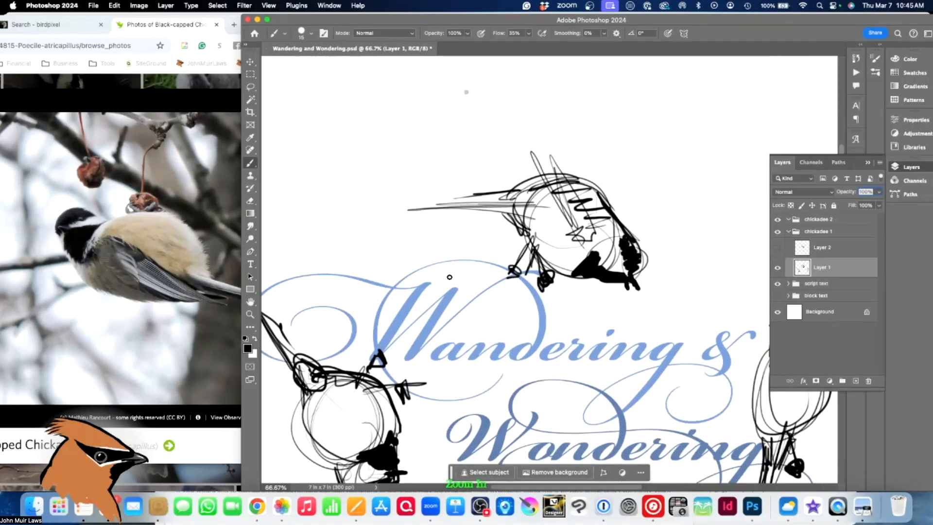
pyautogui.moveTo(450, 277); pyautogui.dragTo(567, 347)
pyautogui.press('e')
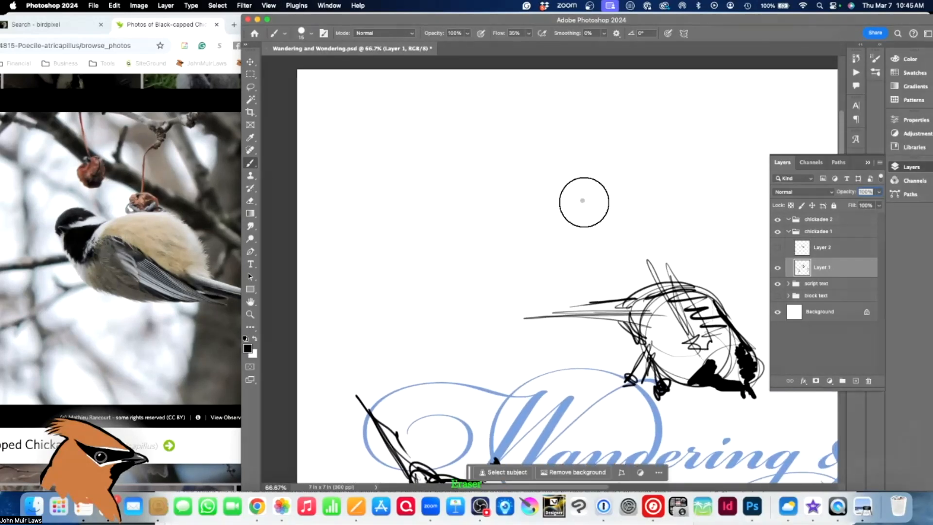
pyautogui.click(857, 383)
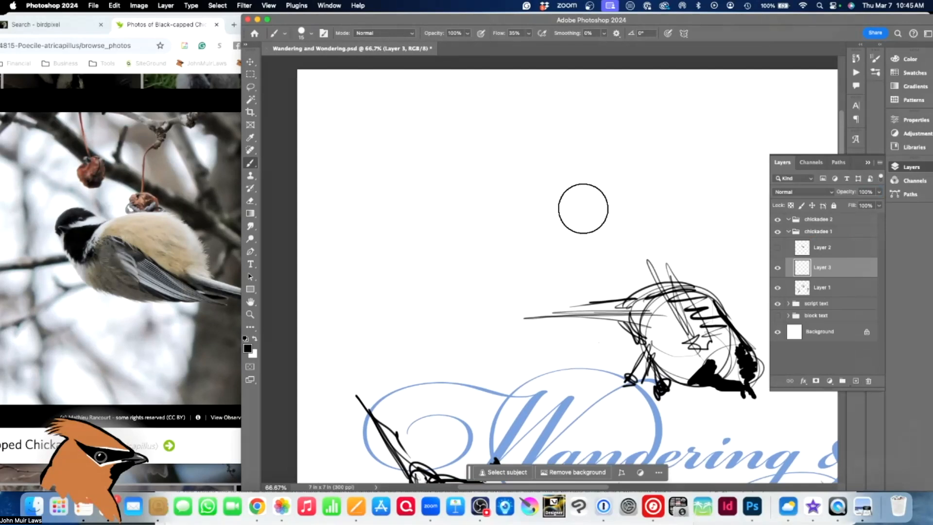
pyautogui.moveTo(826, 267); pyautogui.dragTo(826, 239)
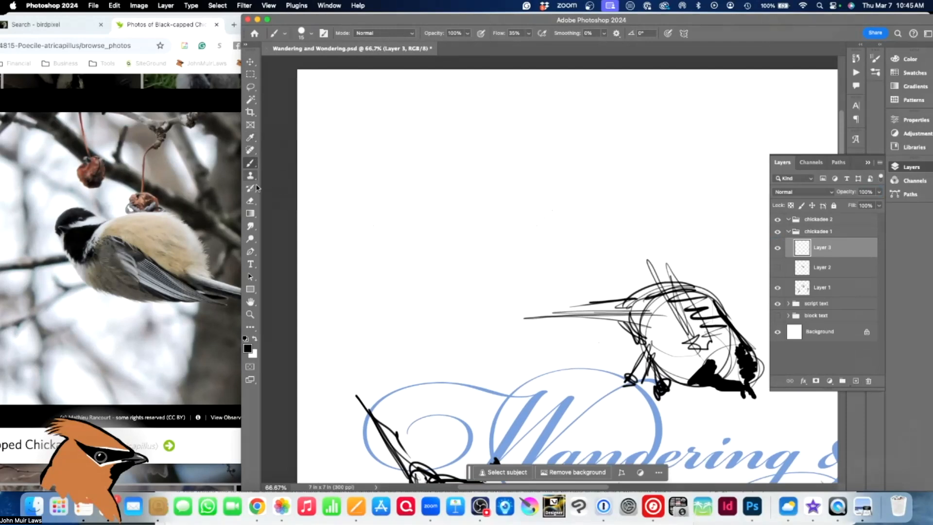
# Set the Eraser to the Hard Round brush and reduce its size
pyautogui.click(251, 201)
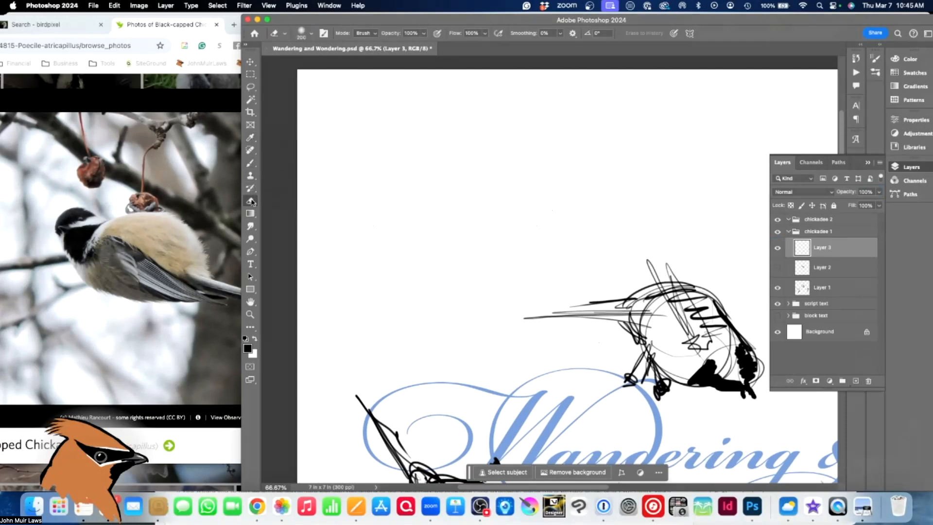
pyautogui.click(311, 33)
pyautogui.click(329, 187)
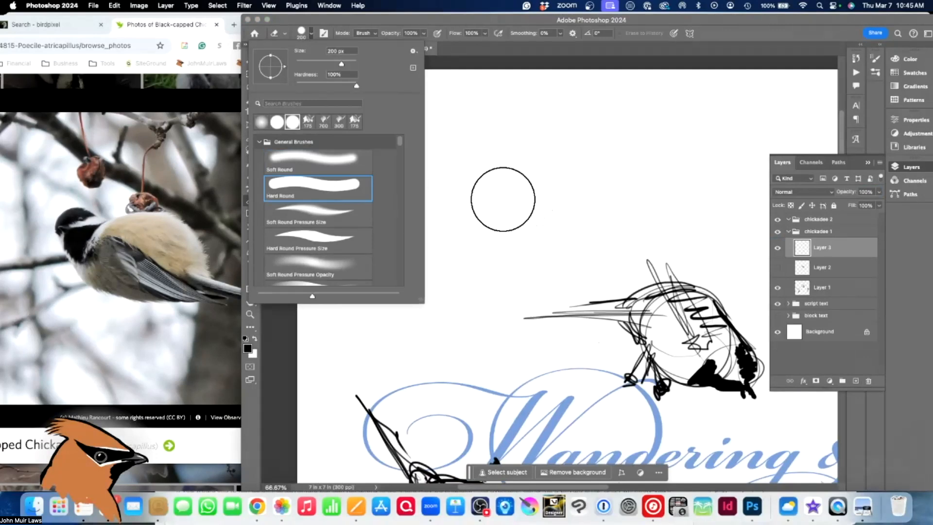
pyautogui.click(505, 209)
pyautogui.press('[')
pyautogui.press('[')
pyautogui.press('[')
pyautogui.press('[')
pyautogui.press('[')
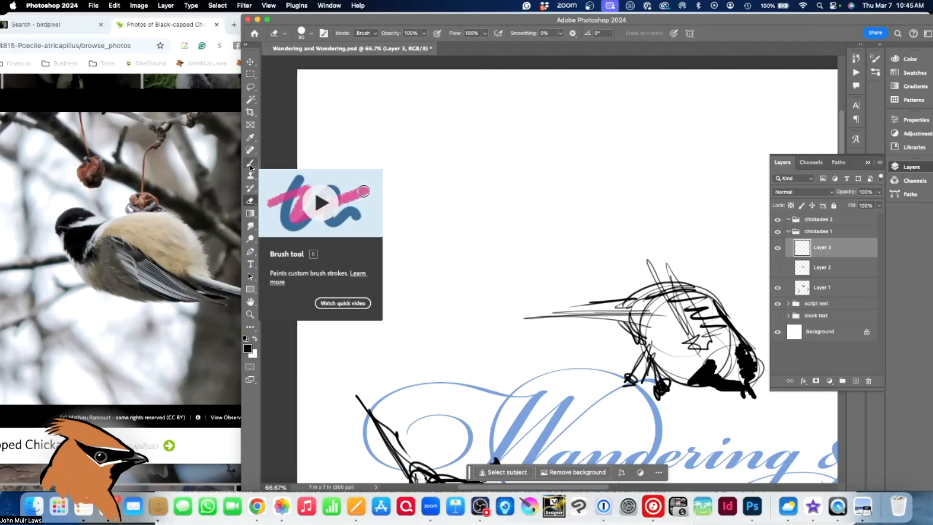
# Brush in a rough round body with a diagonal axis and a long tail above the existing bird, keeping the photo's tail visible
pyautogui.click(251, 163)
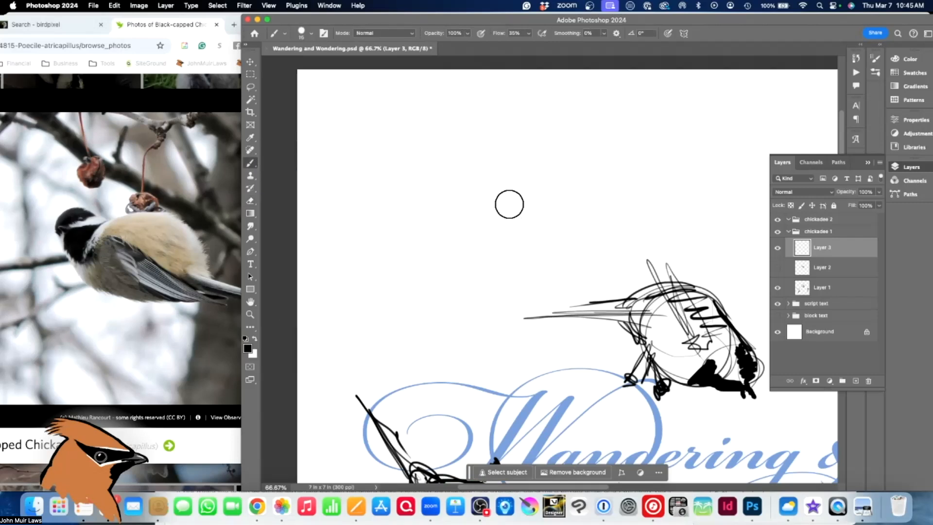
pyautogui.moveTo(495, 206)
pyautogui.mouseDown()
pyautogui.moveTo(502, 200)
pyautogui.moveTo(566, 233)
pyautogui.moveTo(559, 245)
pyautogui.moveTo(610, 216)
pyautogui.mouseUp()
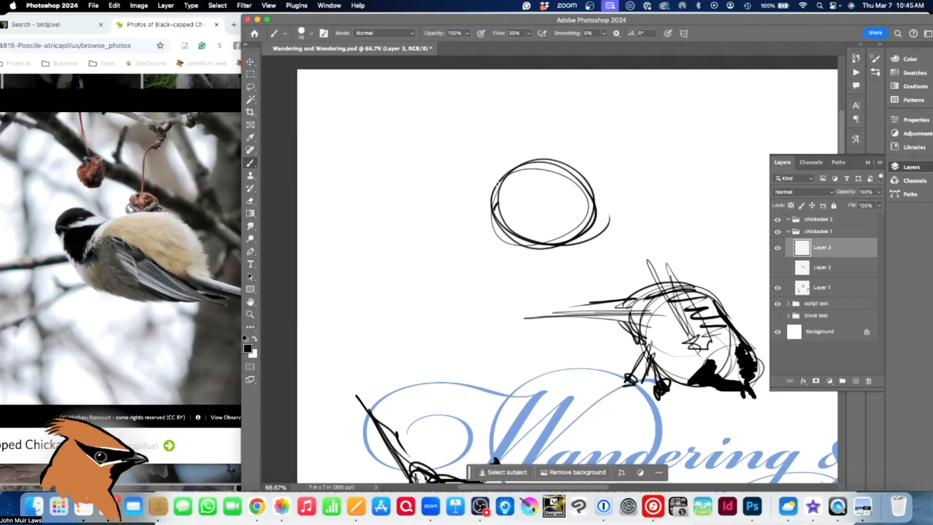
pyautogui.moveTo(522, 193); pyautogui.dragTo(588, 249)
pyautogui.moveTo(560, 244); pyautogui.dragTo(619, 245)
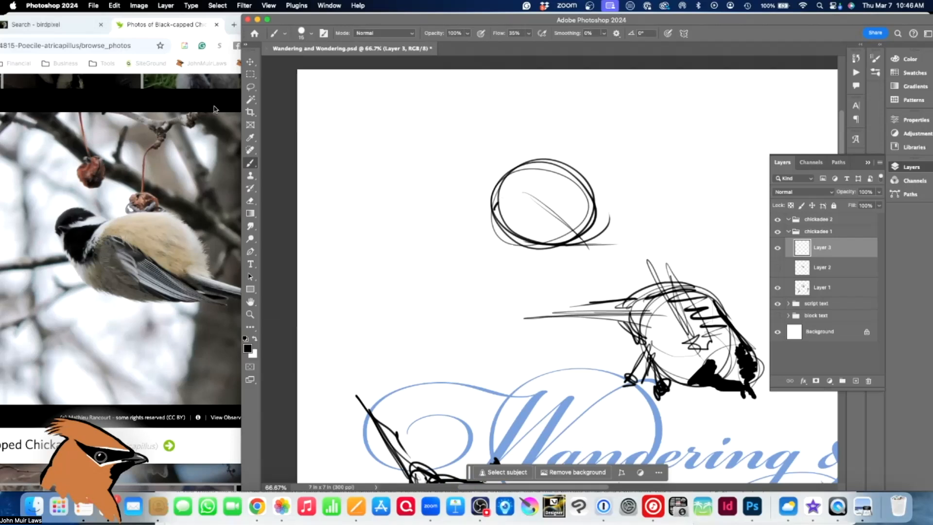
pyautogui.moveTo(293, 21); pyautogui.dragTo(345, 21)
pyautogui.moveTo(635, 245)
pyautogui.mouseDown()
pyautogui.moveTo(736, 264)
pyautogui.moveTo(652, 236)
pyautogui.moveTo(654, 217)
pyautogui.moveTo(587, 170)
pyautogui.moveTo(550, 187)
pyautogui.moveTo(564, 239)
pyautogui.mouseUp()
pyautogui.moveTo(548, 207)
pyautogui.mouseDown()
pyautogui.moveTo(549, 219)
pyautogui.moveTo(613, 250)
pyautogui.mouseUp()
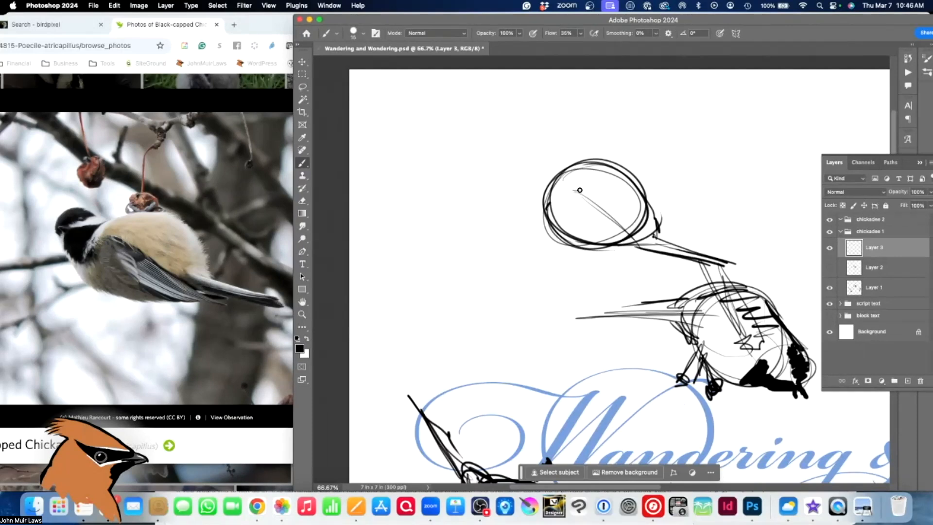
# Rough in the folded wing sweeping diagonally across the round body down to the tail base
pyautogui.moveTo(568, 181); pyautogui.dragTo(637, 241)
pyautogui.moveTo(590, 203); pyautogui.dragTo(658, 260)
pyautogui.moveTo(573, 193)
pyautogui.mouseDown()
pyautogui.moveTo(576, 218)
pyautogui.moveTo(607, 244)
pyautogui.moveTo(654, 260)
pyautogui.mouseUp()
pyautogui.moveTo(593, 210)
pyautogui.mouseDown()
pyautogui.moveTo(652, 262)
pyautogui.moveTo(673, 263)
pyautogui.mouseUp()
pyautogui.moveTo(619, 245); pyautogui.dragTo(663, 264)
pyautogui.moveTo(605, 211)
pyautogui.mouseDown()
pyautogui.moveTo(593, 216)
pyautogui.moveTo(592, 231)
pyautogui.mouseUp()
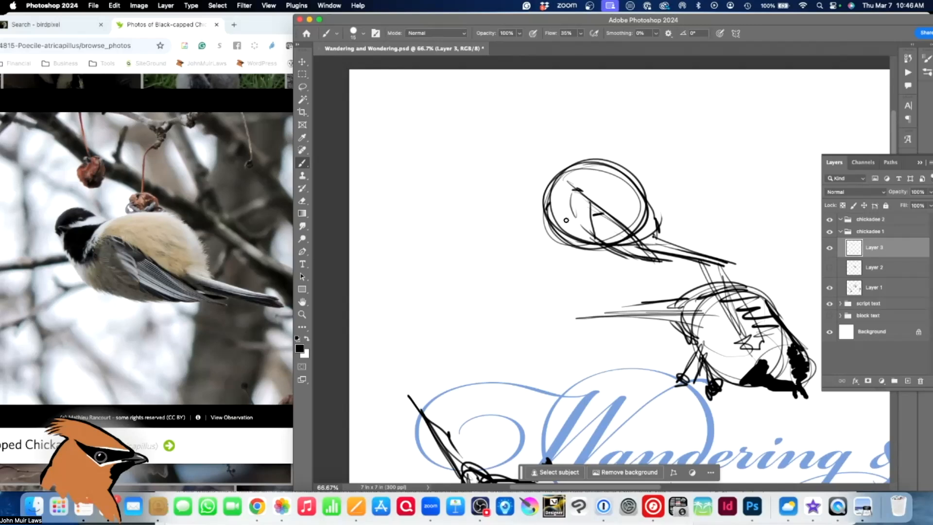
pyautogui.moveTo(545, 187)
pyautogui.mouseDown()
pyautogui.moveTo(540, 197)
pyautogui.moveTo(590, 239)
pyautogui.moveTo(576, 220)
pyautogui.moveTo(597, 234)
pyautogui.mouseUp()
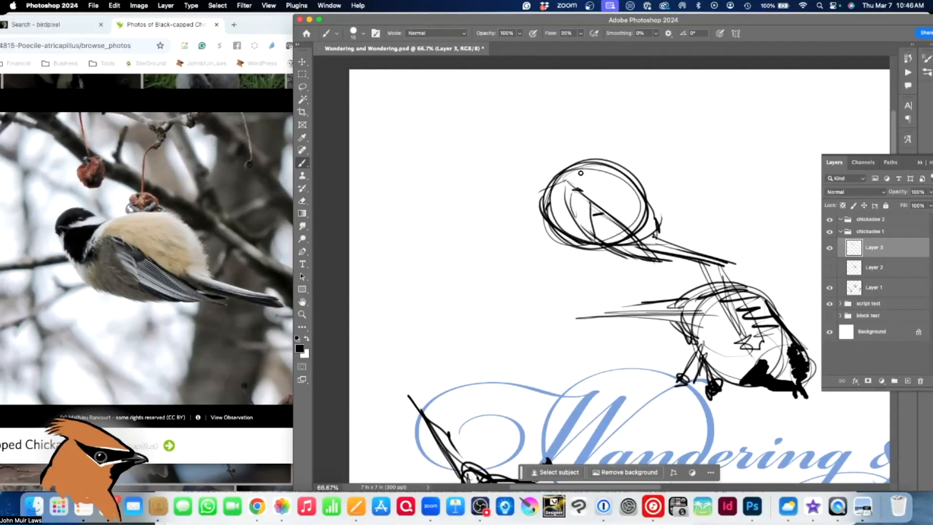
# Strengthen the angular belly and rump contour and start the head with light curves at the body's upper end
pyautogui.moveTo(562, 171)
pyautogui.mouseDown()
pyautogui.moveTo(642, 167)
pyautogui.moveTo(626, 166)
pyautogui.moveTo(641, 171)
pyautogui.moveTo(627, 171)
pyautogui.moveTo(654, 214)
pyautogui.mouseUp()
pyautogui.moveTo(639, 176)
pyautogui.mouseDown()
pyautogui.moveTo(659, 225)
pyautogui.moveTo(655, 218)
pyautogui.mouseUp()
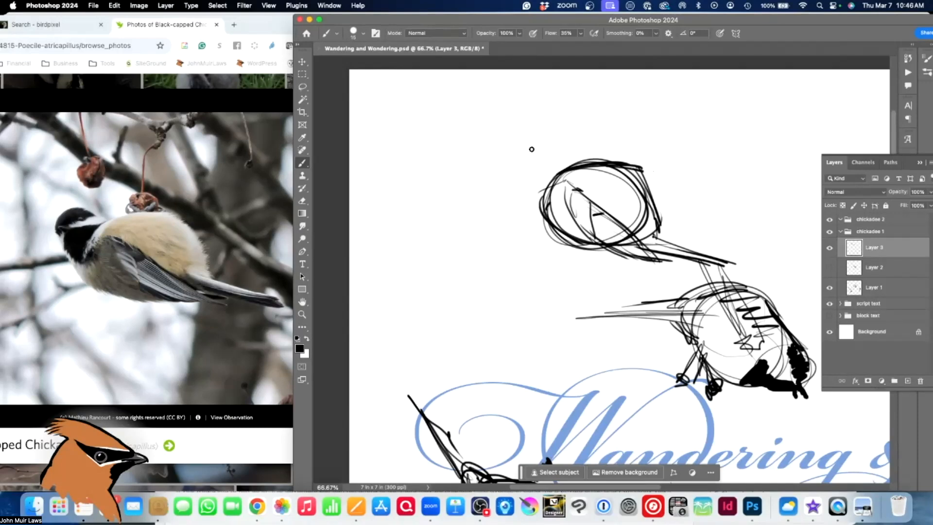
pyautogui.moveTo(533, 138)
pyautogui.mouseDown()
pyautogui.moveTo(549, 181)
pyautogui.moveTo(540, 201)
pyautogui.mouseUp()
pyautogui.moveTo(530, 160)
pyautogui.mouseDown()
pyautogui.moveTo(544, 196)
pyautogui.moveTo(534, 140)
pyautogui.mouseUp()
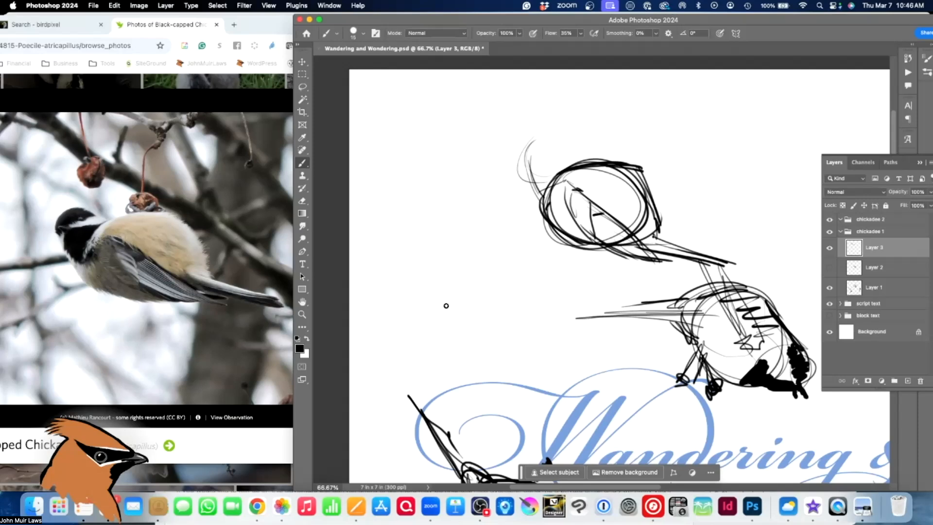
# Browse neighbouring chickadee photos and return to the hanging chickadee, keeping it visible beside the sketch
pyautogui.click(250, 335)
pyautogui.click(411, 277)
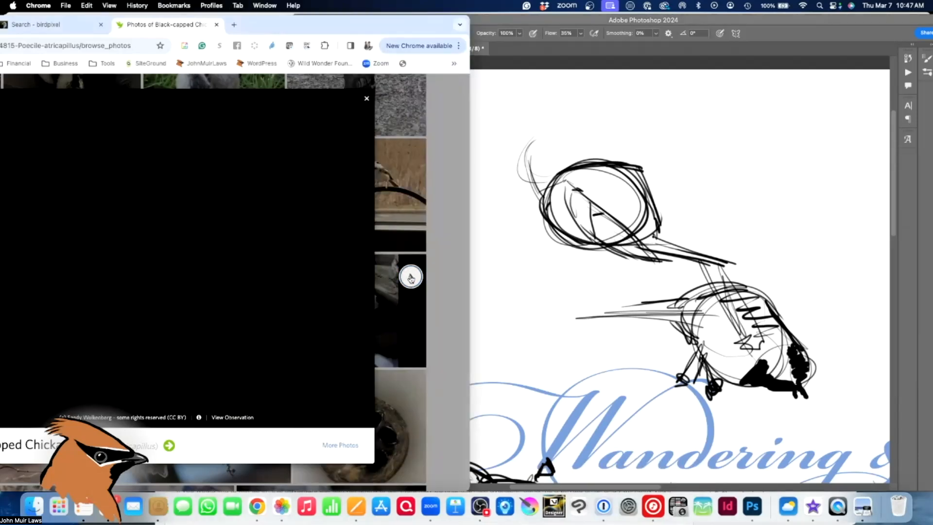
pyautogui.click(410, 278)
pyautogui.click(410, 277)
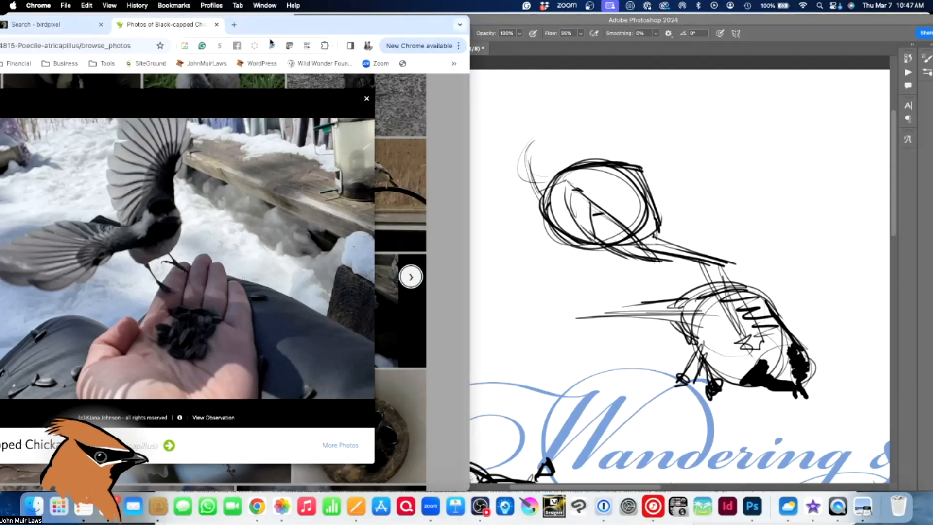
pyautogui.moveTo(275, 33); pyautogui.dragTo(406, 30)
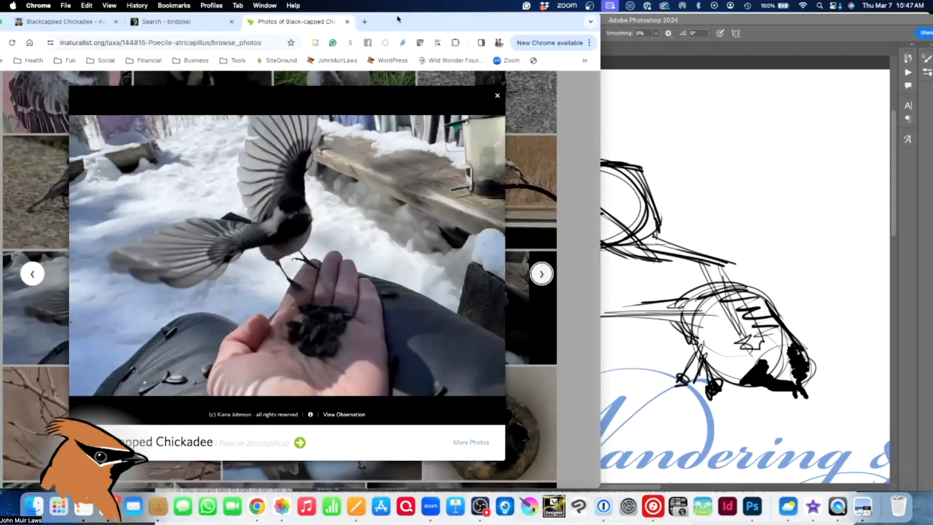
pyautogui.click(32, 274)
pyautogui.click(32, 275)
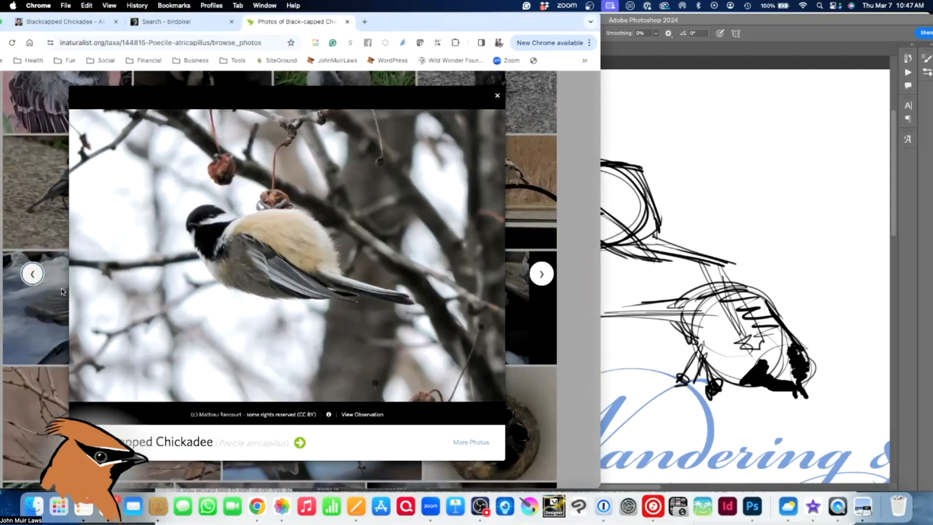
pyautogui.moveTo(552, 28); pyautogui.dragTo(396, 41)
pyautogui.click(549, 283)
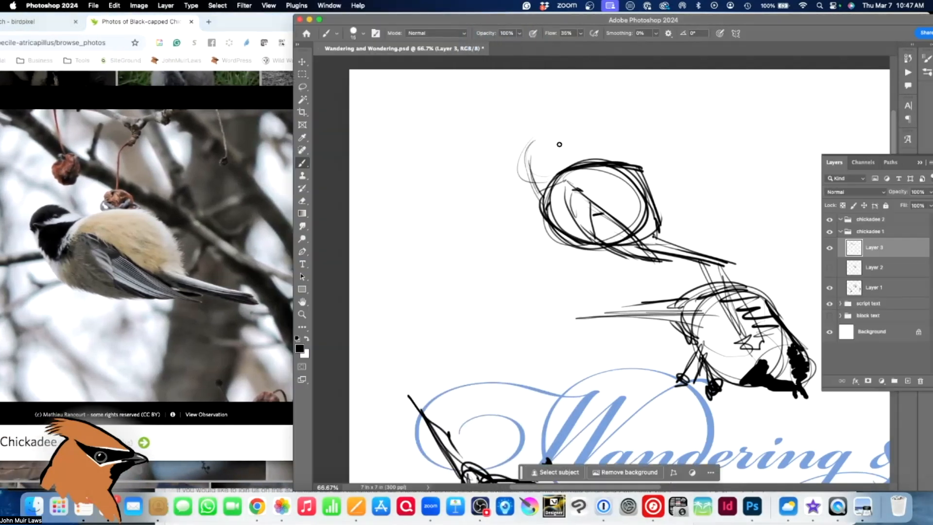
# Rough in the round head with its cap line and a bill pointing up and away from the body
pyautogui.moveTo(594, 156)
pyautogui.mouseDown()
pyautogui.moveTo(557, 130)
pyautogui.moveTo(527, 144)
pyautogui.moveTo(530, 166)
pyautogui.mouseUp()
pyautogui.moveTo(563, 135); pyautogui.dragTo(523, 160)
pyautogui.moveTo(566, 139)
pyautogui.mouseDown()
pyautogui.moveTo(592, 131)
pyautogui.moveTo(552, 155)
pyautogui.mouseUp()
pyautogui.moveTo(590, 130); pyautogui.dragTo(537, 171)
pyautogui.moveTo(570, 142)
pyautogui.mouseDown()
pyautogui.moveTo(531, 172)
pyautogui.moveTo(572, 140)
pyautogui.moveTo(543, 170)
pyautogui.moveTo(572, 158)
pyautogui.moveTo(570, 147)
pyautogui.moveTo(553, 176)
pyautogui.mouseUp()
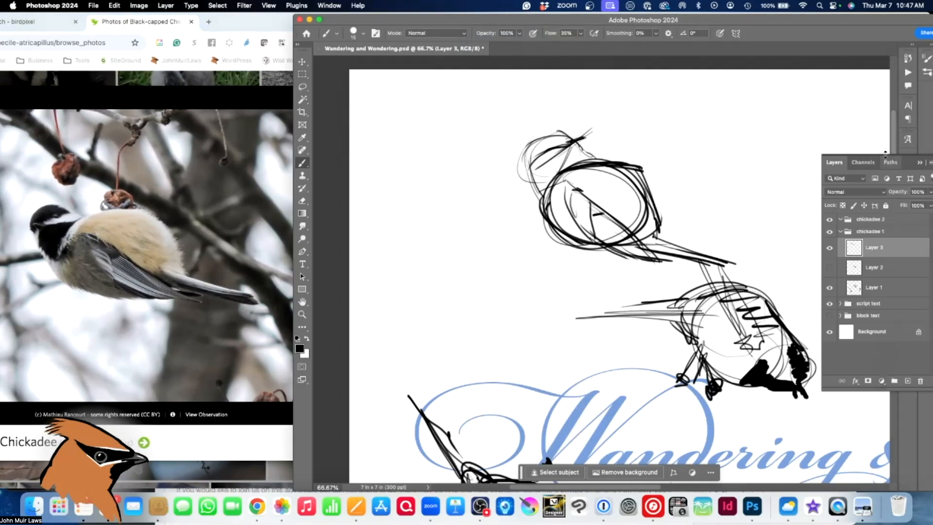
# Sketch the small gripping feet on top of the hanging bird's body
pyautogui.moveTo(862, 20); pyautogui.dragTo(826, 19)
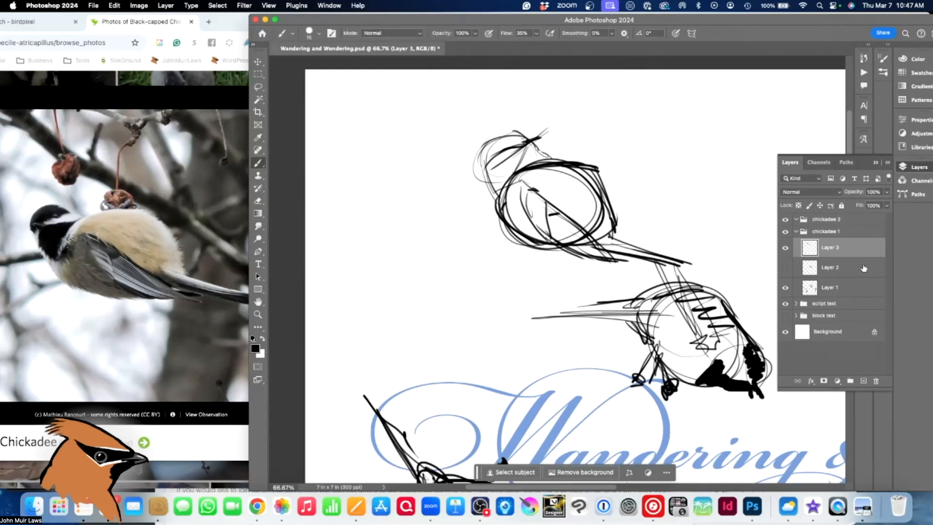
pyautogui.click(887, 192)
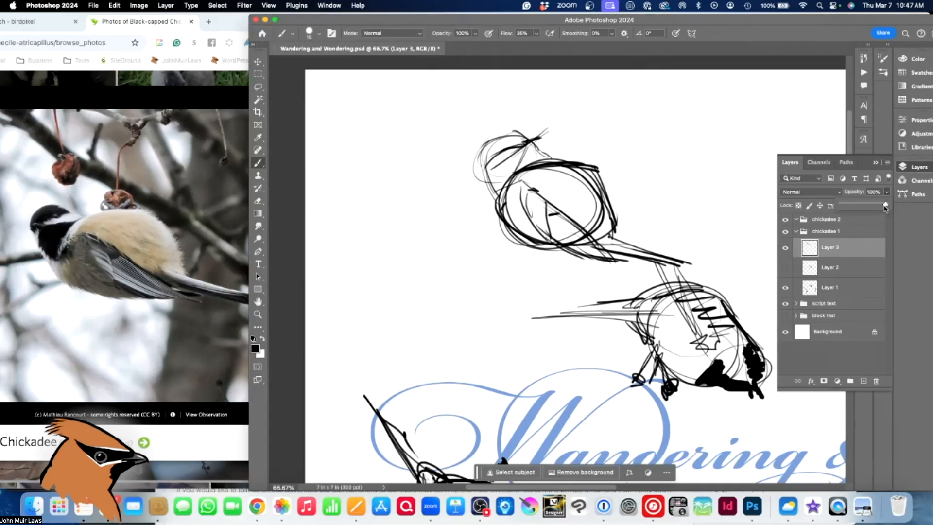
pyautogui.click(566, 154)
pyautogui.moveTo(562, 155)
pyautogui.mouseDown()
pyautogui.moveTo(584, 159)
pyautogui.moveTo(580, 165)
pyautogui.moveTo(566, 149)
pyautogui.moveTo(586, 157)
pyautogui.mouseUp()
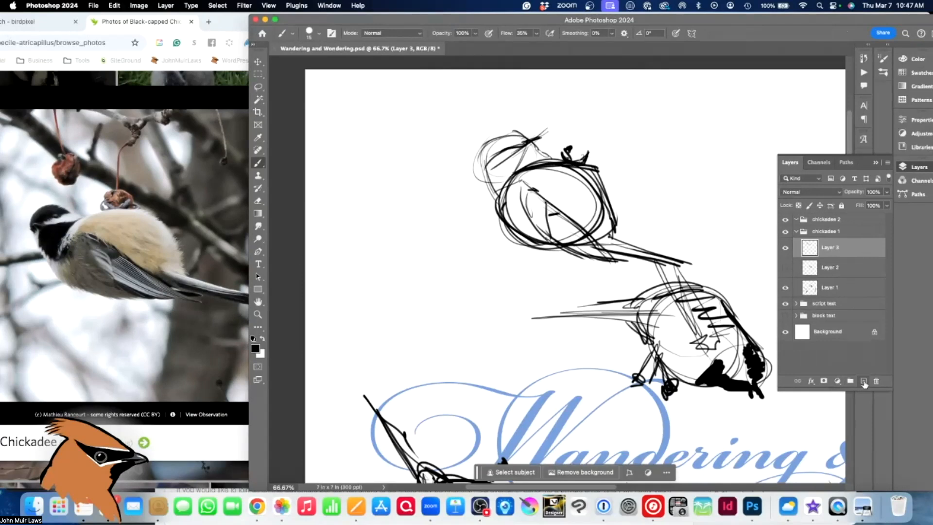
# Fade the rough hanging bird's layer to 23% opacity and add a new layer above it
pyautogui.click(885, 193)
pyautogui.moveTo(887, 203); pyautogui.dragTo(850, 208)
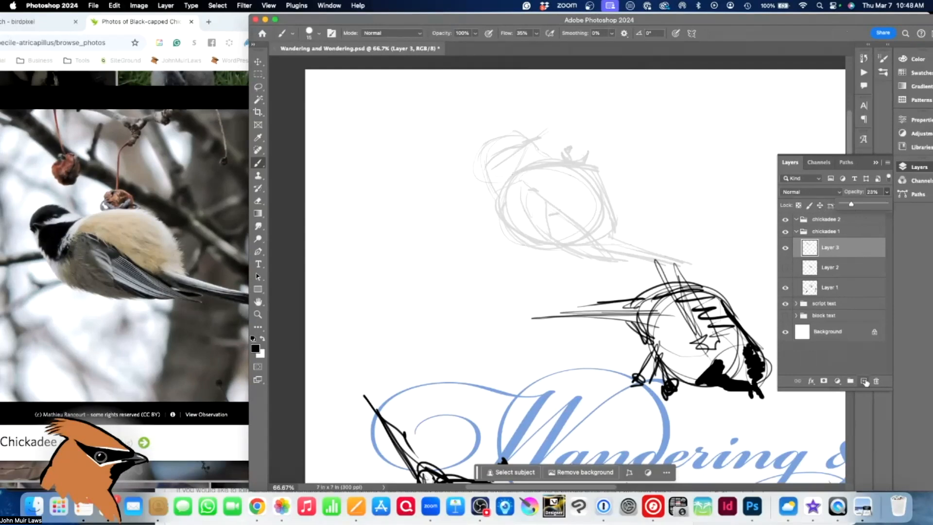
pyautogui.click(863, 381)
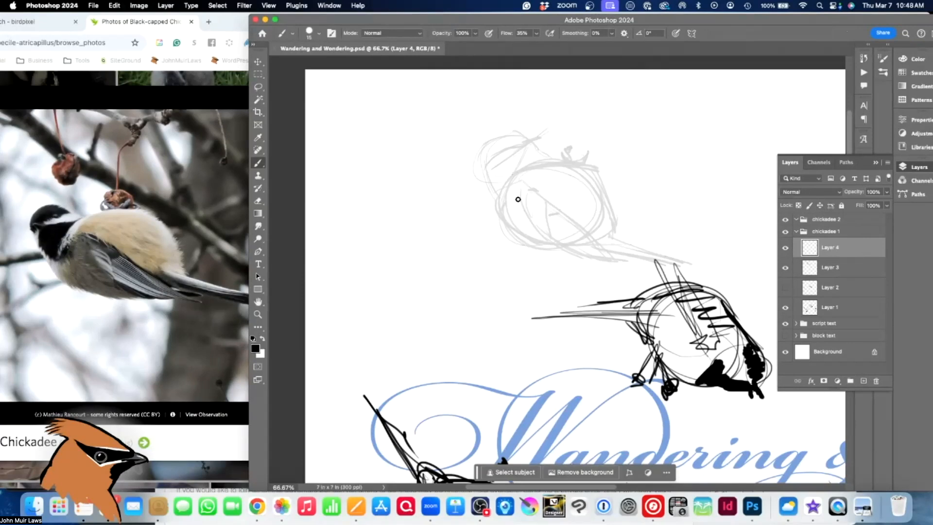
# Draw the belly contour over the faded sketch with a smaller brush, adding short feathery strokes along the rump
pyautogui.press(']')
pyautogui.press('[')
pyautogui.press('[')
pyautogui.moveTo(525, 167); pyautogui.dragTo(595, 171)
pyautogui.moveTo(596, 176)
pyautogui.mouseDown()
pyautogui.moveTo(614, 200)
pyautogui.moveTo(608, 190)
pyautogui.moveTo(603, 197)
pyautogui.moveTo(602, 174)
pyautogui.mouseUp()
pyautogui.moveTo(598, 180); pyautogui.dragTo(606, 182)
pyautogui.moveTo(605, 194); pyautogui.dragTo(615, 222)
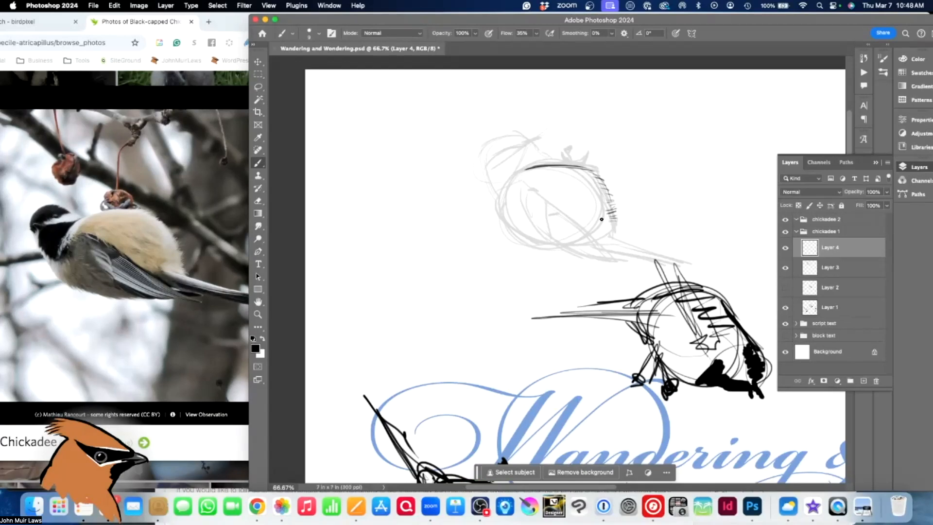
pyautogui.moveTo(600, 222); pyautogui.dragTo(590, 226)
pyautogui.moveTo(595, 226)
pyautogui.mouseDown()
pyautogui.moveTo(602, 207)
pyautogui.moveTo(580, 237)
pyautogui.moveTo(603, 207)
pyautogui.moveTo(596, 232)
pyautogui.moveTo(616, 239)
pyautogui.mouseUp()
pyautogui.moveTo(615, 226)
pyautogui.mouseDown()
pyautogui.moveTo(619, 239)
pyautogui.moveTo(609, 228)
pyautogui.mouseUp()
# Reposition the reference photo to show the whole tail and draw the long, narrow tail feathers over the faded guide
pyautogui.click(191, 328)
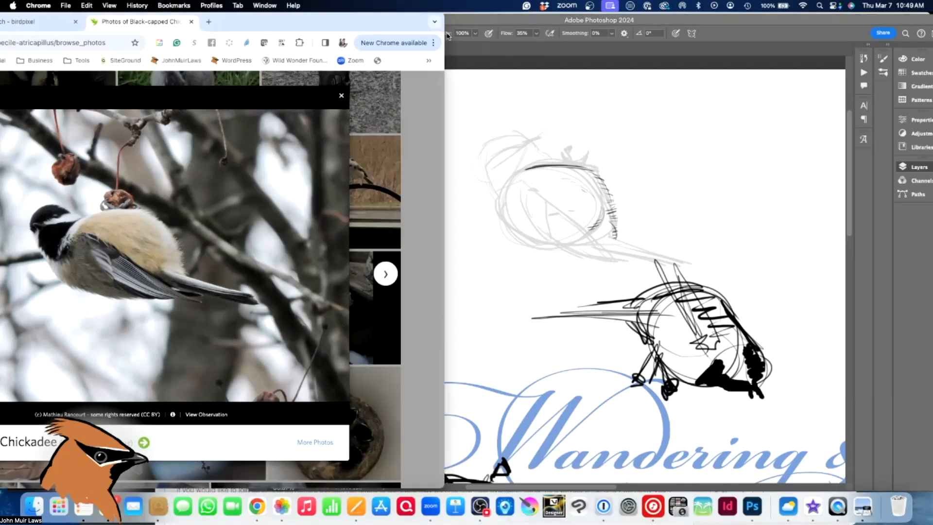
pyautogui.moveTo(396, 25); pyautogui.dragTo(351, 27)
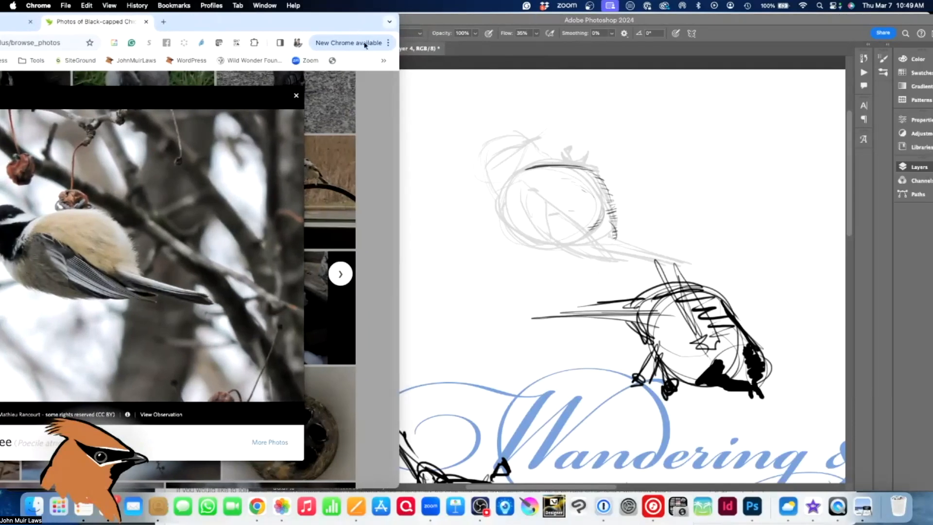
pyautogui.click(608, 240)
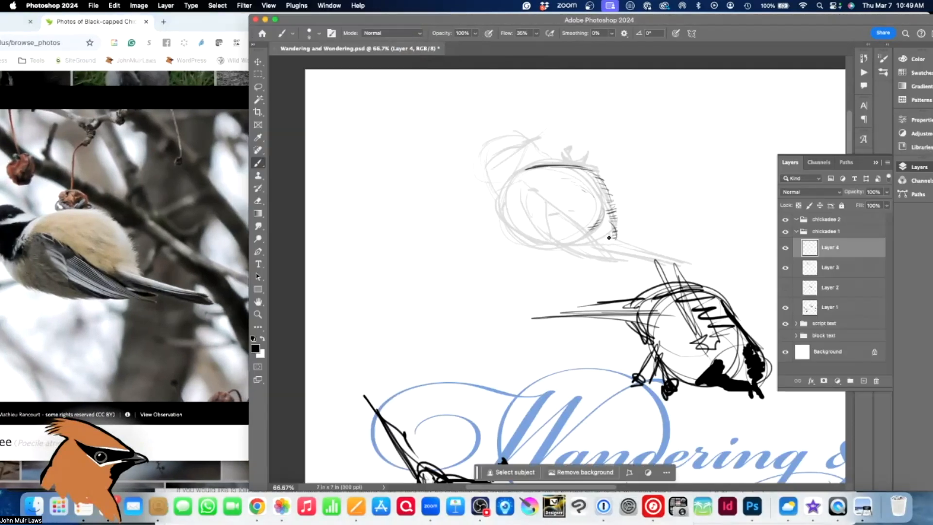
pyautogui.moveTo(618, 240)
pyautogui.mouseDown()
pyautogui.moveTo(659, 256)
pyautogui.moveTo(607, 238)
pyautogui.moveTo(693, 264)
pyautogui.mouseUp()
pyautogui.moveTo(617, 254); pyautogui.dragTo(665, 264)
pyautogui.moveTo(602, 238)
pyautogui.mouseDown()
pyautogui.moveTo(690, 265)
pyautogui.moveTo(603, 243)
pyautogui.moveTo(655, 254)
pyautogui.mouseUp()
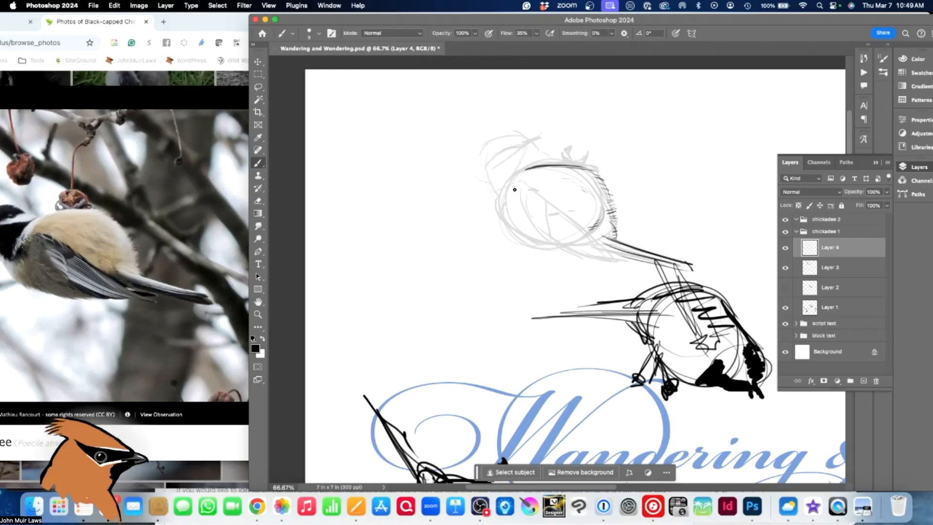
# Draw the shoulder and upper part of the folded wing, including the inner feather-group edges
pyautogui.moveTo(515, 185); pyautogui.dragTo(529, 187)
pyautogui.moveTo(516, 183); pyautogui.dragTo(544, 194)
pyautogui.moveTo(518, 192); pyautogui.dragTo(529, 223)
pyautogui.moveTo(530, 223); pyautogui.dragTo(546, 240)
pyautogui.moveTo(528, 193); pyautogui.dragTo(548, 208)
pyautogui.moveTo(548, 213)
pyautogui.mouseDown()
pyautogui.moveTo(557, 208)
pyautogui.moveTo(550, 204)
pyautogui.mouseUp()
pyautogui.moveTo(543, 208); pyautogui.dragTo(547, 228)
pyautogui.moveTo(527, 200)
pyautogui.mouseDown()
pyautogui.moveTo(528, 204)
pyautogui.moveTo(559, 251)
pyautogui.moveTo(532, 222)
pyautogui.moveTo(556, 237)
pyautogui.moveTo(547, 218)
pyautogui.mouseUp()
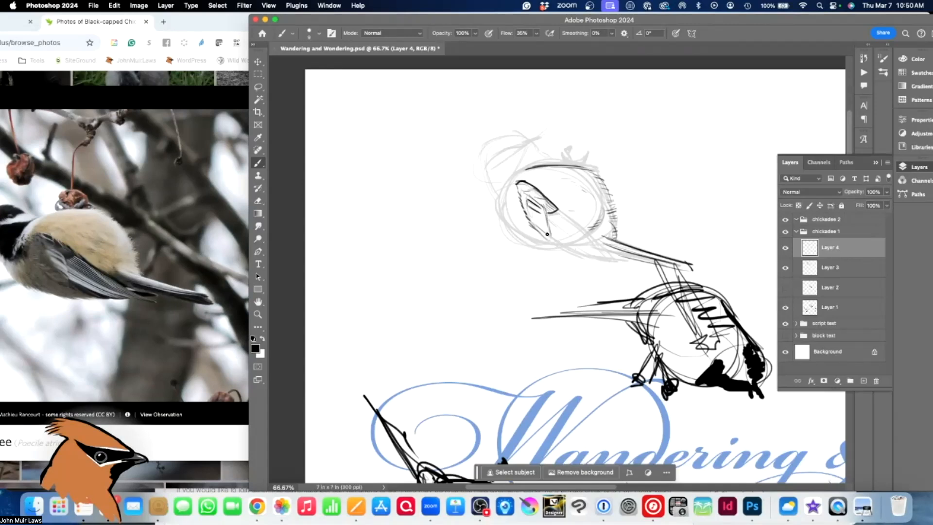
# Draw the long flight feathers from the upper wing to the tail base and tidy the wing edge
pyautogui.moveTo(552, 240); pyautogui.dragTo(592, 255)
pyautogui.moveTo(550, 221); pyautogui.dragTo(596, 254)
pyautogui.moveTo(560, 210)
pyautogui.mouseDown()
pyautogui.moveTo(620, 261)
pyautogui.moveTo(596, 253)
pyautogui.moveTo(621, 261)
pyautogui.mouseUp()
pyautogui.moveTo(561, 216); pyautogui.dragTo(589, 244)
pyautogui.moveTo(553, 219); pyautogui.dragTo(592, 248)
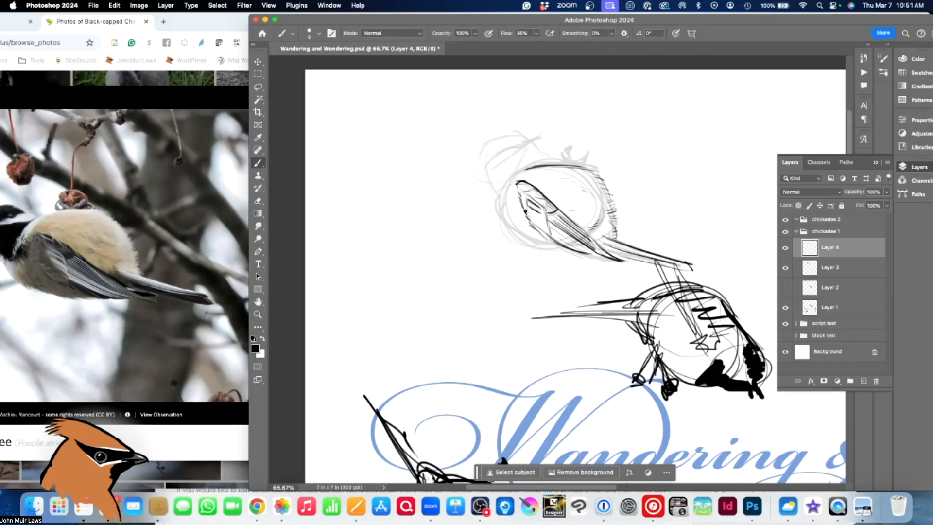
pyautogui.press('e')
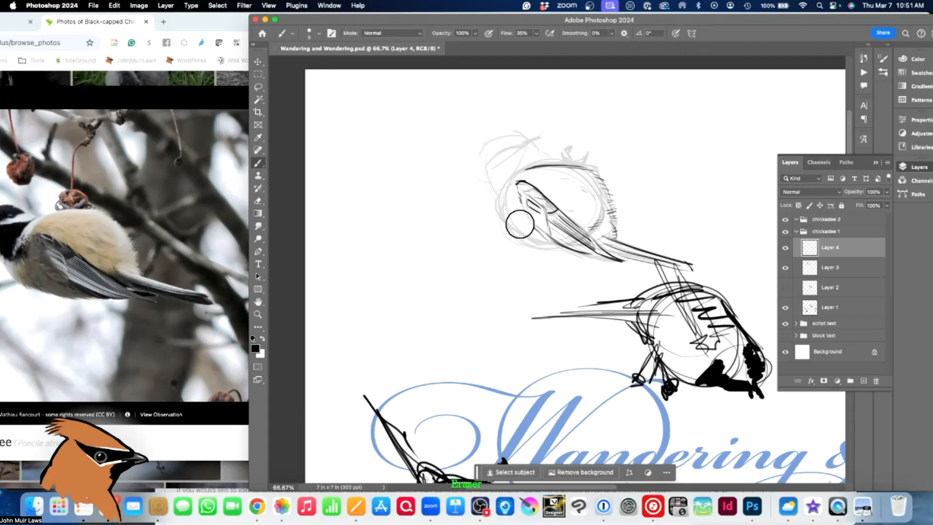
pyautogui.press('b')
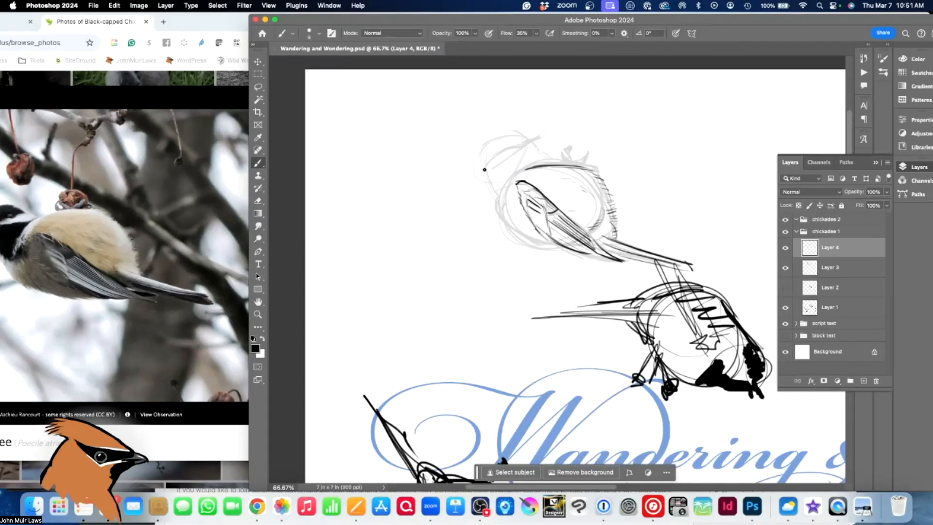
# Draw the hanging chickadee's chest and lower body outline, and ink its dark gripping feet above the belly
pyautogui.moveTo(494, 199)
pyautogui.mouseDown()
pyautogui.moveTo(512, 239)
pyautogui.moveTo(509, 223)
pyautogui.mouseUp()
pyautogui.moveTo(512, 235); pyautogui.dragTo(576, 253)
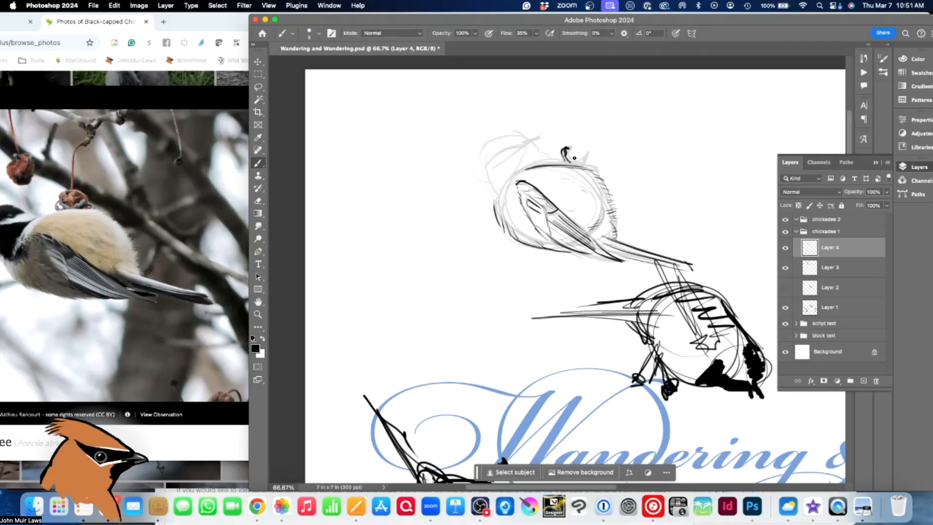
pyautogui.click(568, 151)
pyautogui.moveTo(579, 164)
pyautogui.mouseDown()
pyautogui.moveTo(588, 155)
pyautogui.moveTo(576, 166)
pyautogui.mouseUp()
pyautogui.moveTo(567, 163); pyautogui.dragTo(568, 167)
pyautogui.moveTo(507, 230)
pyautogui.mouseDown()
pyautogui.moveTo(543, 242)
pyautogui.moveTo(511, 230)
pyautogui.moveTo(525, 244)
pyautogui.moveTo(556, 249)
pyautogui.moveTo(535, 234)
pyautogui.moveTo(553, 248)
pyautogui.moveTo(544, 247)
pyautogui.moveTo(626, 261)
pyautogui.mouseUp()
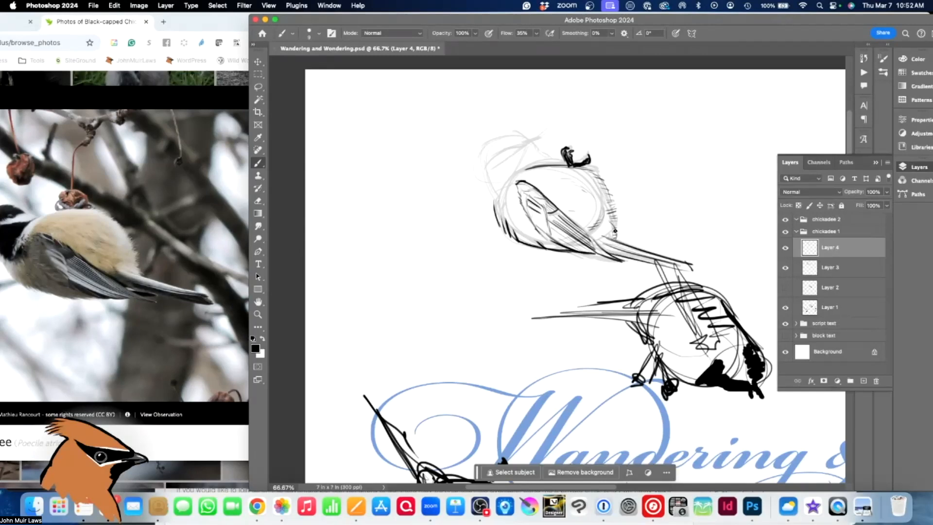
# Reinforce the upper edge of the tail where it meets the rump, undoing stray strokes and shifts
pyautogui.moveTo(600, 233); pyautogui.dragTo(650, 254)
pyautogui.hotkey('ctrl', 'z')
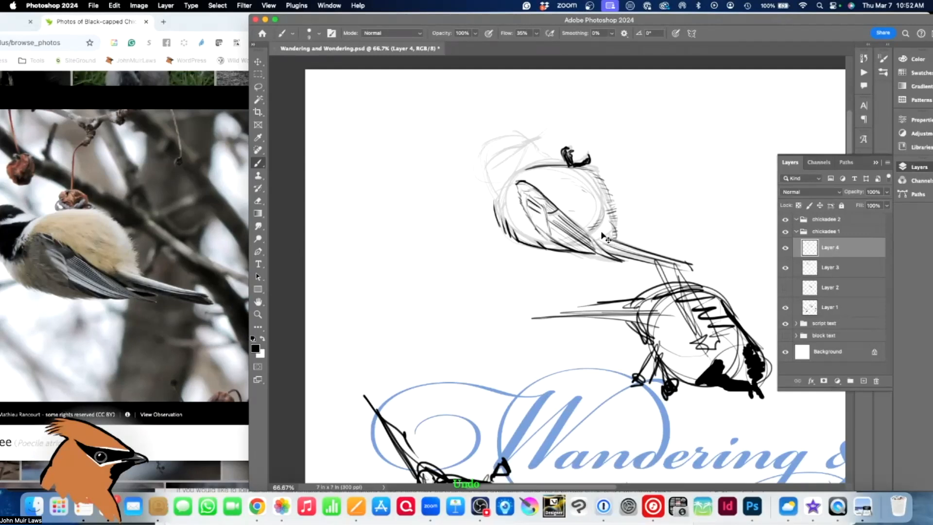
pyautogui.moveTo(586, 228); pyautogui.dragTo(621, 246)
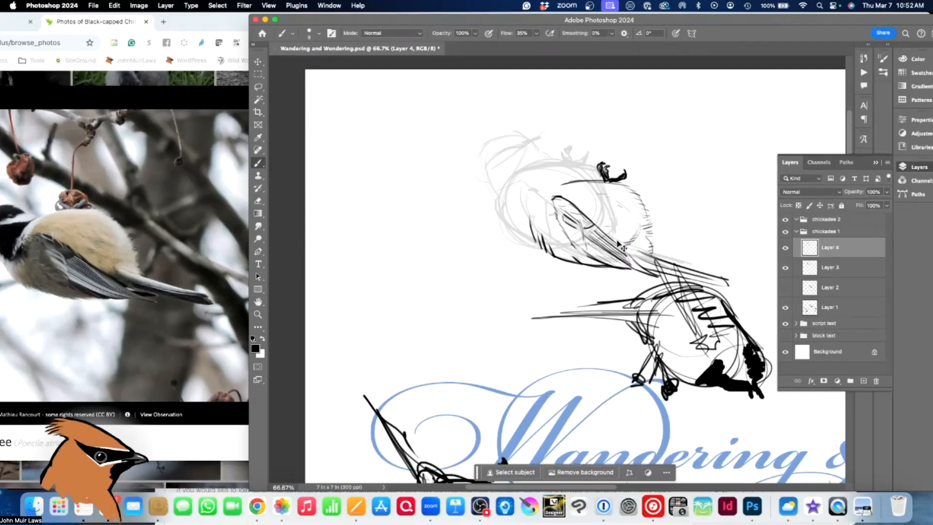
pyautogui.hotkey('ctrl', 'z')
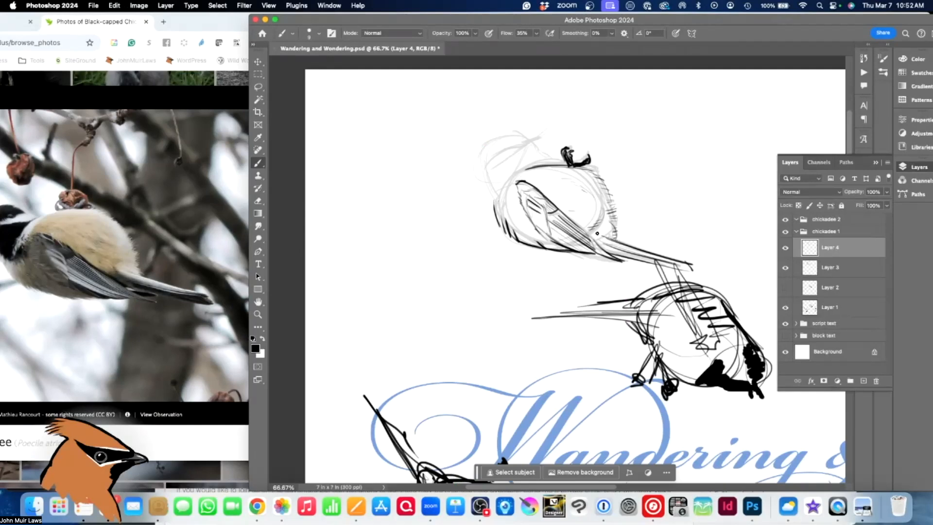
pyautogui.moveTo(600, 234); pyautogui.dragTo(658, 259)
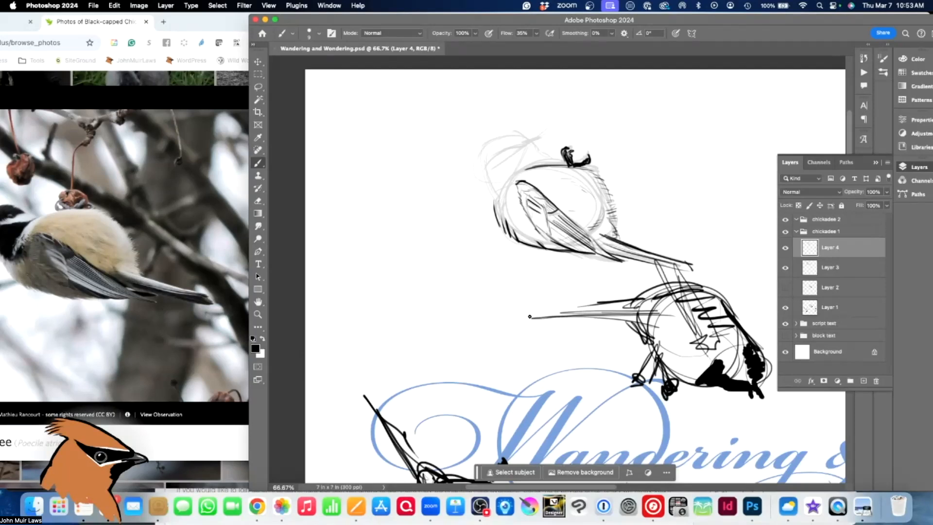
# Switch to Chrome and examine the head angle of a perched bird in the seeingbirds Blackcapped Chickadee gallery
pyautogui.click(203, 30)
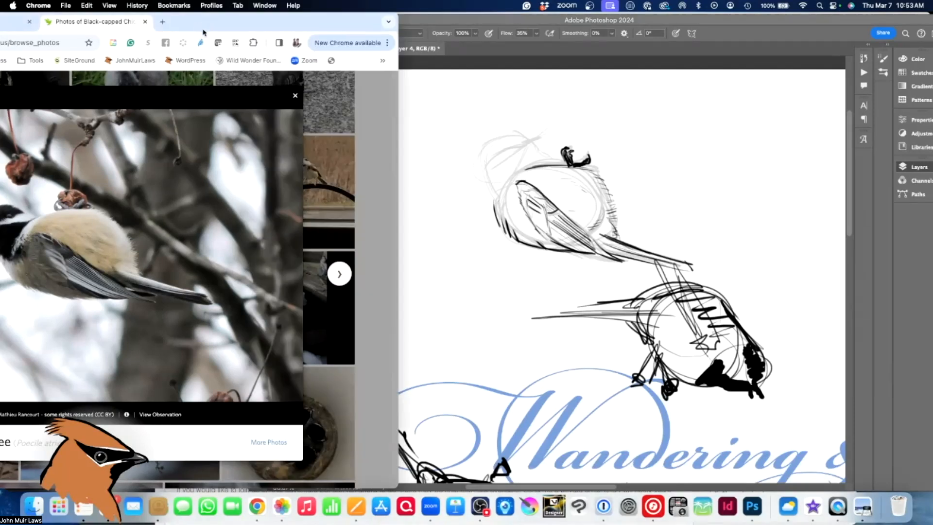
pyautogui.moveTo(214, 28); pyautogui.dragTo(449, 49)
pyautogui.click(117, 24)
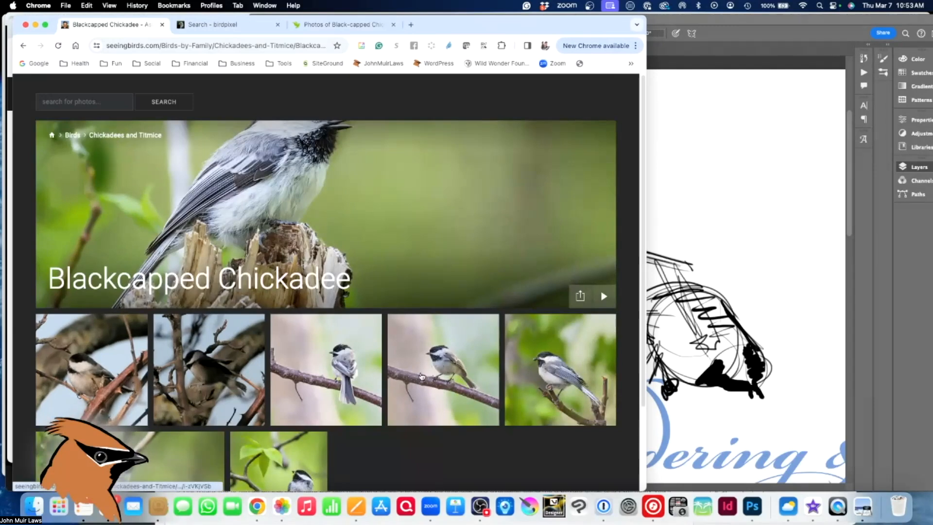
pyautogui.click(439, 361)
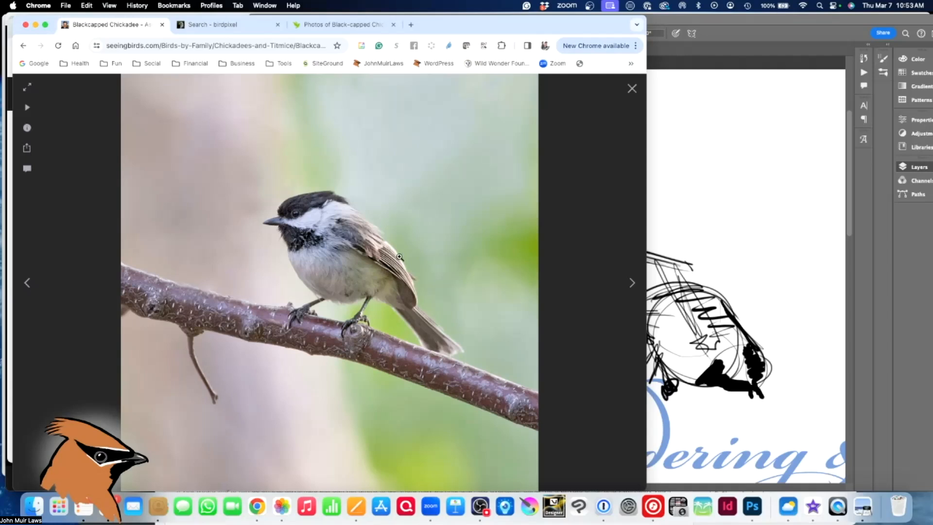
pyautogui.click(630, 90)
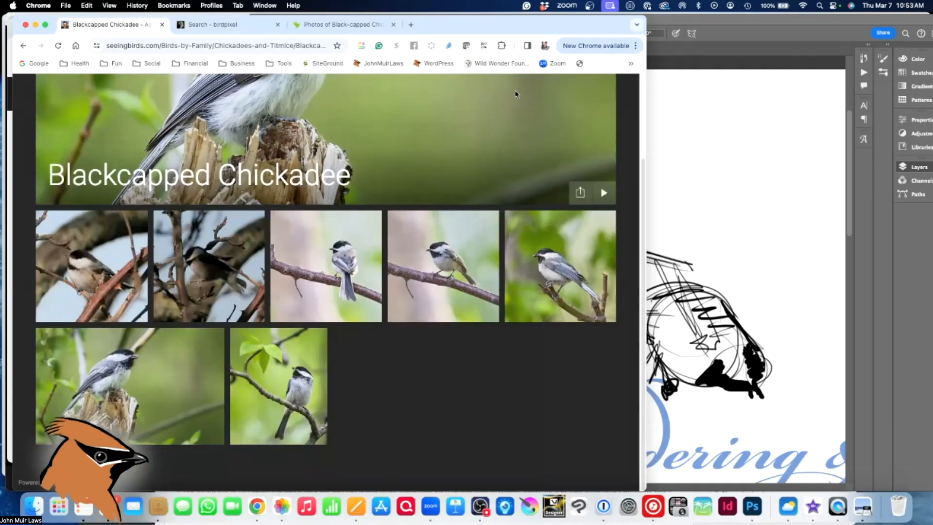
# Find and open an iNaturalist photo of a perched chickadee with its head in profile, and place it beside the drawing
pyautogui.click(335, 26)
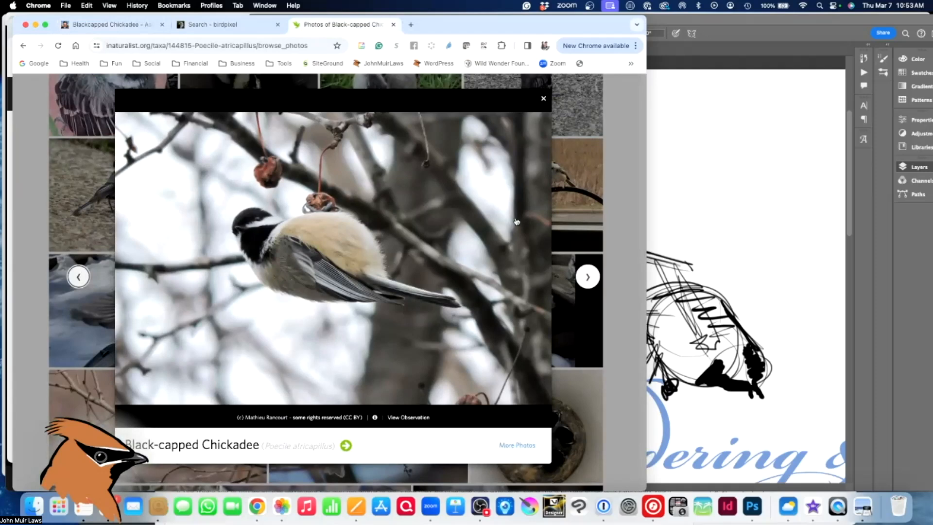
pyautogui.click(543, 98)
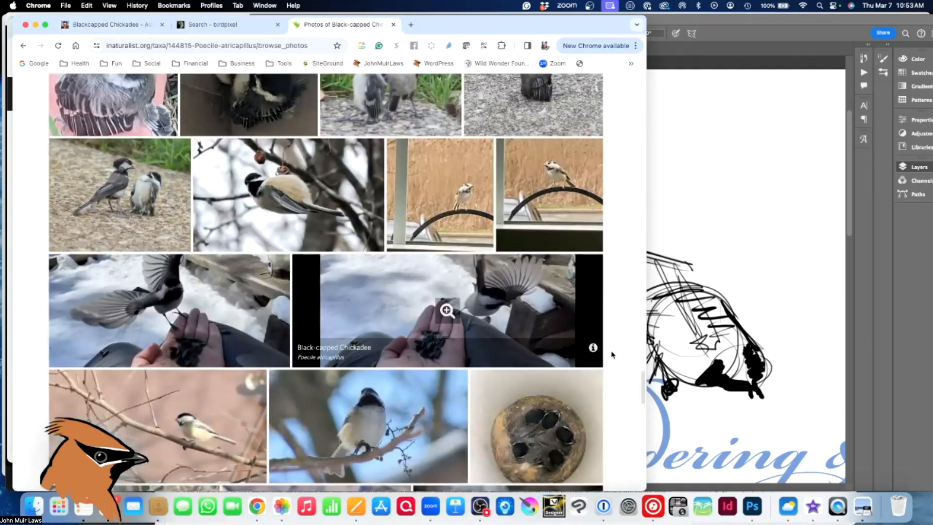
pyautogui.moveTo(642, 388); pyautogui.dragTo(640, 454)
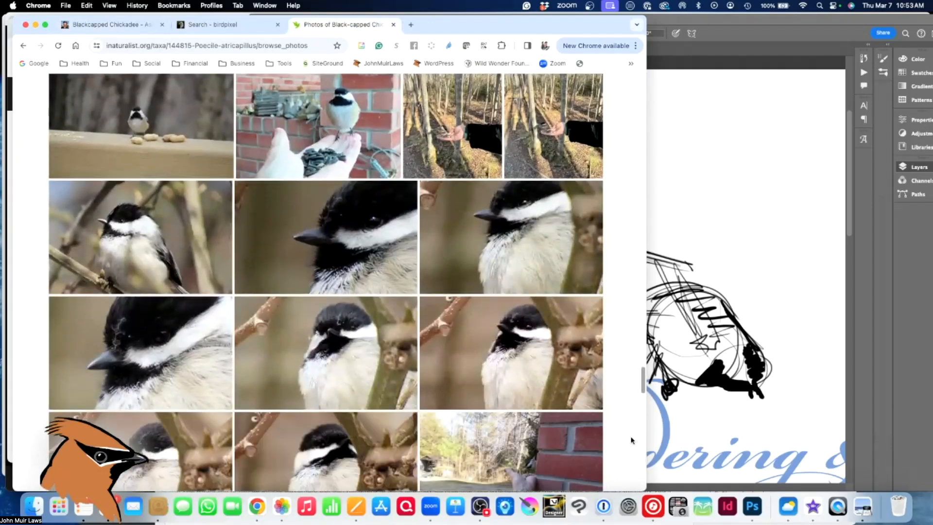
pyautogui.click(122, 255)
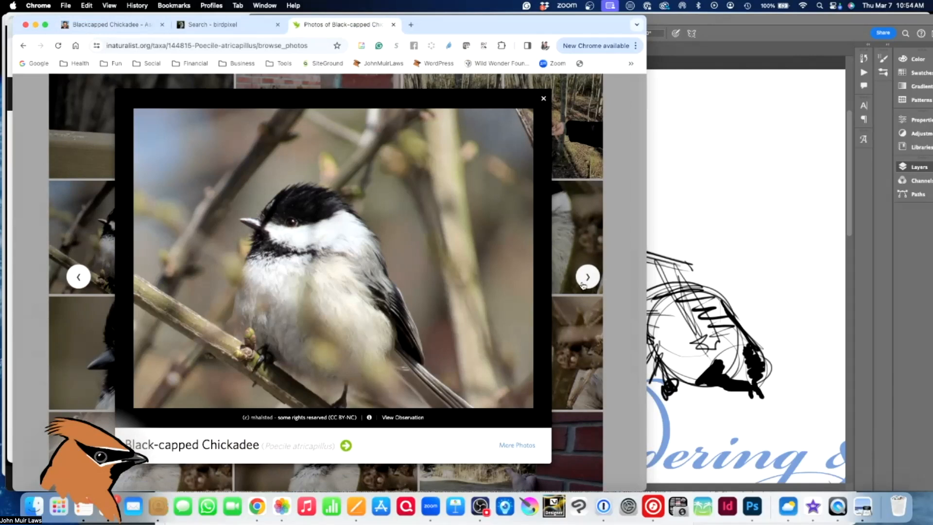
pyautogui.moveTo(519, 25); pyautogui.dragTo(416, 28)
# Switch back to Photoshop and sketch the chickadee head's beak, crown and nape in the blank area beside the body
pyautogui.click(627, 108)
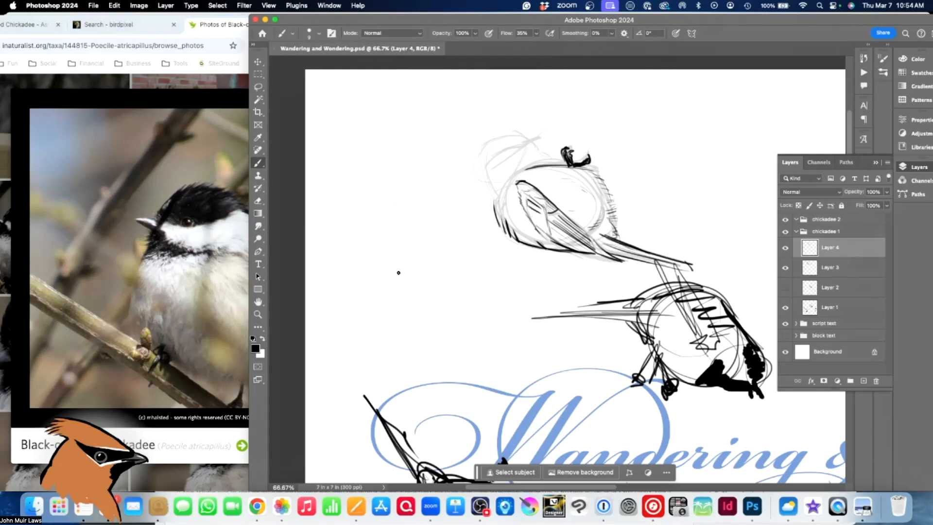
pyautogui.moveTo(411, 271)
pyautogui.mouseDown()
pyautogui.moveTo(395, 275)
pyautogui.moveTo(418, 277)
pyautogui.mouseUp()
pyautogui.moveTo(413, 269)
pyautogui.mouseDown()
pyautogui.moveTo(451, 228)
pyautogui.moveTo(468, 232)
pyautogui.moveTo(458, 237)
pyautogui.moveTo(484, 255)
pyautogui.mouseUp()
pyautogui.moveTo(483, 253); pyautogui.dragTo(509, 294)
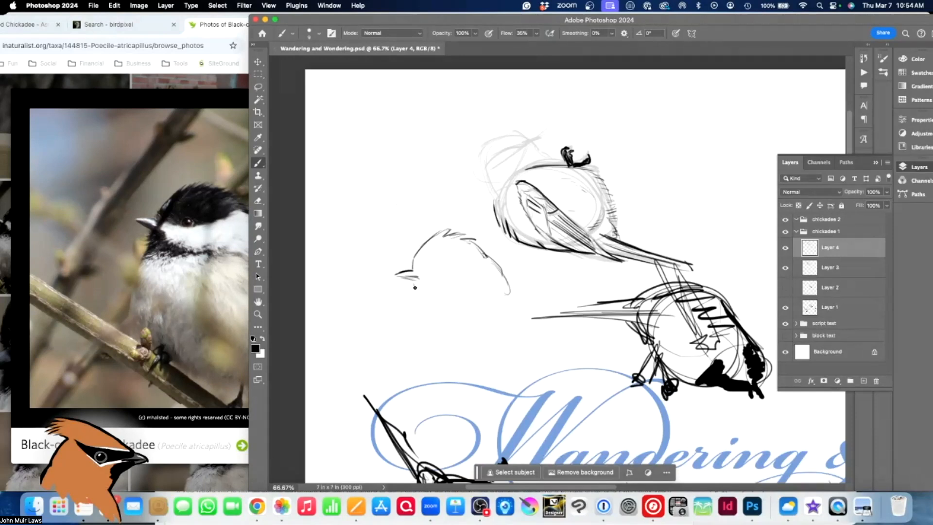
# Add the eye, cap edge, throat and bib lines to the separate head sketch, and strengthen the beak and nape
pyautogui.moveTo(414, 281)
pyautogui.mouseDown()
pyautogui.moveTo(418, 302)
pyautogui.moveTo(419, 286)
pyautogui.mouseUp()
pyautogui.moveTo(413, 287); pyautogui.dragTo(413, 304)
pyautogui.moveTo(419, 264); pyautogui.dragTo(418, 270)
pyautogui.moveTo(432, 268); pyautogui.dragTo(438, 268)
pyautogui.moveTo(490, 258); pyautogui.dragTo(453, 260)
pyautogui.moveTo(420, 289)
pyautogui.mouseDown()
pyautogui.moveTo(462, 292)
pyautogui.moveTo(429, 302)
pyautogui.moveTo(412, 284)
pyautogui.moveTo(405, 319)
pyautogui.mouseUp()
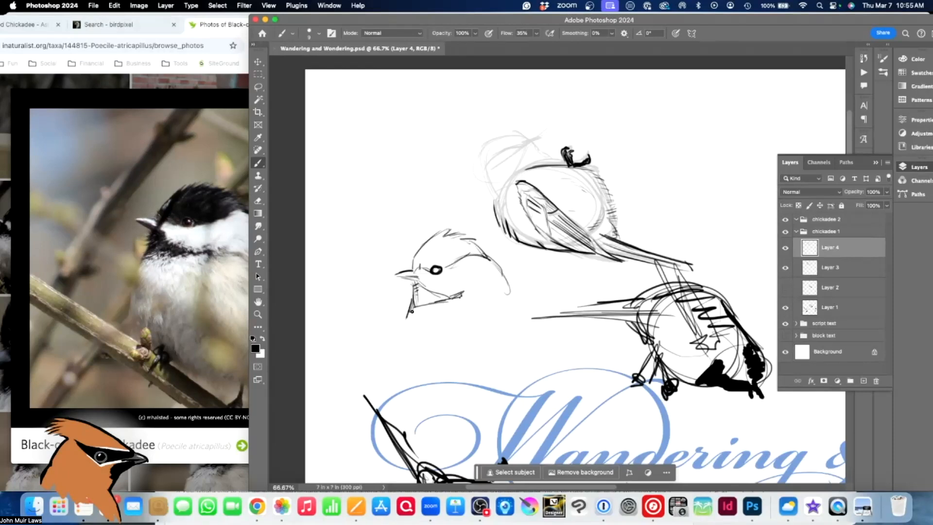
pyautogui.moveTo(397, 275); pyautogui.dragTo(416, 282)
pyautogui.moveTo(460, 238); pyautogui.dragTo(493, 262)
# Lasso the head sketch, cut it from the body layer and paste it onto its own layer
pyautogui.click(258, 74)
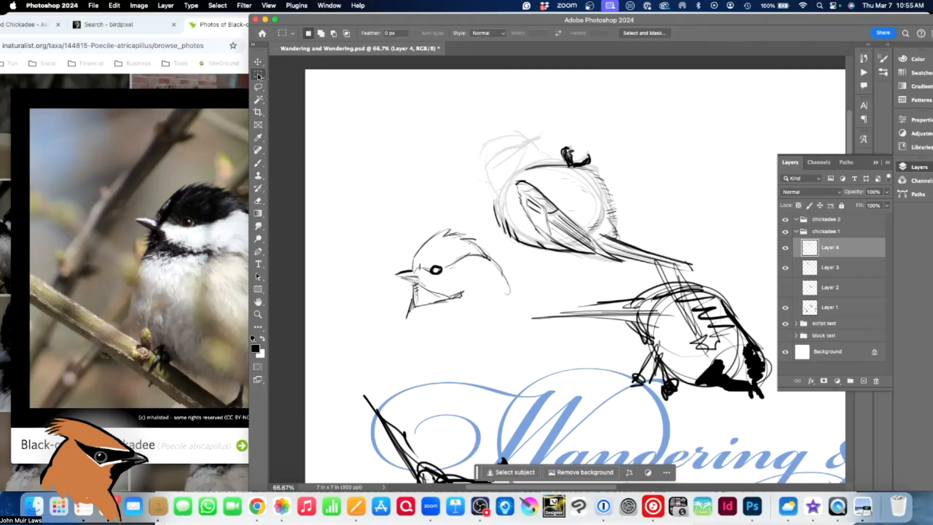
pyautogui.click(258, 87)
pyautogui.moveTo(399, 228)
pyautogui.mouseDown()
pyautogui.moveTo(380, 257)
pyautogui.moveTo(377, 326)
pyautogui.moveTo(437, 339)
pyautogui.moveTo(517, 313)
pyautogui.moveTo(531, 289)
pyautogui.moveTo(493, 243)
pyautogui.moveTo(447, 211)
pyautogui.moveTo(405, 223)
pyautogui.mouseUp()
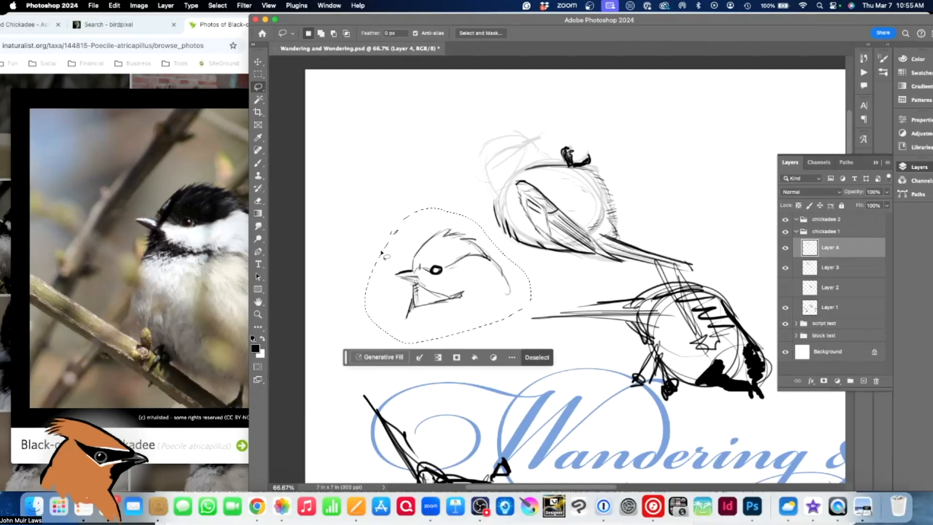
pyautogui.press('Delete')
pyautogui.hotkey('ctrl', 'd')
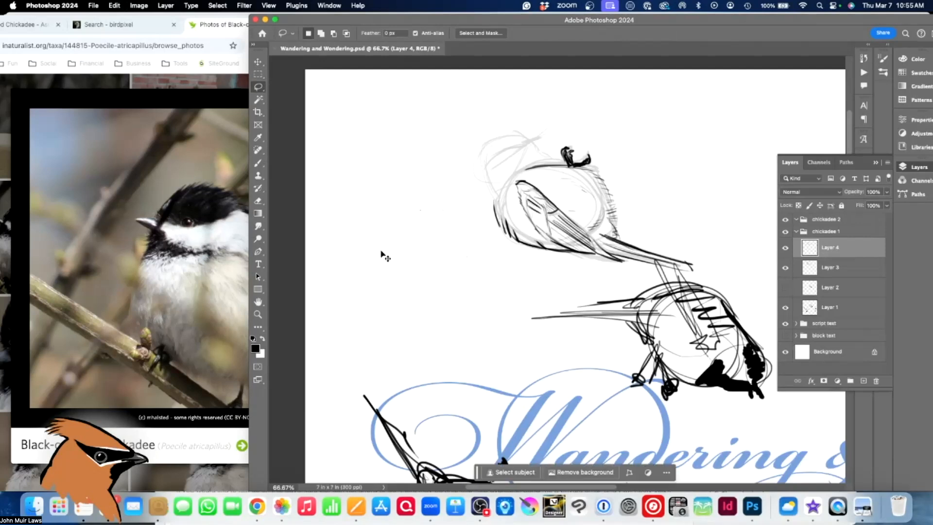
pyautogui.hotkey('ctrl', 'v')
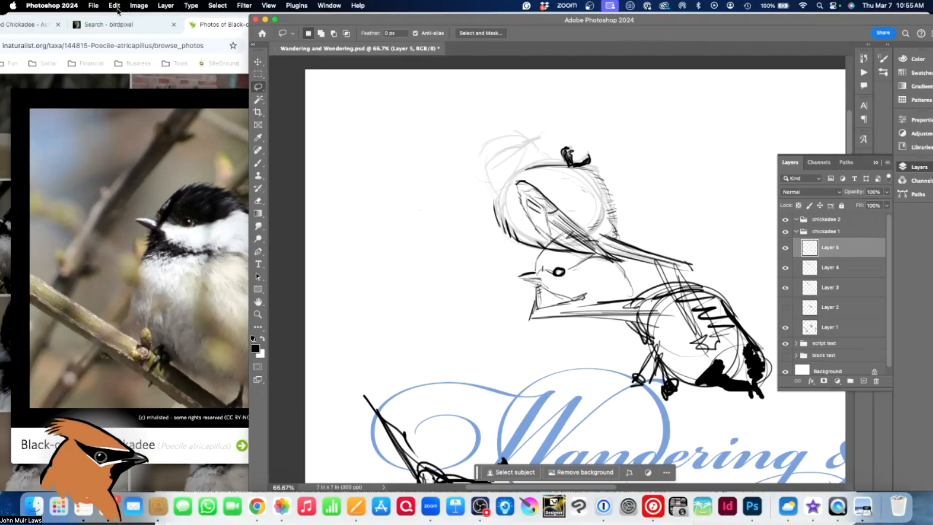
# Flip the pasted head horizontally
pyautogui.click(138, 6)
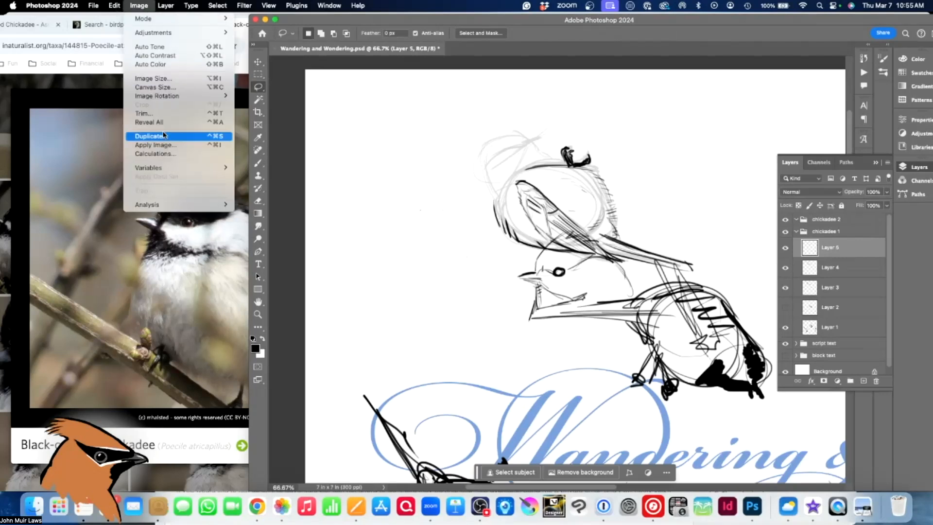
pyautogui.moveTo(159, 100)
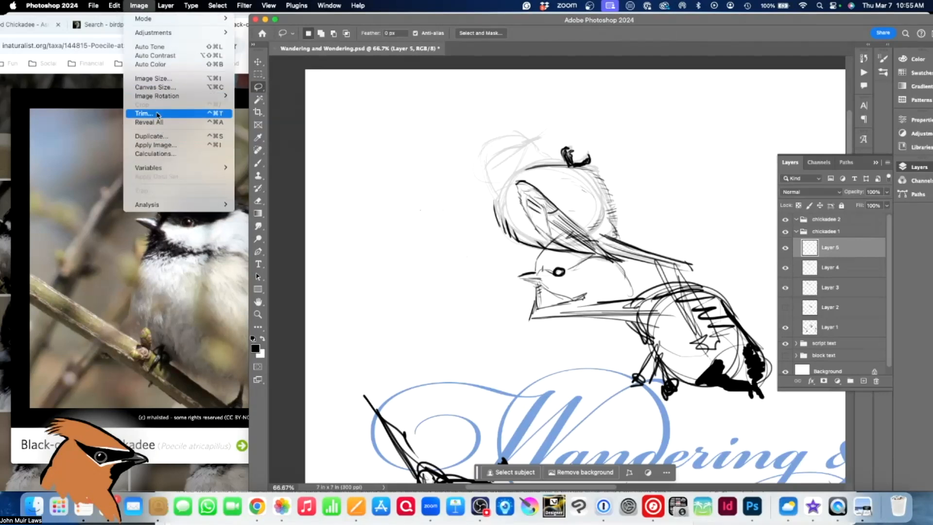
pyautogui.moveTo(114, 7)
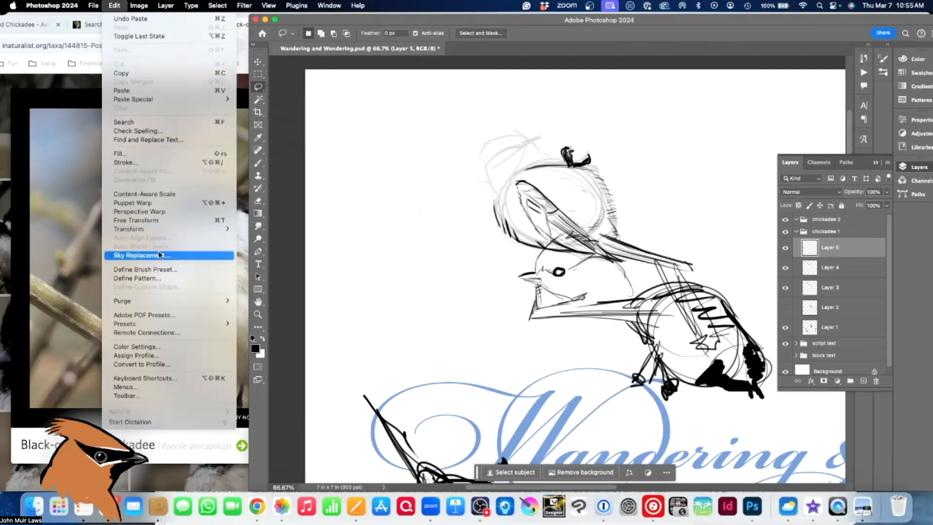
pyautogui.moveTo(184, 229)
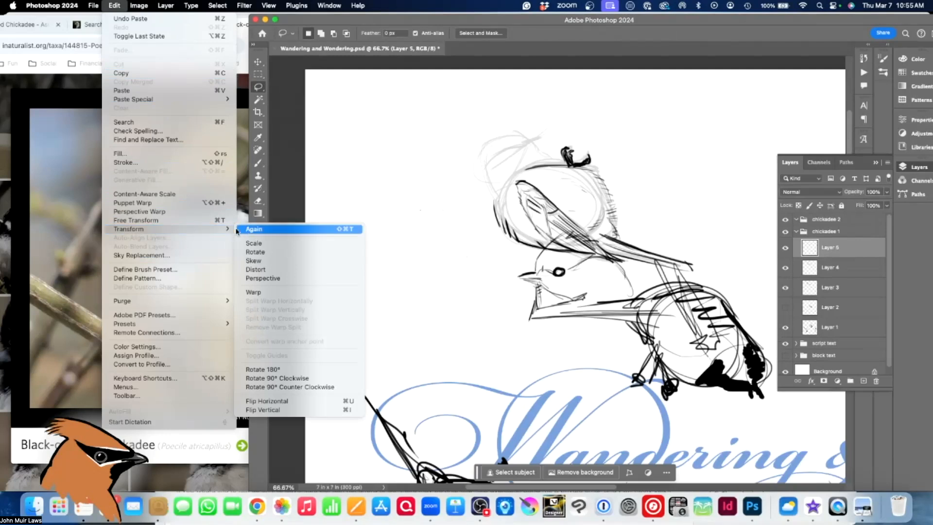
pyautogui.click(294, 404)
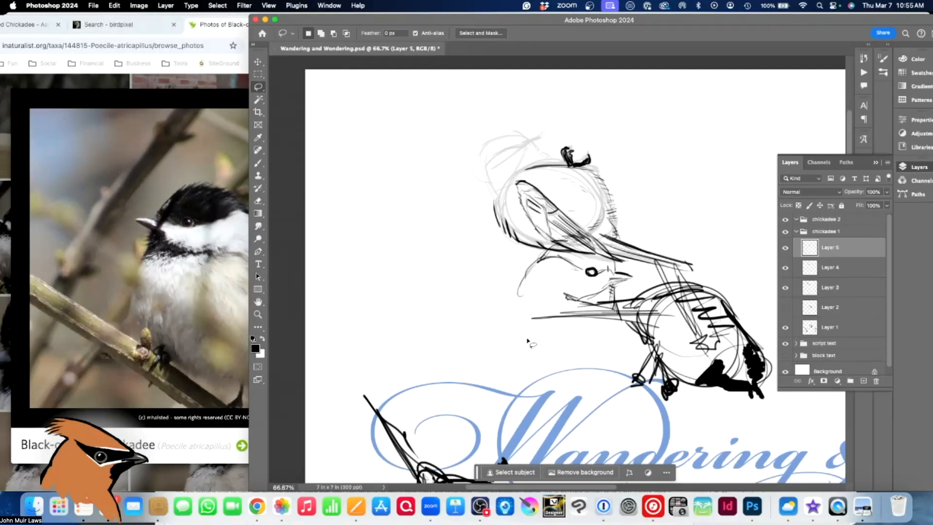
# Free-transform the head onto the hanging body's neck, making it smaller and rotating it about 39° counterclockwise
pyautogui.press('super+t')
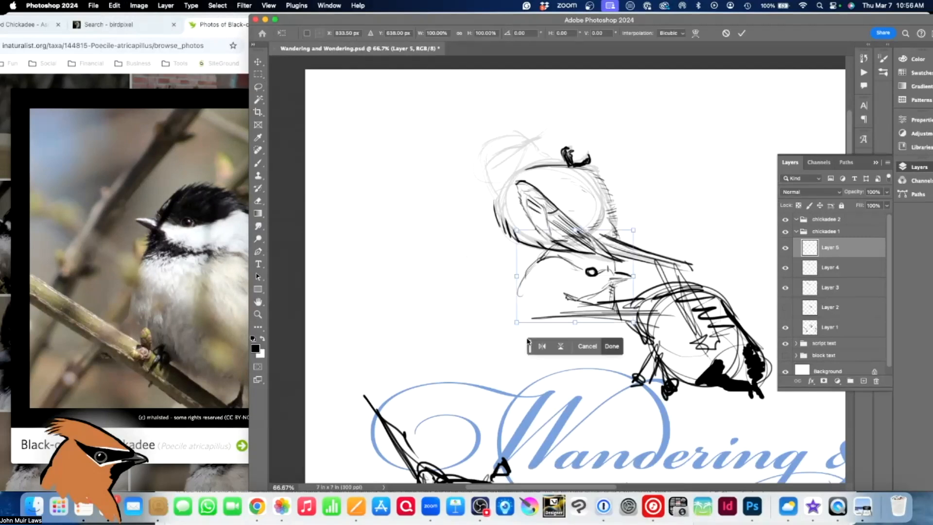
pyautogui.moveTo(568, 295)
pyautogui.mouseDown()
pyautogui.moveTo(499, 169)
pyautogui.moveTo(454, 181)
pyautogui.mouseUp()
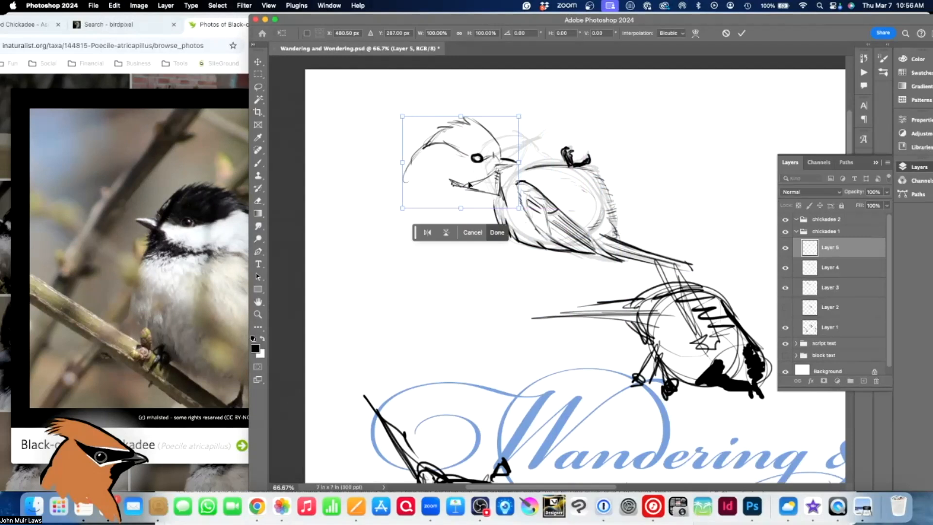
pyautogui.moveTo(401, 208); pyautogui.dragTo(429, 208)
pyautogui.moveTo(430, 117); pyautogui.dragTo(435, 132)
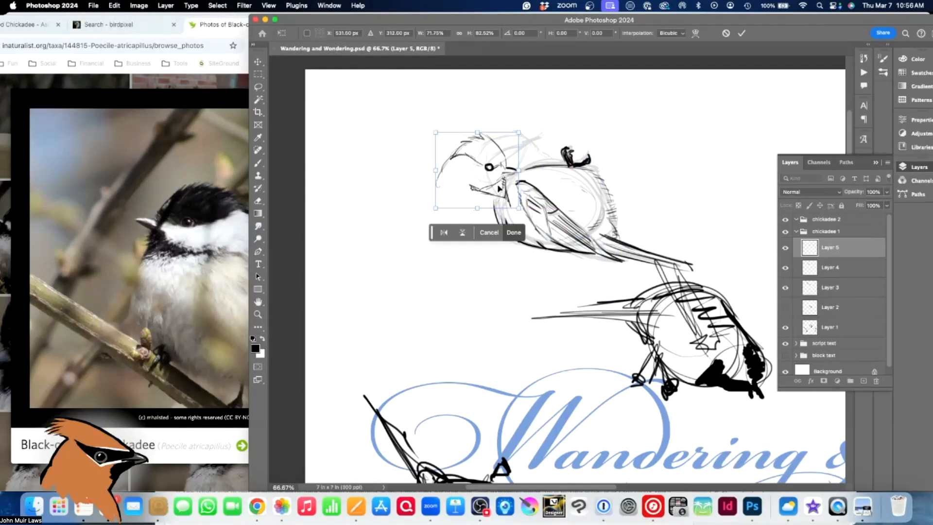
pyautogui.moveTo(522, 214); pyautogui.dragTo(546, 178)
pyautogui.moveTo(467, 175); pyautogui.dragTo(498, 166)
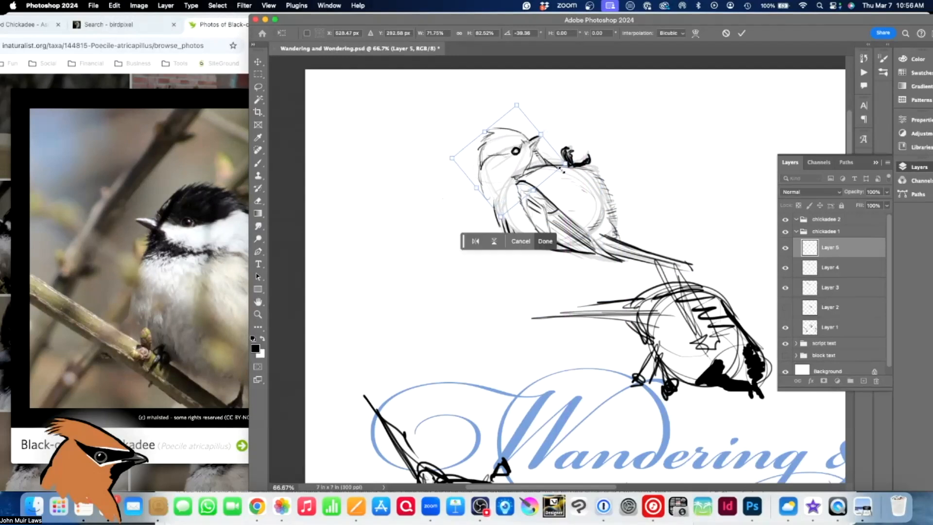
# Shrink the rotated head further and nudge it to match the faded head guide
pyautogui.moveTo(500, 217); pyautogui.dragTo(501, 202)
pyautogui.moveTo(462, 156); pyautogui.dragTo(462, 164)
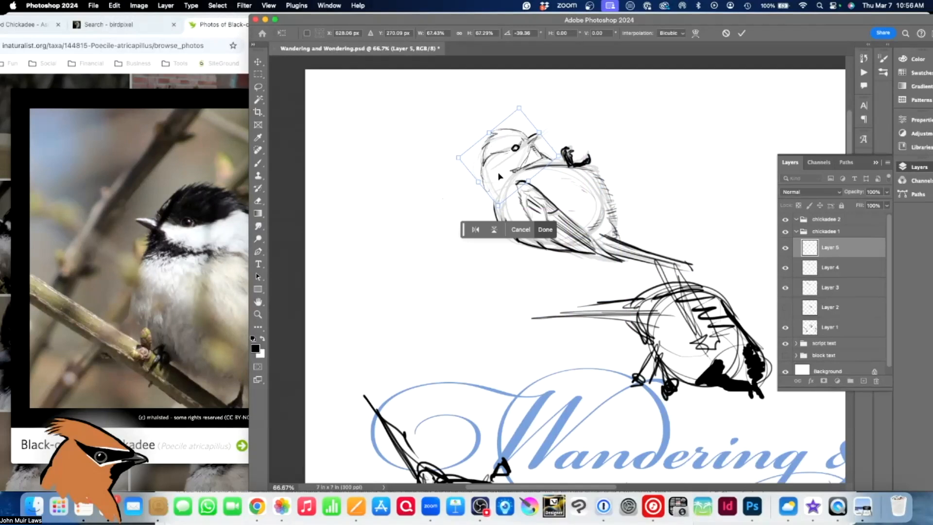
pyautogui.moveTo(531, 157); pyautogui.dragTo(532, 160)
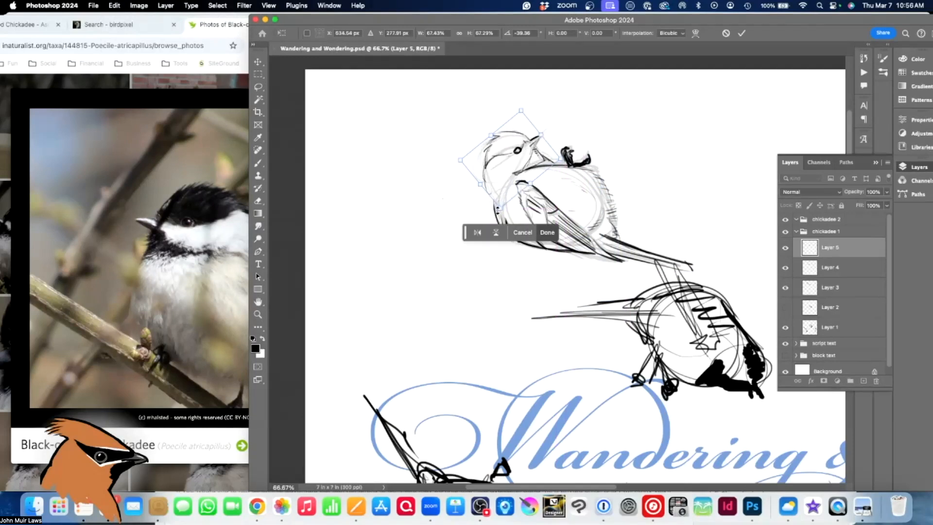
# Warp the head sketch so its throat and nape blend into the hanging bird's neck and breast
pyautogui.click(695, 34)
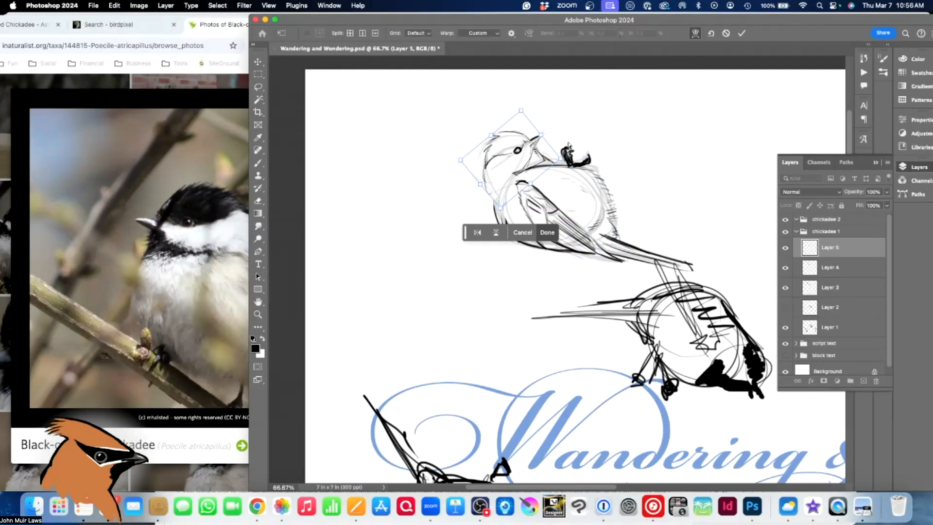
pyautogui.click(695, 34)
pyautogui.click(695, 34)
pyautogui.moveTo(503, 213); pyautogui.dragTo(509, 214)
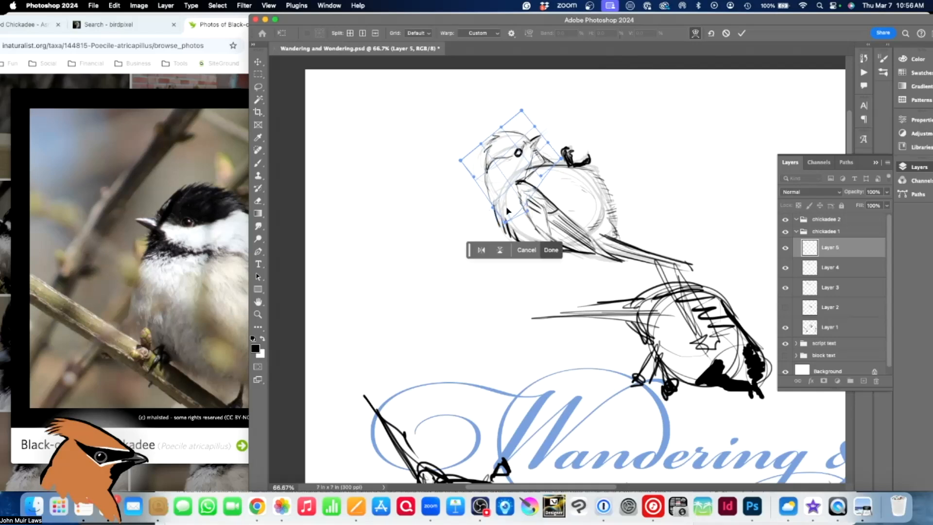
pyautogui.moveTo(487, 182); pyautogui.dragTo(497, 140)
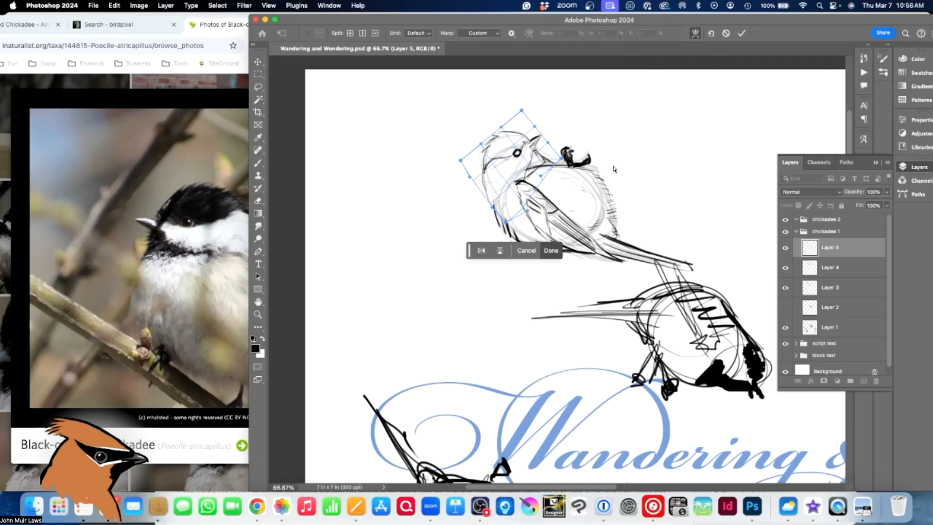
pyautogui.click(742, 35)
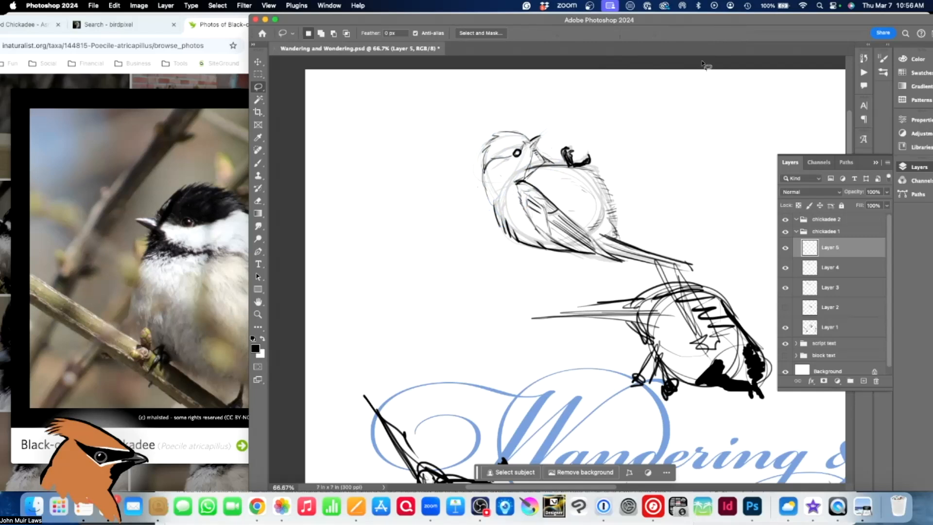
# Fade the head sketch on Layer 5 to 28% opacity, toggling the body layers' visibility to check which holds what
pyautogui.click(786, 289)
pyautogui.click(785, 288)
pyautogui.click(784, 269)
pyautogui.click(785, 269)
pyautogui.click(887, 192)
pyautogui.moveTo(886, 206); pyautogui.dragTo(854, 206)
pyautogui.click(785, 268)
pyautogui.click(786, 268)
pyautogui.click(785, 268)
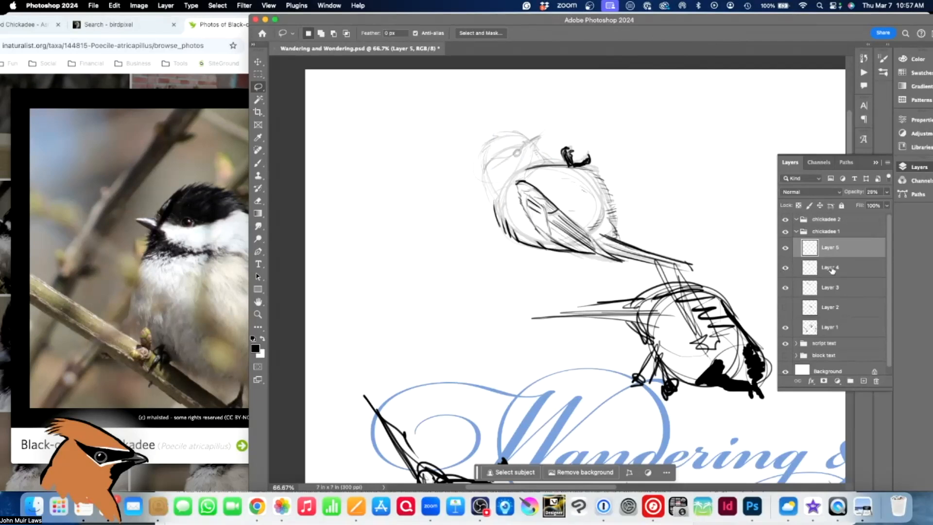
# On Layer 4, redraw the beak and eye over the faded head guide with a smaller brush
pyautogui.click(798, 265)
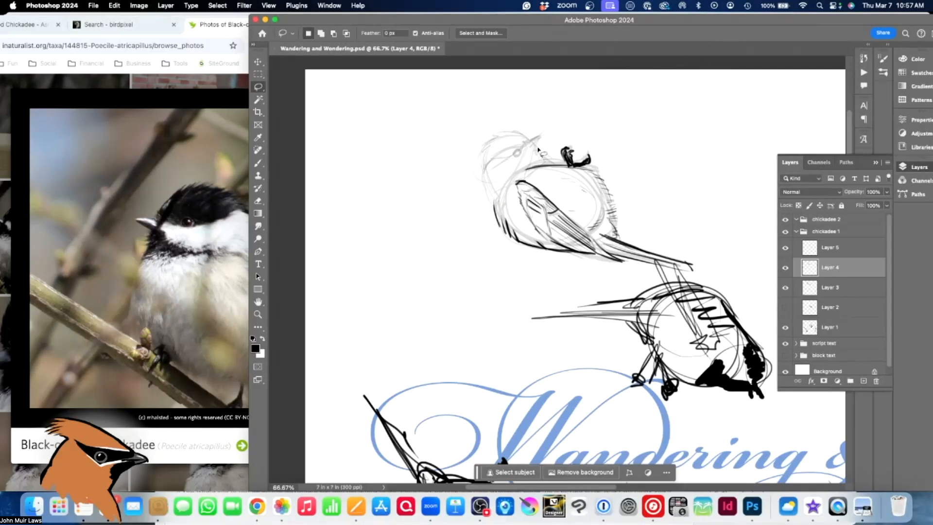
pyautogui.click(258, 163)
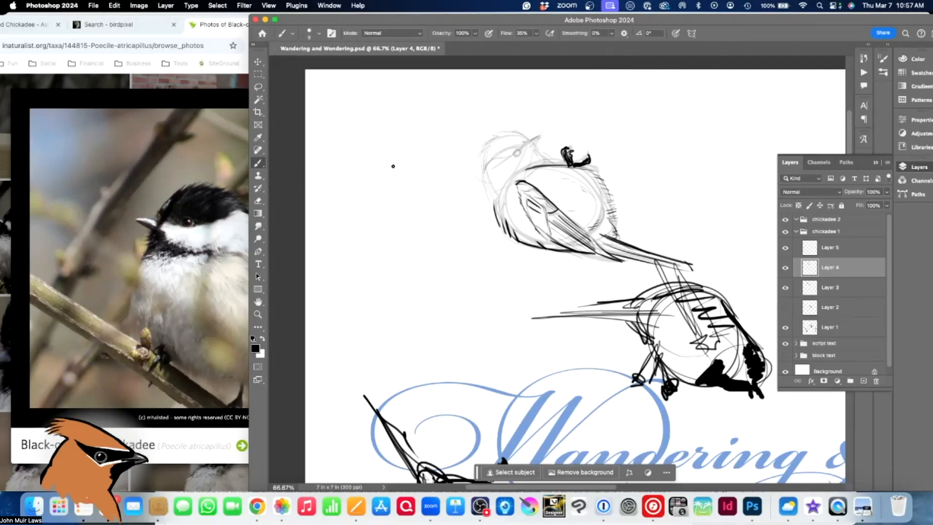
pyautogui.press('[')
# Select only the drawn eye with a rectangular marquee, shift it slightly away from the beak and deselect it
pyautogui.click(258, 75)
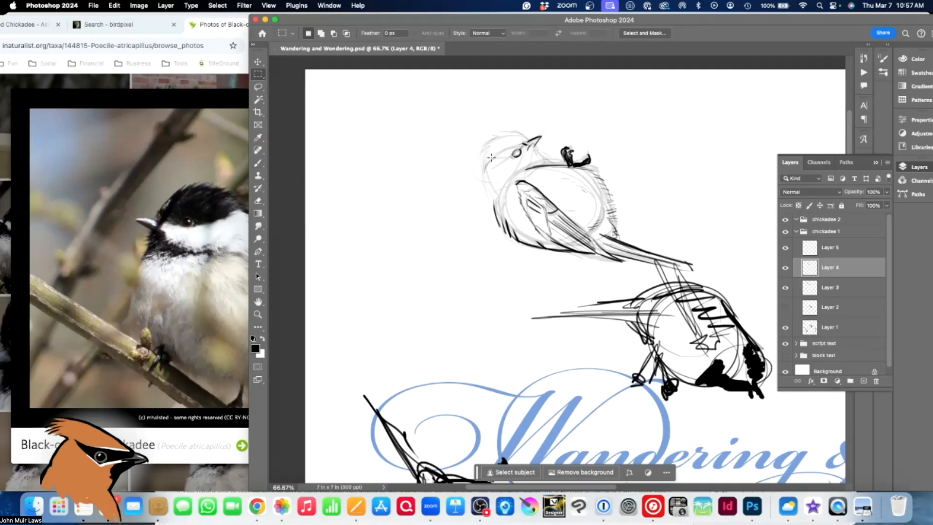
pyautogui.moveTo(507, 147); pyautogui.dragTo(525, 161)
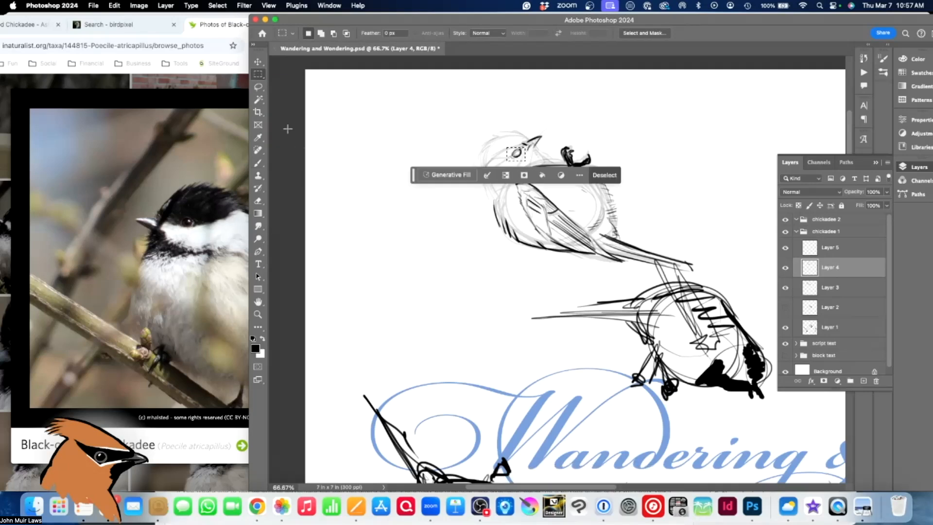
pyautogui.click(260, 62)
pyautogui.moveTo(517, 156); pyautogui.dragTo(524, 152)
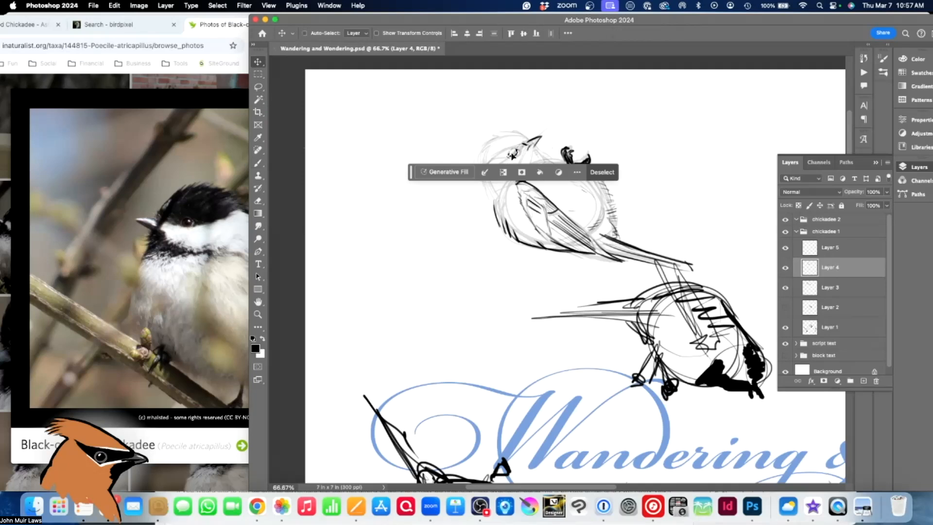
pyautogui.moveTo(514, 156); pyautogui.dragTo(513, 156)
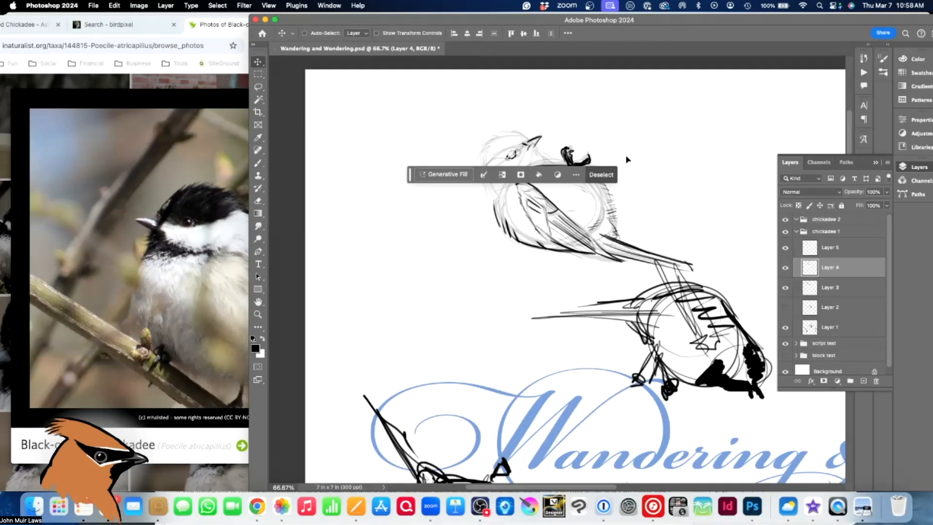
pyautogui.click(602, 175)
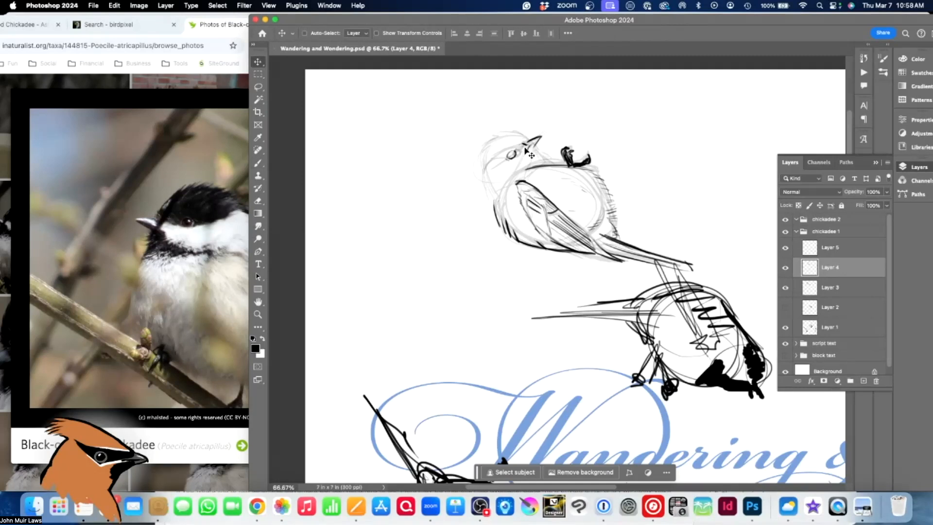
# Undo the accidental layer shift and brush the crown, nape, cheek and throat lines over the faded head on Layer 4
pyautogui.moveTo(528, 151); pyautogui.dragTo(527, 150)
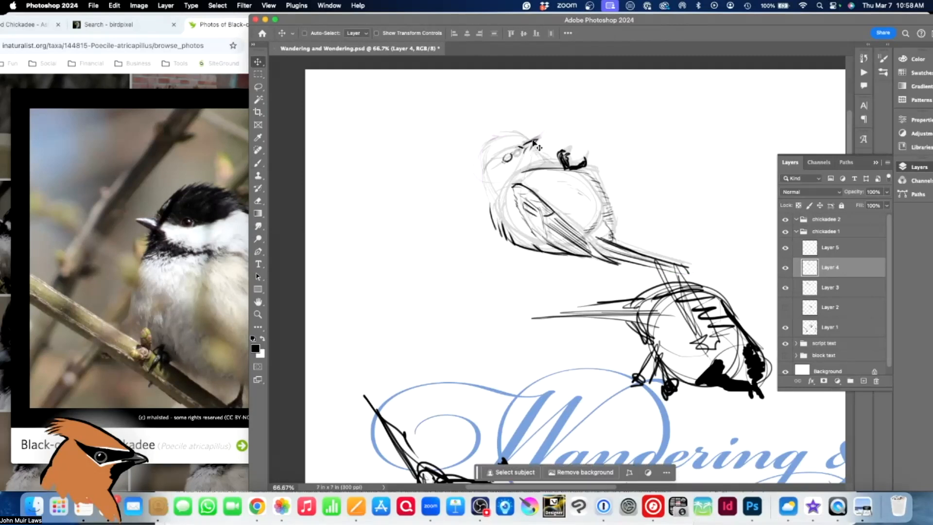
pyautogui.press('super+z')
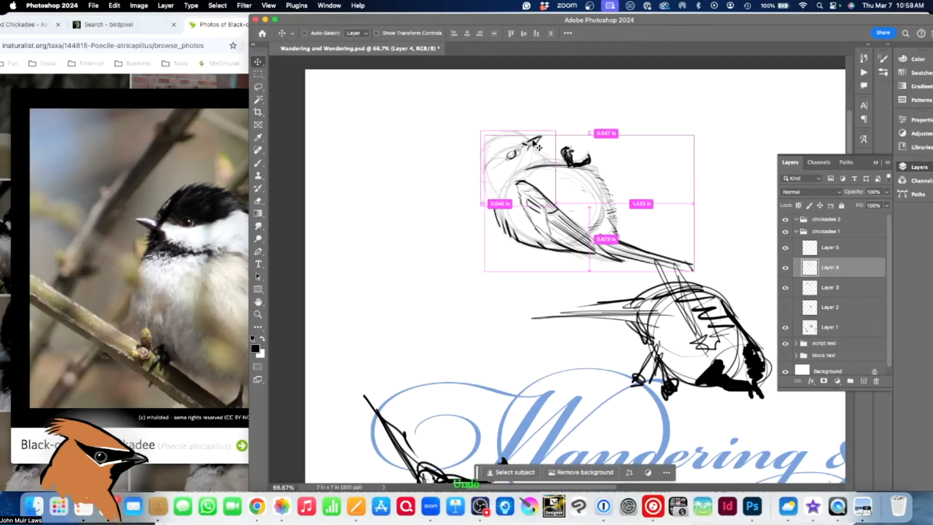
pyautogui.click(258, 162)
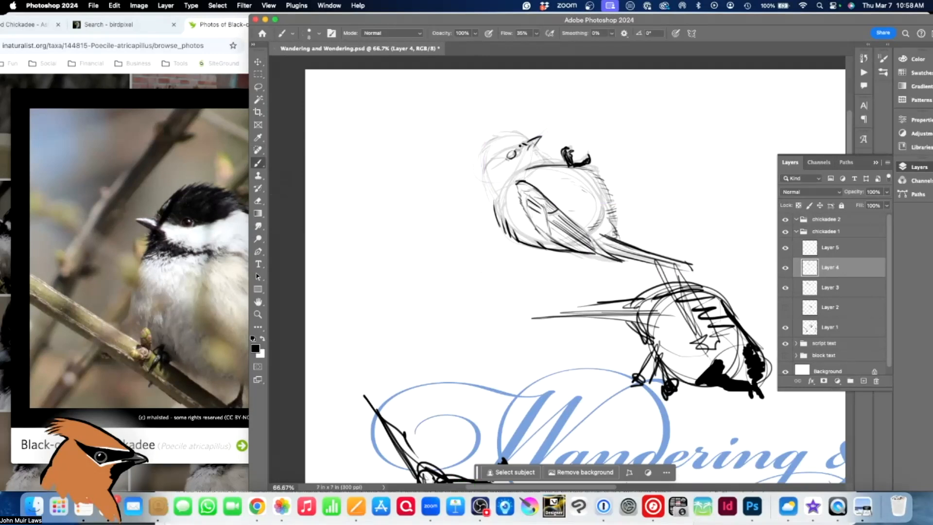
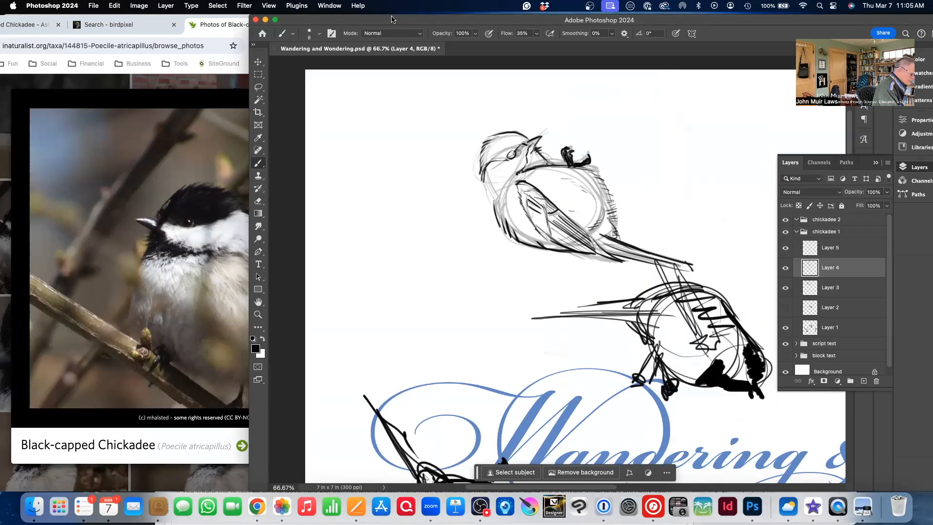
# Move the document window aside to uncover the reference photo and toggle Layers 3, 5 and 4 to compare the sketch stages
pyautogui.moveTo(378, 22); pyautogui.dragTo(444, 23)
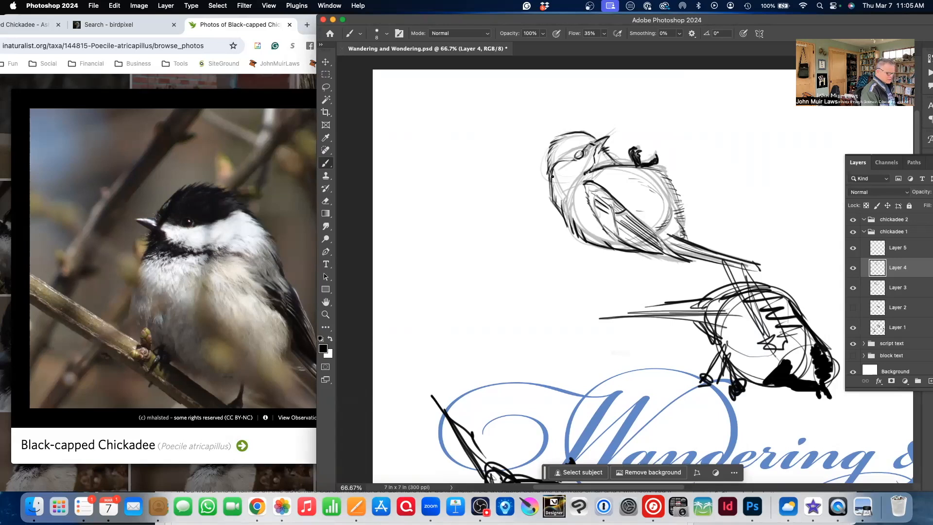
pyautogui.click(887, 233)
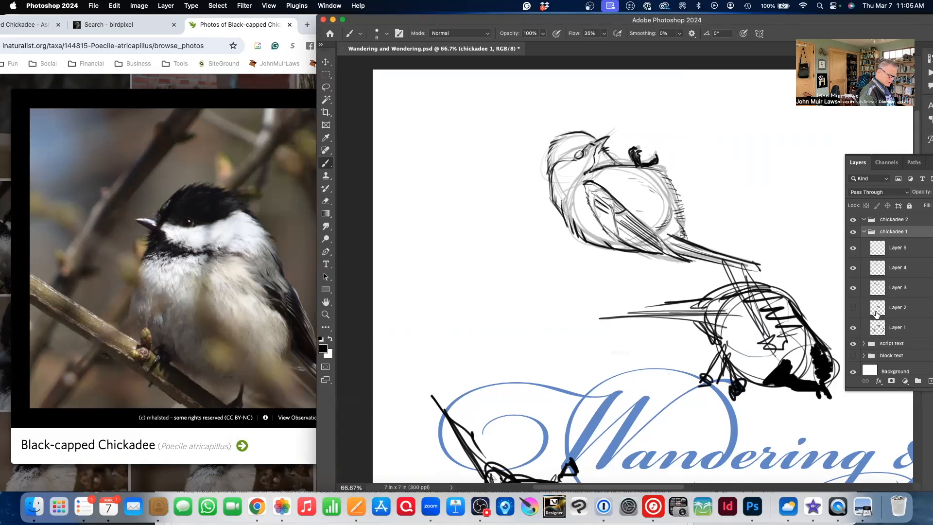
pyautogui.click(854, 288)
pyautogui.click(853, 288)
pyautogui.click(853, 288)
pyautogui.click(853, 289)
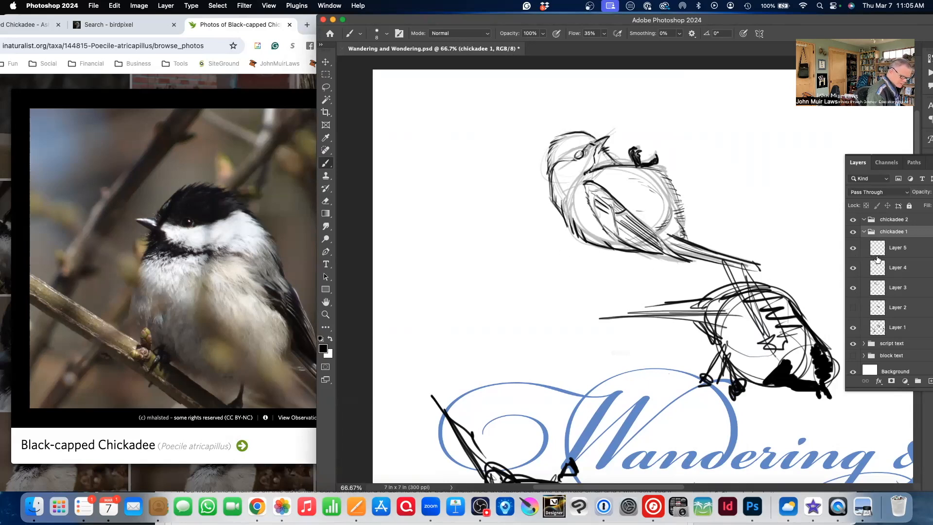
pyautogui.click(853, 249)
pyautogui.click(853, 249)
pyautogui.click(854, 268)
pyautogui.click(853, 269)
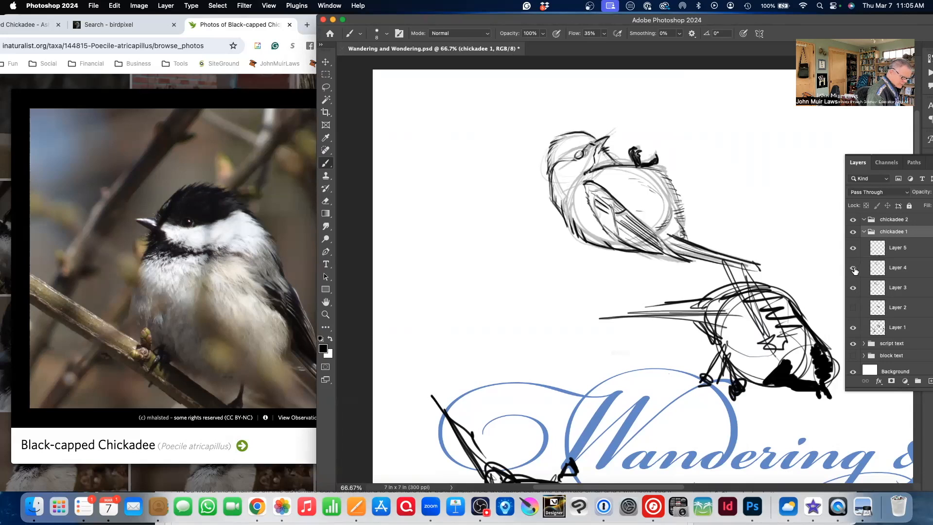
# Hide Layers 5, 3 and 1 so only the clean chickadee drawing on Layer 4 shows above the lettering
pyautogui.click(889, 270)
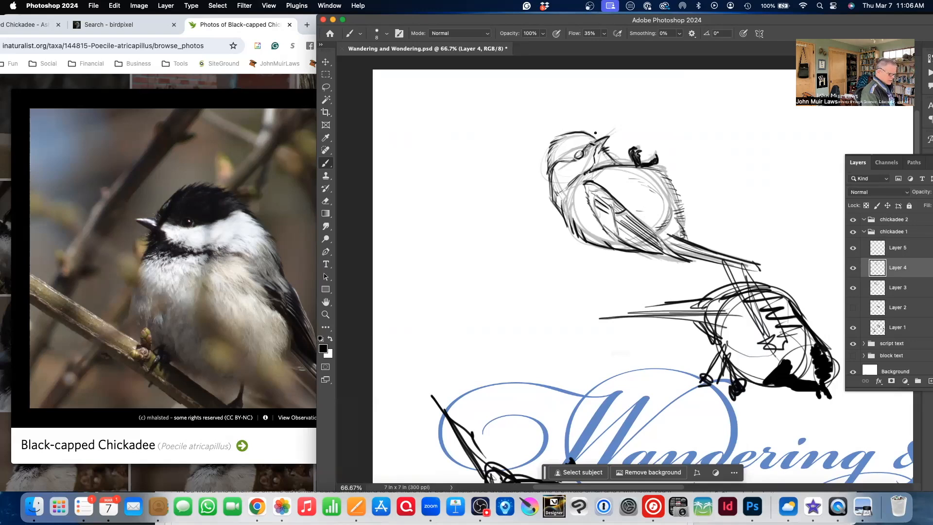
pyautogui.click(852, 250)
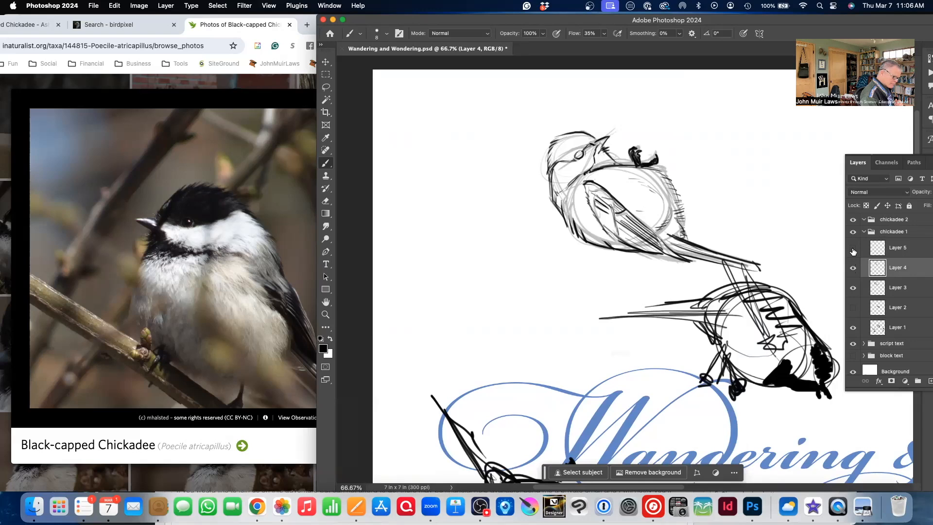
pyautogui.click(853, 289)
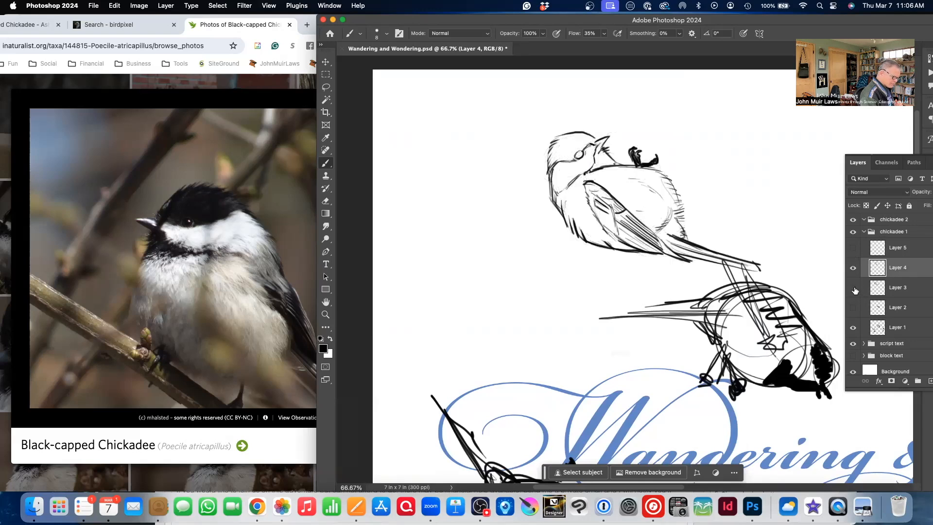
pyautogui.click(853, 330)
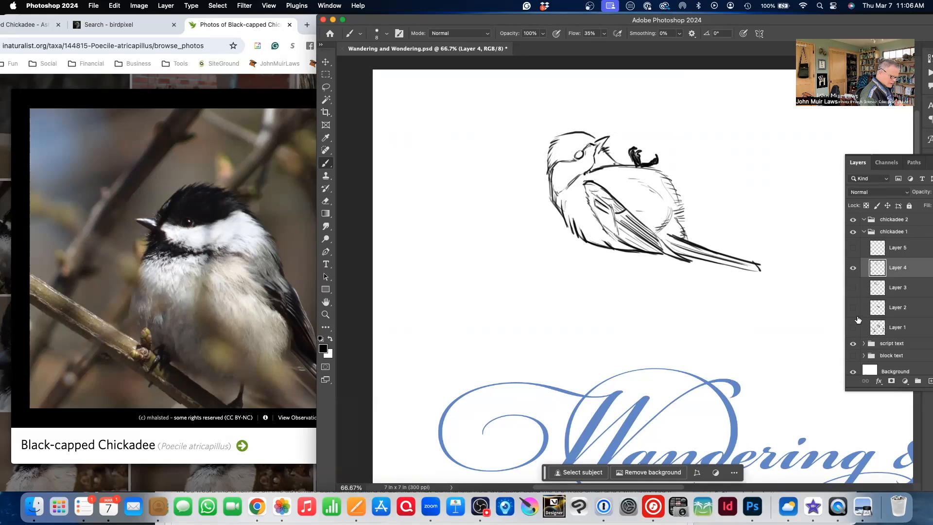
# Move Layer 2 and Layer 1 out of the chickadee 1 group to the top of the layer stack, keeping both hidden
pyautogui.click(905, 311)
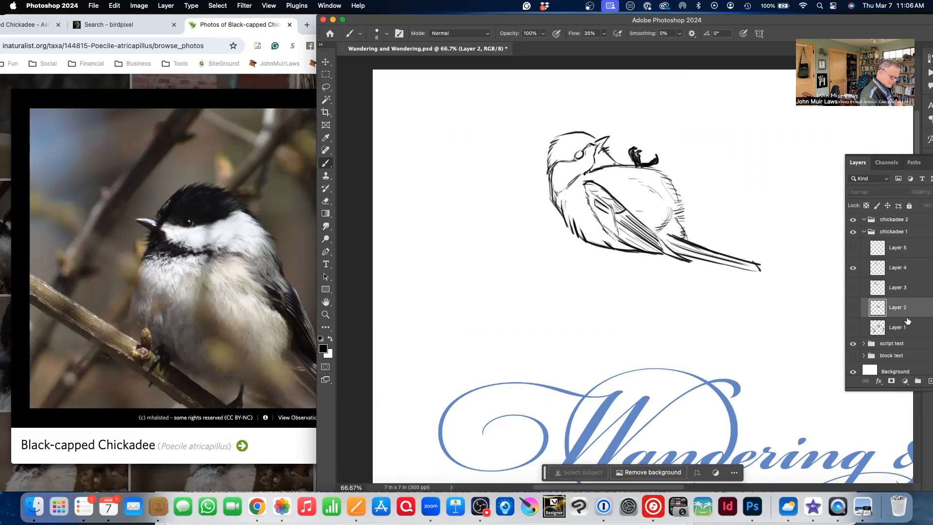
pyautogui.click(853, 330)
pyautogui.click(853, 331)
pyautogui.click(855, 310)
pyautogui.click(856, 313)
pyautogui.moveTo(901, 313); pyautogui.dragTo(897, 214)
pyautogui.moveTo(899, 335); pyautogui.dragTo(888, 225)
# Move the chickadee 1 group down beneath the large "Wandering" so its feet grip the lower swash of the W
pyautogui.click(895, 273)
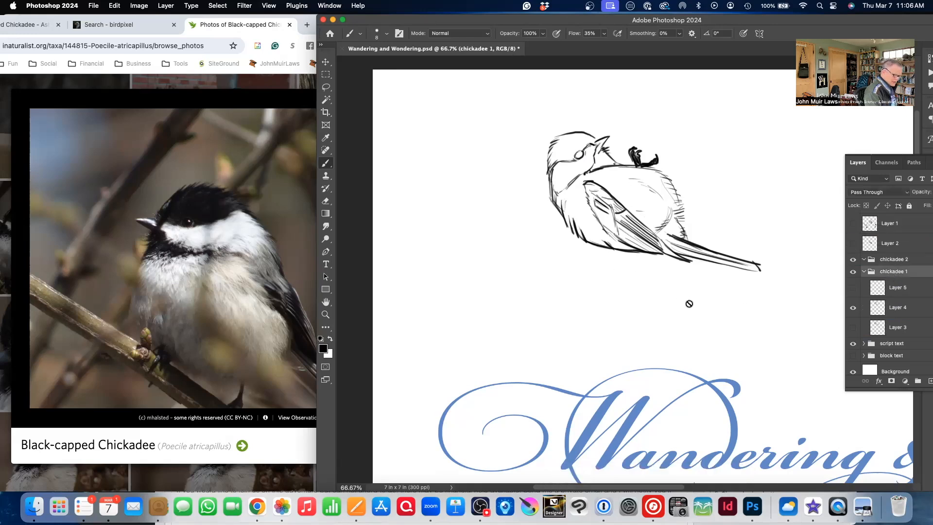
pyautogui.click(138, 7)
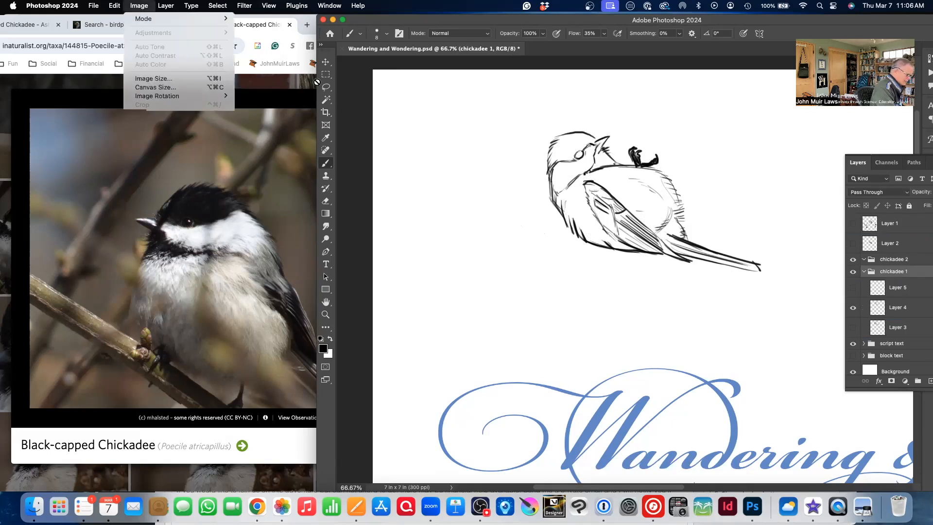
pyautogui.click(412, 122)
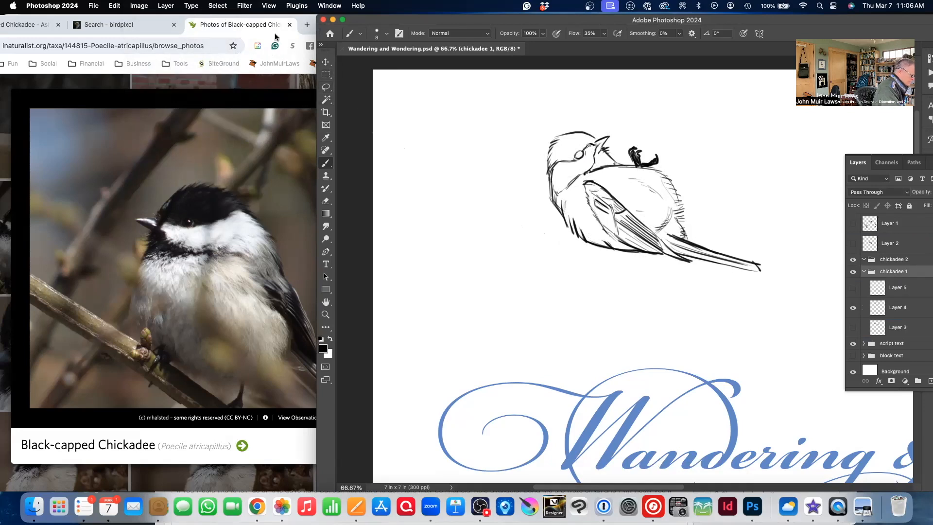
pyautogui.click(326, 62)
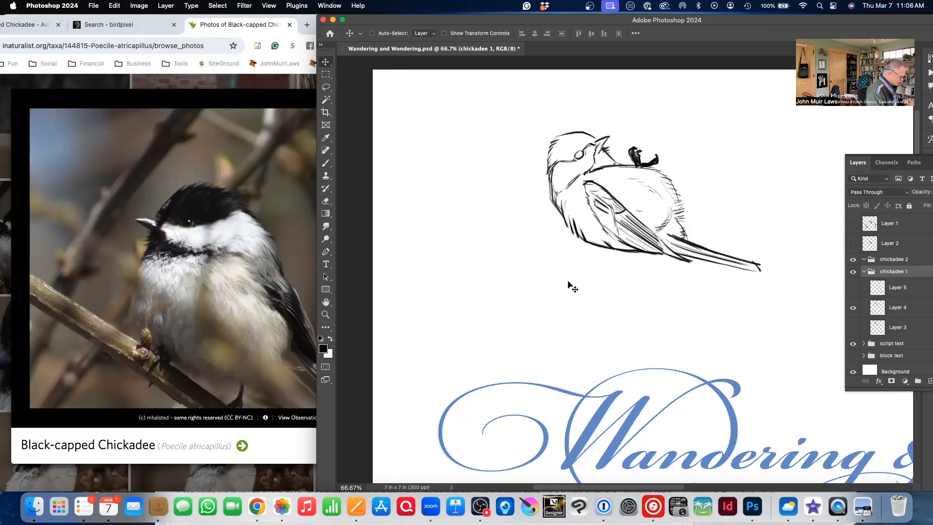
pyautogui.moveTo(626, 217)
pyautogui.mouseDown()
pyautogui.moveTo(603, 298)
pyautogui.moveTo(606, 211)
pyautogui.moveTo(586, 186)
pyautogui.moveTo(577, 191)
pyautogui.mouseUp()
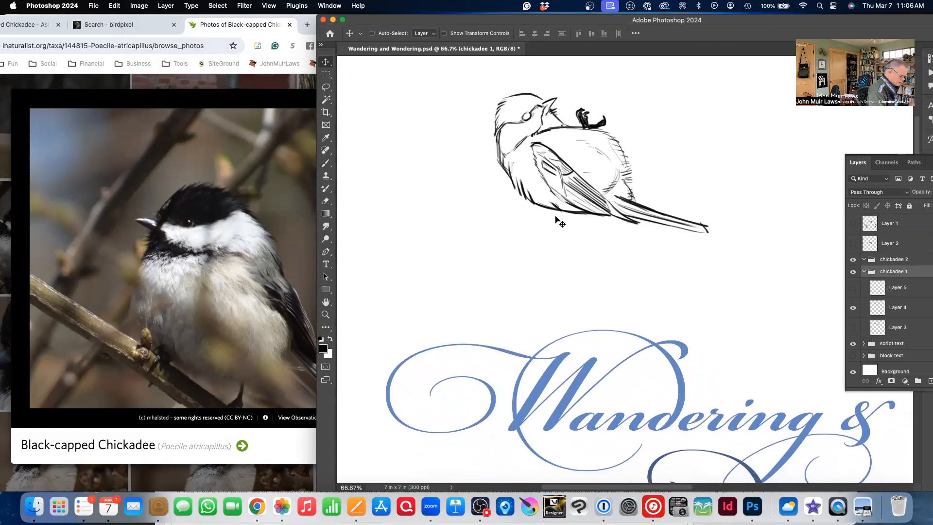
pyautogui.moveTo(586, 402)
pyautogui.mouseDown()
pyautogui.moveTo(573, 327)
pyautogui.moveTo(581, 372)
pyautogui.mouseUp()
pyautogui.moveTo(564, 411); pyautogui.dragTo(563, 238)
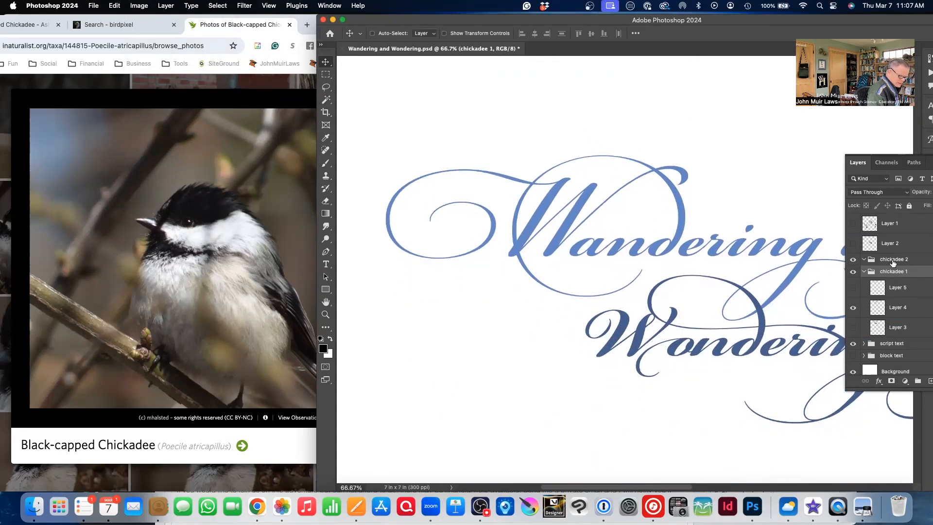
pyautogui.moveTo(503, 176)
pyautogui.mouseDown()
pyautogui.moveTo(523, 184)
pyautogui.moveTo(511, 416)
pyautogui.mouseUp()
pyautogui.moveTo(511, 253)
pyautogui.mouseDown()
pyautogui.moveTo(511, 336)
pyautogui.moveTo(542, 359)
pyautogui.moveTo(537, 347)
pyautogui.mouseUp()
pyautogui.moveTo(542, 382); pyautogui.dragTo(534, 359)
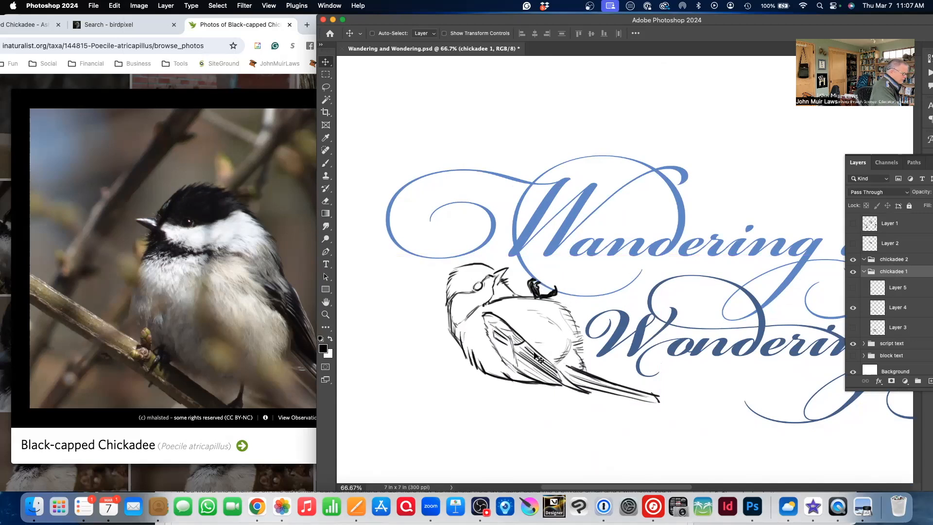
# Flip the chickadee 1 group horizontally and rotate it 58.75° so the bird hangs head down with its tail raised
pyautogui.click(115, 6)
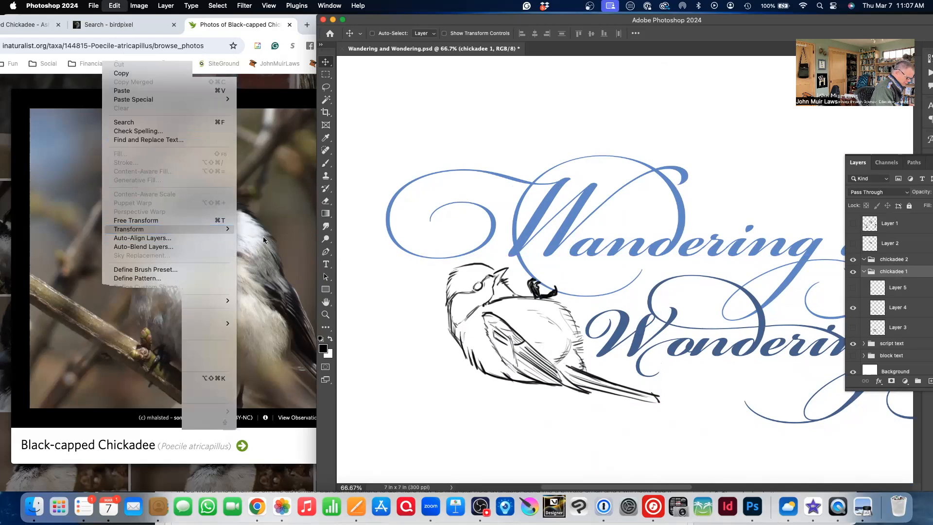
pyautogui.click(292, 408)
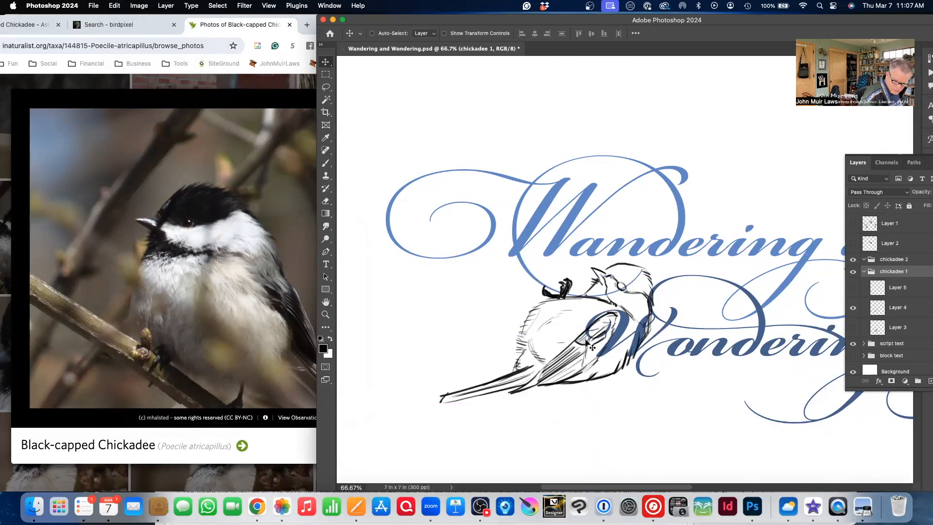
pyautogui.press('super+t')
pyautogui.moveTo(666, 250)
pyautogui.mouseDown()
pyautogui.moveTo(682, 328)
pyautogui.moveTo(659, 384)
pyautogui.mouseUp()
pyautogui.moveTo(575, 385)
pyautogui.mouseDown()
pyautogui.moveTo(537, 373)
pyautogui.moveTo(516, 350)
pyautogui.mouseUp()
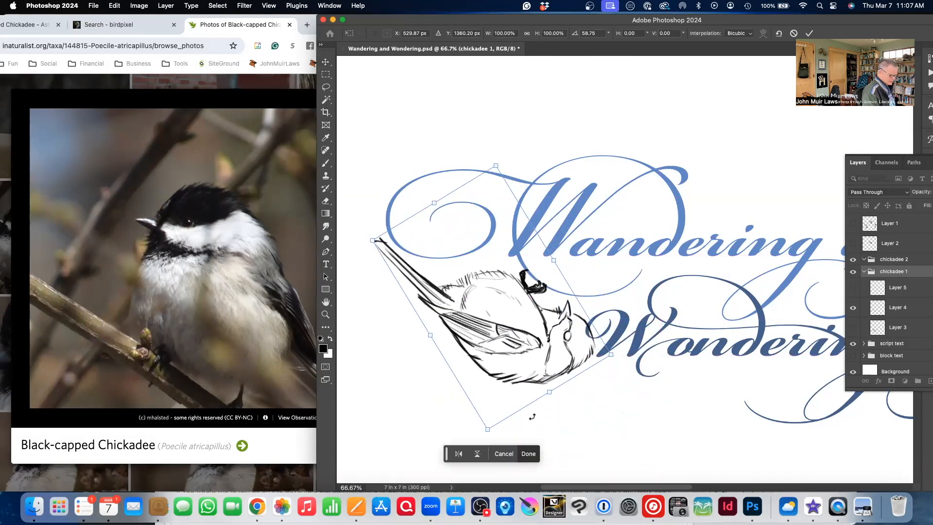
# Move the rotated chickadee down so its feet grip the opening curl of the W in "Wondering" and apply the transform
pyautogui.moveTo(520, 328)
pyautogui.mouseDown()
pyautogui.moveTo(569, 407)
pyautogui.moveTo(603, 386)
pyautogui.mouseUp()
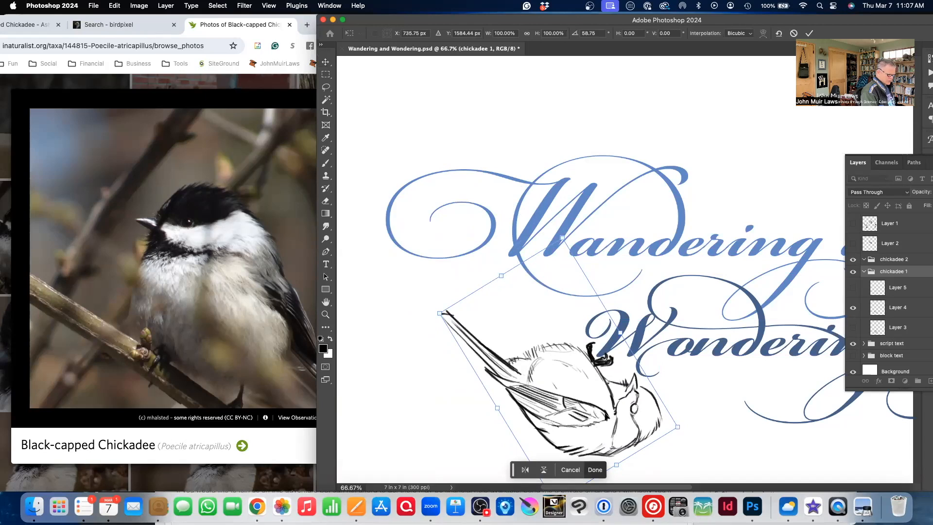
pyautogui.moveTo(581, 414); pyautogui.dragTo(583, 415)
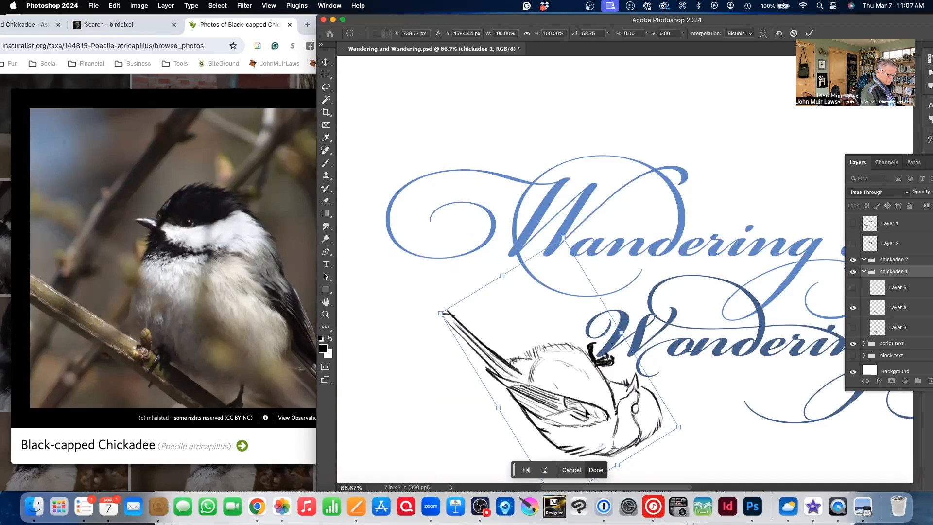
pyautogui.press('super+minus')
pyautogui.press('super+minus')
pyautogui.press('super+minus')
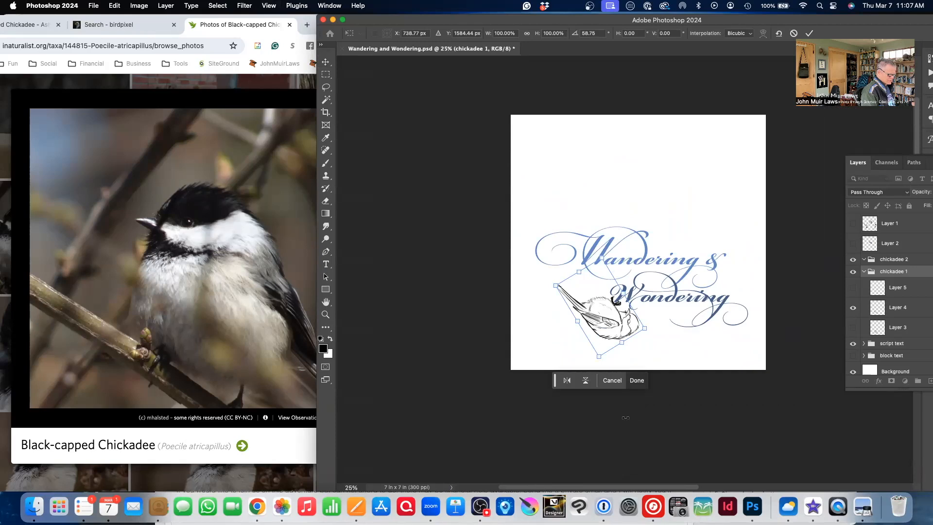
pyautogui.moveTo(608, 337)
pyautogui.mouseDown()
pyautogui.moveTo(588, 309)
pyautogui.moveTo(554, 306)
pyautogui.moveTo(608, 333)
pyautogui.moveTo(602, 327)
pyautogui.mouseUp()
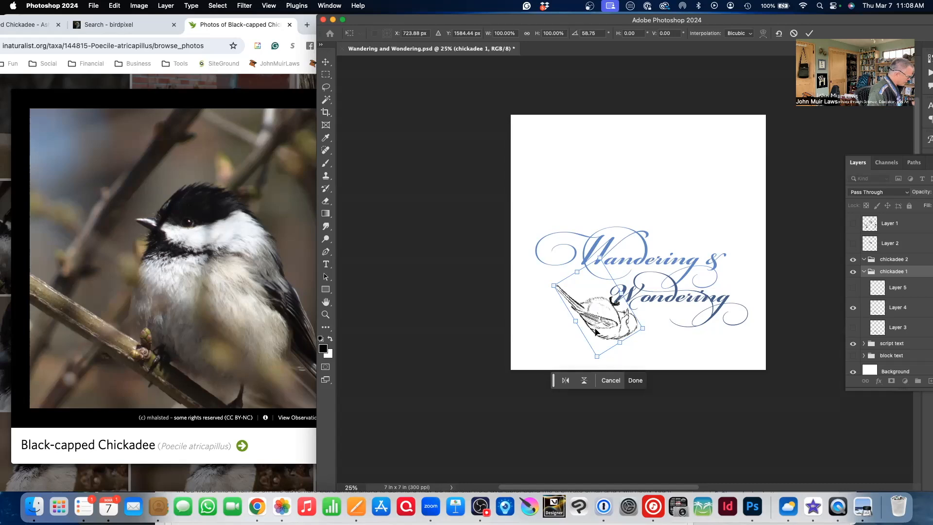
pyautogui.press('super+equal')
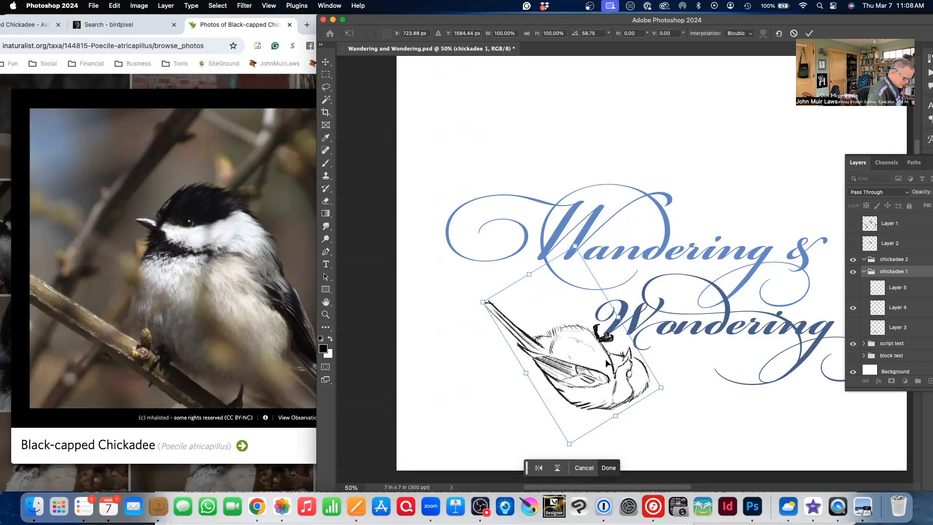
pyautogui.press('super+equal')
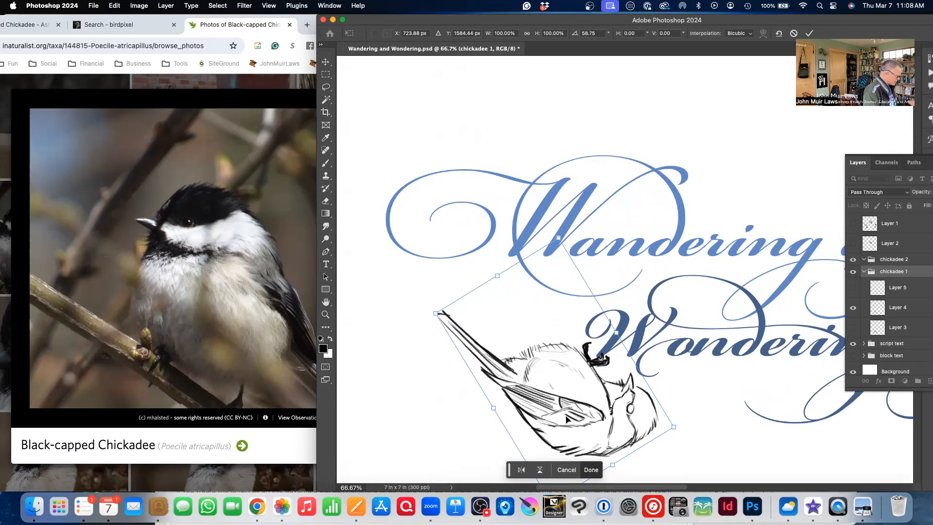
pyautogui.press('space')
pyautogui.moveTo(583, 415); pyautogui.dragTo(539, 341)
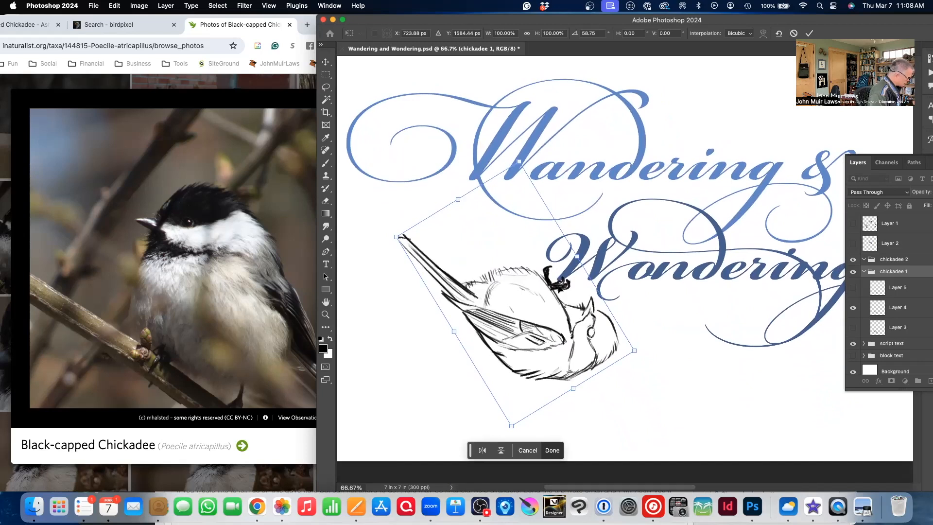
pyautogui.press('super+equal')
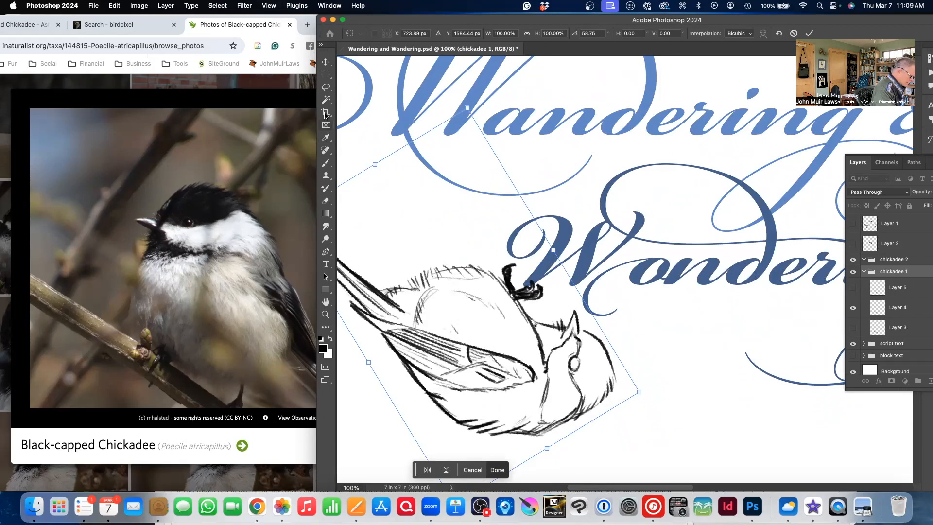
pyautogui.click(325, 88)
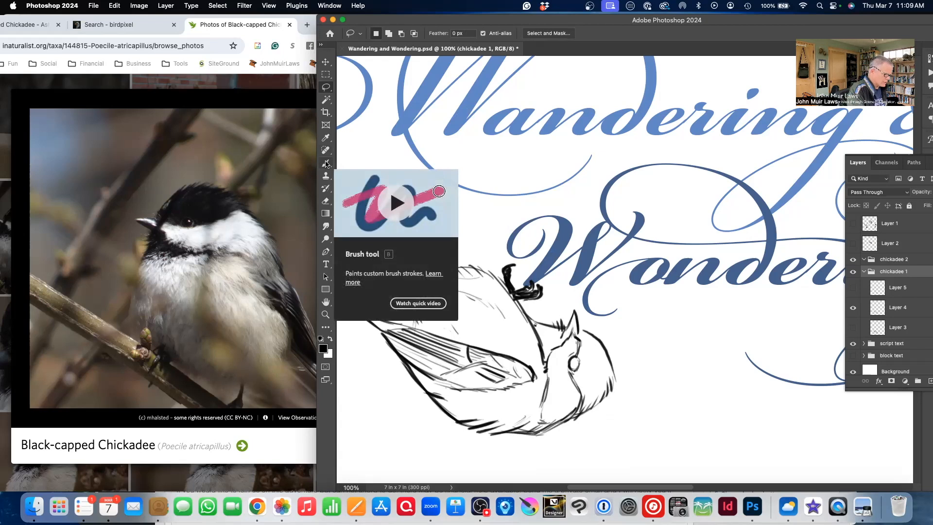
# Scale the chickadee 1 group down to about 72% and reposition its feet on the W of "Wondering"
pyautogui.press('super+minus')
pyautogui.press('super+minus')
pyautogui.press('super+minus')
pyautogui.press('super+minus')
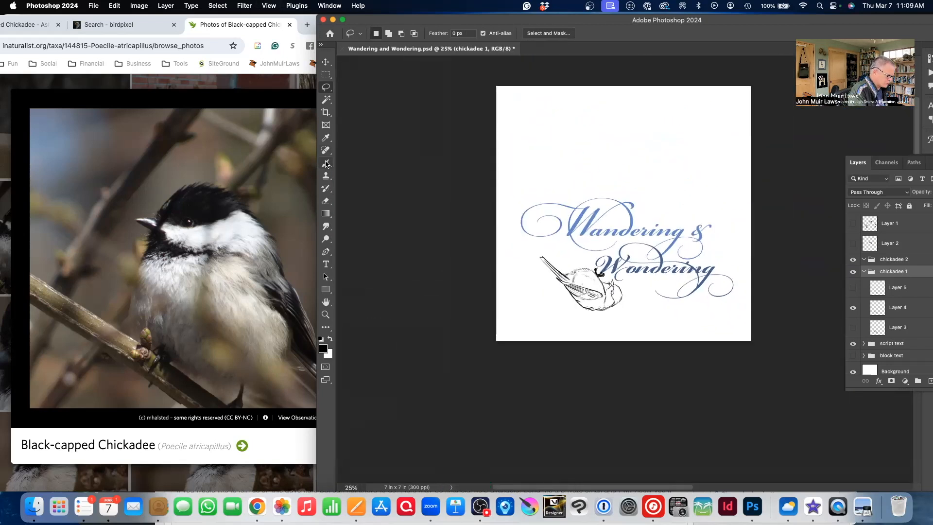
pyautogui.press('super+plus')
pyautogui.press('super+plus')
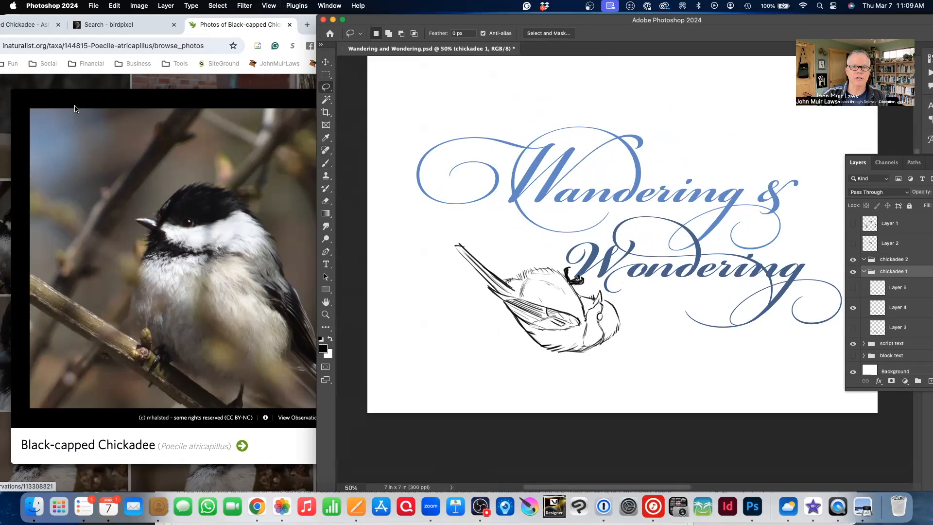
pyautogui.click(326, 62)
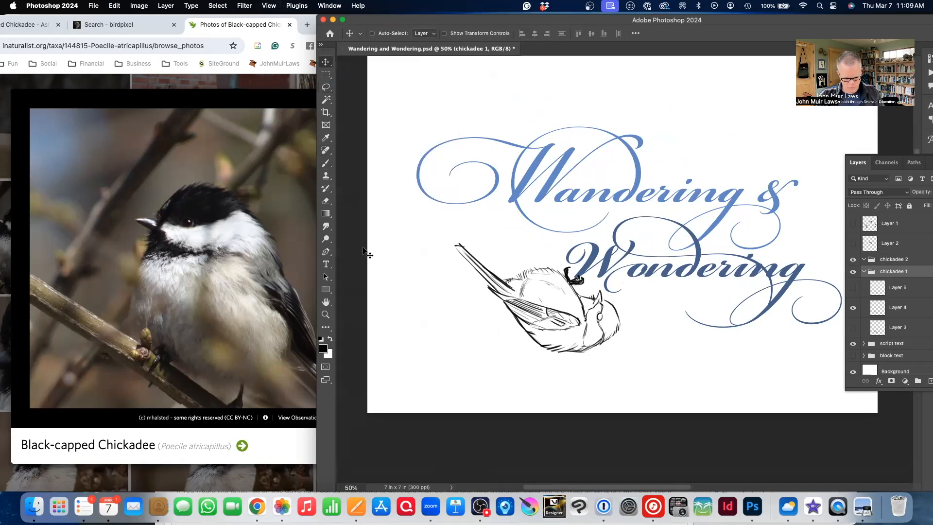
pyautogui.press('super+t')
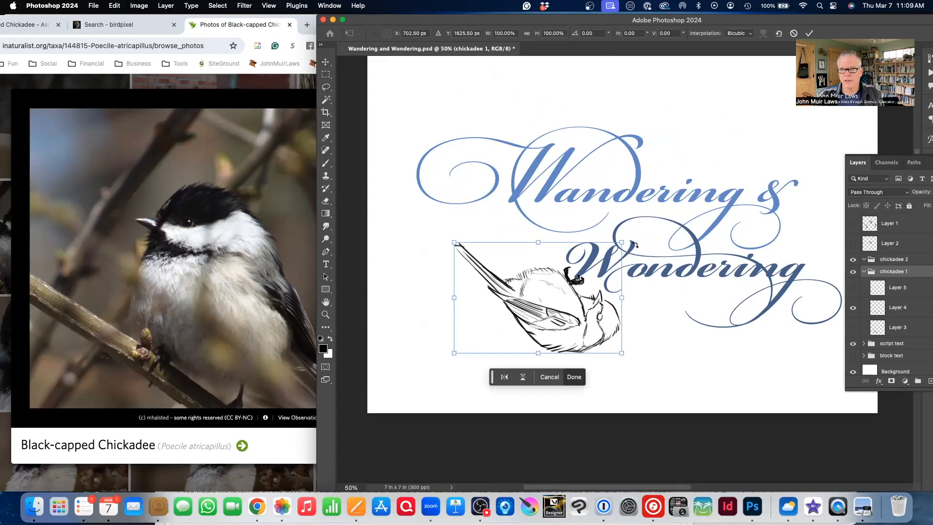
pyautogui.moveTo(623, 242); pyautogui.dragTo(580, 283)
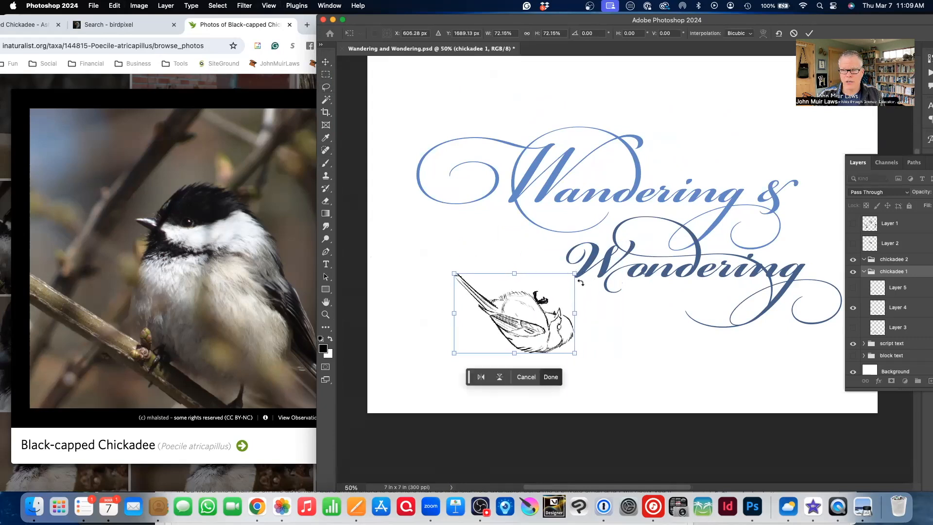
pyautogui.moveTo(533, 319); pyautogui.dragTo(569, 301)
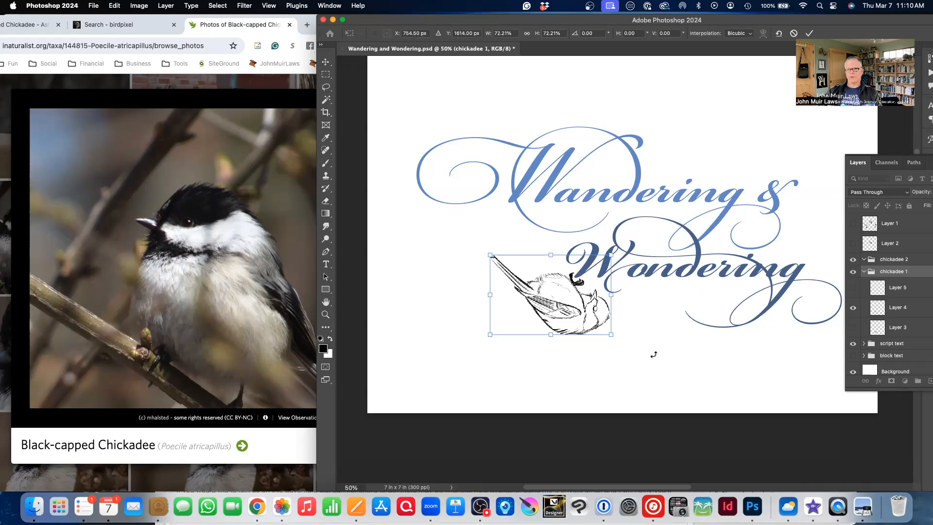
pyautogui.press('Return')
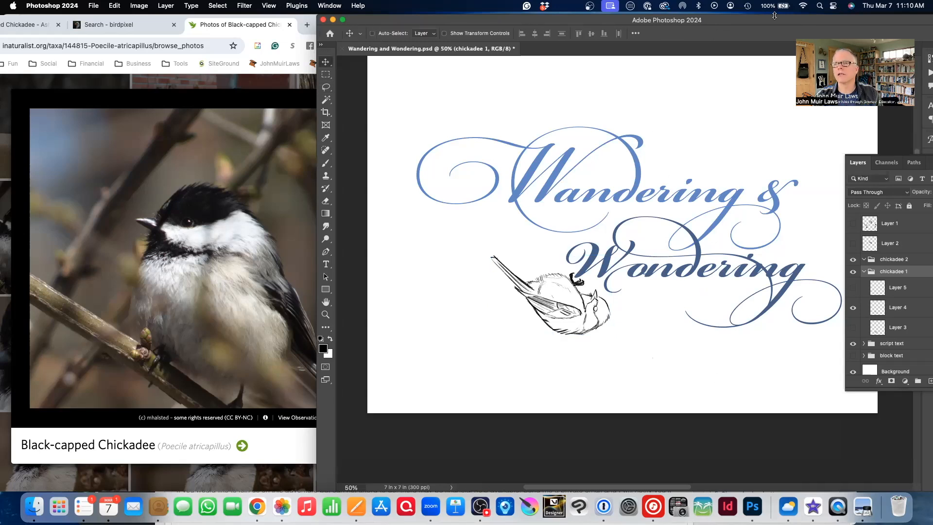
# Shift the document window aside, undo and redo the chickadee's reduction to compare both sizes, and finish with the reduction undone
pyautogui.moveTo(780, 22); pyautogui.dragTo(687, 32)
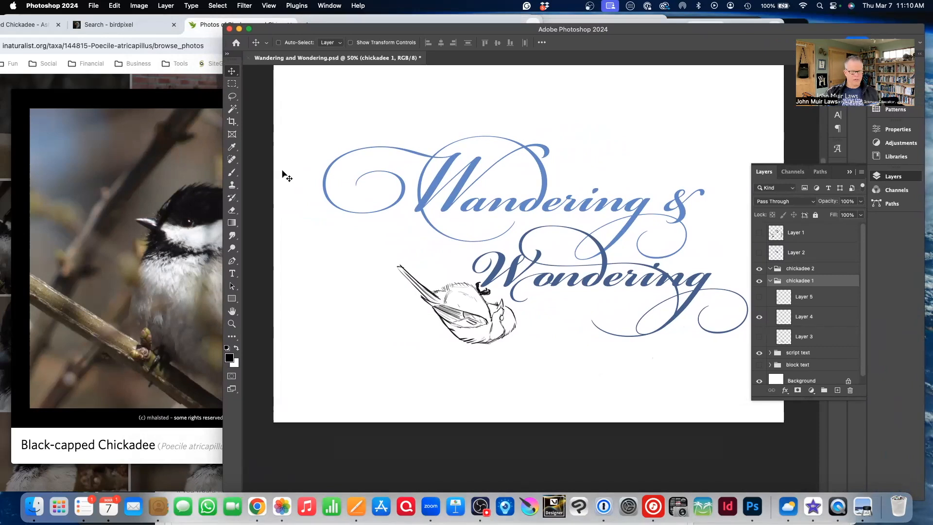
pyautogui.press('super+z')
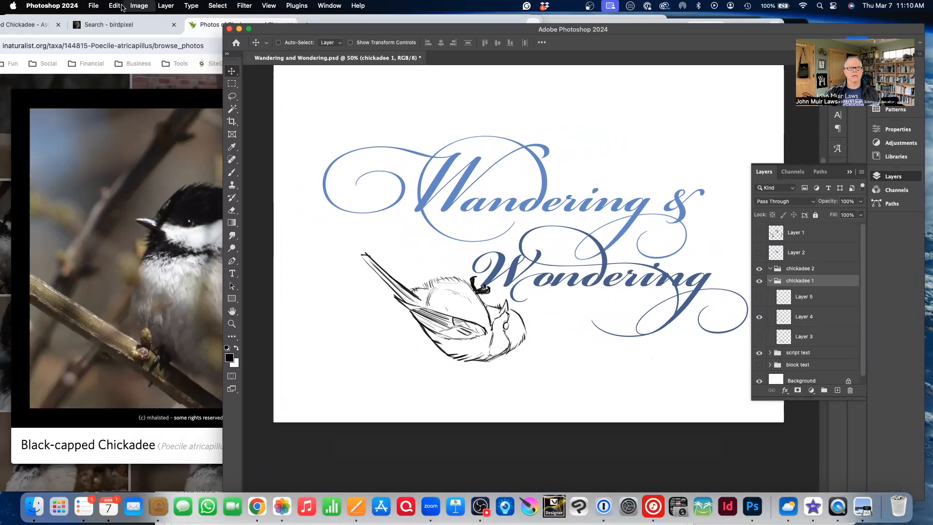
pyautogui.click(116, 6)
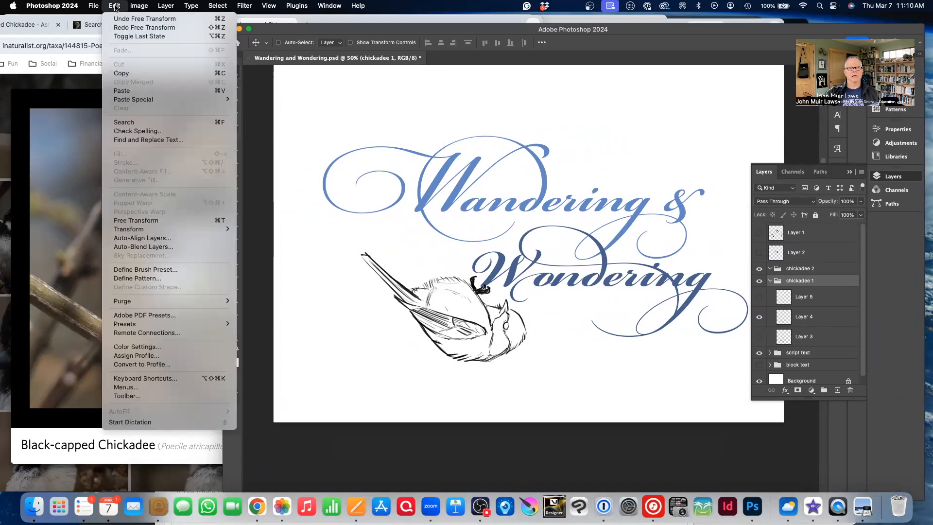
pyautogui.click(121, 28)
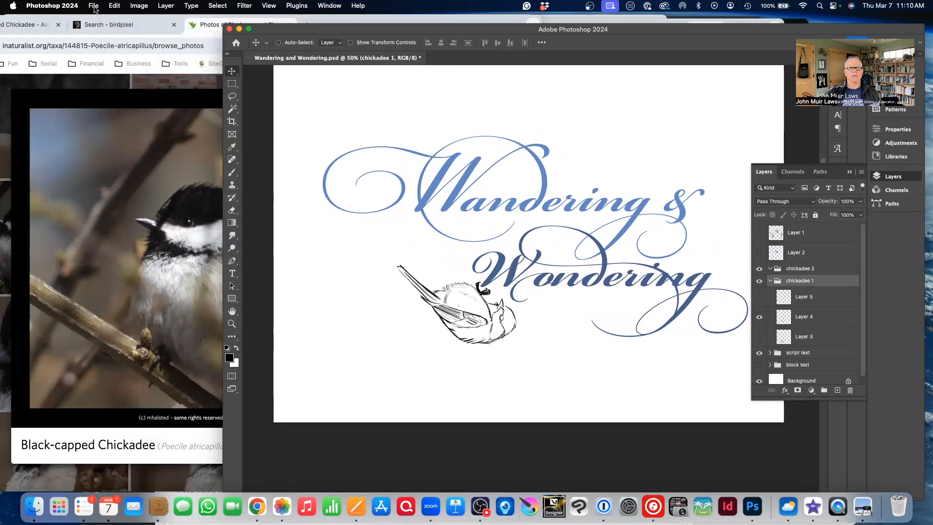
pyautogui.press('super+z')
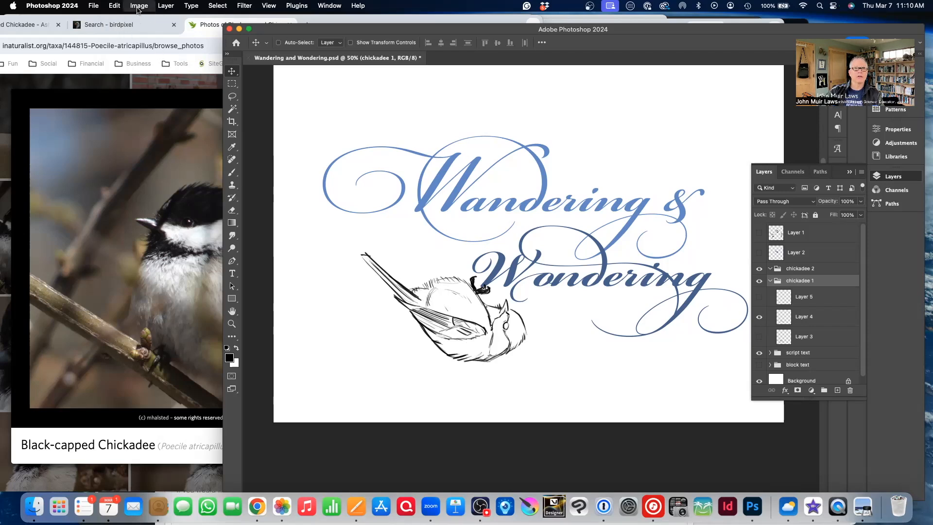
pyautogui.click(116, 7)
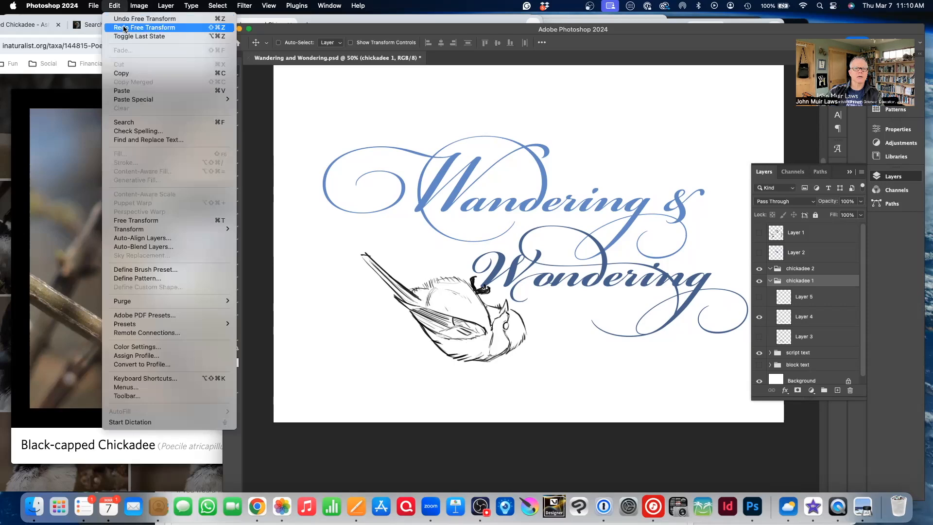
pyautogui.click(124, 27)
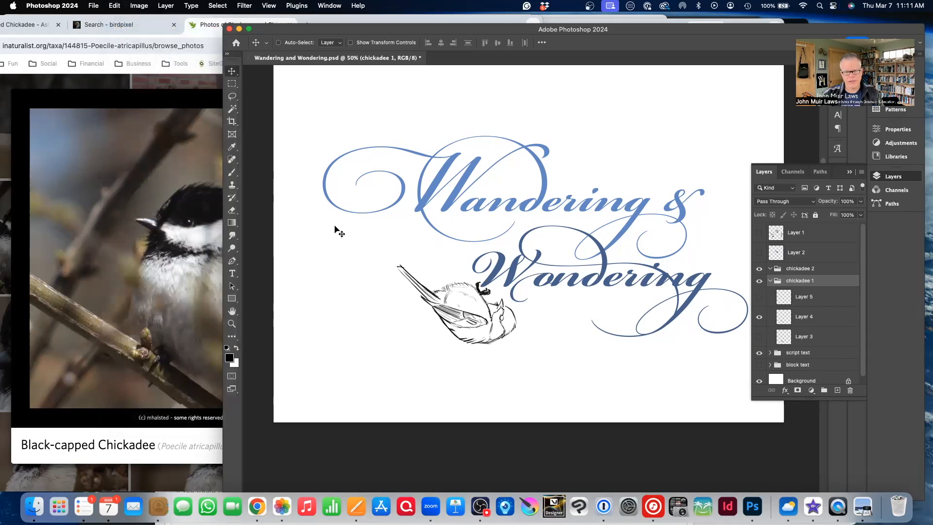
pyautogui.press('super+z')
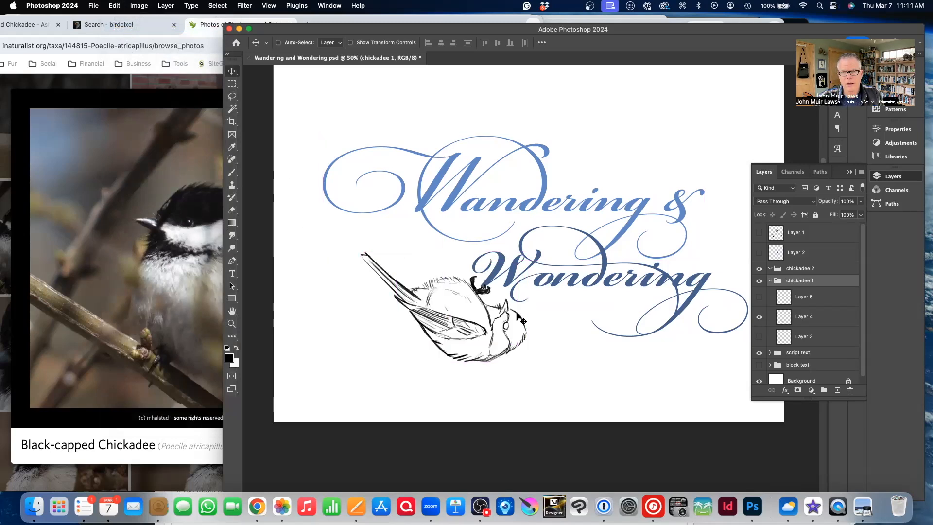
# Scale the chickadee 1 group to about 87% and move it so its feet grip the W of "Wondering" again
pyautogui.press('super+t')
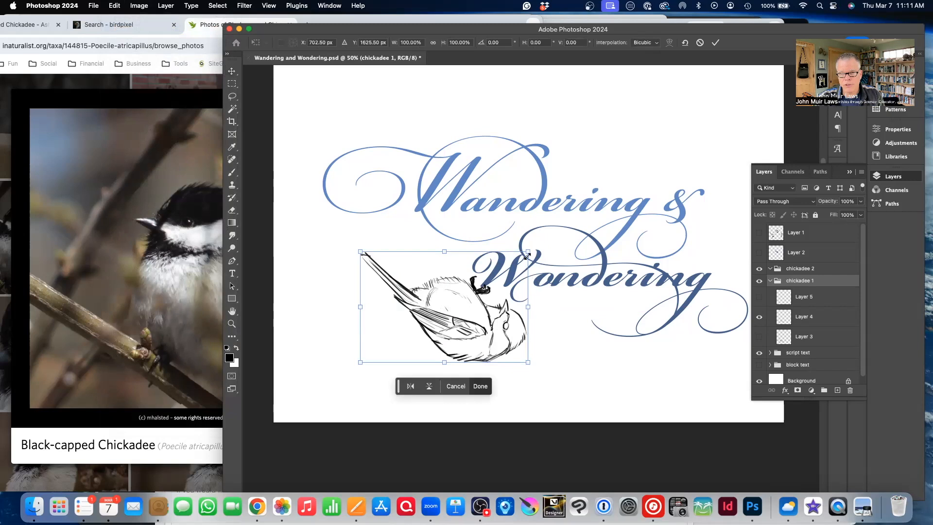
pyautogui.moveTo(528, 251); pyautogui.dragTo(506, 265)
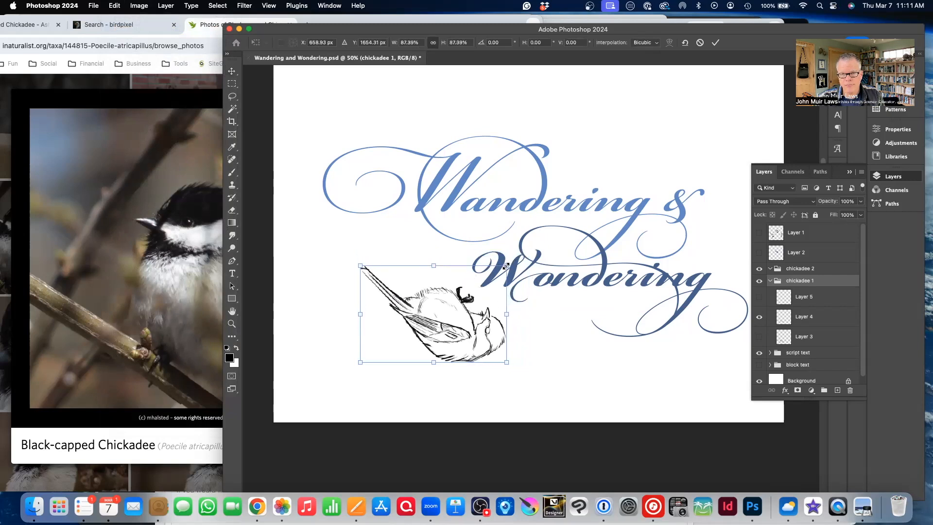
pyautogui.moveTo(449, 316); pyautogui.dragTo(465, 316)
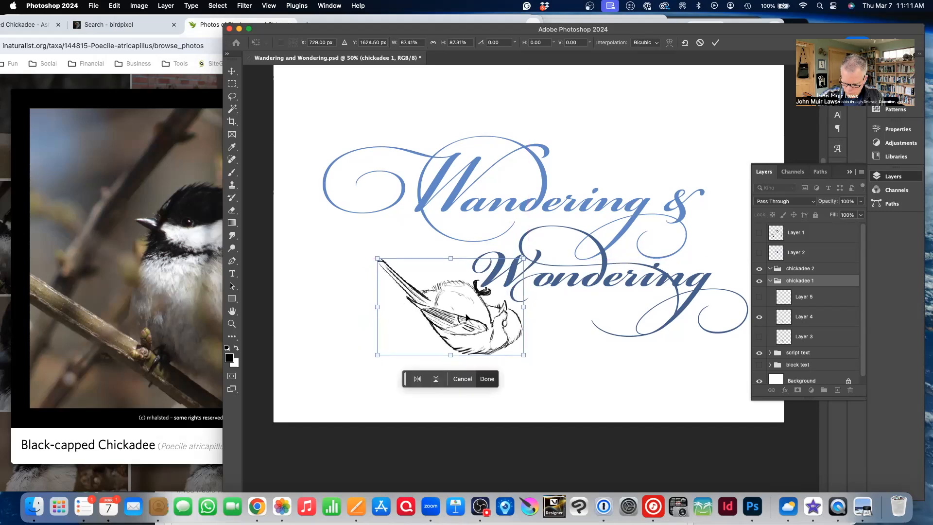
pyautogui.press('Return')
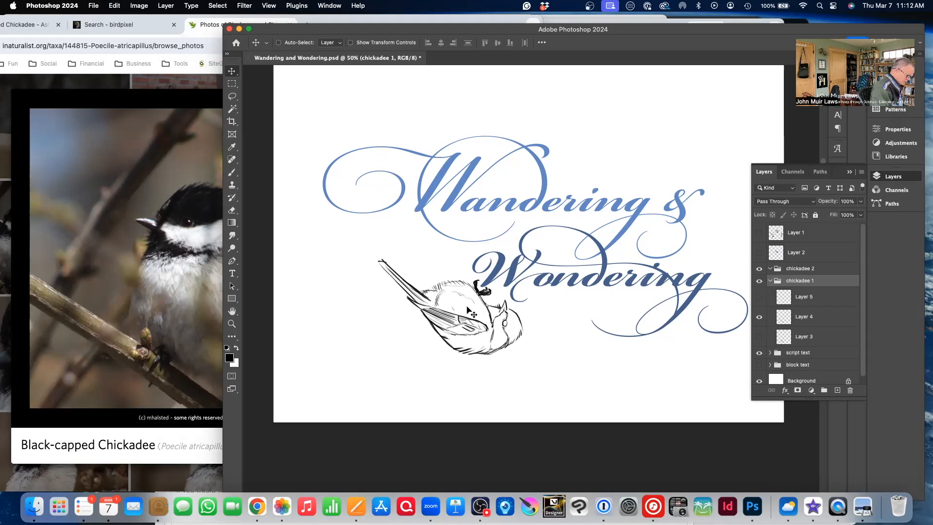
# Erase the chickadee's black foot sketch beside the W of "Wondering" on Layer 4
pyautogui.press('e')
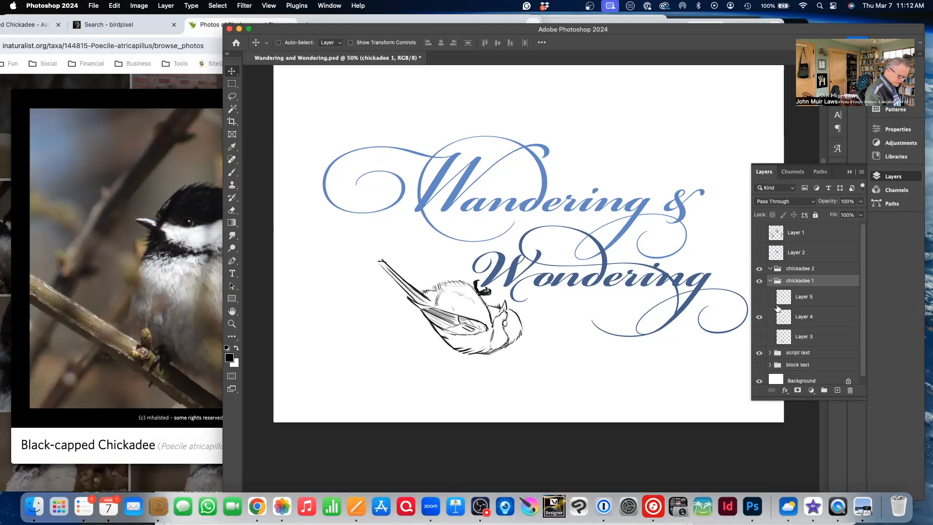
pyautogui.click(799, 322)
pyautogui.click(759, 316)
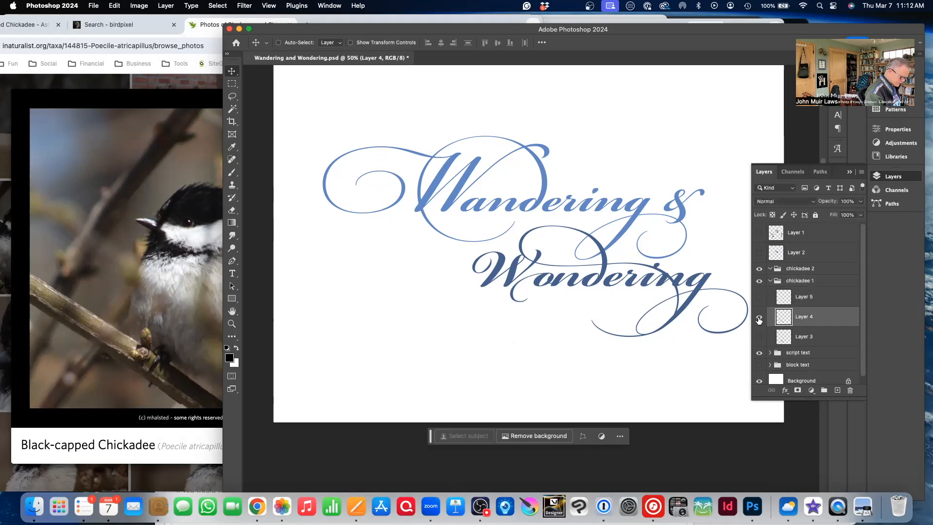
pyautogui.click(759, 317)
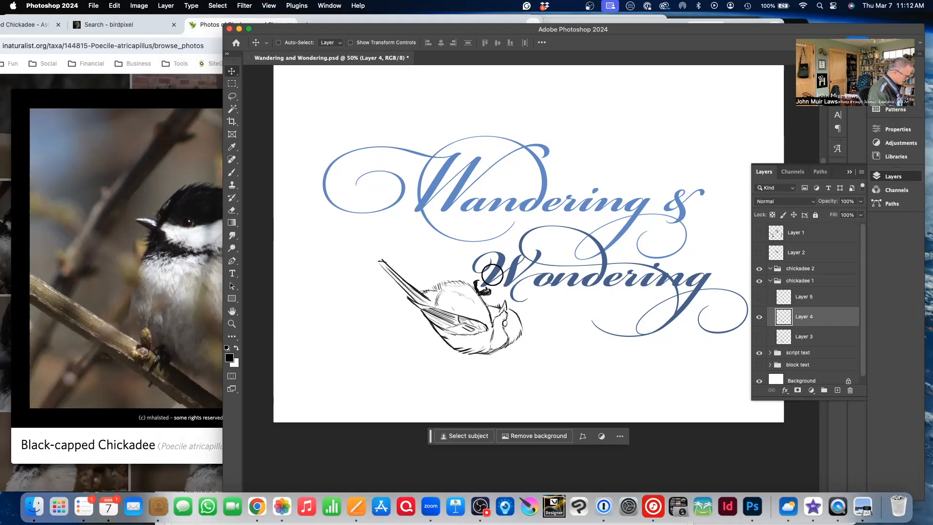
pyautogui.press('super+equal')
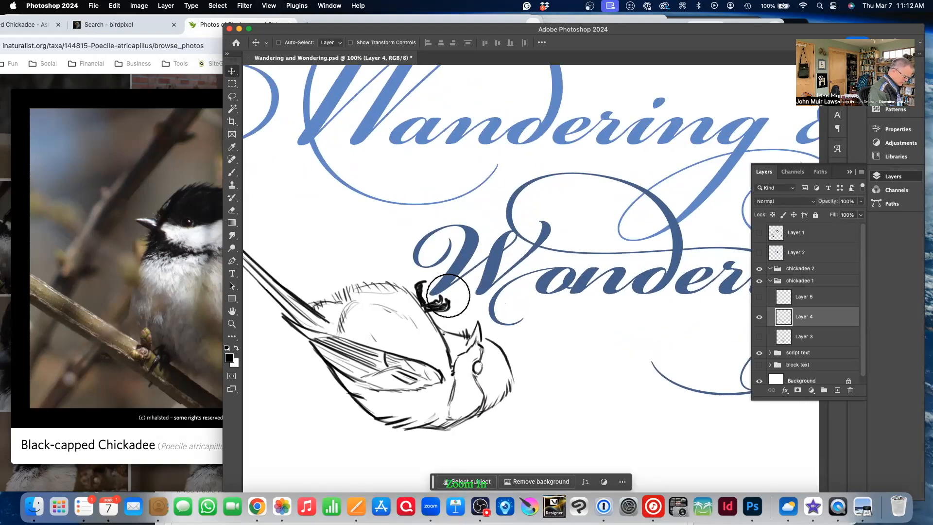
pyautogui.moveTo(451, 297)
pyautogui.mouseDown()
pyautogui.moveTo(430, 284)
pyautogui.moveTo(423, 301)
pyautogui.moveTo(443, 293)
pyautogui.mouseUp()
pyautogui.click(444, 294)
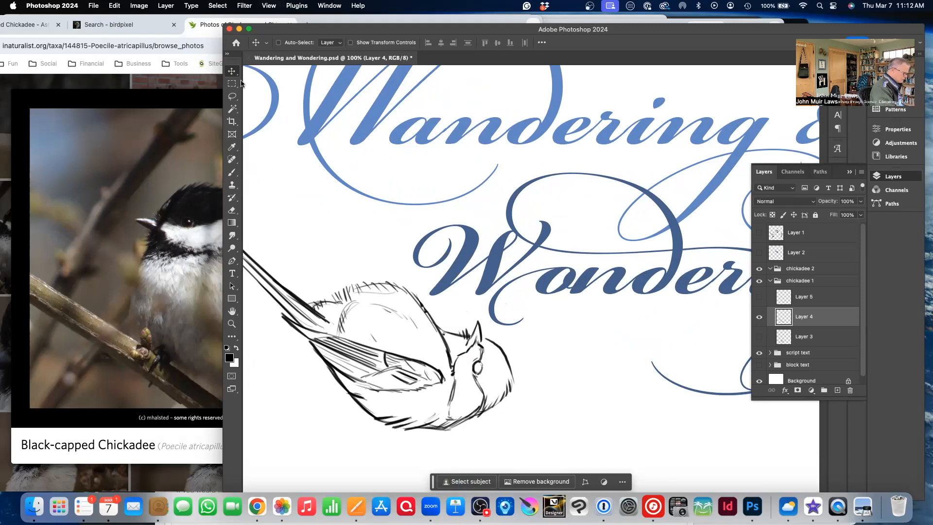
pyautogui.moveTo(398, 370); pyautogui.dragTo(397, 371)
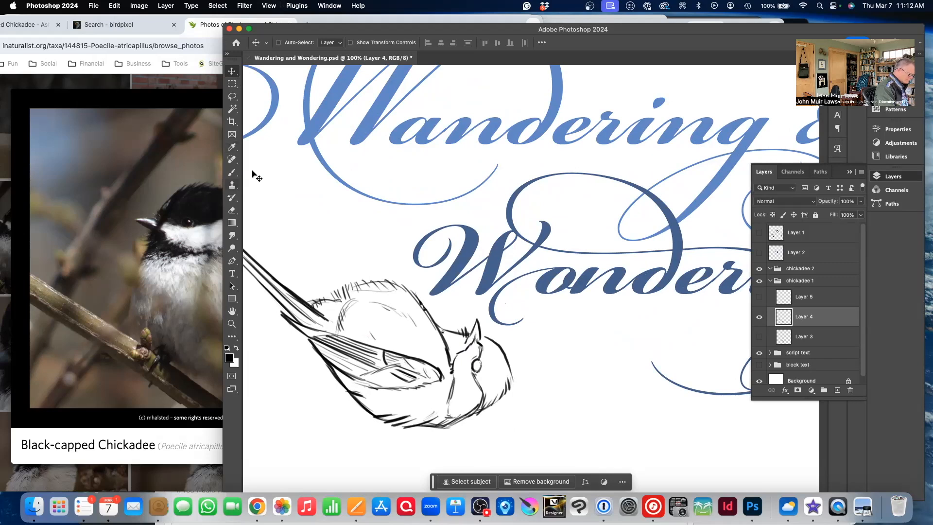
# Draw the first small black toe strokes at the base of the W with the Brush at 6 px
pyautogui.click(232, 172)
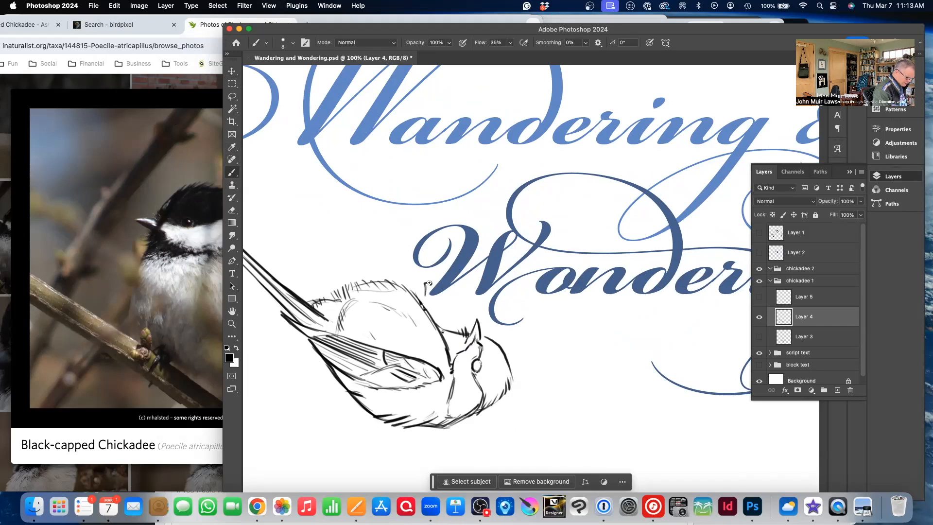
pyautogui.moveTo(430, 280); pyautogui.dragTo(441, 279)
pyautogui.press('super+z')
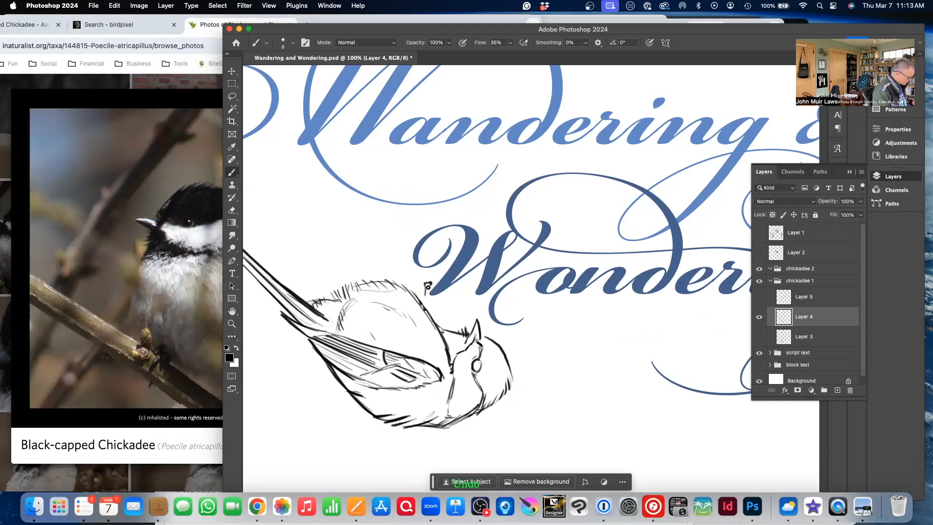
pyautogui.press('[')
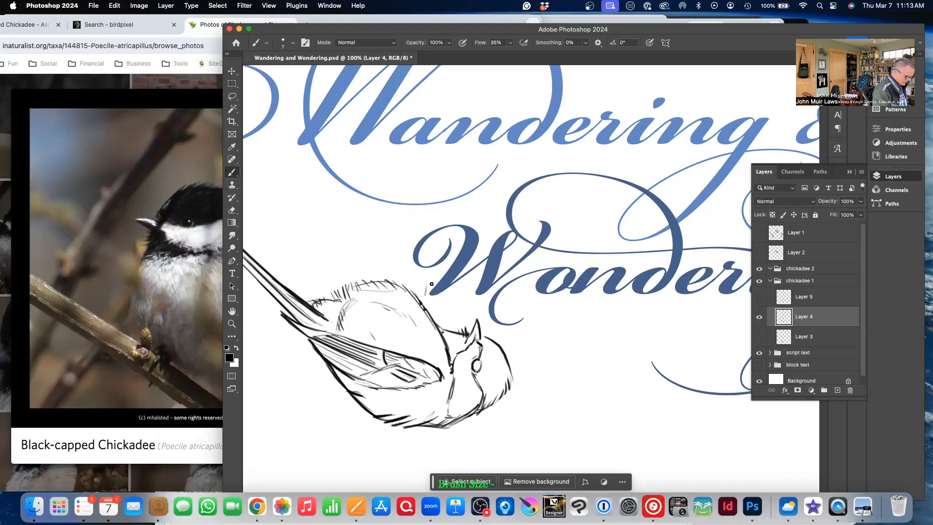
pyautogui.moveTo(424, 294); pyautogui.dragTo(430, 286)
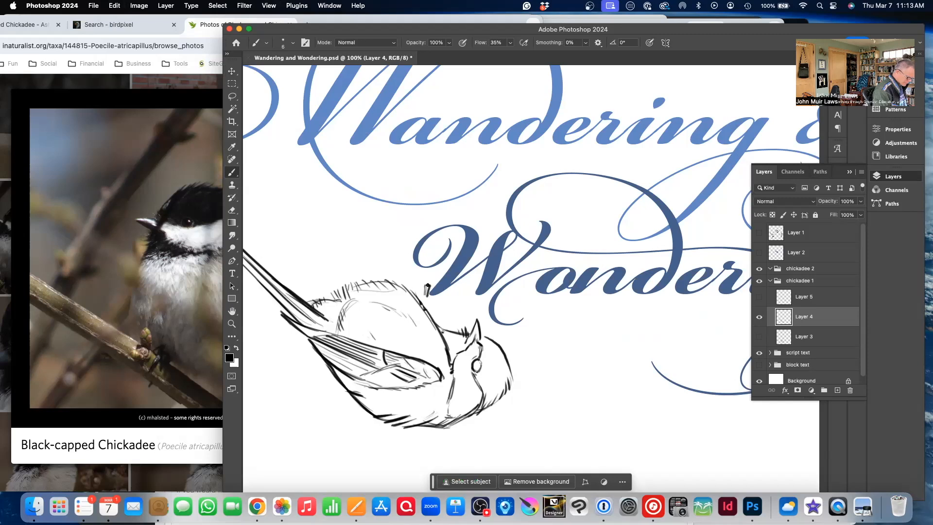
pyautogui.moveTo(436, 283); pyautogui.dragTo(427, 285)
# Add close-up black brush strokes to the curved toe gripping the W's lower tip
pyautogui.press('super+equal')
pyautogui.press('super+equal')
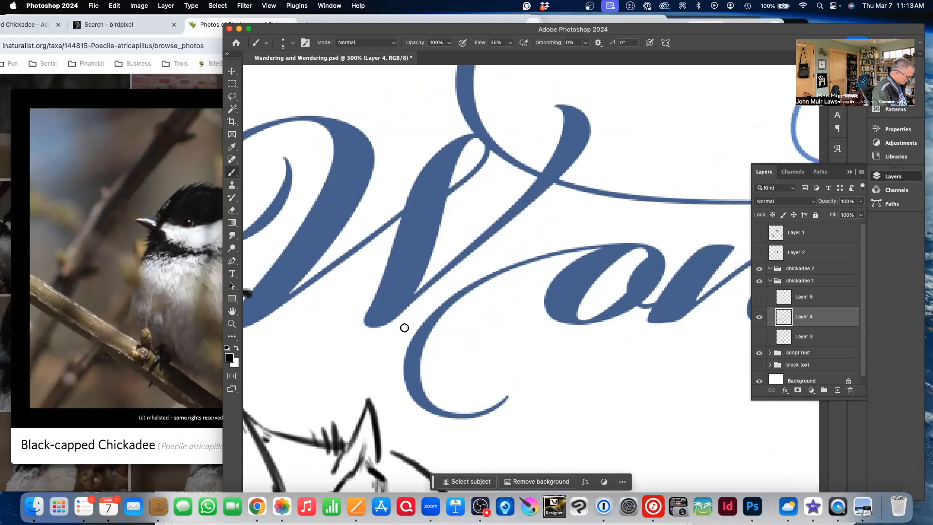
pyautogui.press('super+equal')
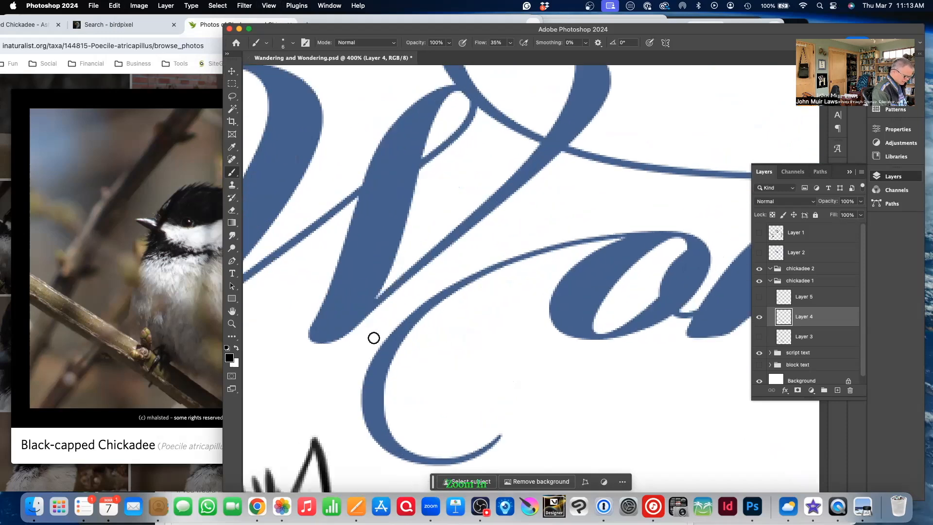
pyautogui.moveTo(367, 348); pyautogui.dragTo(606, 308)
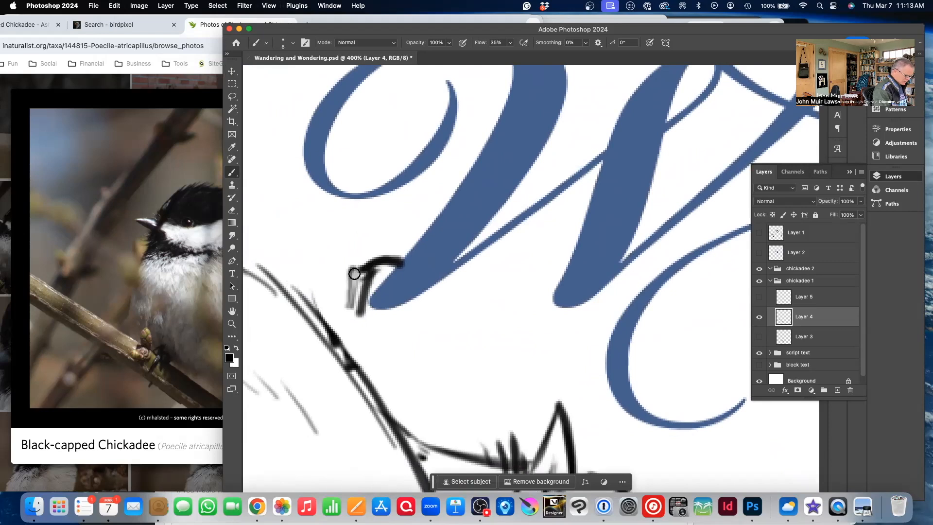
pyautogui.moveTo(356, 295)
pyautogui.mouseDown()
pyautogui.moveTo(353, 268)
pyautogui.moveTo(352, 327)
pyautogui.moveTo(352, 290)
pyautogui.moveTo(388, 268)
pyautogui.mouseUp()
# Thin the curved toe by erasing along its underside beside the W with a smaller eraser
pyautogui.press('e')
pyautogui.press('[')
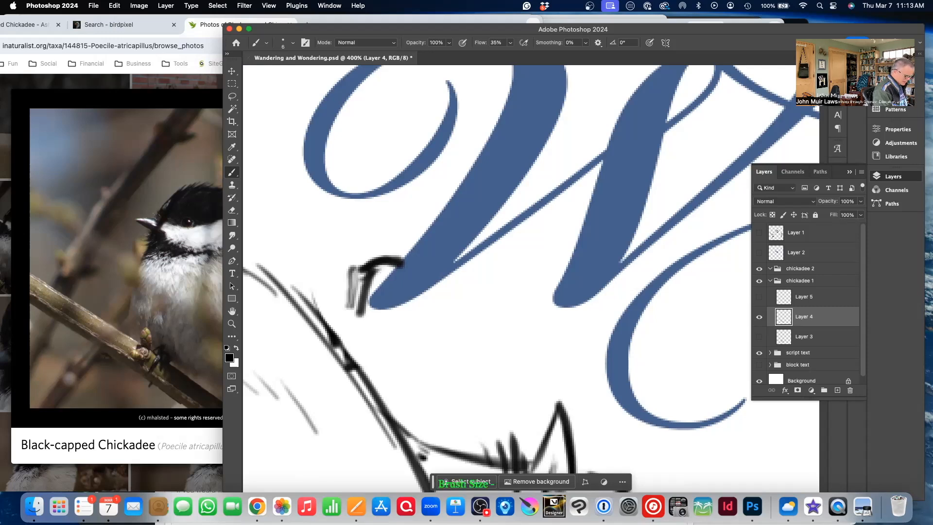
pyautogui.press('[')
pyautogui.press('[')
pyautogui.press('[')
pyautogui.press('[')
pyautogui.moveTo(386, 272)
pyautogui.mouseDown()
pyautogui.moveTo(406, 270)
pyautogui.moveTo(383, 277)
pyautogui.moveTo(384, 268)
pyautogui.mouseUp()
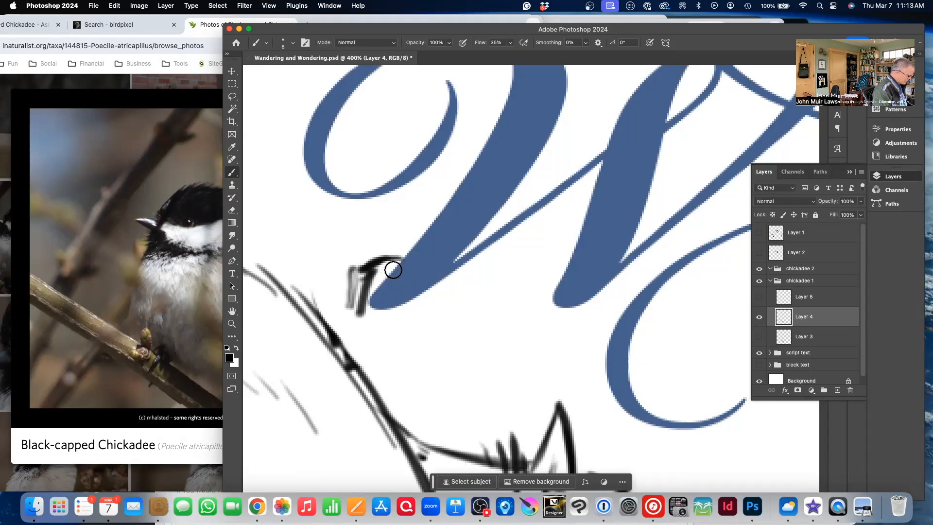
# Draw the remaining black toes and foot outline wrapped around the base of the W
pyautogui.press('super+minus')
pyautogui.press('super+minus')
pyautogui.press('super+minus')
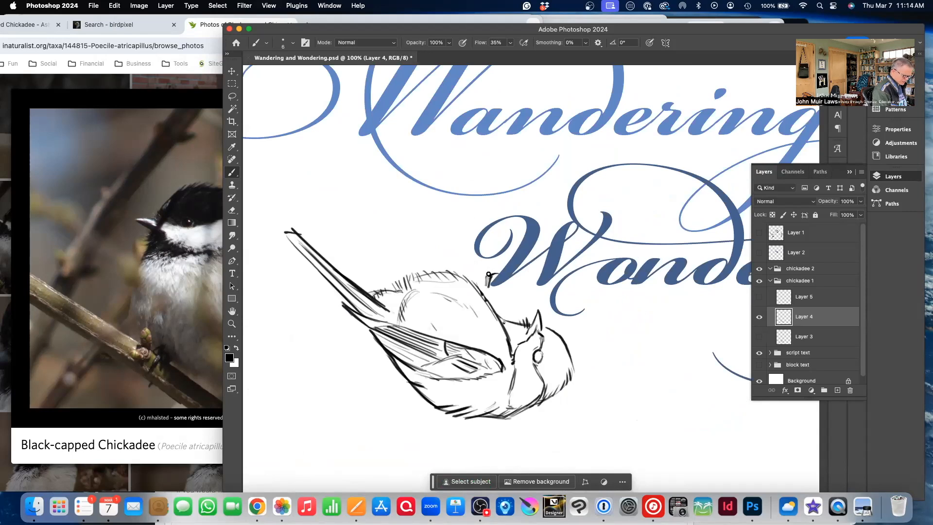
pyautogui.press('b')
pyautogui.moveTo(490, 289)
pyautogui.mouseDown()
pyautogui.moveTo(501, 276)
pyautogui.moveTo(502, 288)
pyautogui.mouseUp()
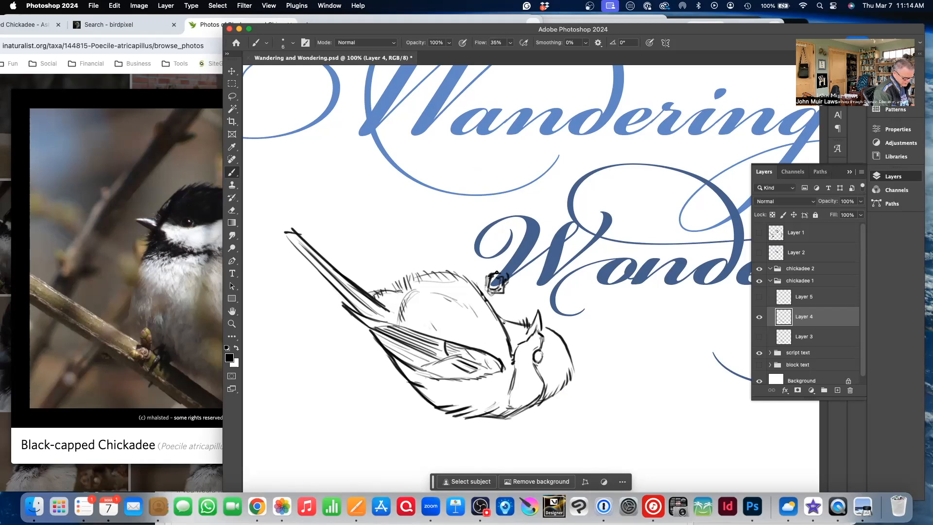
pyautogui.moveTo(512, 278); pyautogui.dragTo(507, 282)
pyautogui.moveTo(494, 276); pyautogui.dragTo(489, 279)
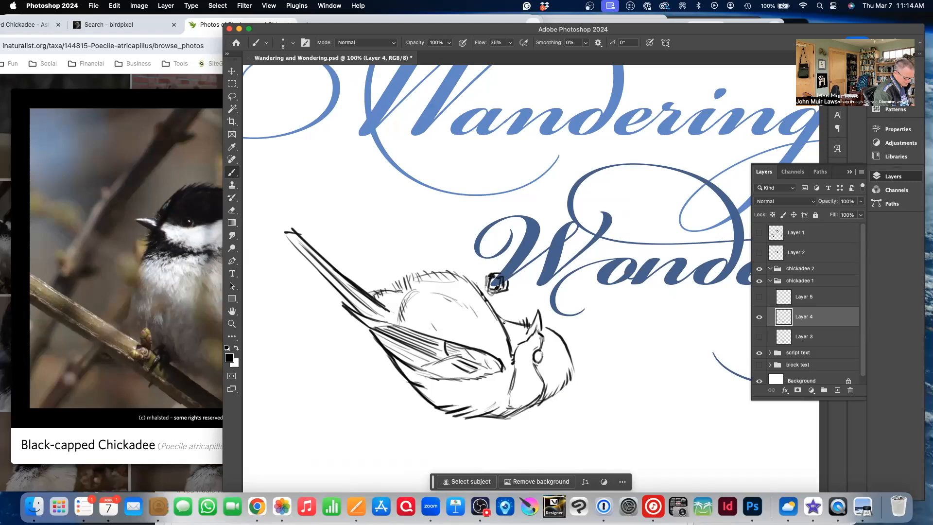
pyautogui.moveTo(487, 295); pyautogui.dragTo(489, 292)
pyautogui.press('e')
pyautogui.moveTo(487, 288); pyautogui.dragTo(488, 293)
pyautogui.press('super+z')
pyautogui.press('super+z')
pyautogui.press('super+z')
pyautogui.press('super+z')
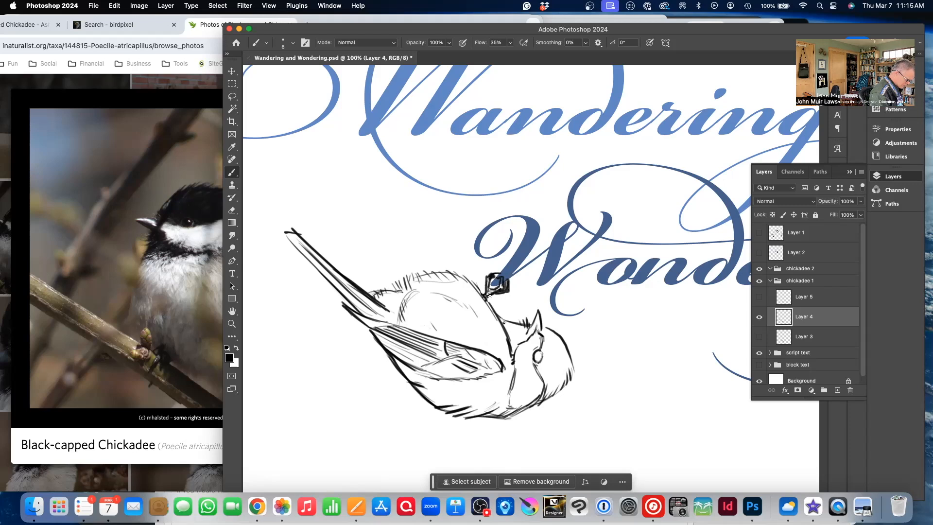
# Draw the short black leg joining the foot to the chickadee's belly
pyautogui.moveTo(496, 292); pyautogui.dragTo(486, 299)
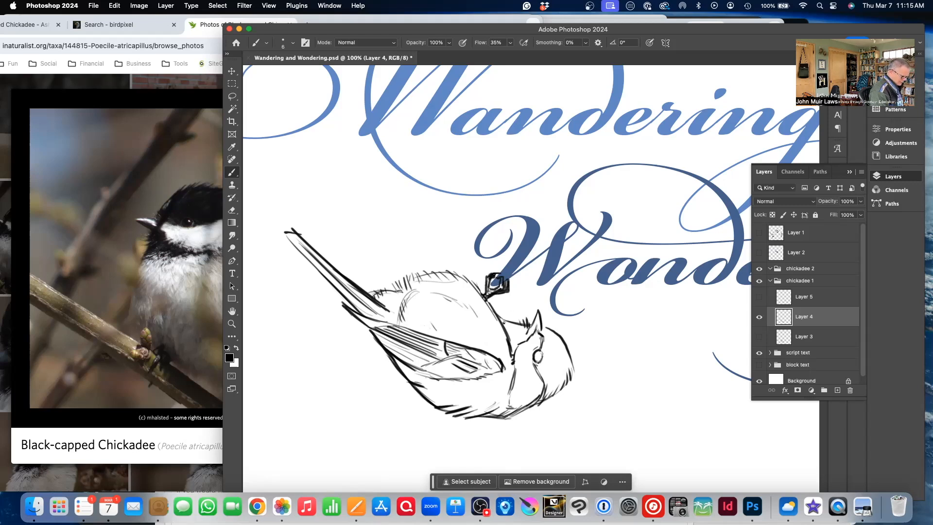
pyautogui.press('e')
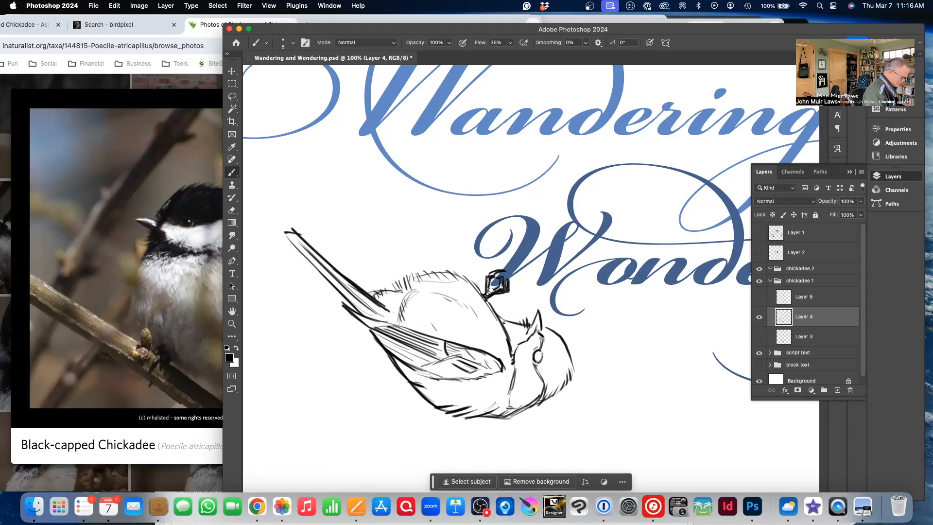
# Add a new layer above Layer 4 in the chickadee 1 group and toggle its visibility off and on
pyautogui.click(837, 390)
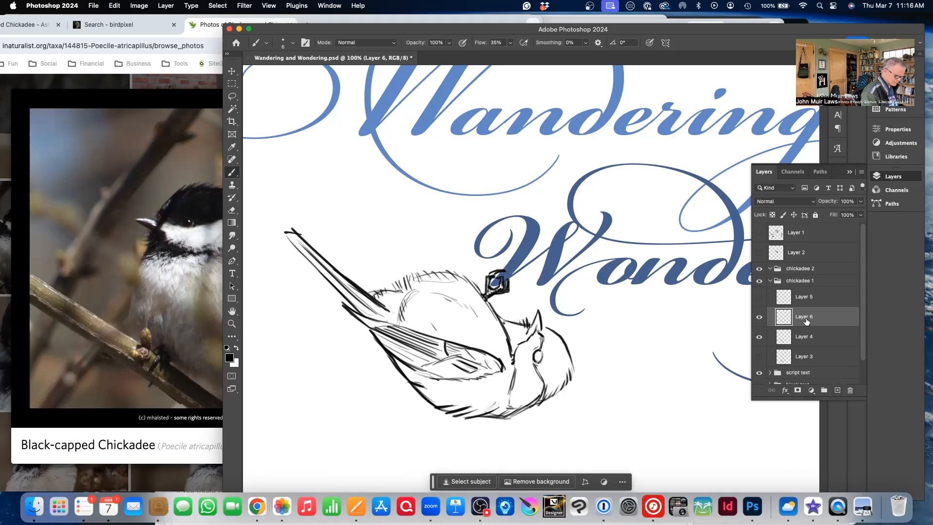
pyautogui.click(759, 317)
pyautogui.click(759, 317)
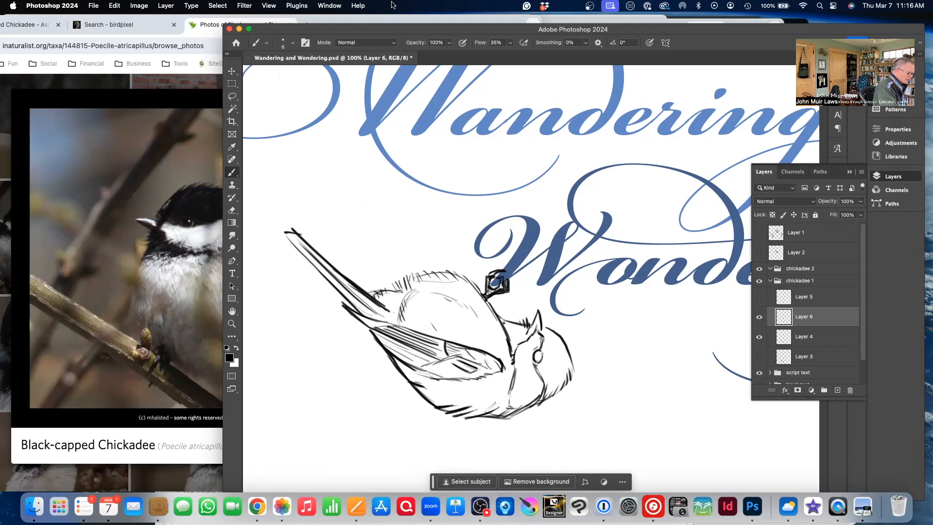
# Choose the Kyle's Paintbox - Bristle Supreme brush from the brush presets
pyautogui.click(266, 43)
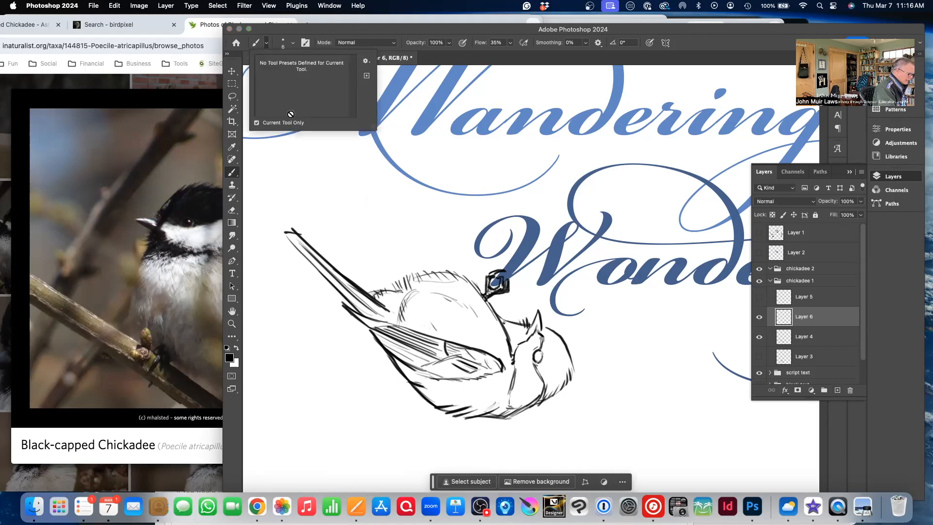
pyautogui.click(266, 44)
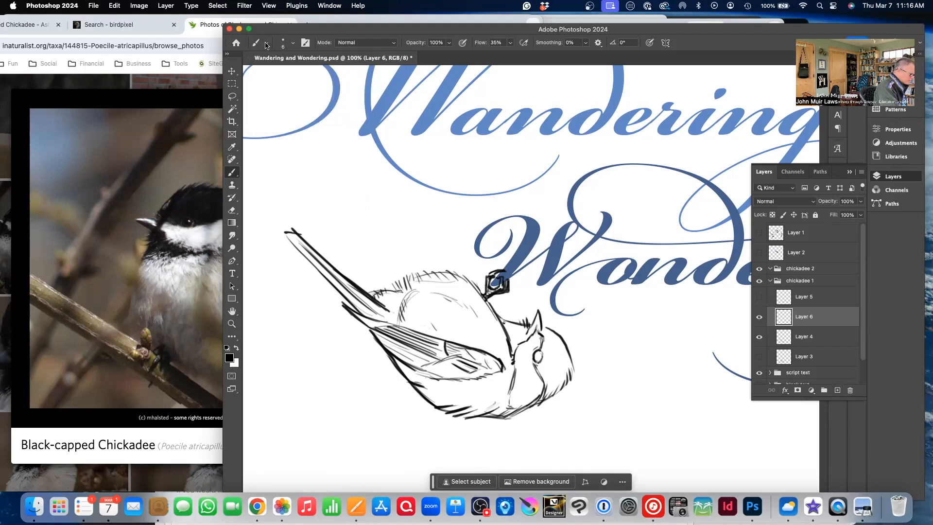
pyautogui.click(266, 43)
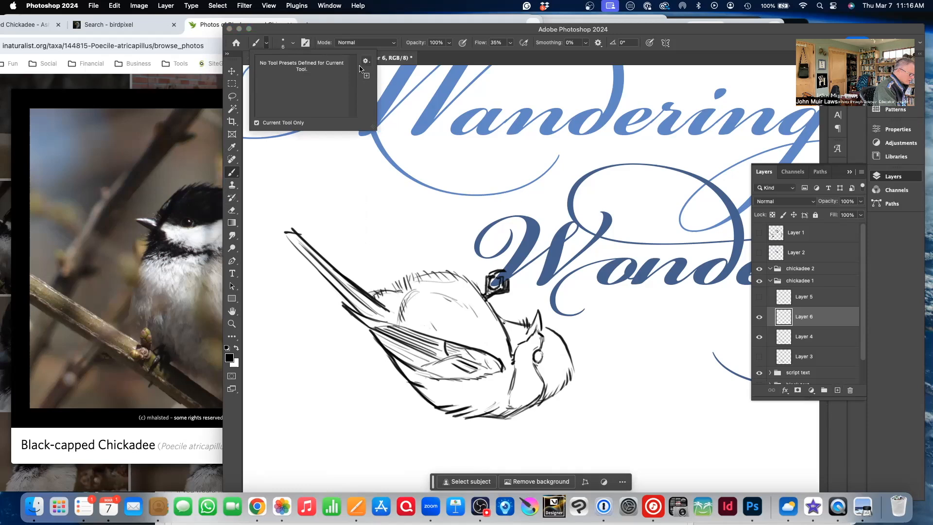
pyautogui.click(282, 44)
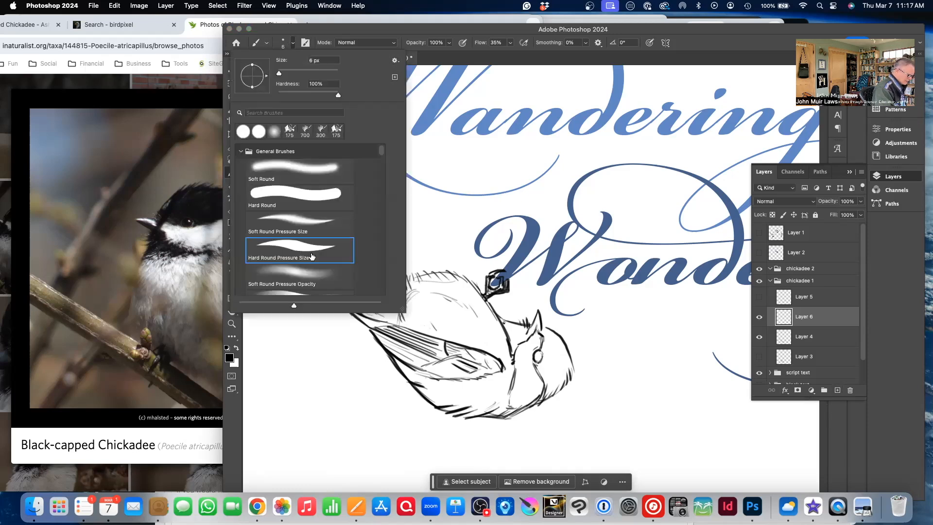
pyautogui.moveTo(382, 152); pyautogui.dragTo(382, 236)
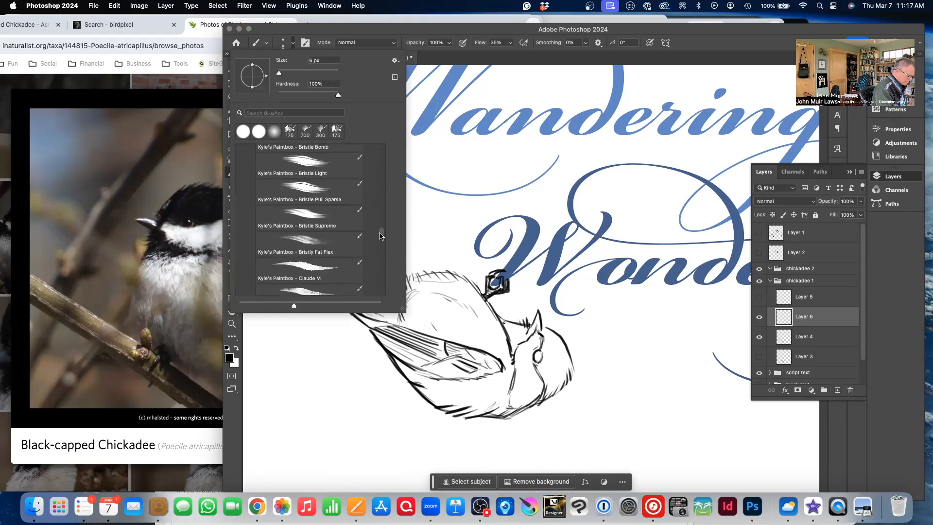
pyautogui.click(303, 220)
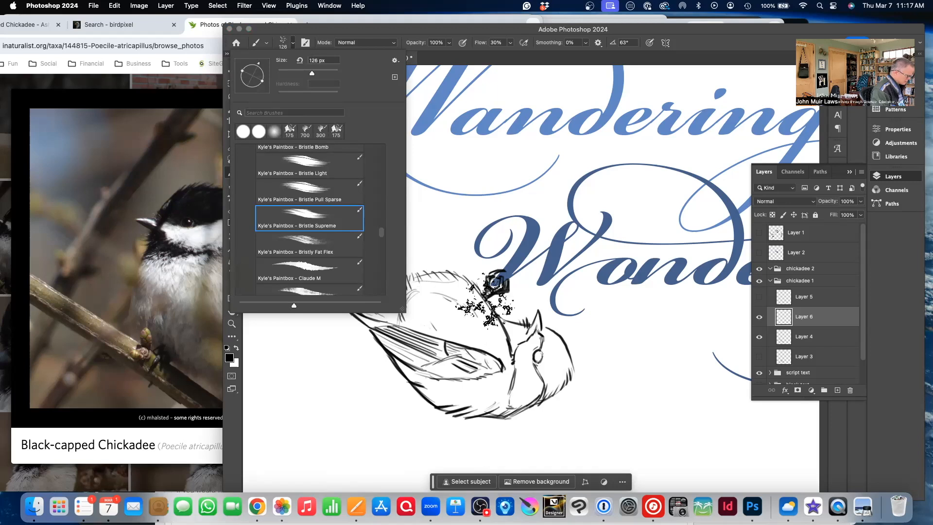
pyautogui.press('[')
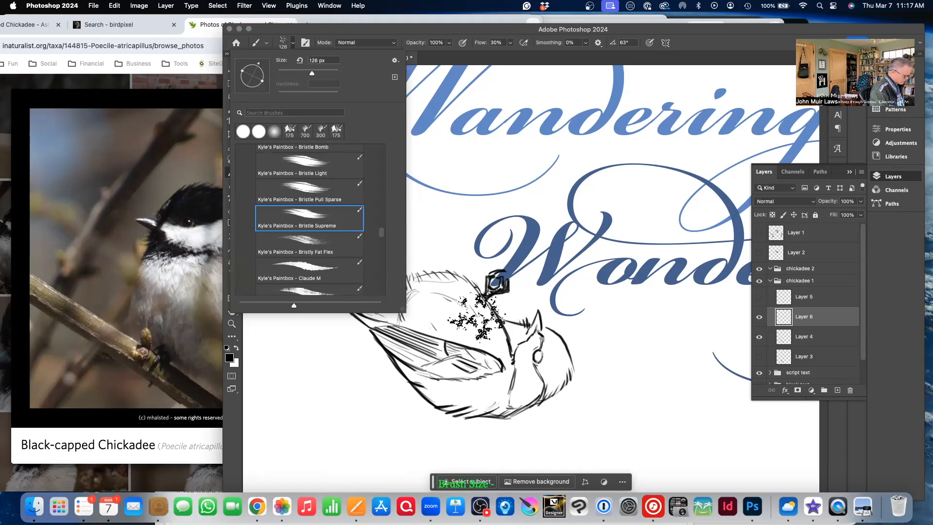
pyautogui.click(421, 248)
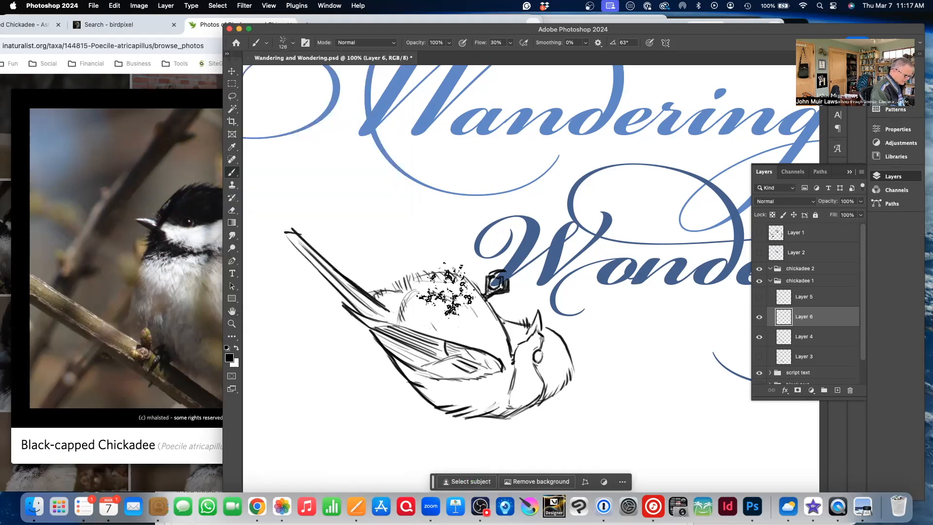
# Undo the last change, redo the Layer 6 visibility change, and reselect the Brush tool
pyautogui.press('super+z')
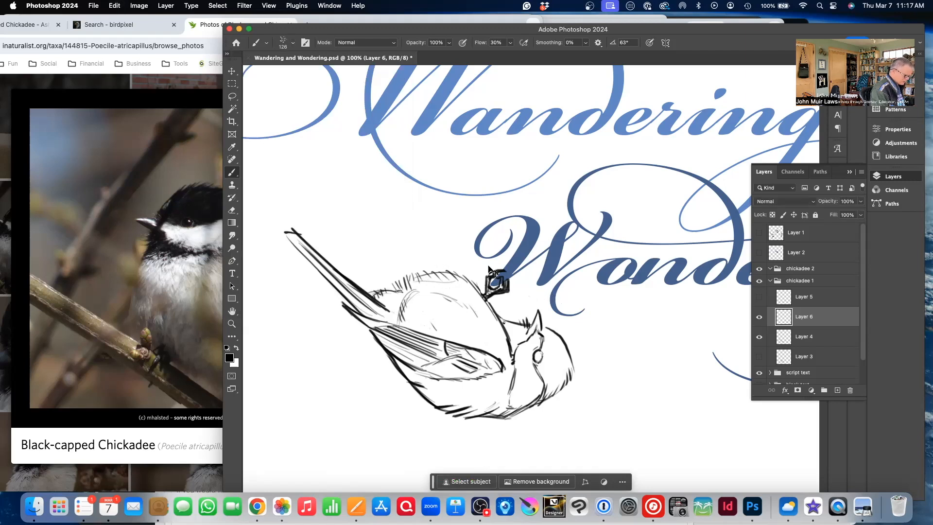
pyautogui.click(117, 7)
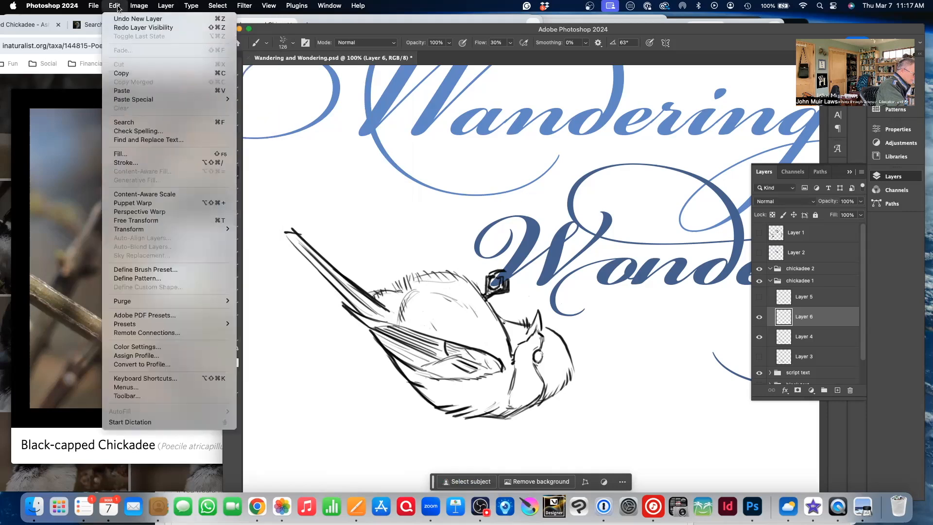
pyautogui.click(128, 28)
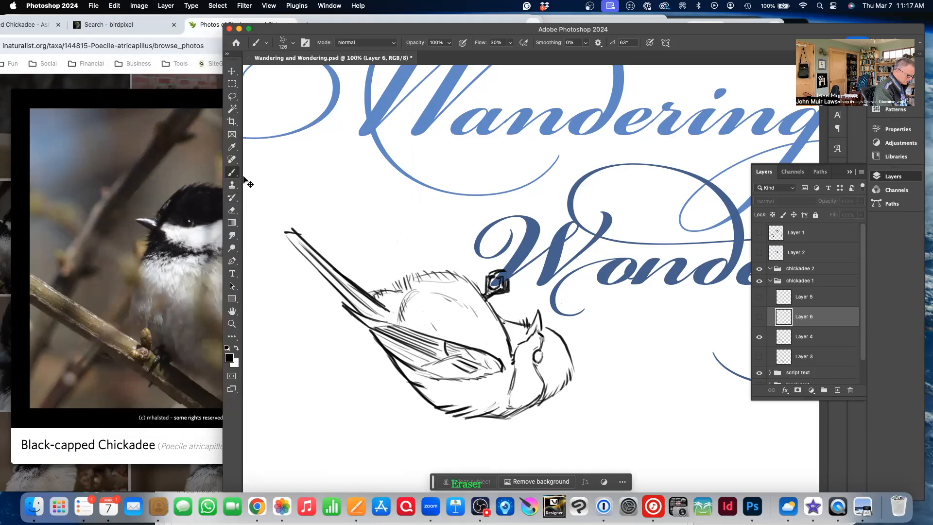
pyautogui.click(232, 159)
pyautogui.click(232, 172)
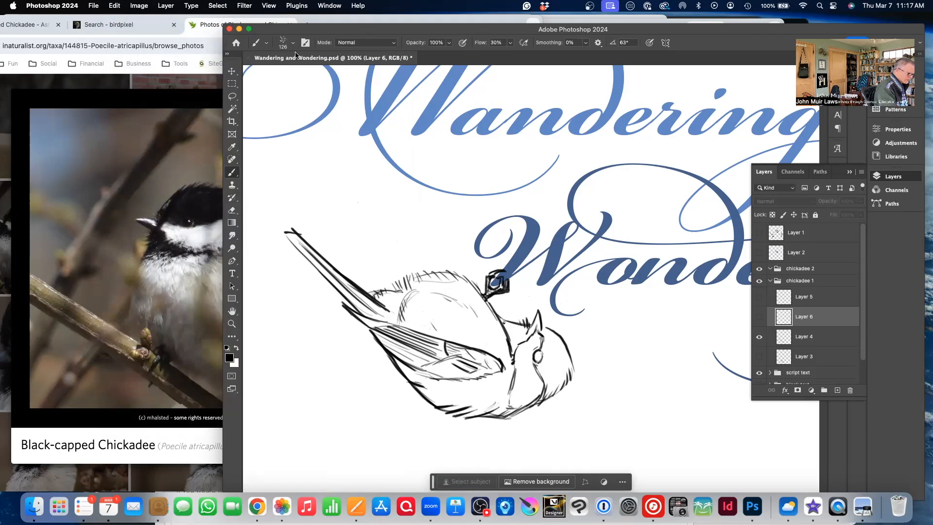
# Reselect the Kyle's Paintbox - Bristle Supreme brush and make Layer 6 visible for painting
pyautogui.click(284, 44)
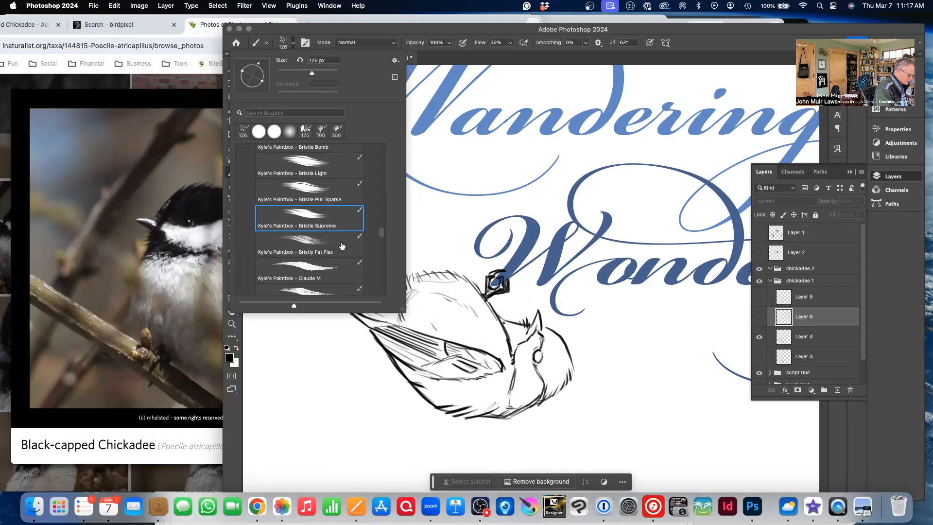
pyautogui.click(314, 212)
pyautogui.click(437, 208)
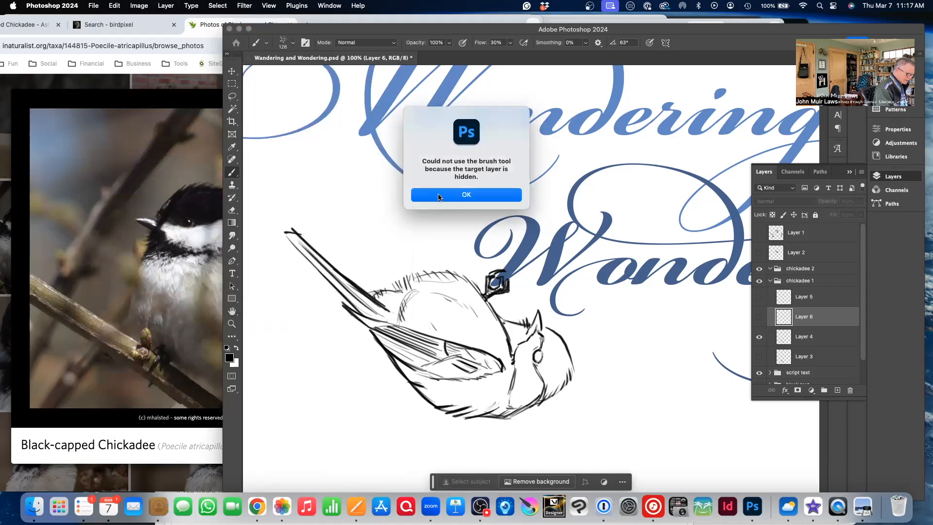
pyautogui.click(438, 195)
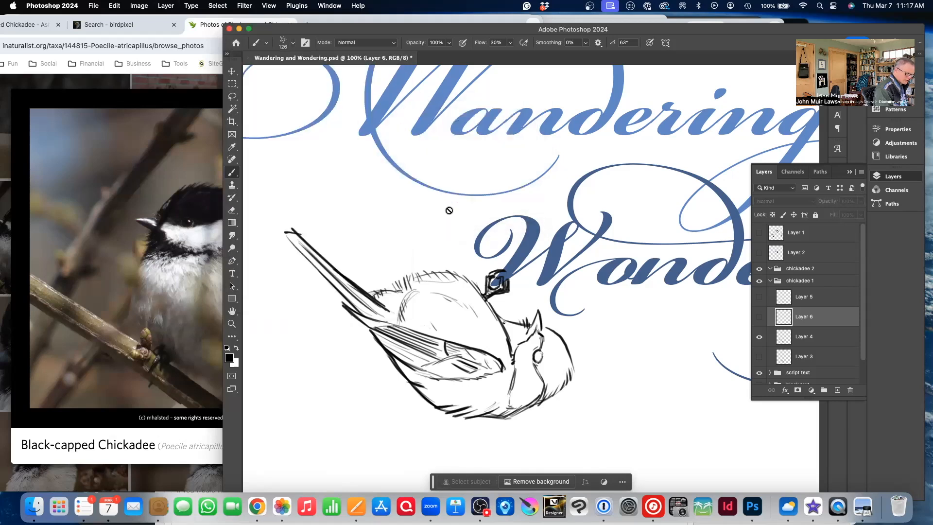
pyautogui.click(759, 317)
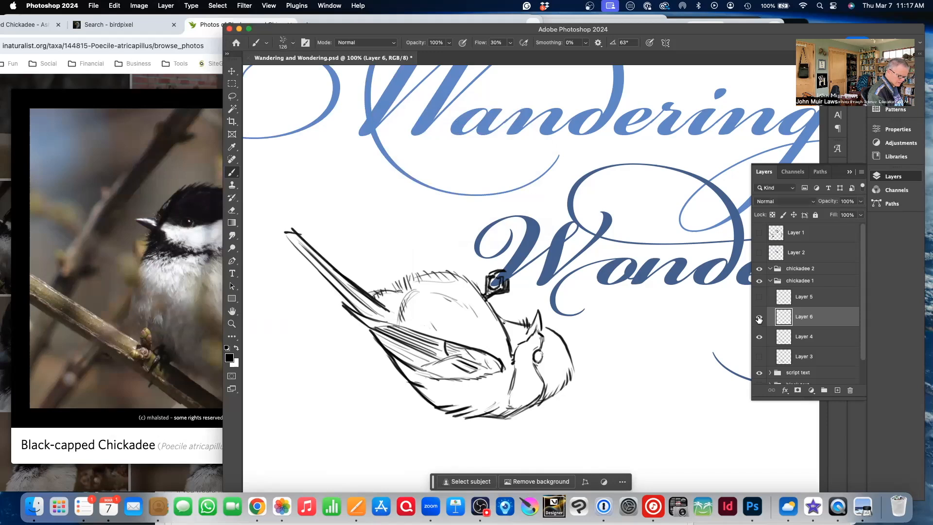
pyautogui.click(759, 317)
pyautogui.click(759, 318)
# Test the bristle brush with black strokes in the empty area above the chickadee, and undo them
pyautogui.moveTo(425, 287); pyautogui.dragTo(413, 238)
pyautogui.moveTo(374, 208)
pyautogui.mouseDown()
pyautogui.moveTo(437, 202)
pyautogui.moveTo(359, 228)
pyautogui.mouseUp()
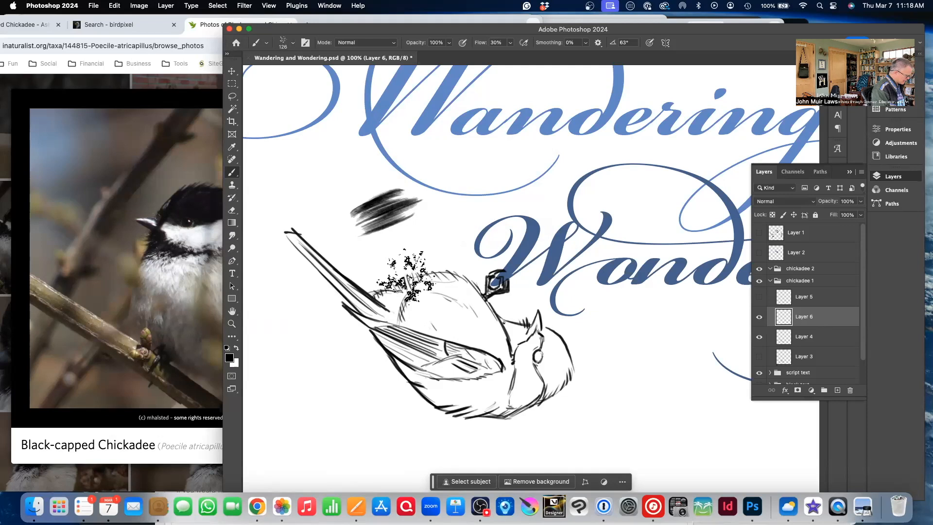
pyautogui.press('super+z')
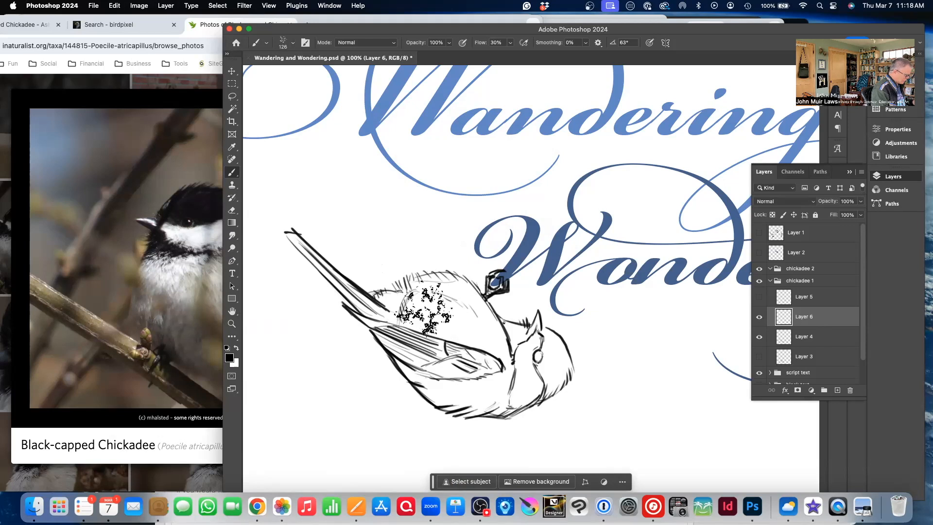
# Reduce the bristle brush size to 30 px, test it with a short stroke above the chickadee, and undo the stroke
pyautogui.press('[')
pyautogui.press('[')
pyautogui.press('[')
pyautogui.press('[')
pyautogui.press('[')
pyautogui.press('[')
pyautogui.press('[')
pyautogui.press('[')
pyautogui.press('[')
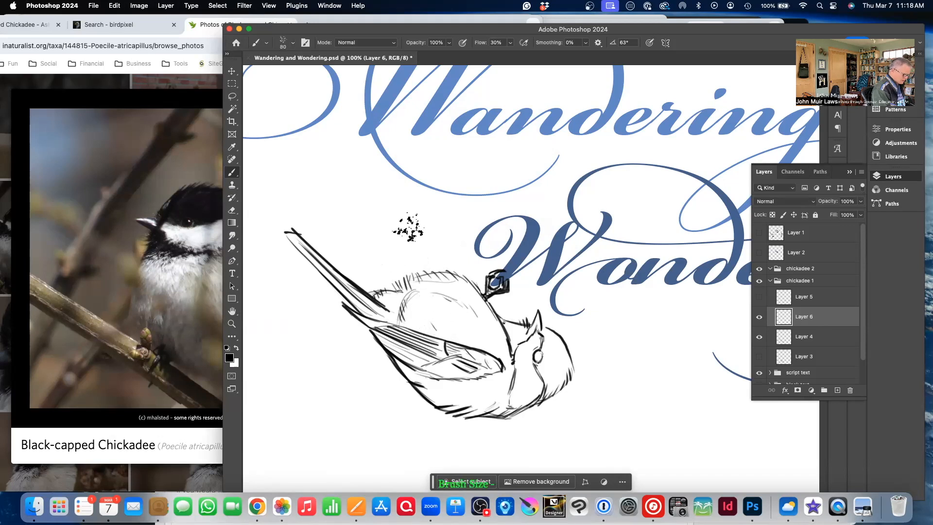
pyautogui.press('[')
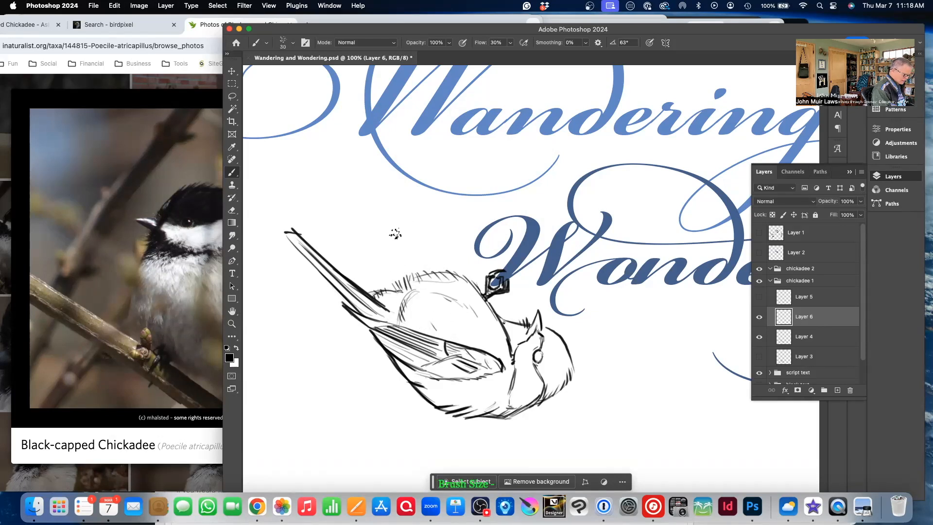
pyautogui.moveTo(393, 241); pyautogui.dragTo(426, 224)
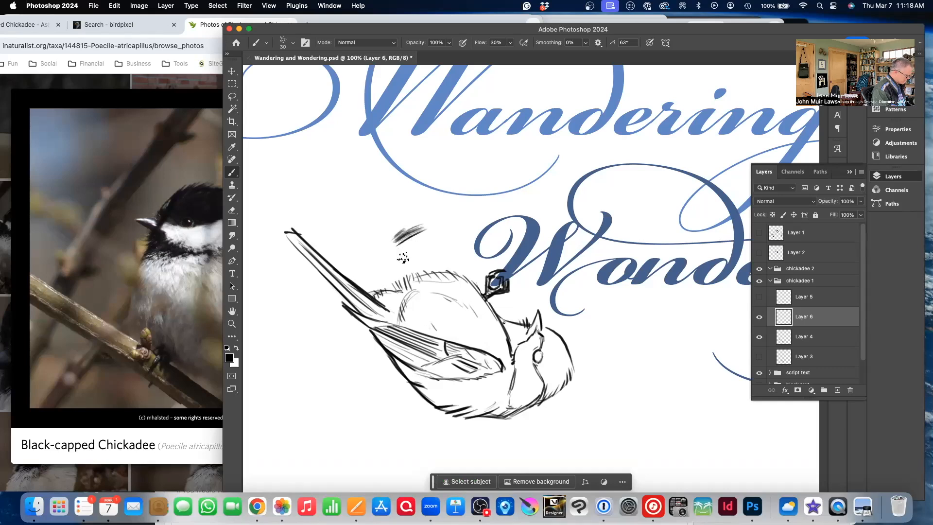
pyautogui.press('super+z')
pyautogui.press('super+z')
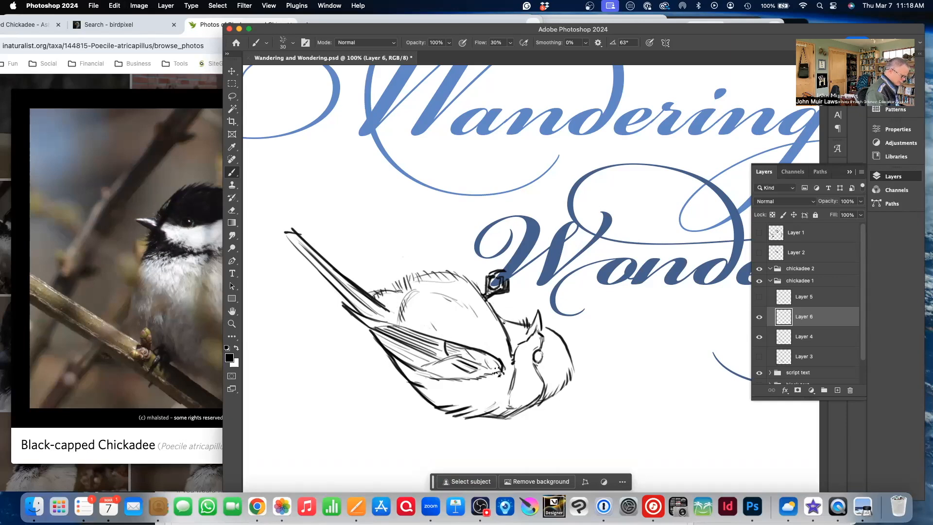
# Switch to Chrome and browse the Black-capped Chickadee gallery to open the photo of the bird on a frosted branch against blue sky
pyautogui.click(177, 295)
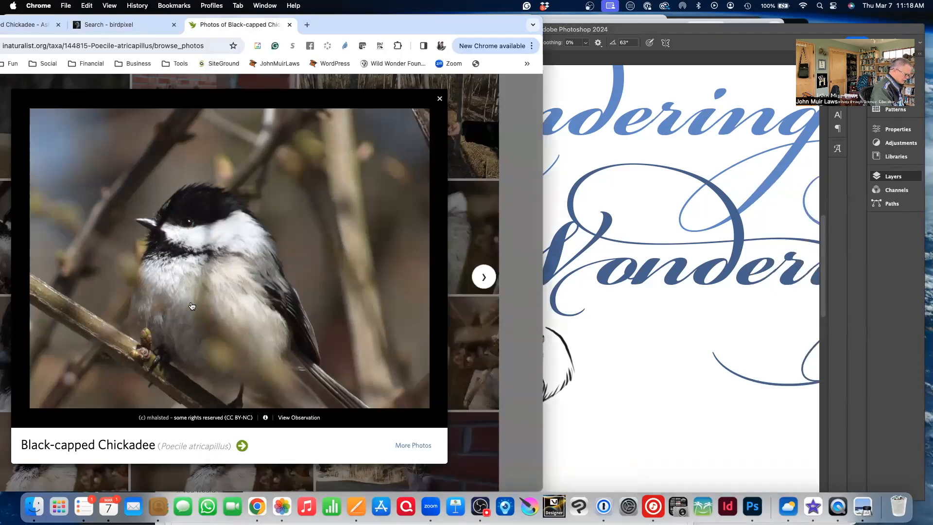
pyautogui.click(439, 98)
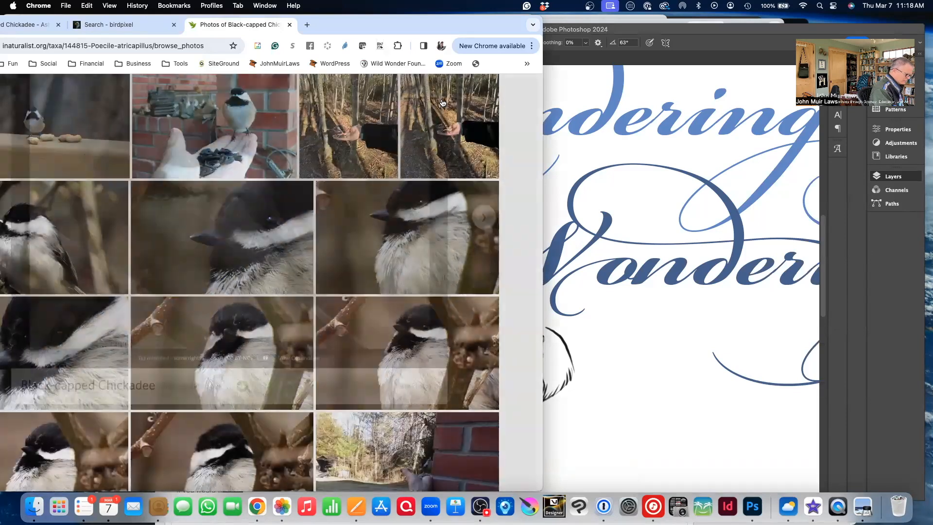
pyautogui.moveTo(540, 379); pyautogui.dragTo(640, 356)
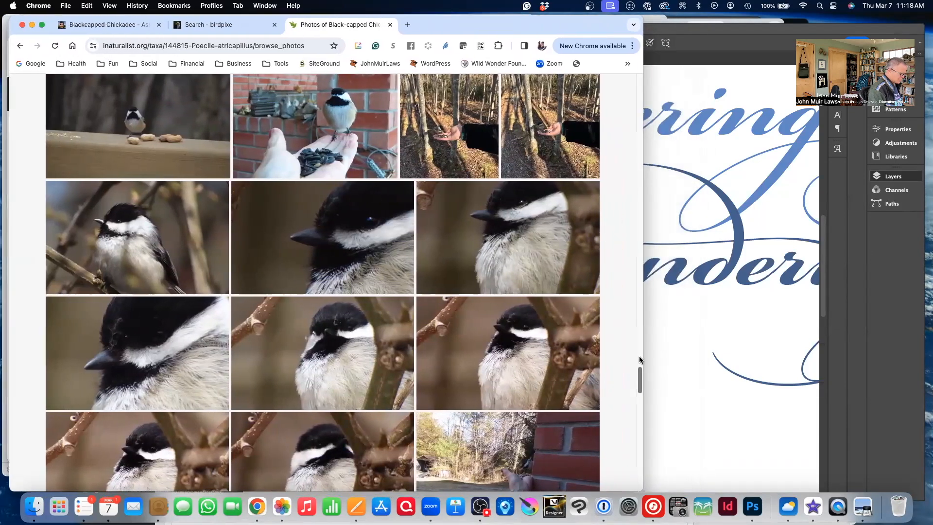
pyautogui.scroll(20, 638, 362)
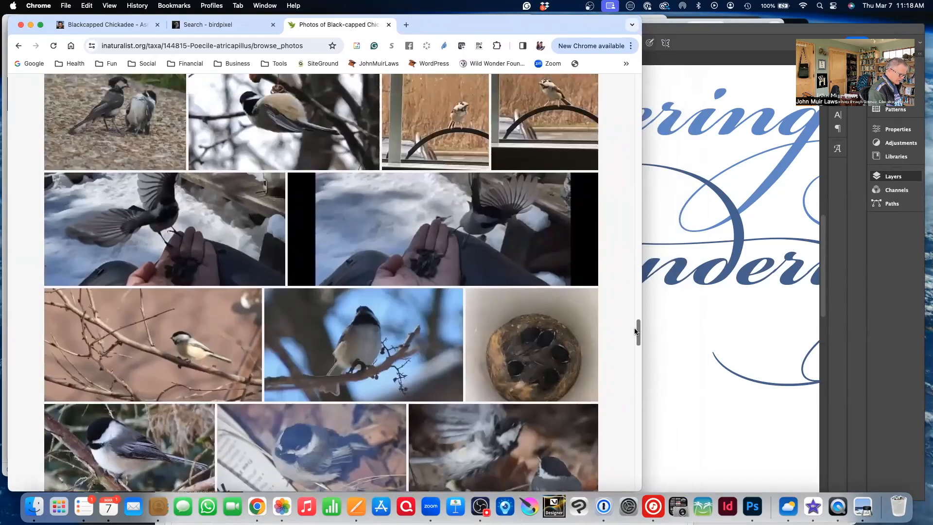
pyautogui.scroll(12, 628, 279)
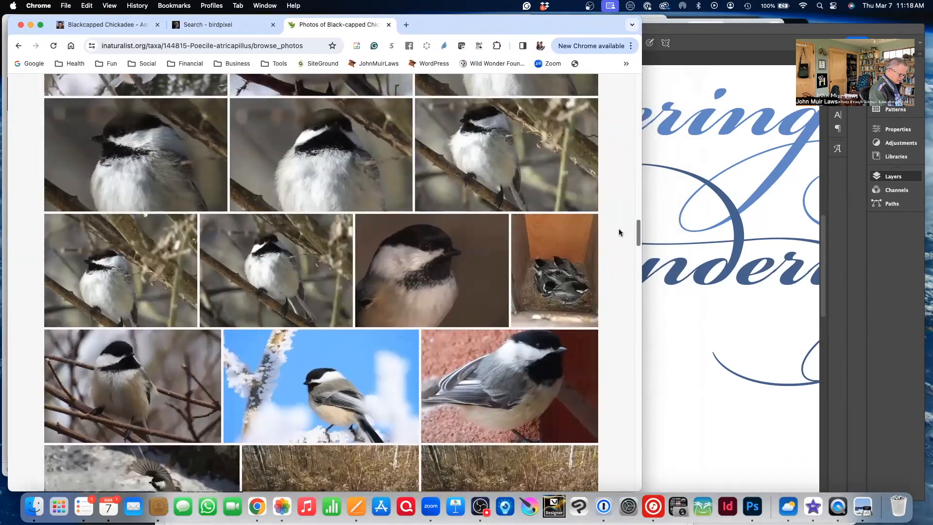
pyautogui.scroll(-4, 620, 232)
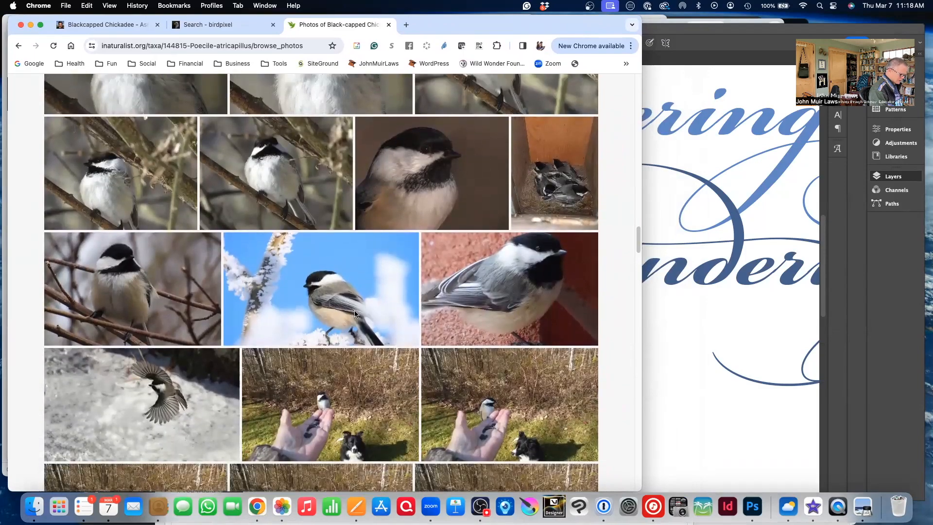
pyautogui.click(339, 316)
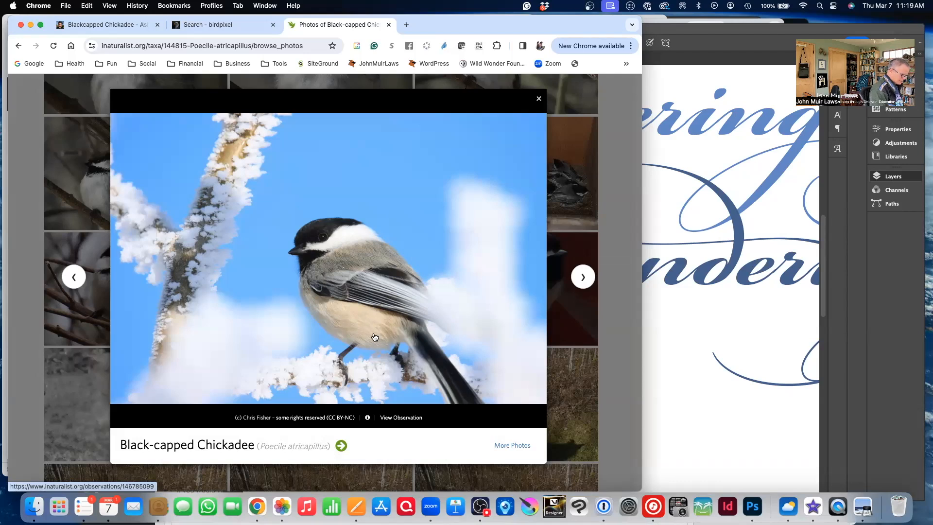
# View the enlarged photo of the chickadee on the snowy feeder and the photo following it as colour references
pyautogui.click(538, 98)
pyautogui.moveTo(637, 243); pyautogui.dragTo(628, 213)
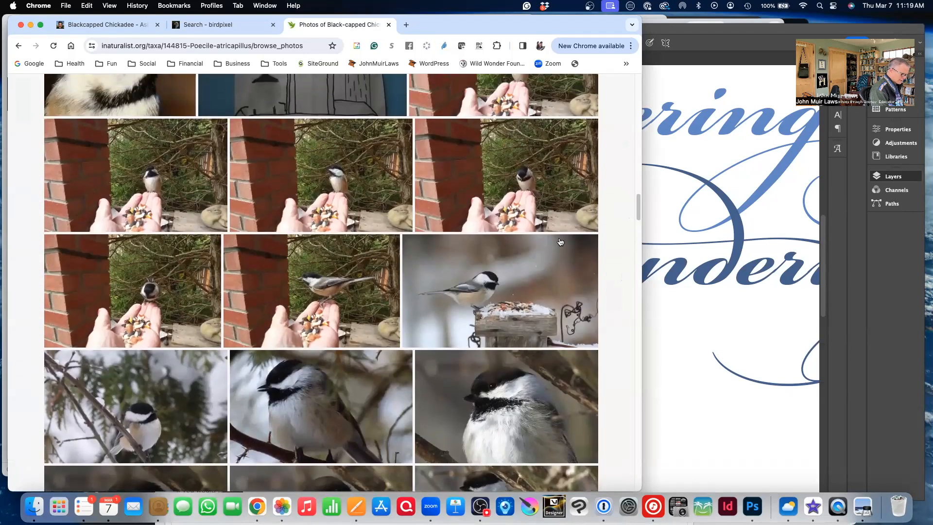
pyautogui.click(492, 292)
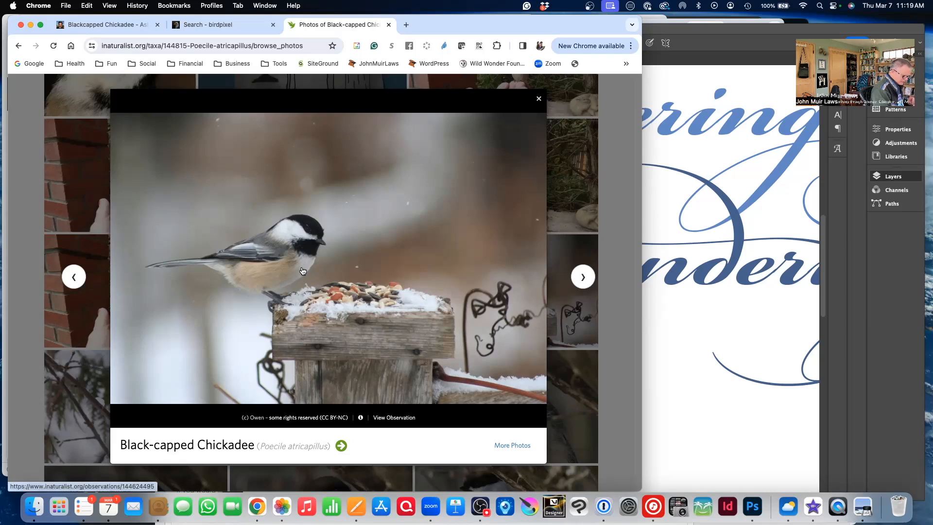
pyautogui.click(583, 279)
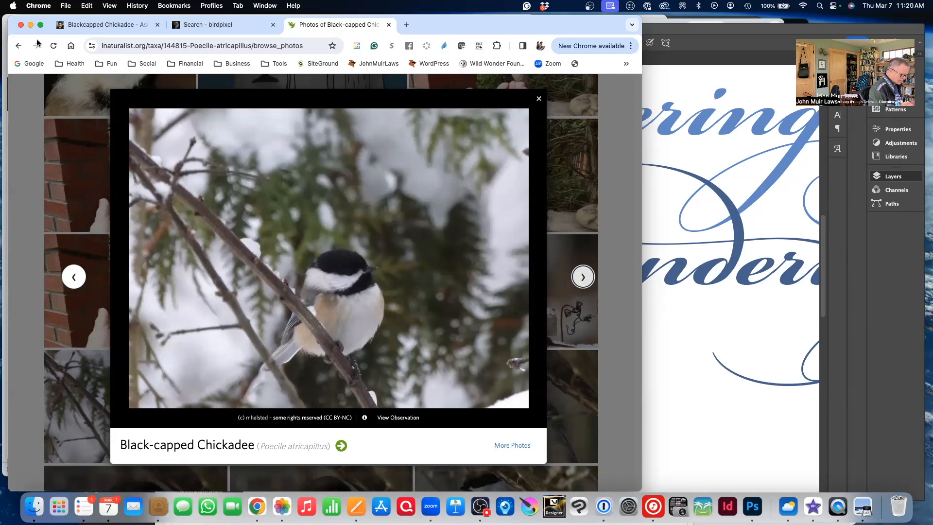
# Switch back to Photoshop and set the foreground colour to pale buff, #fae2b9
pyautogui.click(666, 320)
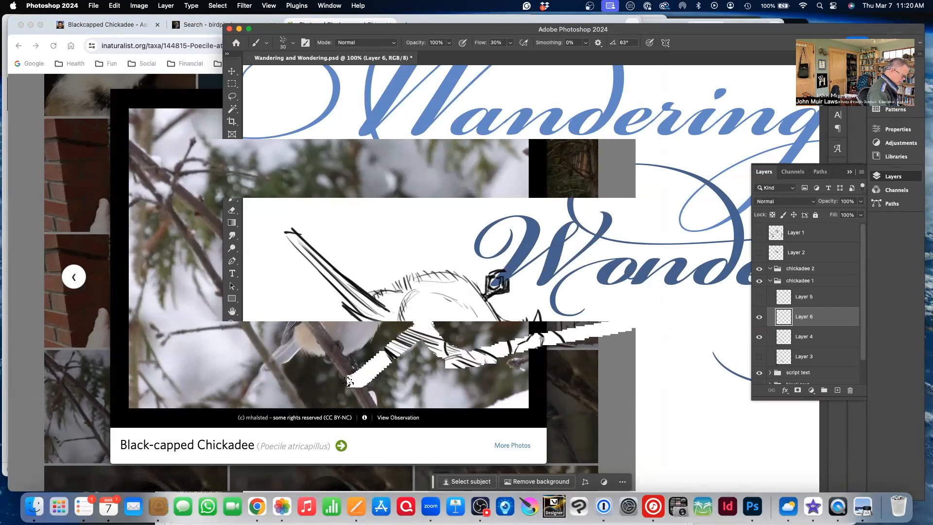
pyautogui.click(233, 358)
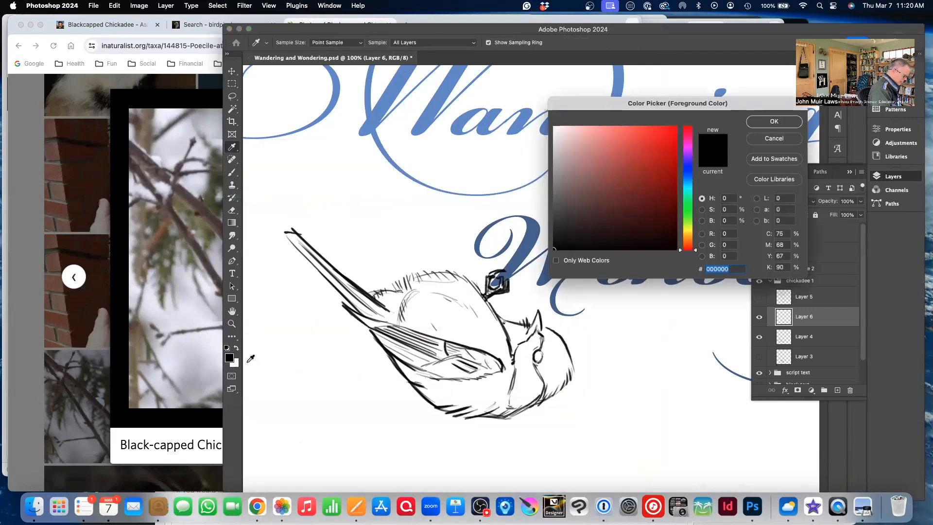
pyautogui.click(680, 238)
pyautogui.moveTo(619, 143); pyautogui.dragTo(590, 129)
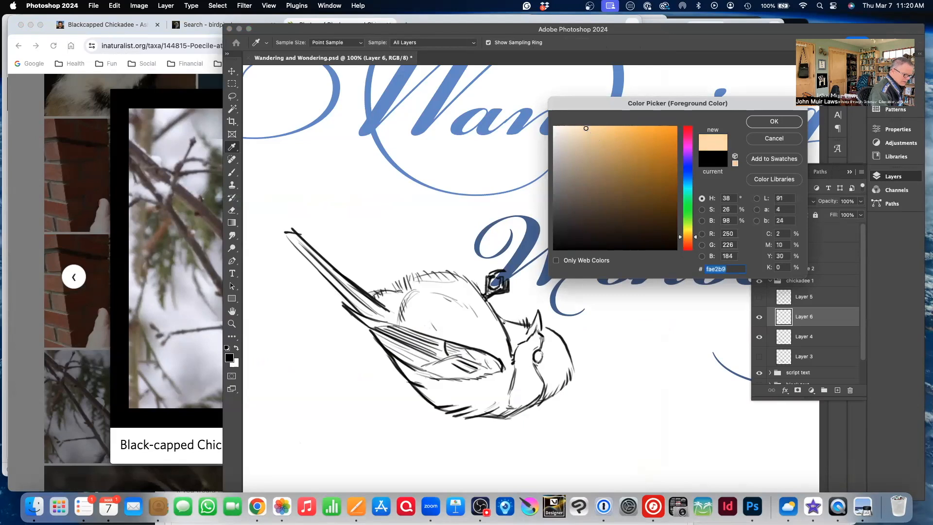
pyautogui.click(774, 121)
# Paint the chickadee's flank and belly with the buff bristle brush on Layer 6, filling up to the wing and belly outline
pyautogui.press('b')
pyautogui.moveTo(408, 312)
pyautogui.mouseDown()
pyautogui.moveTo(413, 325)
pyautogui.moveTo(398, 317)
pyautogui.moveTo(411, 323)
pyautogui.moveTo(423, 303)
pyautogui.moveTo(445, 326)
pyautogui.moveTo(438, 307)
pyautogui.moveTo(488, 340)
pyautogui.moveTo(472, 311)
pyautogui.moveTo(469, 335)
pyautogui.moveTo(456, 338)
pyautogui.moveTo(493, 350)
pyautogui.moveTo(489, 332)
pyautogui.moveTo(497, 351)
pyautogui.moveTo(483, 343)
pyautogui.moveTo(499, 354)
pyautogui.moveTo(496, 346)
pyautogui.mouseUp()
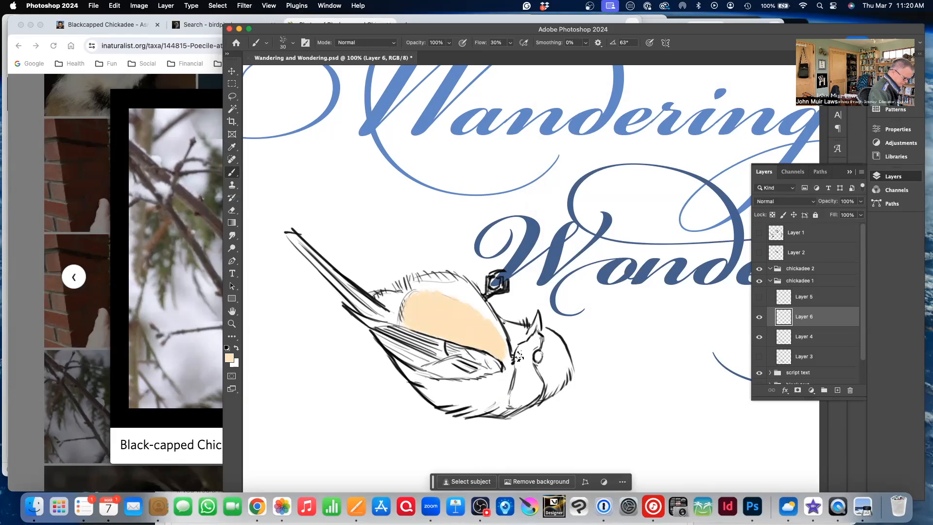
pyautogui.moveTo(429, 286)
pyautogui.mouseDown()
pyautogui.moveTo(456, 300)
pyautogui.moveTo(423, 290)
pyautogui.moveTo(454, 288)
pyautogui.moveTo(445, 281)
pyautogui.moveTo(474, 306)
pyautogui.moveTo(454, 284)
pyautogui.moveTo(486, 330)
pyautogui.moveTo(467, 294)
pyautogui.moveTo(495, 328)
pyautogui.moveTo(477, 297)
pyautogui.moveTo(504, 363)
pyautogui.mouseUp()
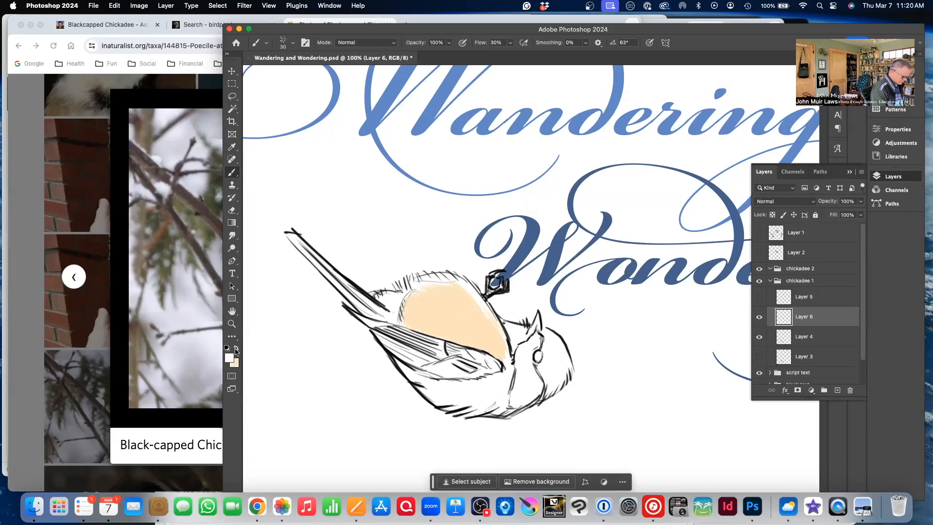
# Set white (#ffffff) as the foreground colour and start painting the chickadee's cheek beside the beak on Layer 6
pyautogui.click(230, 358)
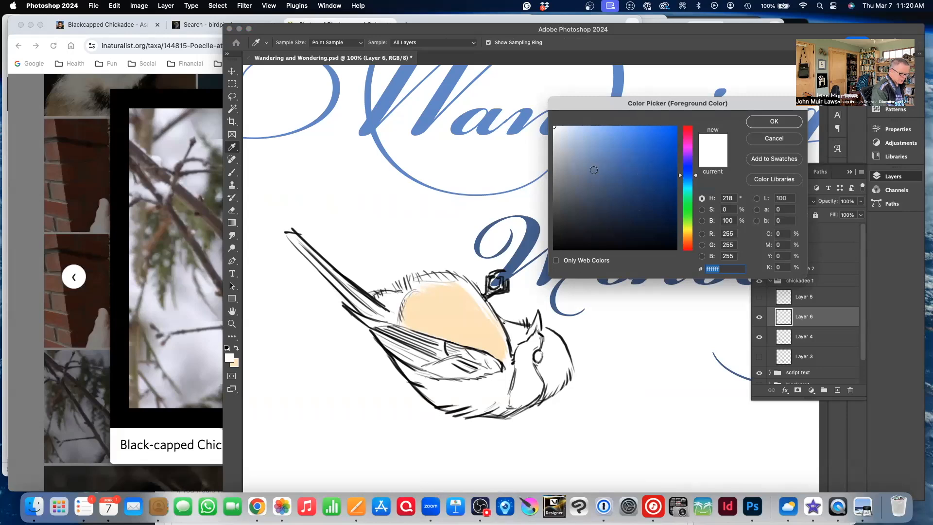
pyautogui.click(774, 122)
pyautogui.press('b')
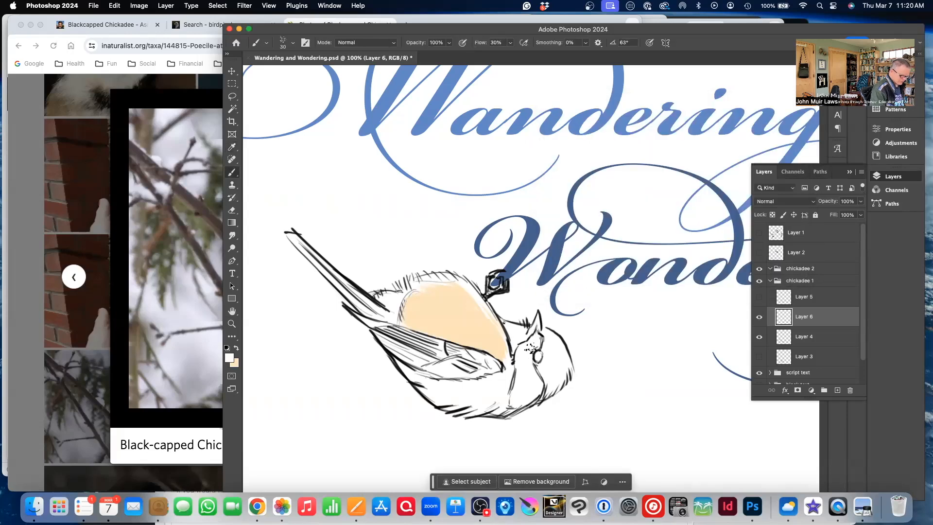
pyautogui.moveTo(534, 338)
pyautogui.mouseDown()
pyautogui.moveTo(518, 353)
pyautogui.moveTo(539, 341)
pyautogui.mouseUp()
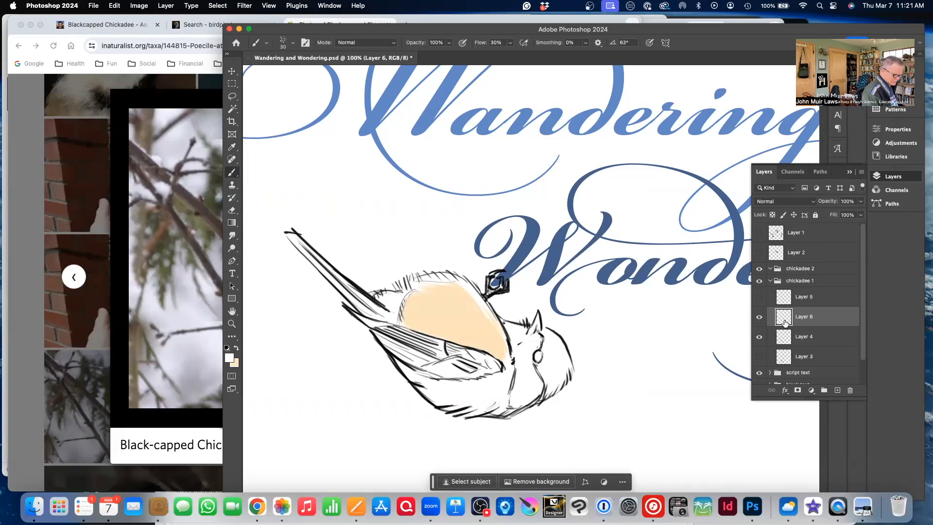
# Move the Layer 4 sketch above Layer 6 in the chickadee 1 group and undo the stray white stroke on it
pyautogui.click(759, 337)
pyautogui.click(759, 338)
pyautogui.moveTo(811, 343); pyautogui.dragTo(808, 310)
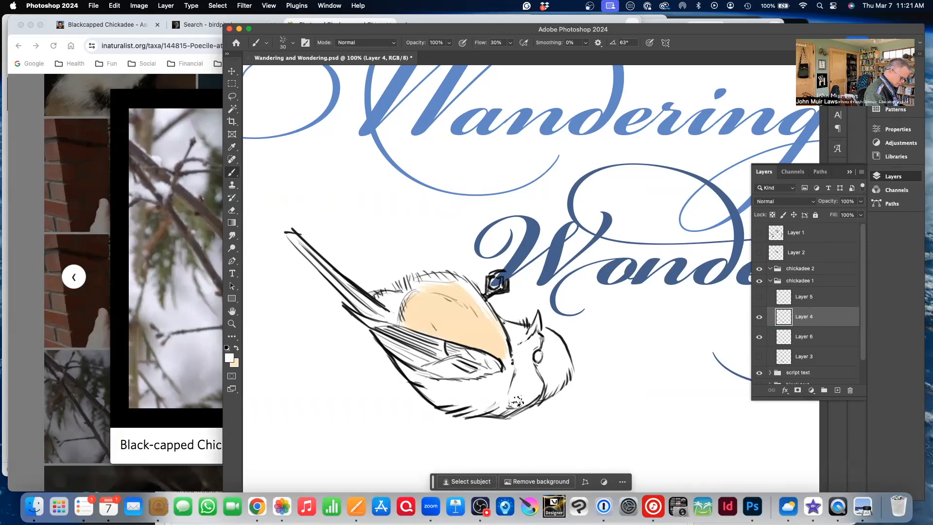
pyautogui.press('super+z')
# Toggle the visibility of Layer 5 and Layer 4 on and off to check what each contains
pyautogui.click(759, 297)
pyautogui.click(759, 297)
pyautogui.click(759, 296)
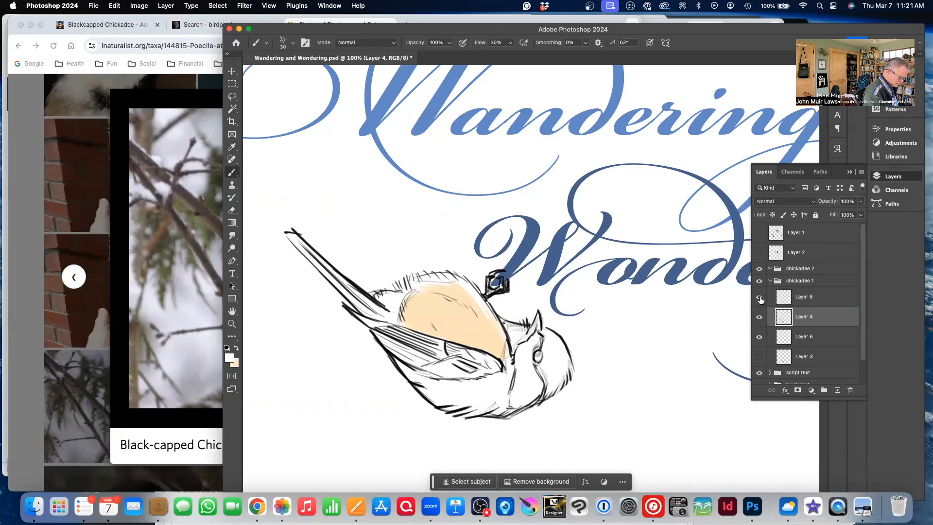
pyautogui.click(759, 297)
pyautogui.click(760, 317)
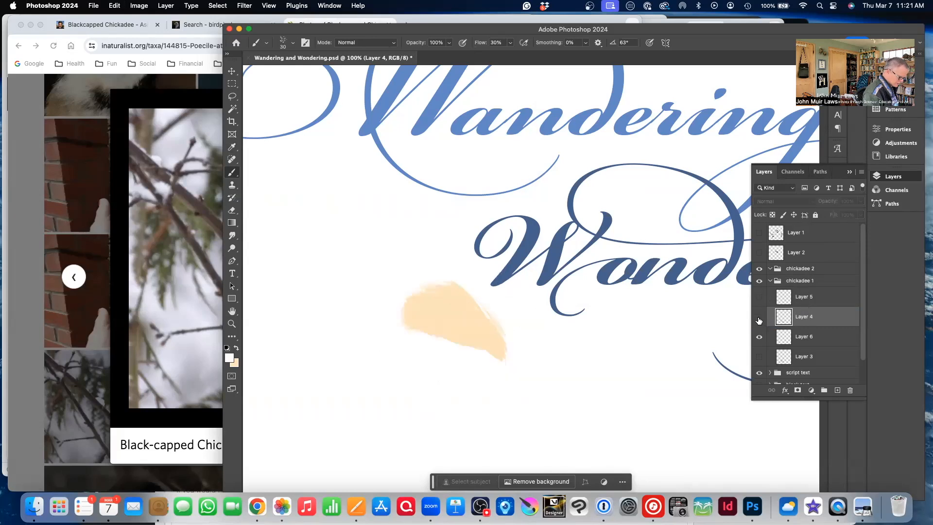
pyautogui.click(759, 320)
pyautogui.click(759, 321)
pyautogui.click(760, 322)
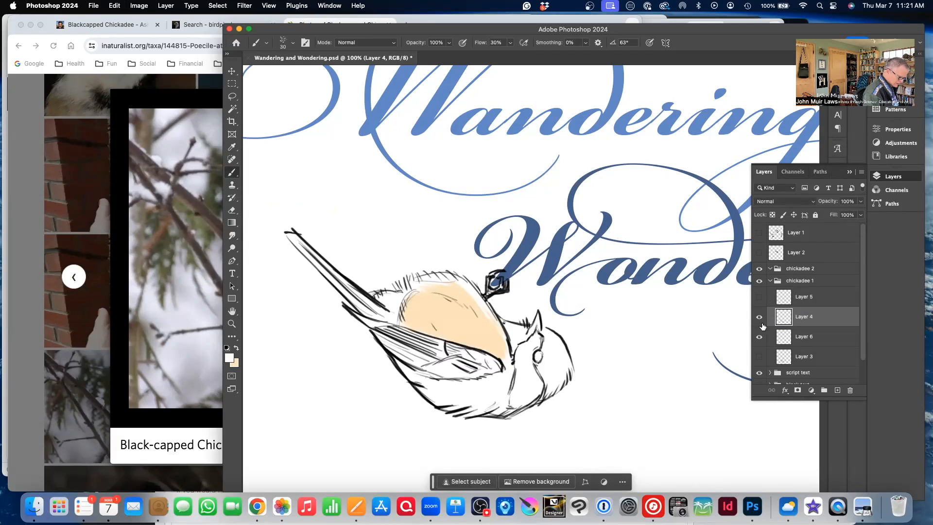
# Select Layer 6, toggle its visibility to check the painted colour, and hide the Background layer
pyautogui.click(799, 341)
pyautogui.click(759, 341)
pyautogui.click(759, 341)
pyautogui.click(759, 341)
pyautogui.click(759, 341)
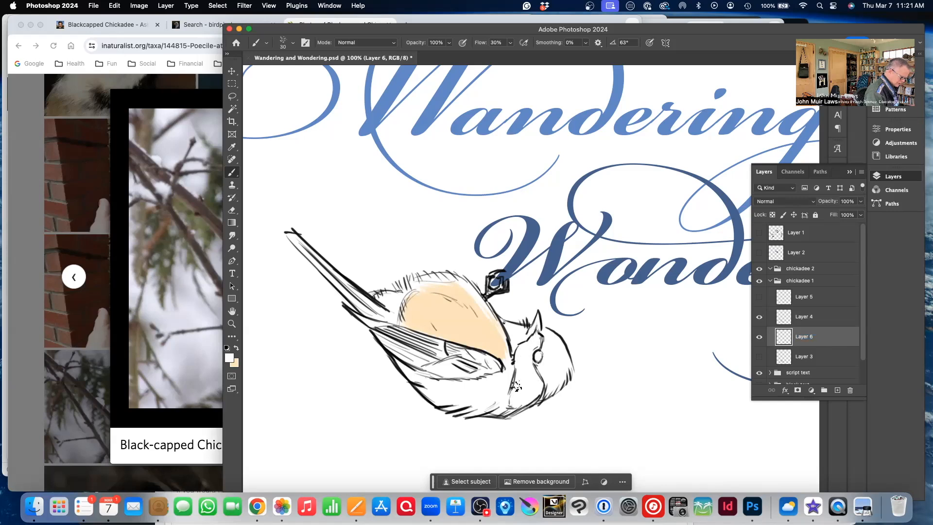
pyautogui.scroll(-2, 864, 360)
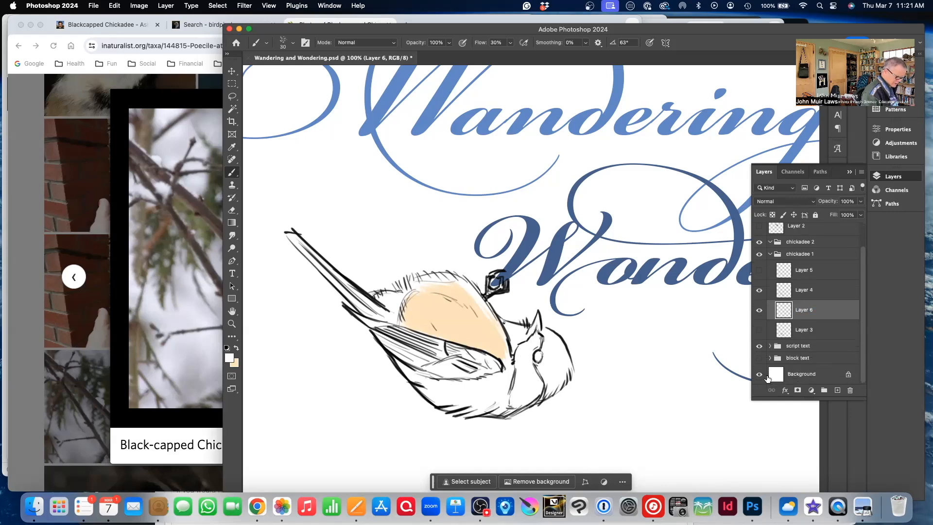
pyautogui.click(759, 374)
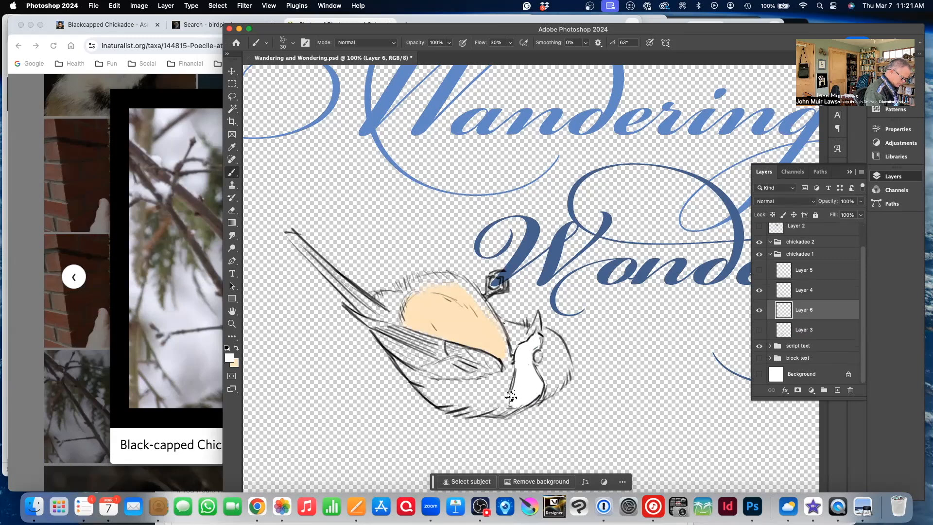
# Paint the chickadee's rump and belly edge white on Layer 6, and touch up the flank with the buff sampled from the belly
pyautogui.moveTo(382, 296)
pyautogui.mouseDown()
pyautogui.moveTo(395, 308)
pyautogui.moveTo(395, 298)
pyautogui.moveTo(405, 301)
pyautogui.mouseUp()
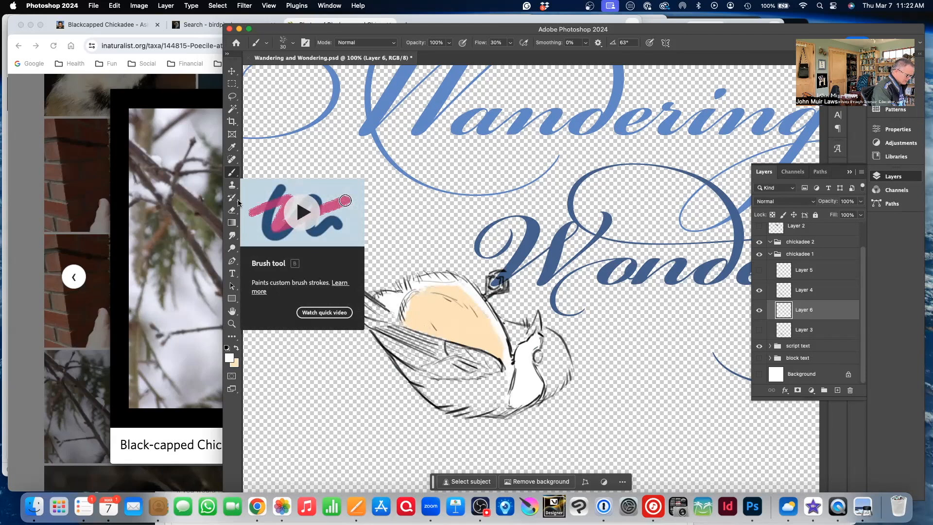
pyautogui.click(232, 148)
pyautogui.click(454, 317)
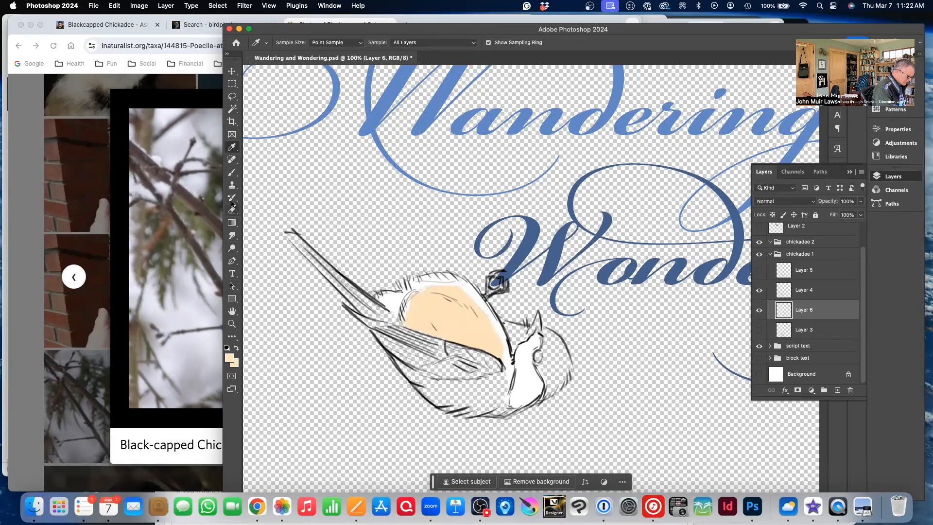
pyautogui.click(232, 173)
pyautogui.moveTo(406, 312)
pyautogui.mouseDown()
pyautogui.moveTo(440, 293)
pyautogui.moveTo(425, 284)
pyautogui.moveTo(453, 293)
pyautogui.moveTo(439, 283)
pyautogui.moveTo(466, 297)
pyautogui.moveTo(452, 282)
pyautogui.moveTo(485, 310)
pyautogui.moveTo(471, 292)
pyautogui.moveTo(482, 312)
pyautogui.moveTo(463, 289)
pyautogui.moveTo(495, 338)
pyautogui.moveTo(487, 315)
pyautogui.mouseUp()
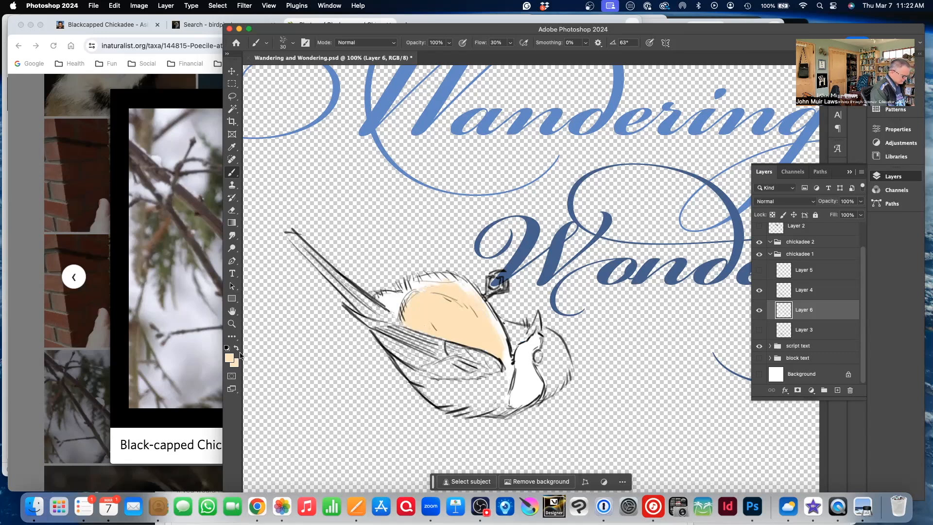
# Set the foreground colour to black (#000000), try a bristle brush stroke on the chickadee's throat, and undo that stroke
pyautogui.click(230, 358)
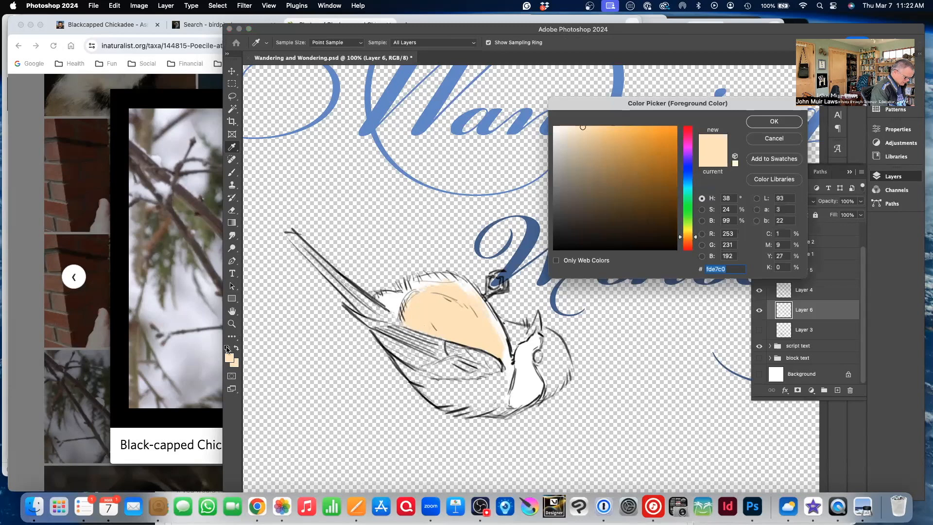
pyautogui.click(552, 253)
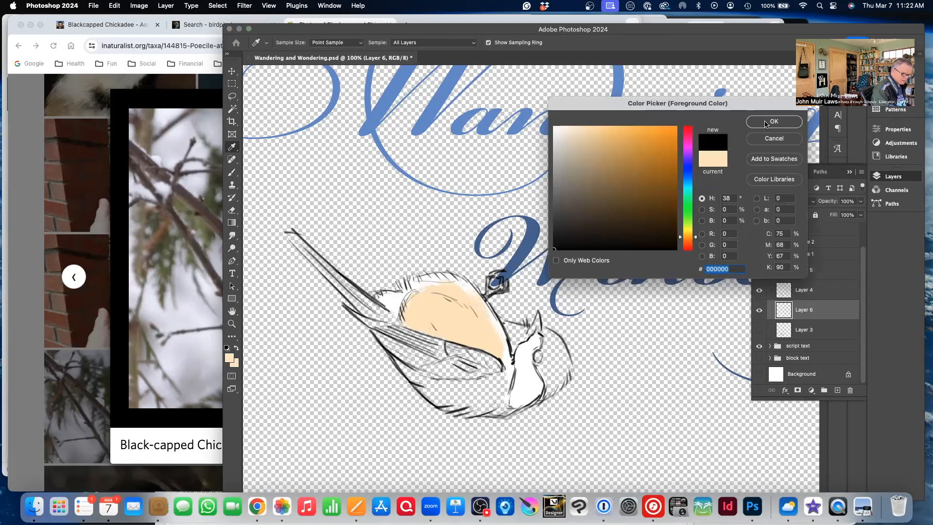
pyautogui.click(765, 123)
pyautogui.press('b')
pyautogui.moveTo(507, 325); pyautogui.dragTo(504, 316)
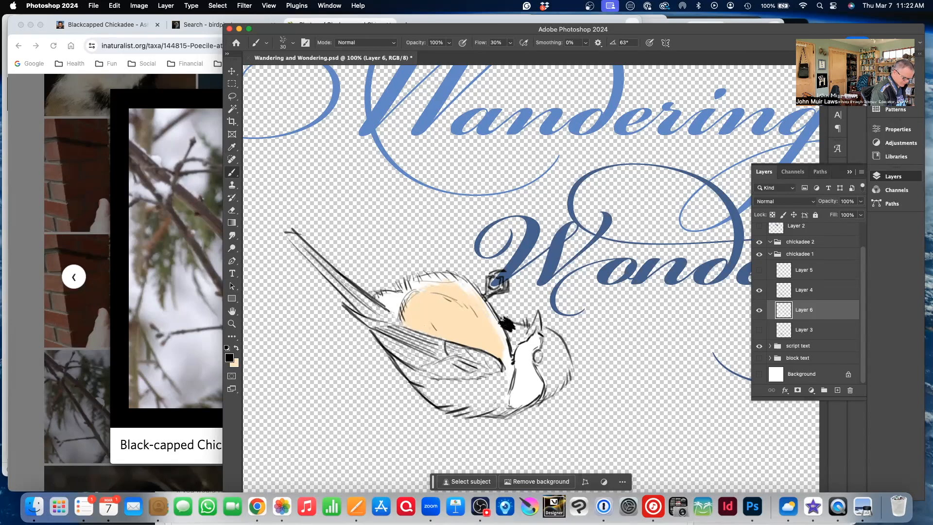
pyautogui.press('super+z')
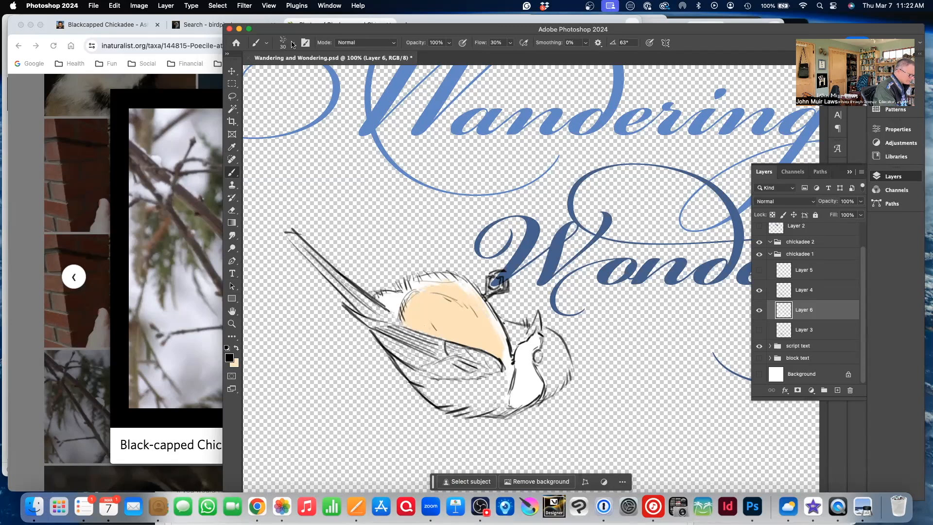
# Switch to the Hard Round Pressure Size brush from General Brushes and dab black on the throat below the beak
pyautogui.click(293, 42)
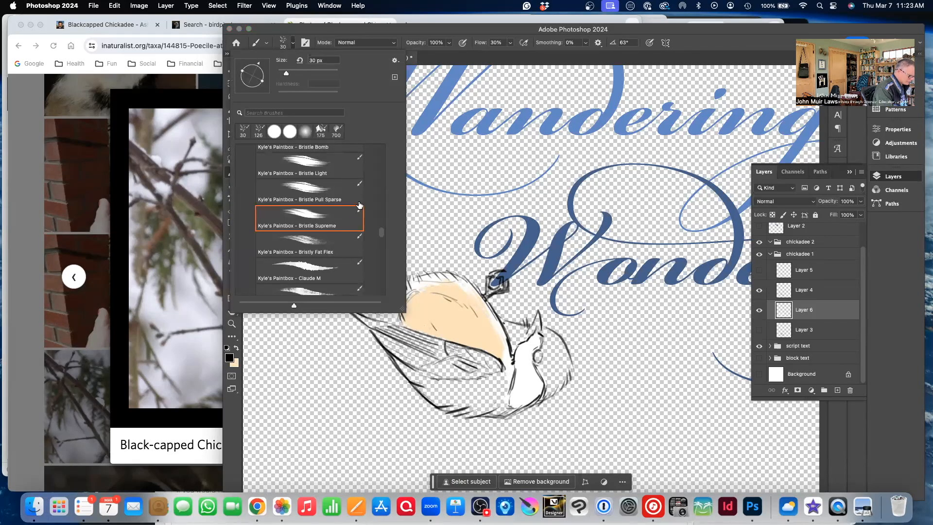
pyautogui.moveTo(382, 231); pyautogui.dragTo(376, 129)
pyautogui.click(306, 248)
pyautogui.click(518, 332)
pyautogui.moveTo(518, 333); pyautogui.dragTo(521, 332)
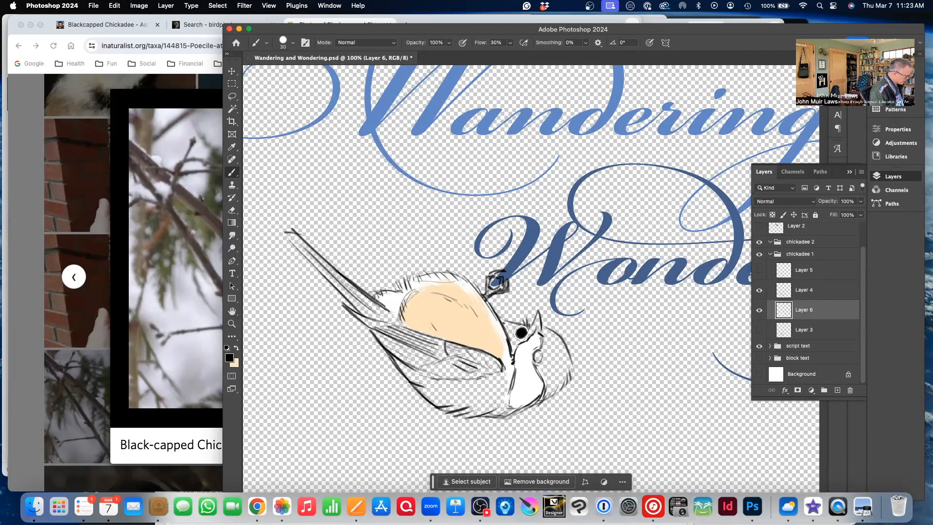
# Reduce the brush to 9 px and paint the beak, throat bib, eye and upper cheek edge black
pyautogui.press('[')
pyautogui.press('[')
pyautogui.press('[')
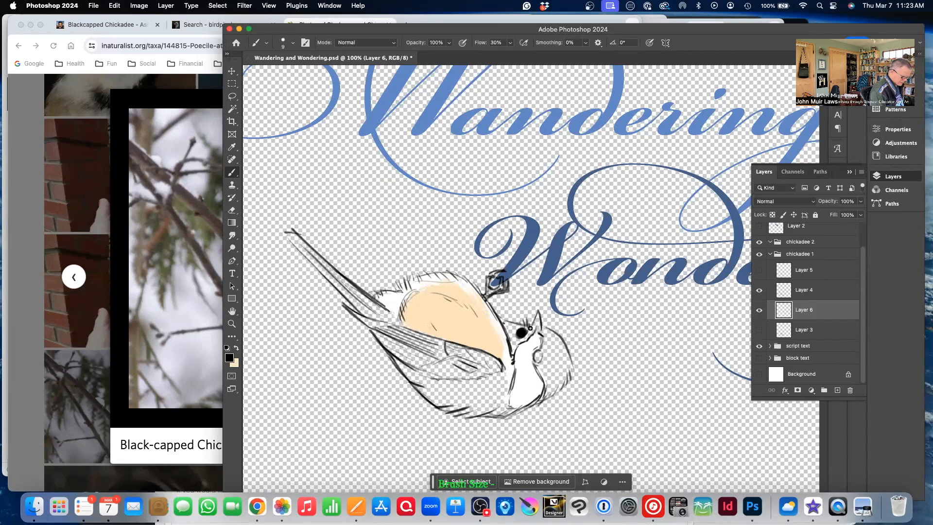
pyautogui.moveTo(531, 329); pyautogui.dragTo(534, 323)
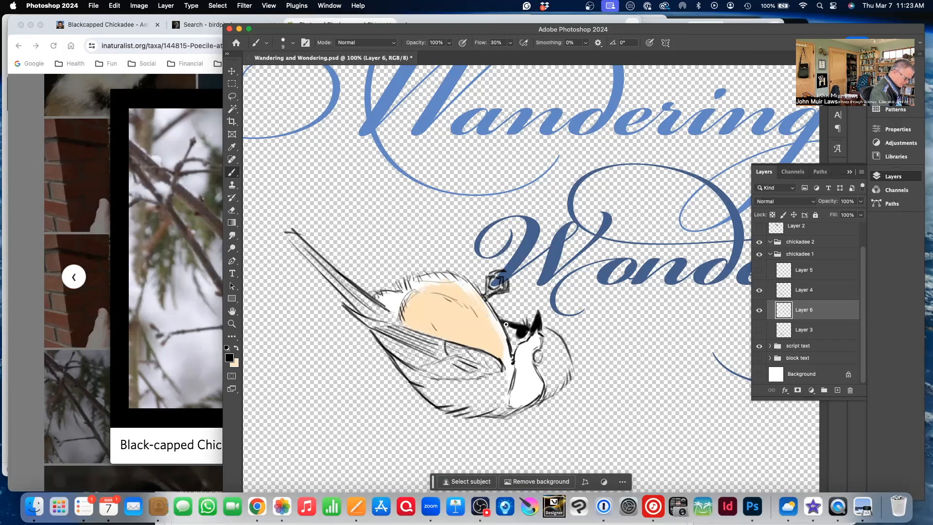
pyautogui.moveTo(519, 333); pyautogui.dragTo(524, 339)
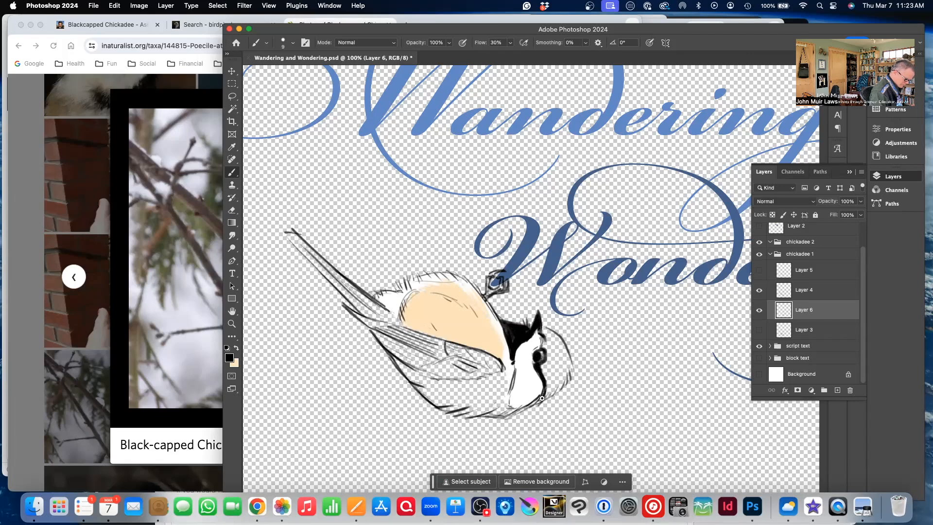
# Paint the chickadee's cap black from the cheek edge and eye around to the outer contour of the head
pyautogui.moveTo(540, 398); pyautogui.dragTo(546, 364)
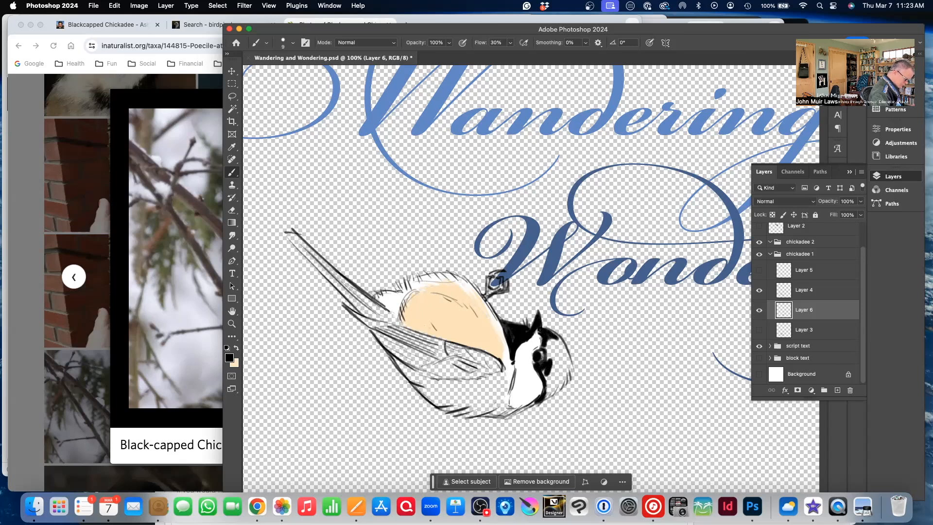
pyautogui.moveTo(559, 342)
pyautogui.mouseDown()
pyautogui.moveTo(563, 367)
pyautogui.moveTo(557, 343)
pyautogui.moveTo(552, 355)
pyautogui.moveTo(548, 347)
pyautogui.mouseUp()
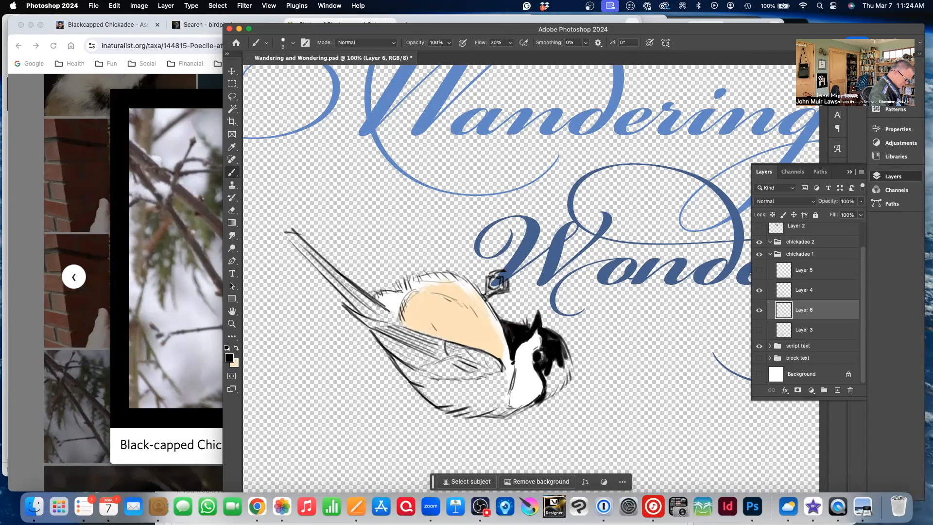
pyautogui.moveTo(562, 347)
pyautogui.mouseDown()
pyautogui.moveTo(566, 362)
pyautogui.moveTo(565, 354)
pyautogui.mouseUp()
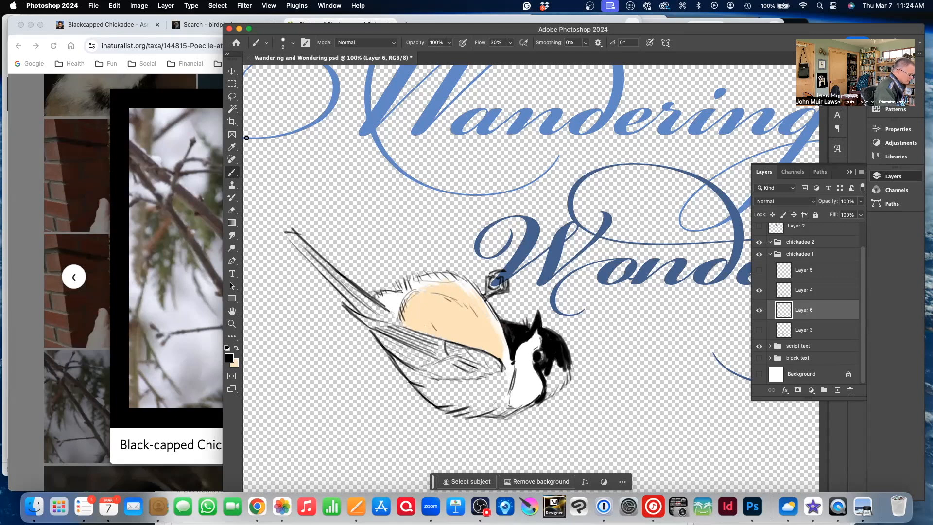
pyautogui.click(283, 44)
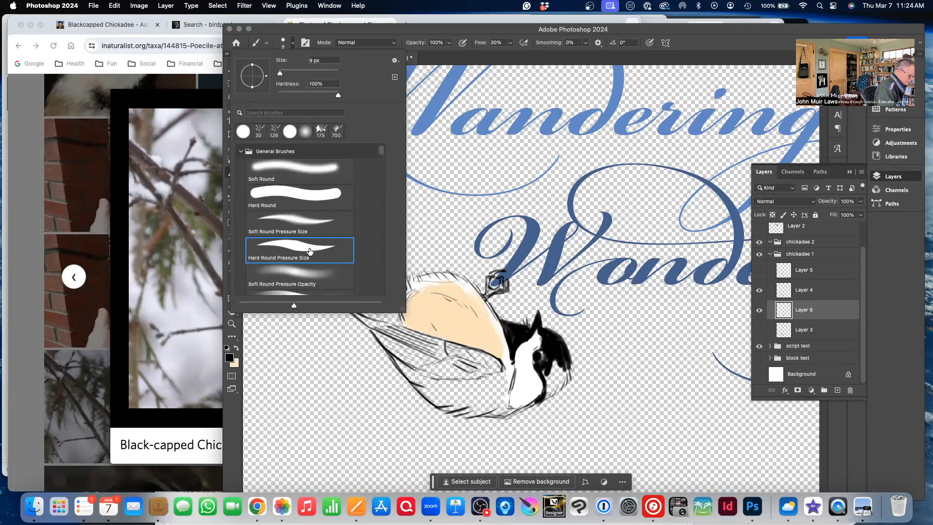
pyautogui.moveTo(555, 366); pyautogui.dragTo(560, 384)
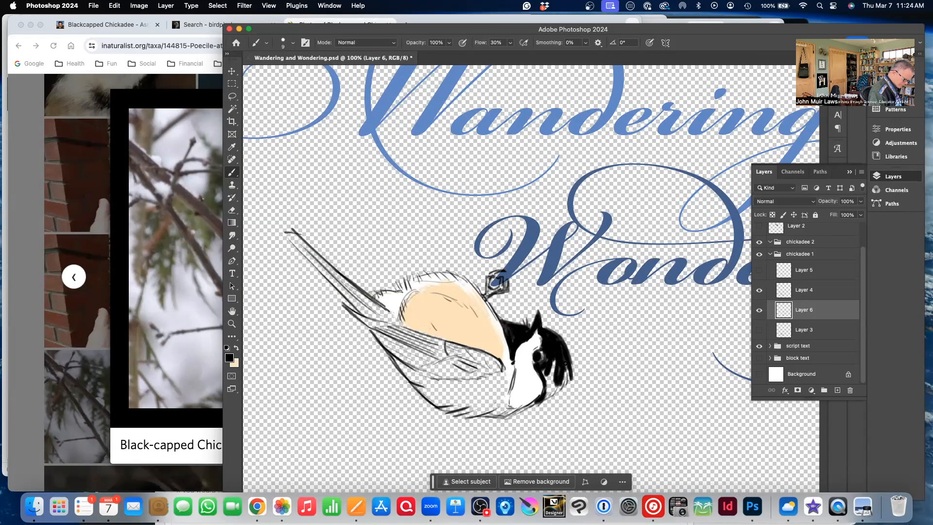
pyautogui.moveTo(554, 383); pyautogui.dragTo(551, 369)
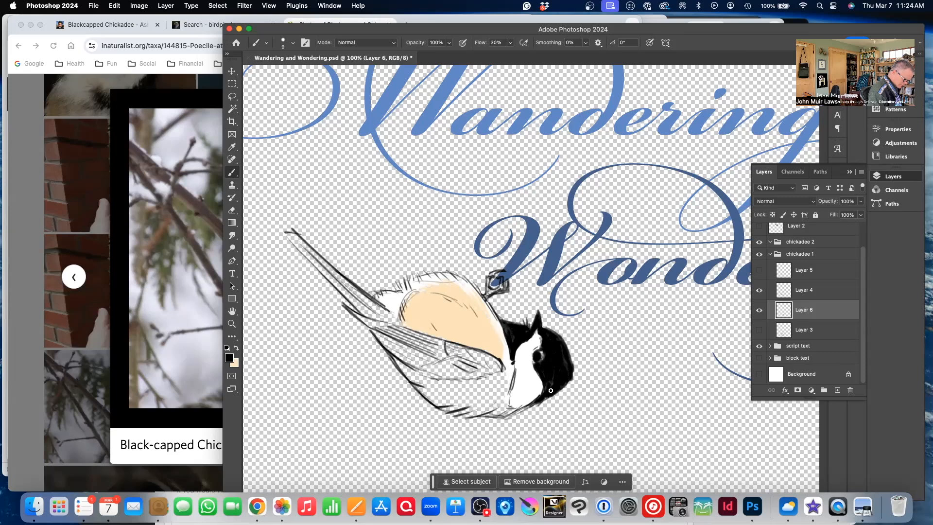
# Enlarge the brush to 25 px and fill the remaining gaps in the black cap around the eye
pyautogui.press(']')
pyautogui.press(']')
pyautogui.press(']')
pyautogui.press(']')
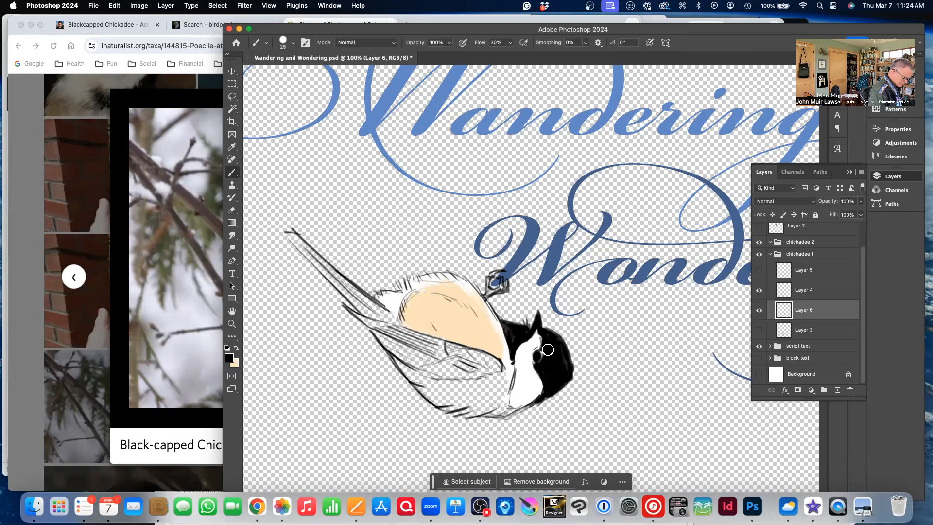
pyautogui.click(541, 362)
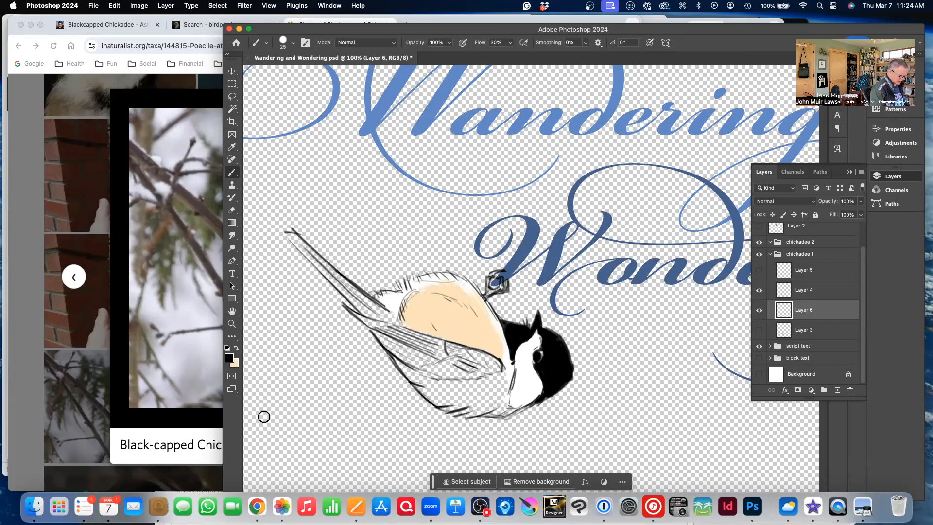
# Set the foreground colour to warm grey (#999691) and fill the chickadee's wing and back
pyautogui.click(229, 358)
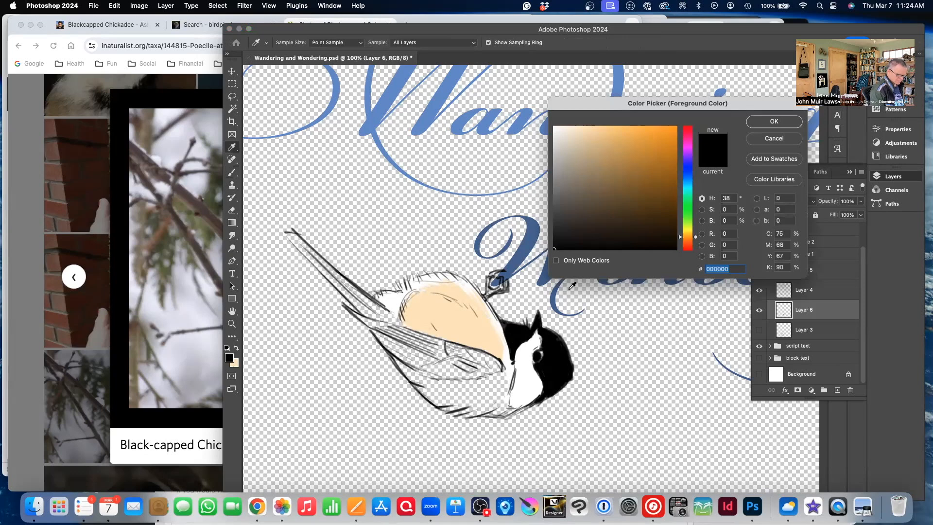
pyautogui.moveTo(568, 217)
pyautogui.mouseDown()
pyautogui.moveTo(591, 209)
pyautogui.moveTo(611, 162)
pyautogui.moveTo(573, 207)
pyautogui.moveTo(580, 187)
pyautogui.moveTo(592, 177)
pyautogui.moveTo(574, 209)
pyautogui.mouseUp()
pyautogui.moveTo(563, 174); pyautogui.dragTo(559, 174)
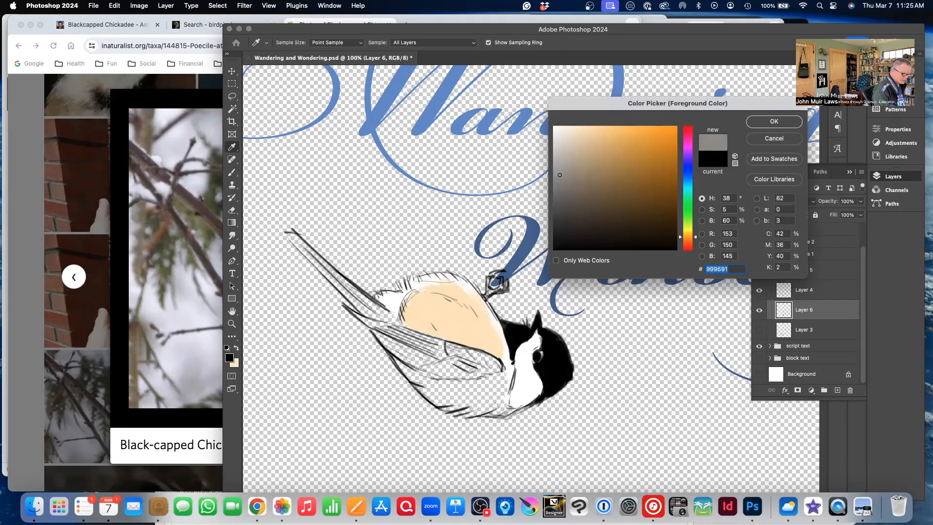
pyautogui.click(773, 121)
pyautogui.press('b')
pyautogui.moveTo(450, 384)
pyautogui.mouseDown()
pyautogui.moveTo(494, 379)
pyautogui.moveTo(501, 396)
pyautogui.moveTo(496, 406)
pyautogui.moveTo(469, 411)
pyautogui.moveTo(432, 397)
pyautogui.moveTo(369, 313)
pyautogui.moveTo(410, 348)
pyautogui.moveTo(395, 329)
pyautogui.moveTo(496, 365)
pyautogui.moveTo(497, 393)
pyautogui.moveTo(494, 378)
pyautogui.moveTo(475, 371)
pyautogui.moveTo(485, 368)
pyautogui.moveTo(414, 350)
pyautogui.moveTo(449, 382)
pyautogui.moveTo(427, 363)
pyautogui.moveTo(471, 386)
pyautogui.moveTo(445, 371)
pyautogui.moveTo(437, 374)
pyautogui.moveTo(443, 389)
pyautogui.moveTo(416, 372)
pyautogui.moveTo(481, 409)
pyautogui.moveTo(451, 398)
pyautogui.moveTo(488, 396)
pyautogui.moveTo(495, 413)
pyautogui.moveTo(451, 373)
pyautogui.mouseUp()
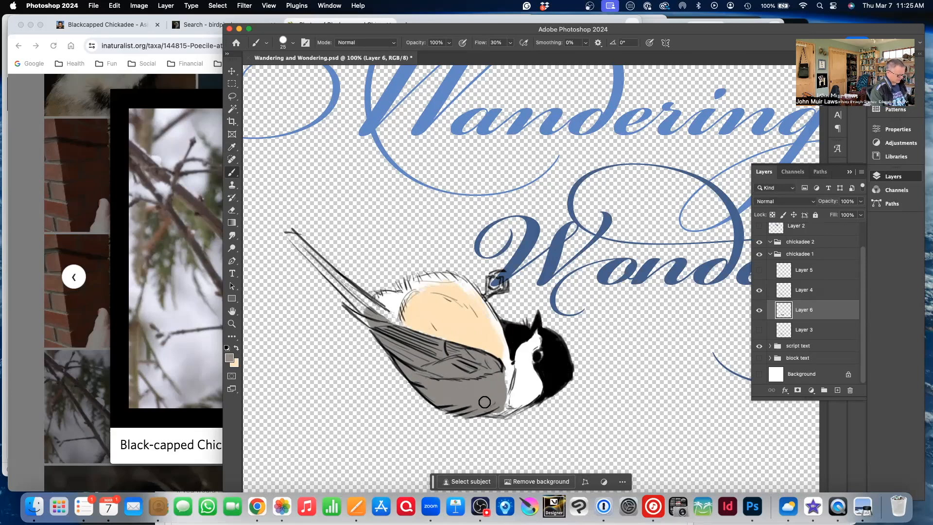
# Shrink the brush and extend the grey along the narrow edge of the back up to the nape beside the white cheek
pyautogui.press('[')
pyautogui.press('[')
pyautogui.press('[')
pyautogui.press('[')
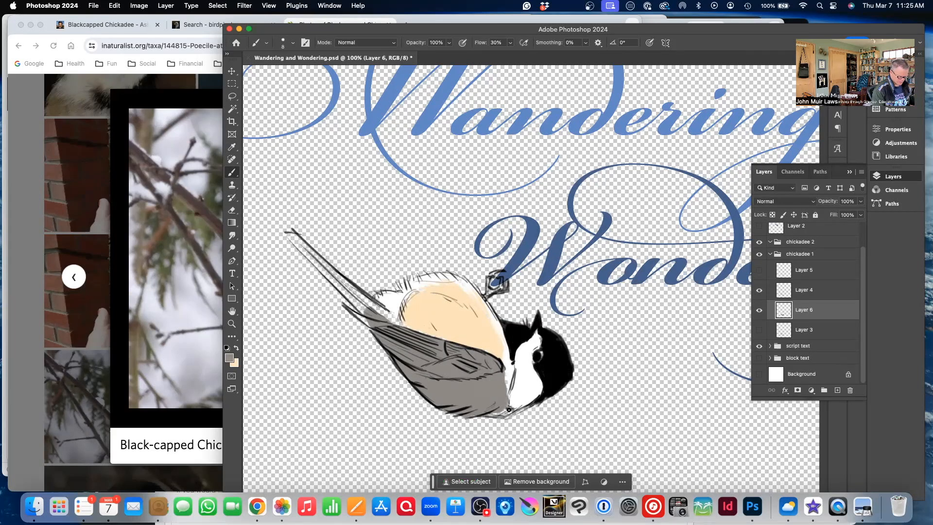
pyautogui.moveTo(523, 408); pyautogui.dragTo(518, 409)
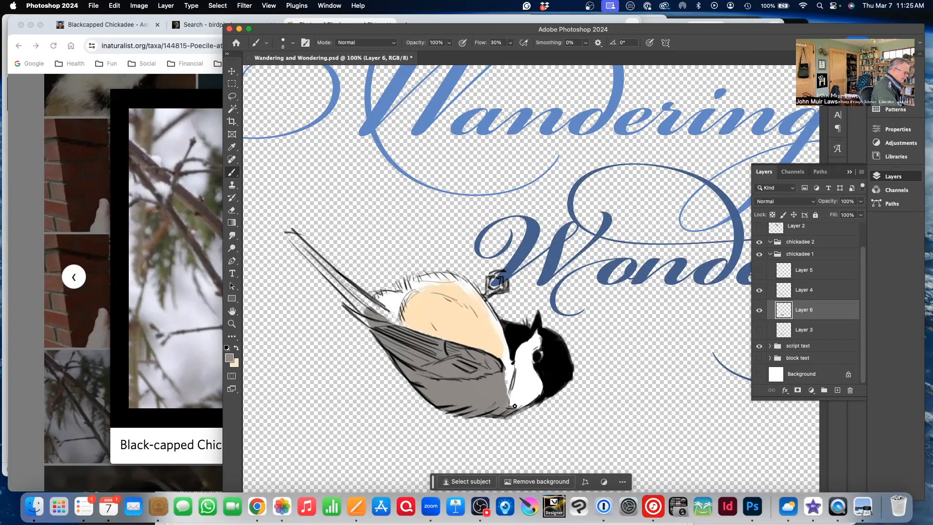
# Uncover the Chrome window, browse the iNaturalist chickadee photos to the bird on the snowy wooden feeder, and return to Photoshop
pyautogui.moveTo(322, 31); pyautogui.dragTo(441, 46)
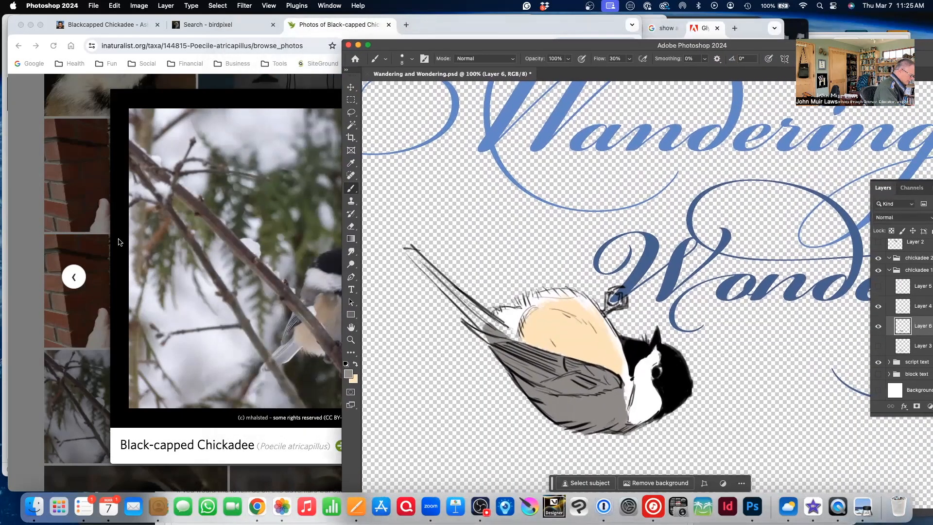
pyautogui.click(73, 277)
pyautogui.click(71, 279)
pyautogui.click(71, 278)
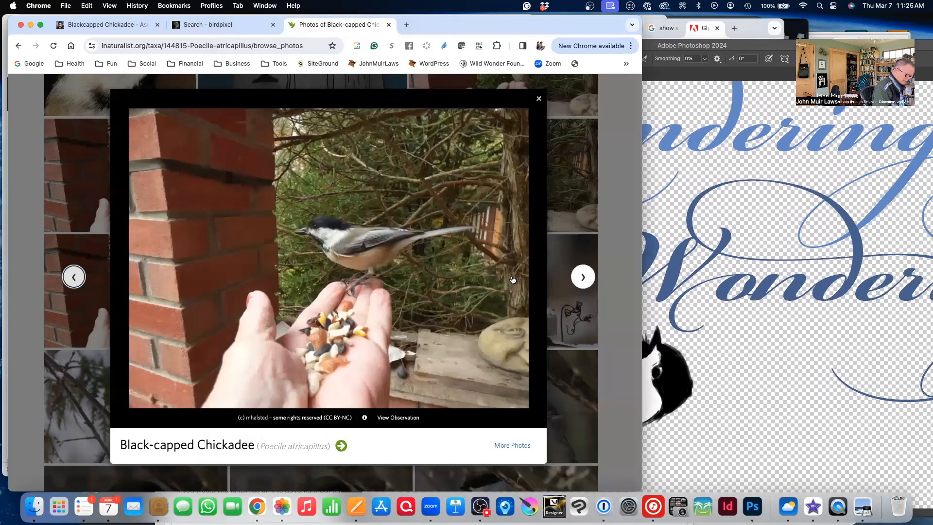
pyautogui.click(579, 278)
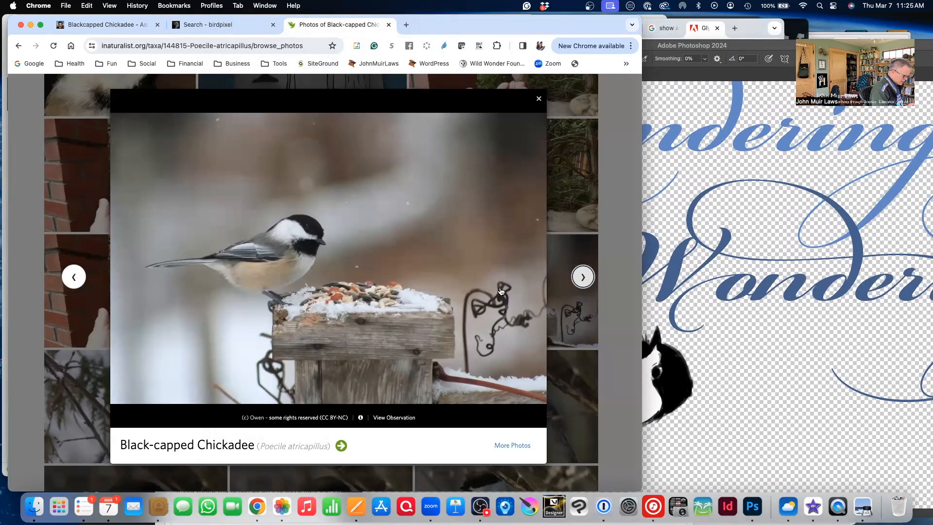
pyautogui.click(668, 382)
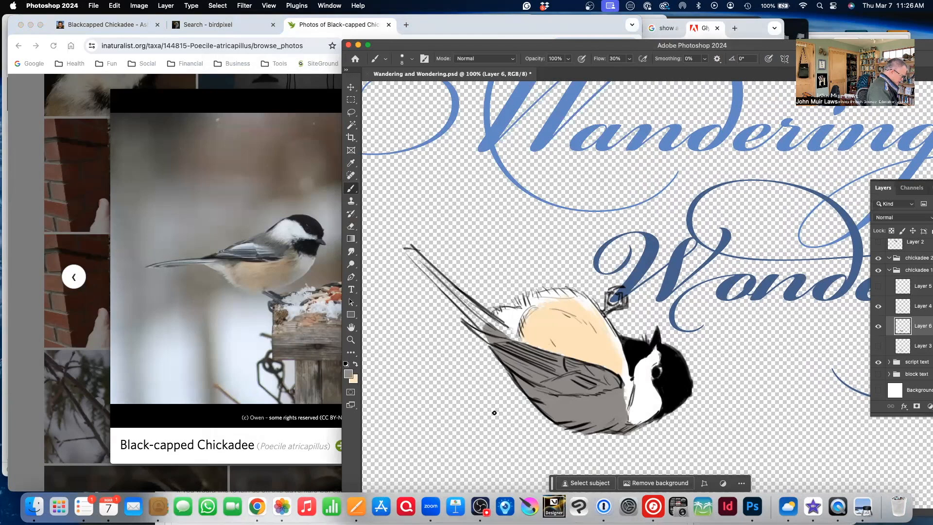
# Set the foreground colour to black (#000000), fill the tail, and darken the wing's long feathers with a smaller brush
pyautogui.click(349, 374)
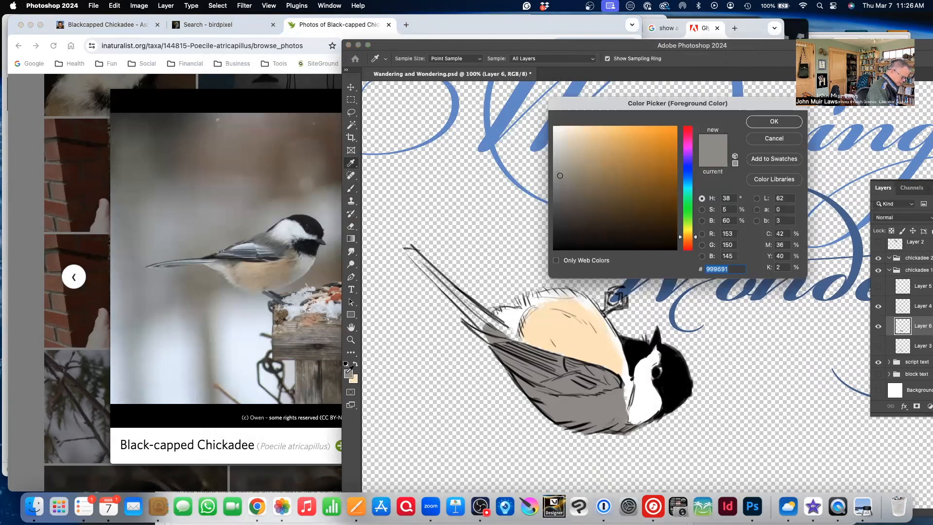
pyautogui.click(555, 249)
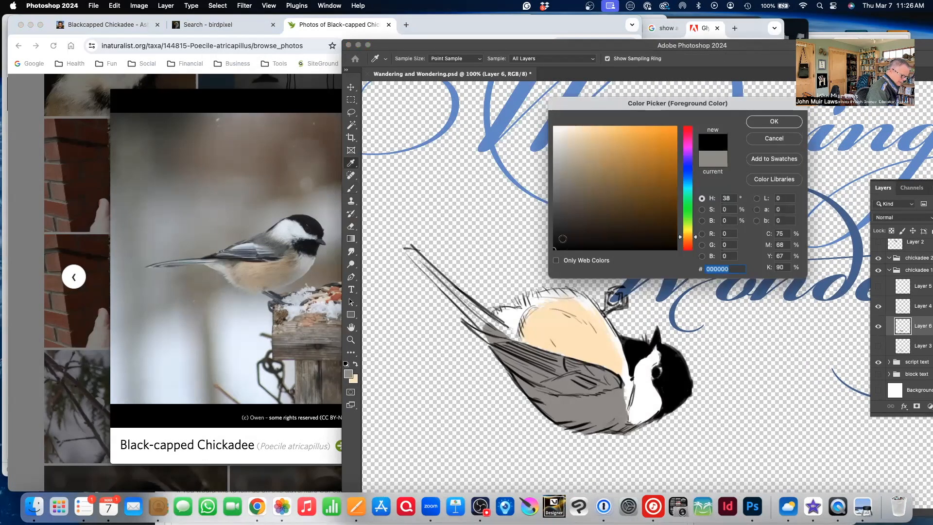
pyautogui.click(770, 124)
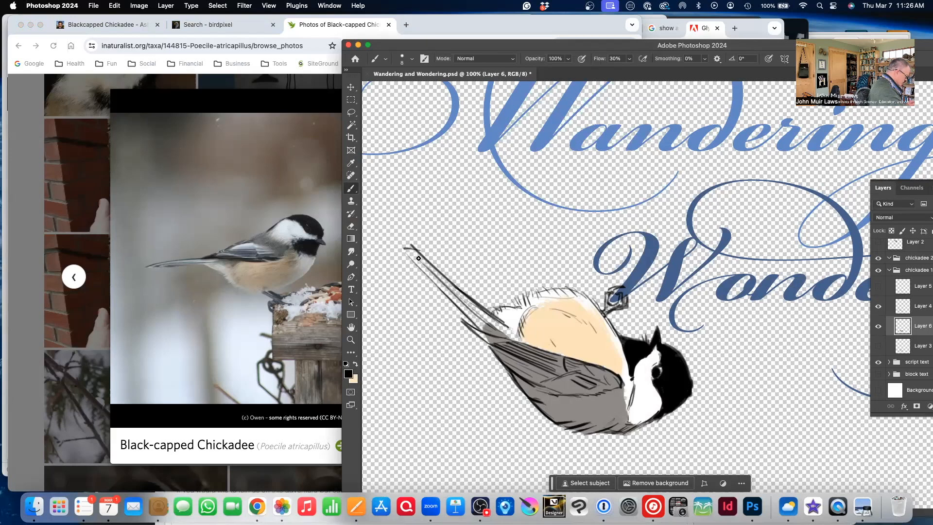
pyautogui.moveTo(412, 251)
pyautogui.mouseDown()
pyautogui.moveTo(434, 278)
pyautogui.moveTo(413, 250)
pyautogui.moveTo(446, 282)
pyautogui.moveTo(405, 250)
pyautogui.moveTo(477, 324)
pyautogui.moveTo(430, 268)
pyautogui.moveTo(499, 325)
pyautogui.moveTo(463, 302)
pyautogui.moveTo(478, 324)
pyautogui.mouseUp()
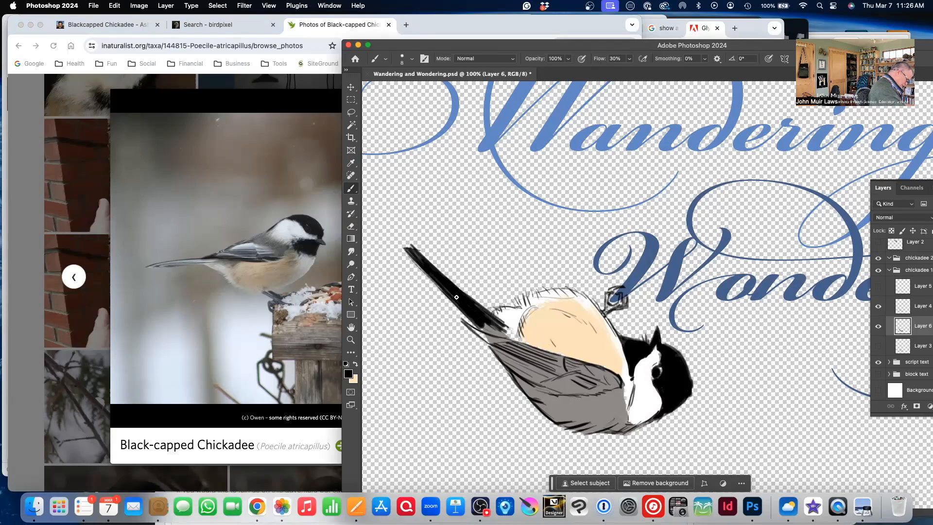
pyautogui.press('[')
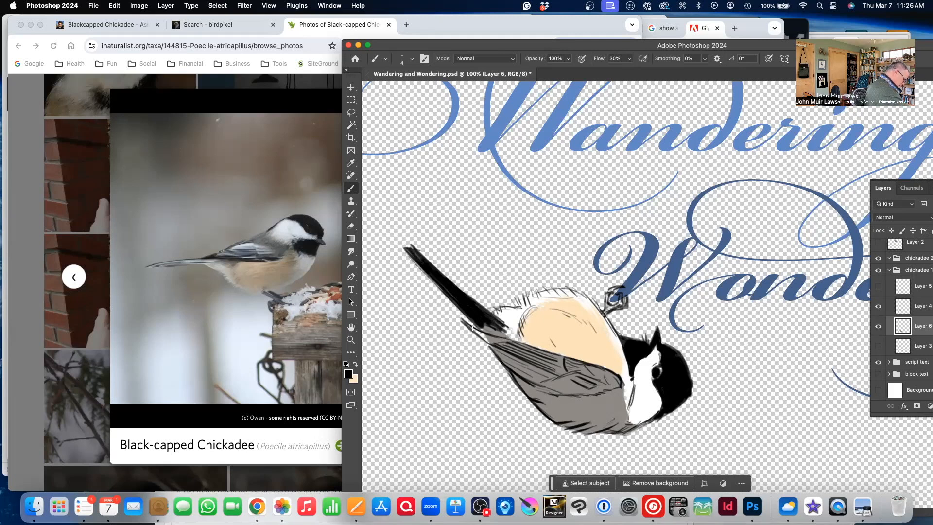
pyautogui.moveTo(478, 330)
pyautogui.mouseDown()
pyautogui.moveTo(527, 366)
pyautogui.moveTo(503, 354)
pyautogui.mouseUp()
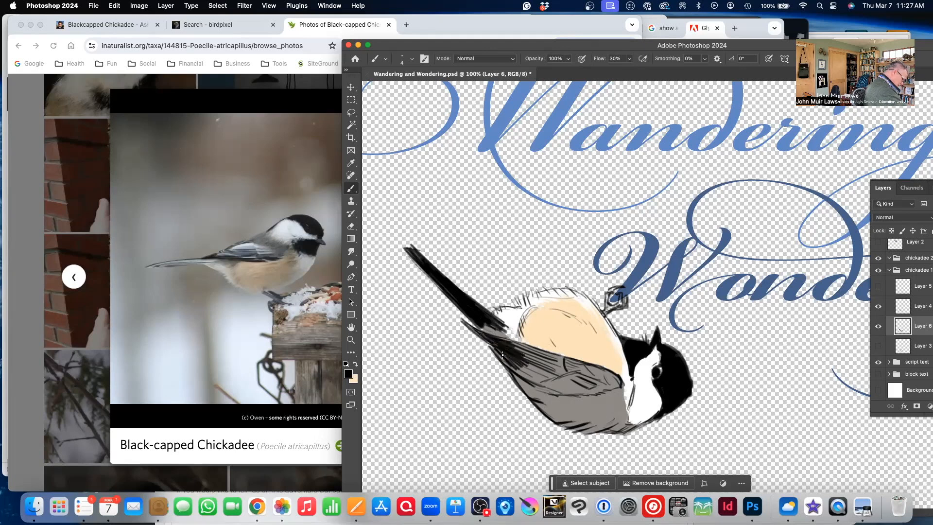
# Enlarge the brush to 10 px and fill the chickadee's folded wing with solid black from the feather tips to the shoulder
pyautogui.press('[')
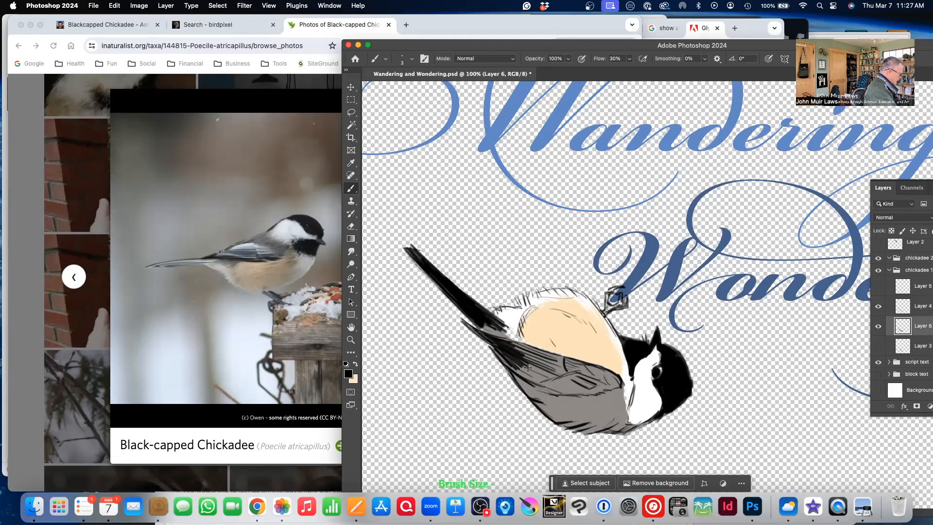
pyautogui.press('[')
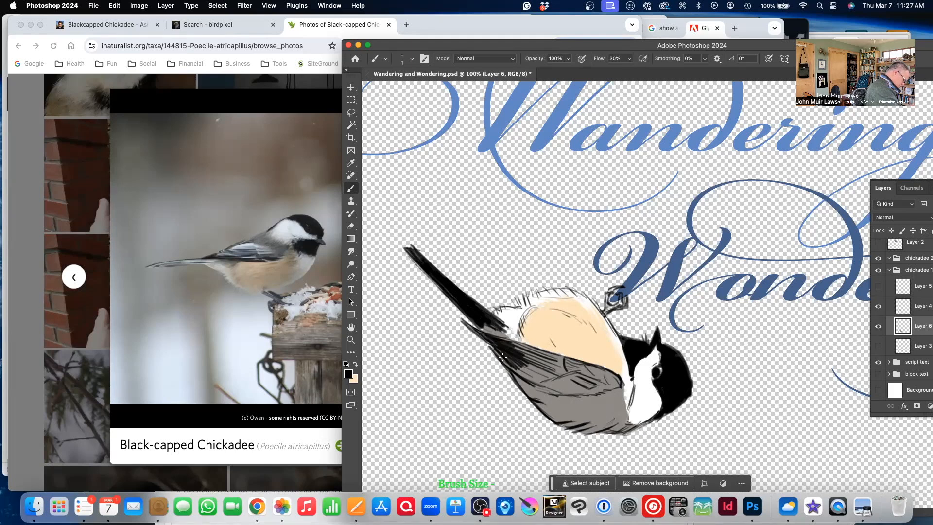
pyautogui.press(']')
pyautogui.press(']')
pyautogui.press(']')
pyautogui.press(']')
pyautogui.press(']')
pyautogui.press(']')
pyautogui.press(']')
pyautogui.press(']')
pyautogui.press(']')
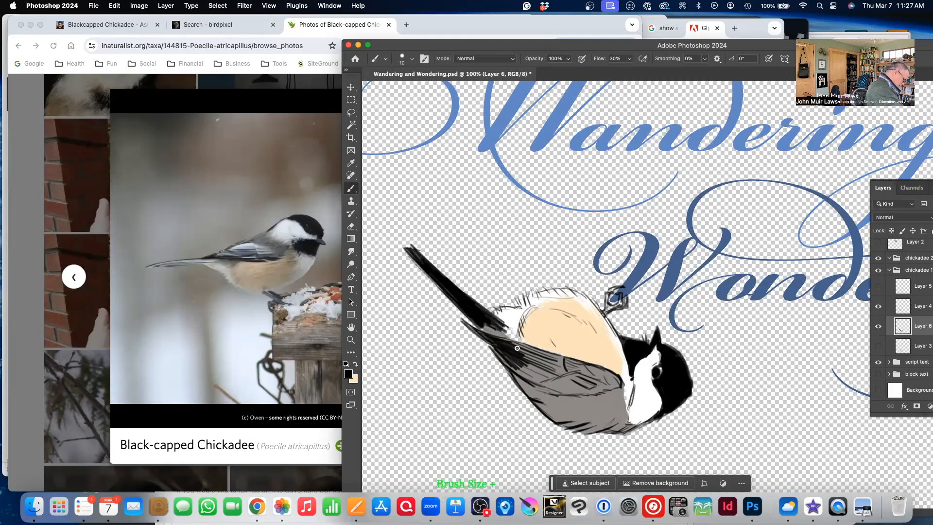
pyautogui.moveTo(527, 349)
pyautogui.mouseDown()
pyautogui.moveTo(552, 357)
pyautogui.moveTo(521, 344)
pyautogui.moveTo(556, 359)
pyautogui.moveTo(515, 348)
pyautogui.moveTo(550, 369)
pyautogui.moveTo(501, 353)
pyautogui.moveTo(552, 359)
pyautogui.mouseUp()
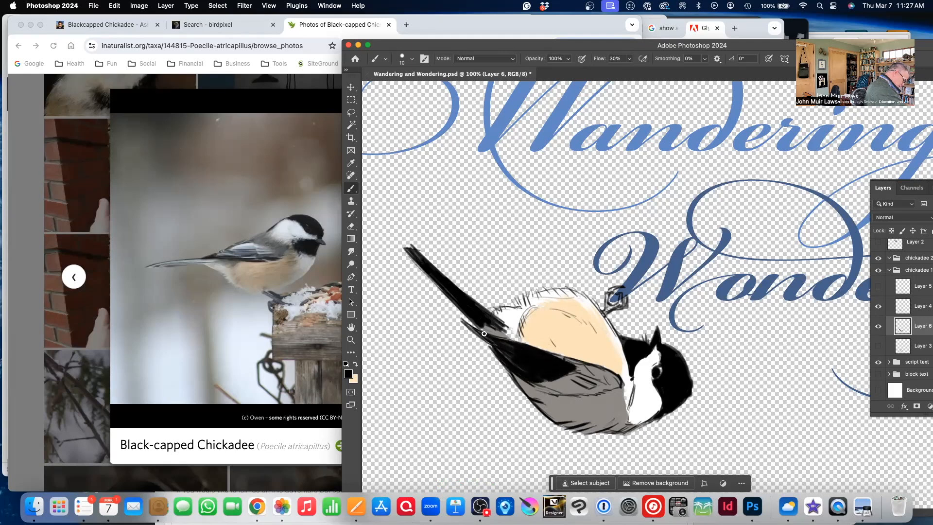
pyautogui.moveTo(463, 321)
pyautogui.mouseDown()
pyautogui.moveTo(511, 348)
pyautogui.moveTo(492, 339)
pyautogui.moveTo(540, 386)
pyautogui.moveTo(595, 391)
pyautogui.moveTo(559, 382)
pyautogui.moveTo(582, 390)
pyautogui.moveTo(579, 382)
pyautogui.moveTo(594, 377)
pyautogui.moveTo(550, 355)
pyautogui.moveTo(609, 383)
pyautogui.moveTo(578, 357)
pyautogui.moveTo(573, 361)
pyautogui.moveTo(614, 384)
pyautogui.moveTo(598, 370)
pyautogui.moveTo(606, 389)
pyautogui.mouseUp()
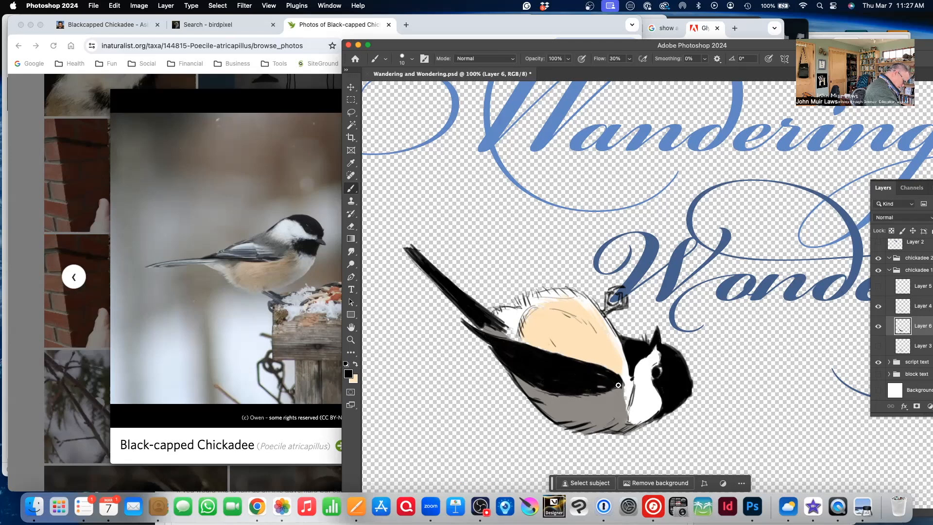
pyautogui.moveTo(534, 385); pyautogui.dragTo(548, 392)
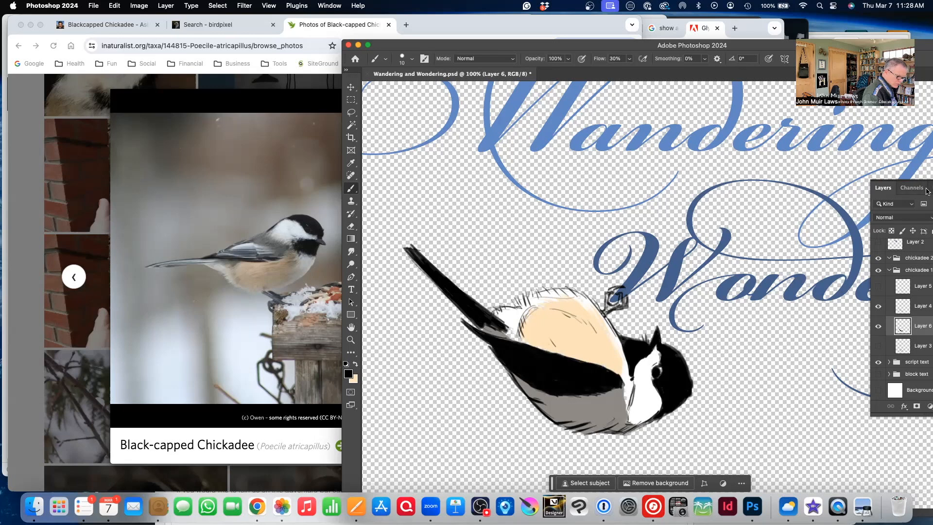
# Toggle Layer 6 off and on to compare it with the sketch, and lower its opacity to 71%
pyautogui.doubleClick(626, 47)
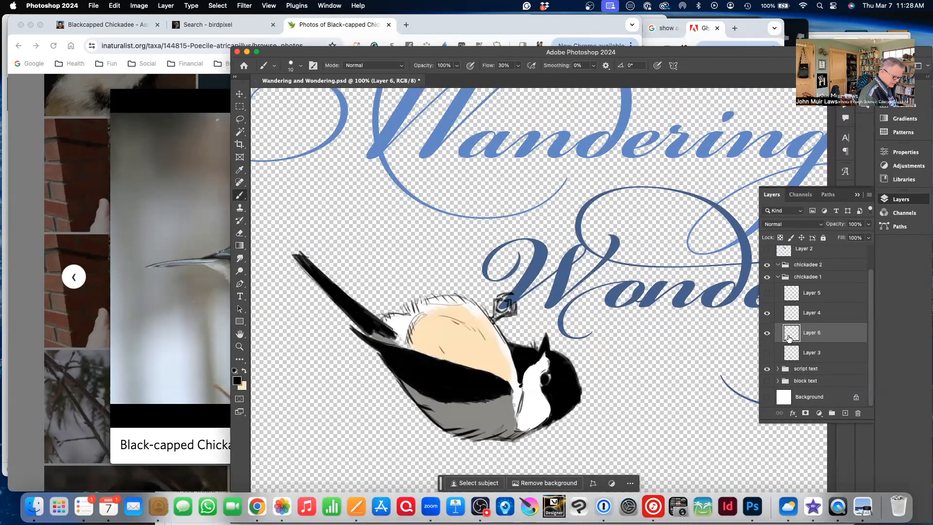
pyautogui.click(767, 334)
pyautogui.click(766, 334)
pyautogui.click(767, 334)
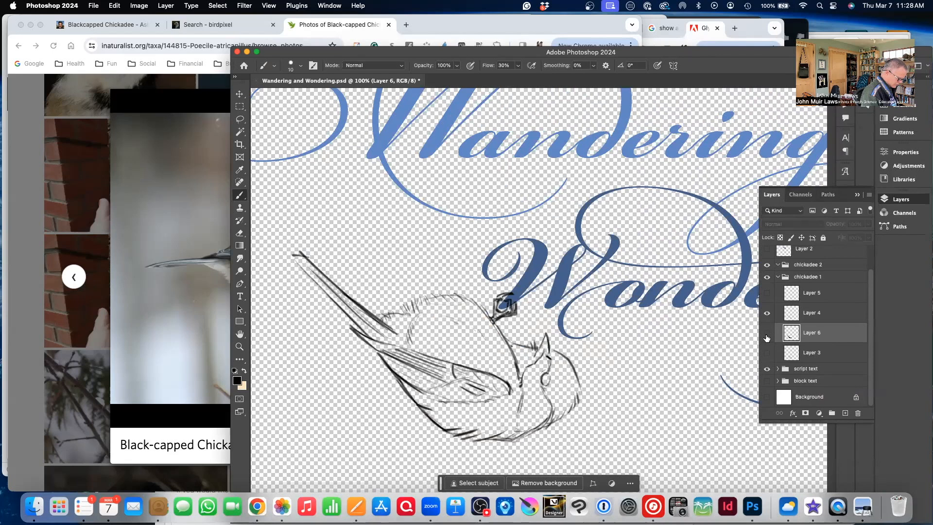
pyautogui.click(767, 334)
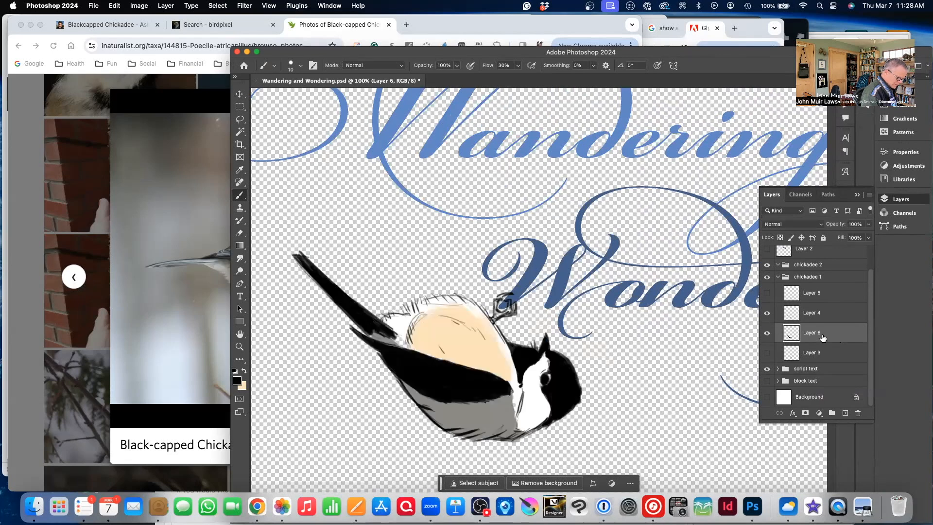
pyautogui.click(867, 225)
pyautogui.moveTo(867, 239); pyautogui.dragTo(850, 239)
pyautogui.moveTo(853, 239); pyautogui.dragTo(853, 237)
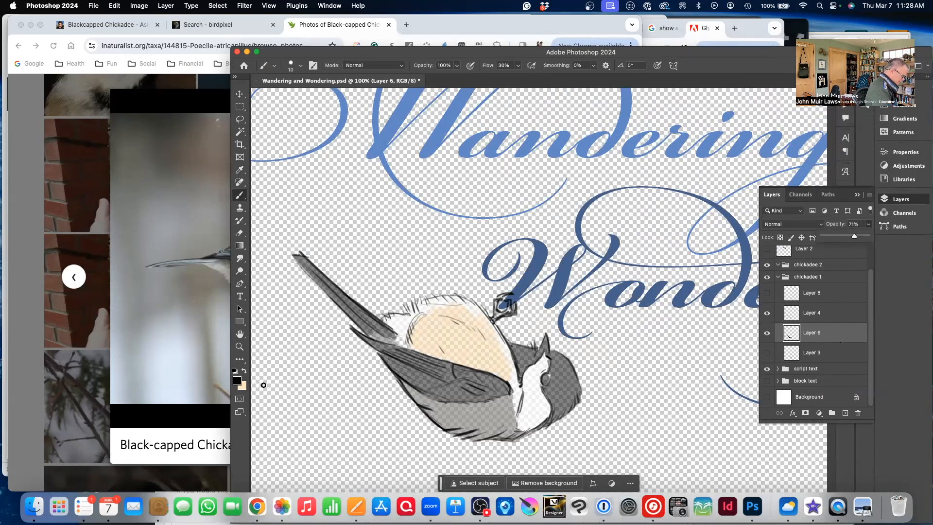
# Set the foreground colour to white (#ffffff), and move the Photoshop window aside to uncover the reference chickadee photo
pyautogui.click(237, 381)
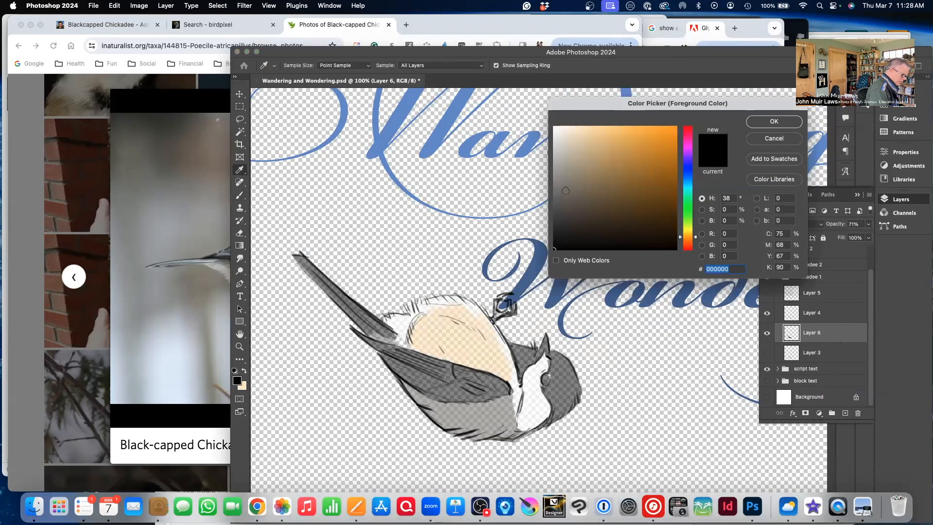
pyautogui.click(554, 128)
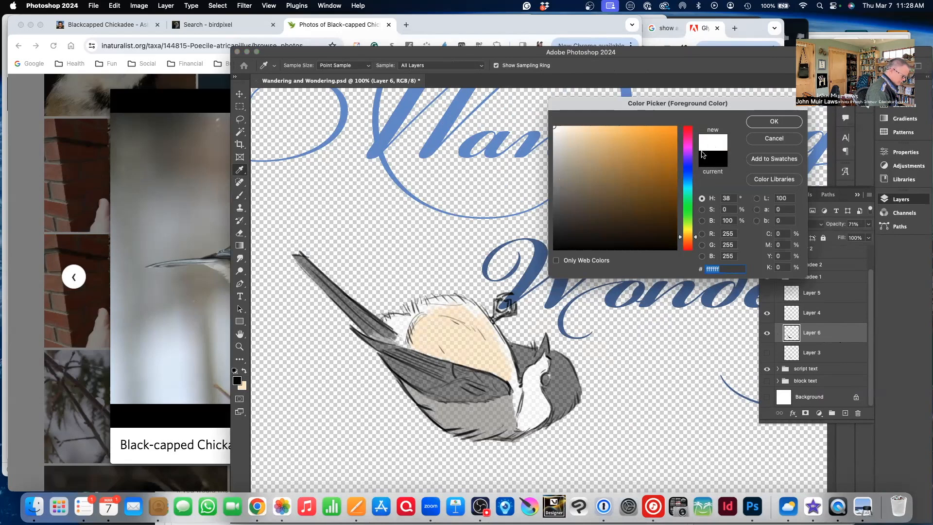
pyautogui.moveTo(323, 53); pyautogui.dragTo(431, 52)
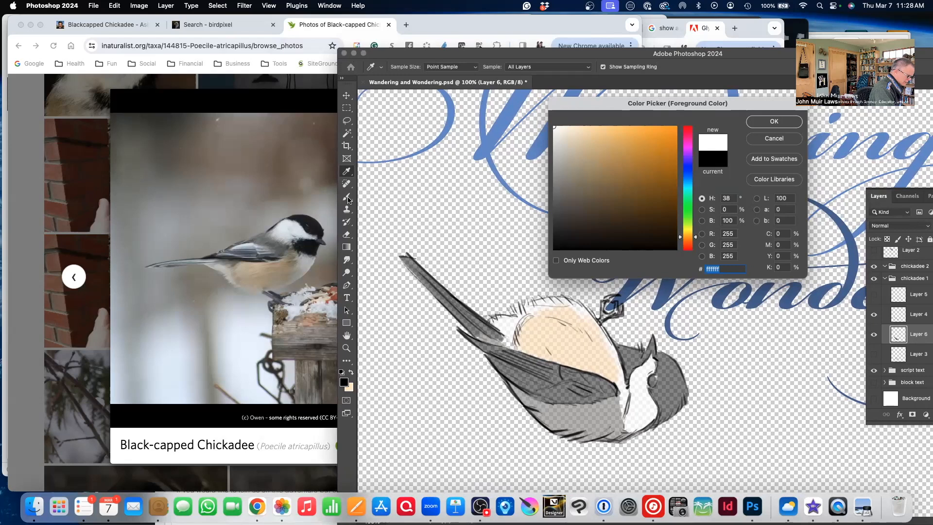
pyautogui.click(768, 122)
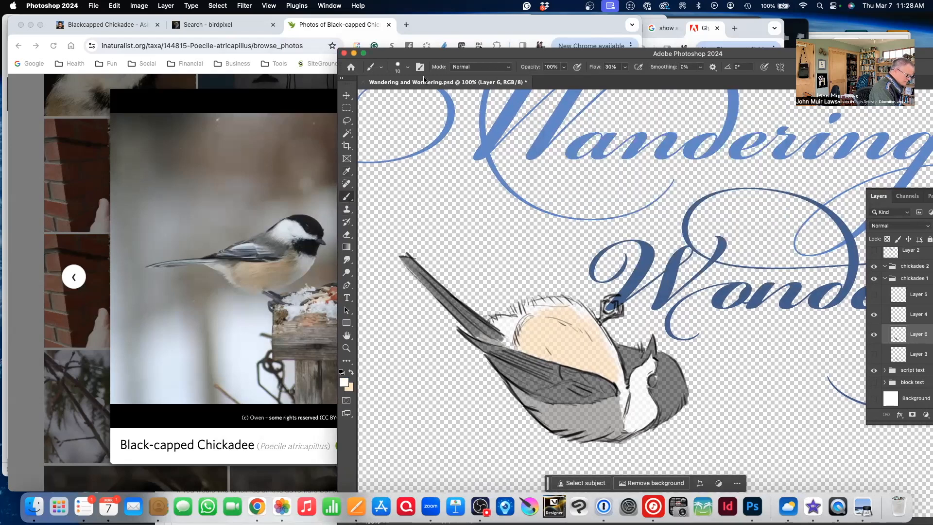
# Choose the "Kyle's Paintbox - Bristle Supreme" brush and reduce its size to 20 px
pyautogui.click(408, 68)
pyautogui.moveTo(497, 177); pyautogui.dragTo(496, 258)
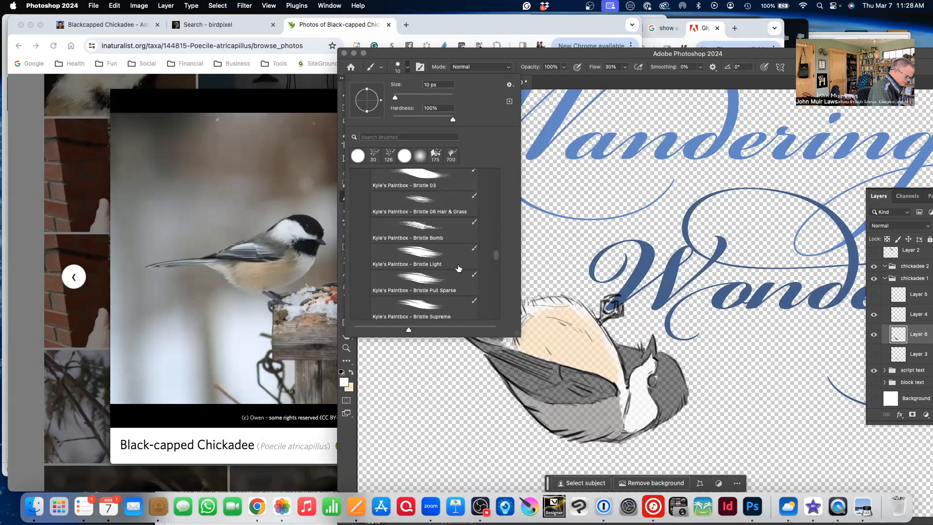
pyautogui.click(452, 310)
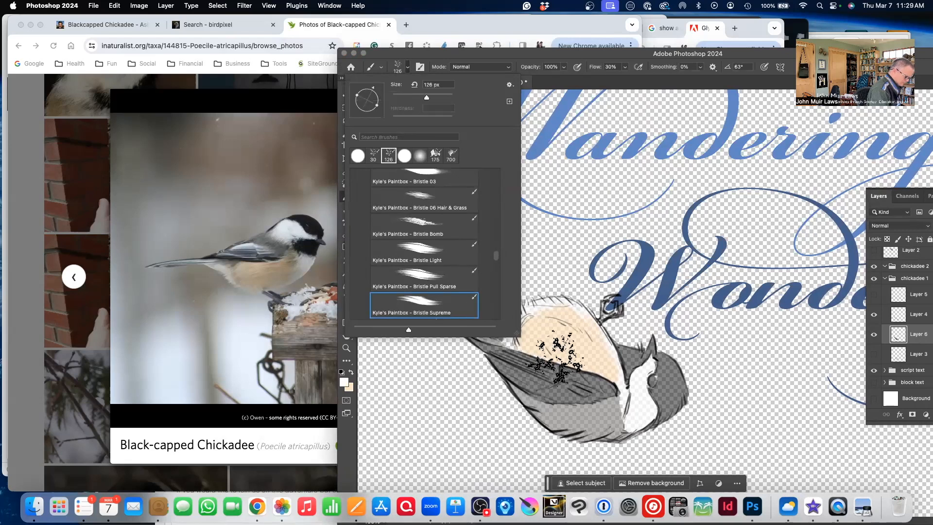
pyautogui.press('[')
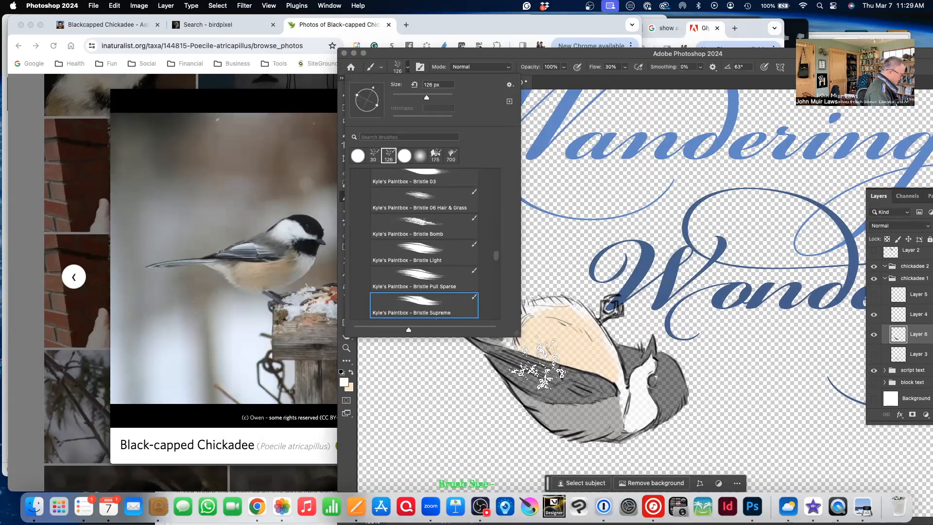
pyautogui.click(576, 194)
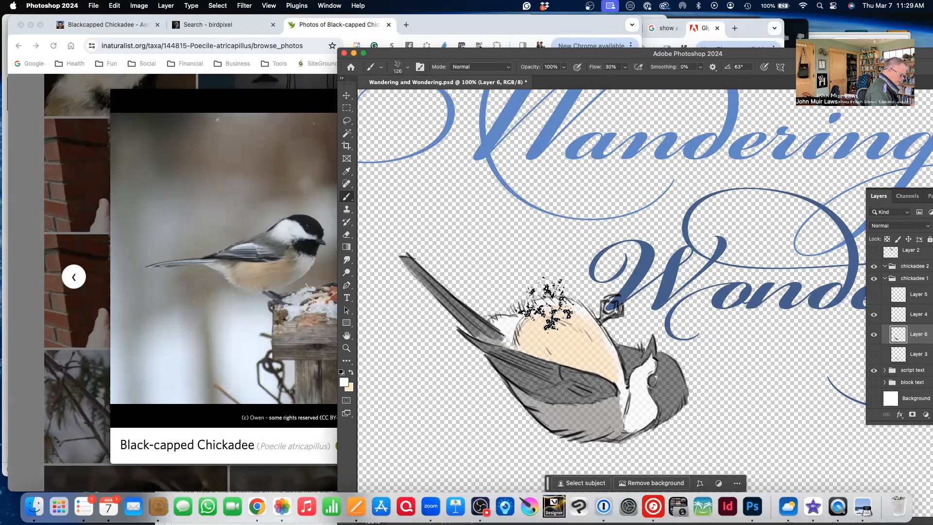
pyautogui.press('[')
pyautogui.press('[')
pyautogui.press('[')
pyautogui.press('[')
pyautogui.press('[')
pyautogui.press('[')
pyautogui.press('[')
pyautogui.press('[')
pyautogui.press('[')
pyautogui.press('[')
pyautogui.press('[')
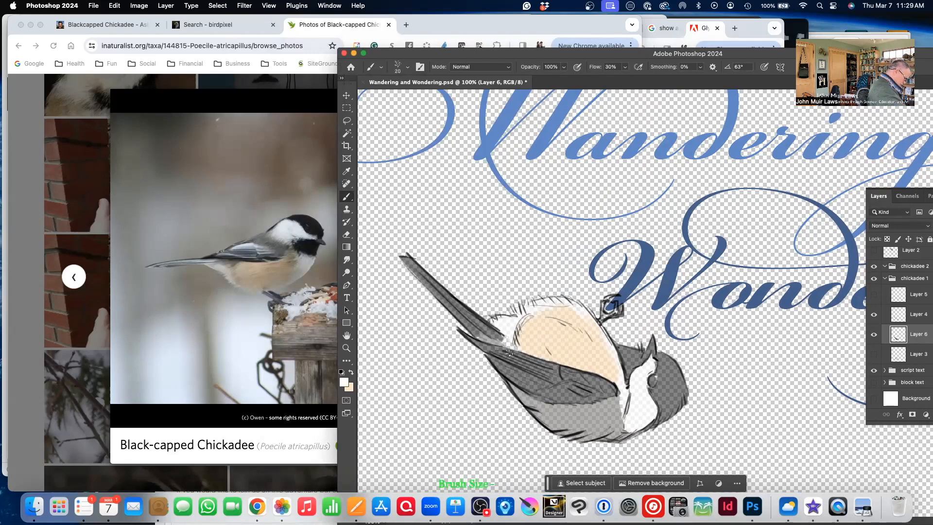
# Paint white feather edges along the chickadee's long wing feathers, reducing the bristle brush to 10 px for the finer streaks
pyautogui.press(']')
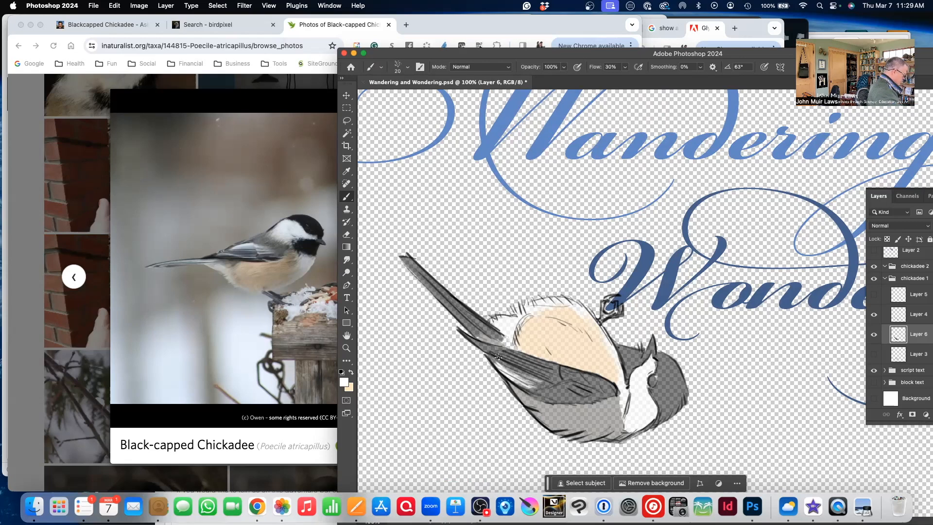
pyautogui.press(']')
pyautogui.press('[')
pyautogui.press('[')
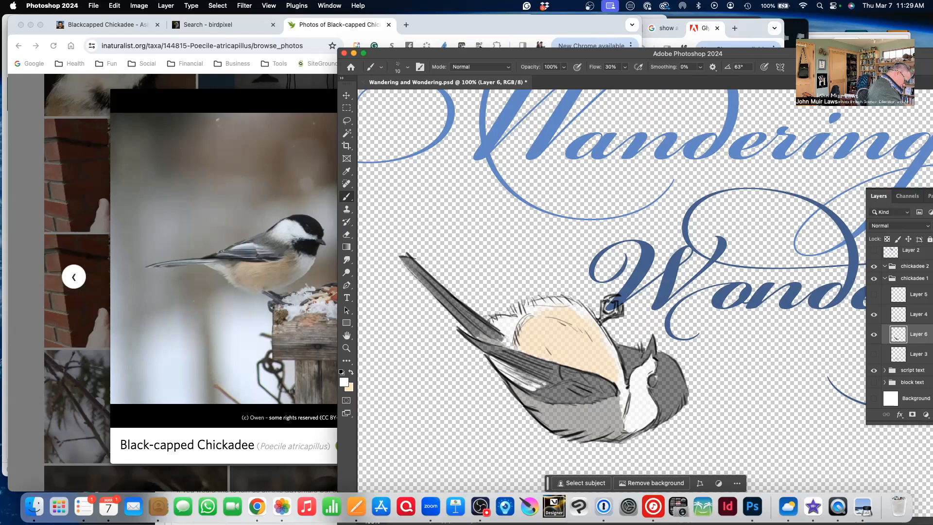
pyautogui.moveTo(532, 384); pyautogui.dragTo(520, 383)
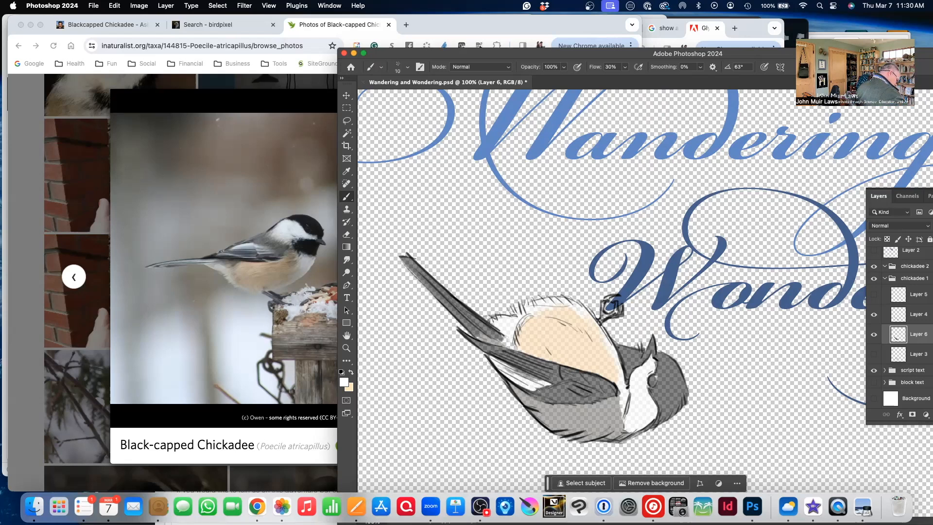
pyautogui.moveTo(540, 391); pyautogui.dragTo(562, 400)
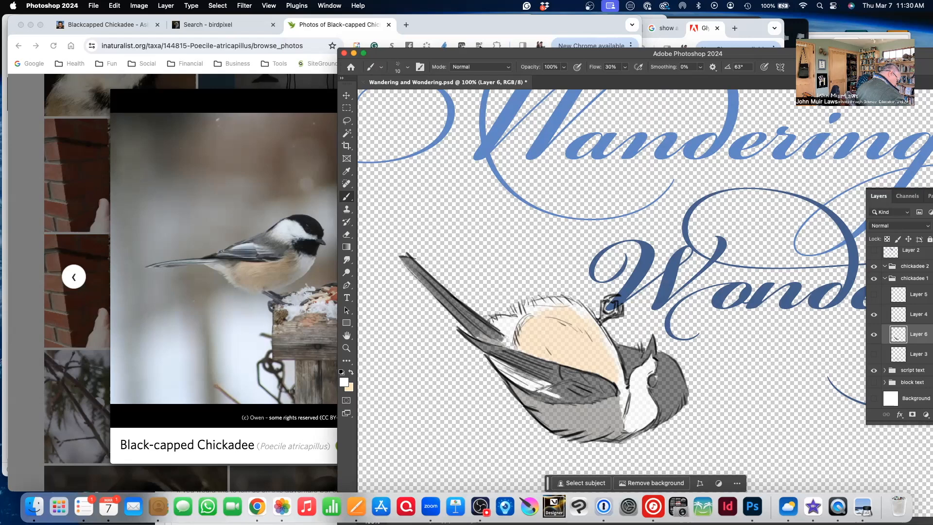
pyautogui.moveTo(562, 396); pyautogui.dragTo(551, 390)
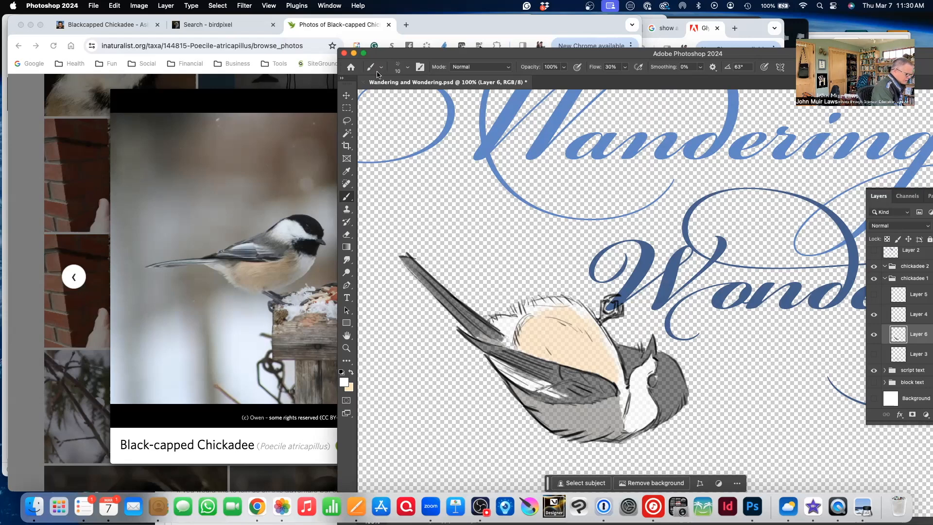
# Switch to the "Kyle's Paintbox - Bristle 03" brush and reduce its size to 30 px
pyautogui.click(407, 66)
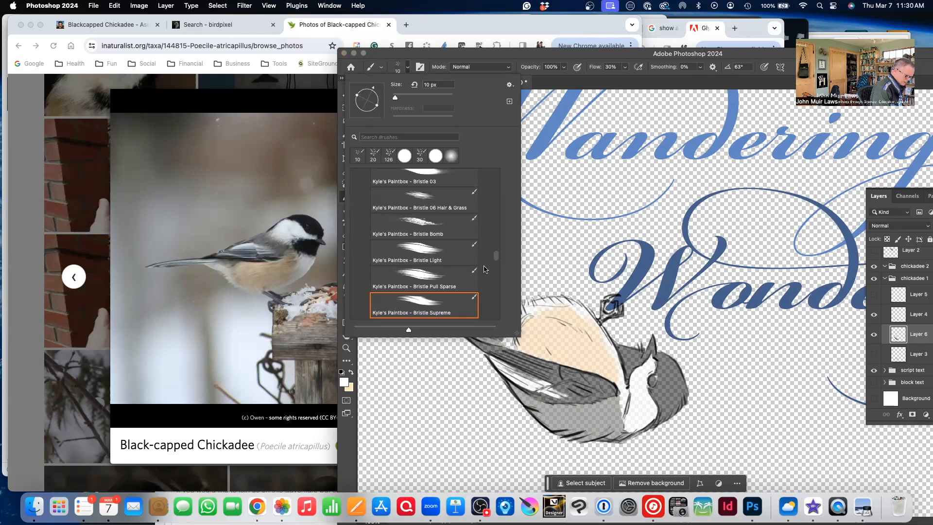
pyautogui.moveTo(497, 258); pyautogui.dragTo(498, 260)
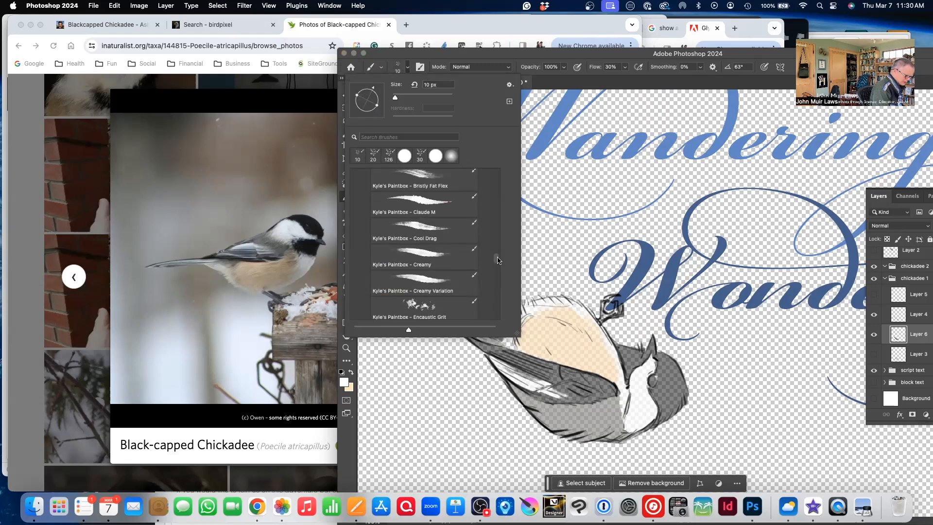
pyautogui.moveTo(497, 260); pyautogui.dragTo(496, 255)
pyautogui.click(423, 255)
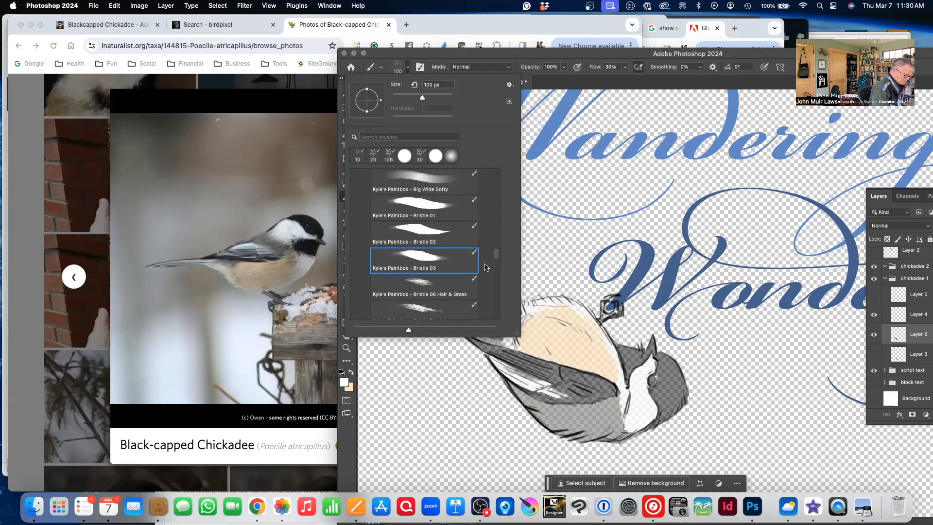
pyautogui.click(551, 90)
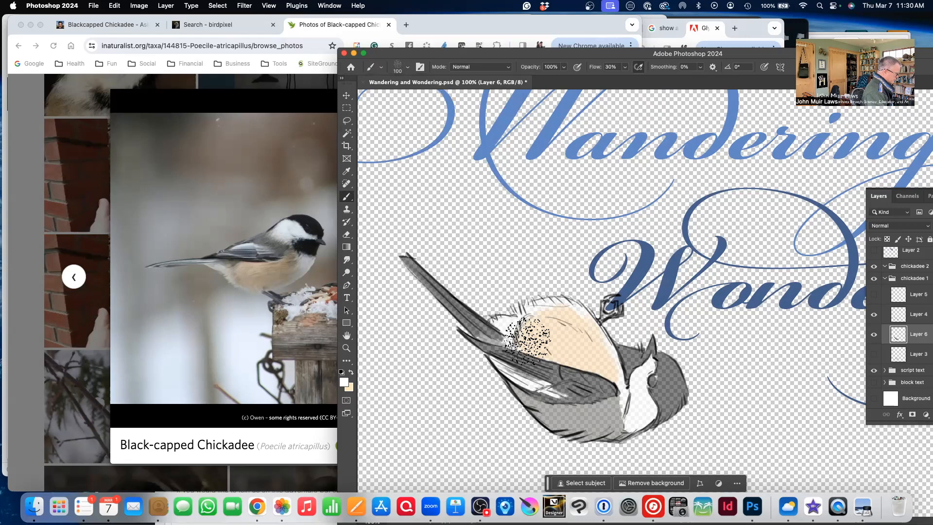
pyautogui.press('super+equal')
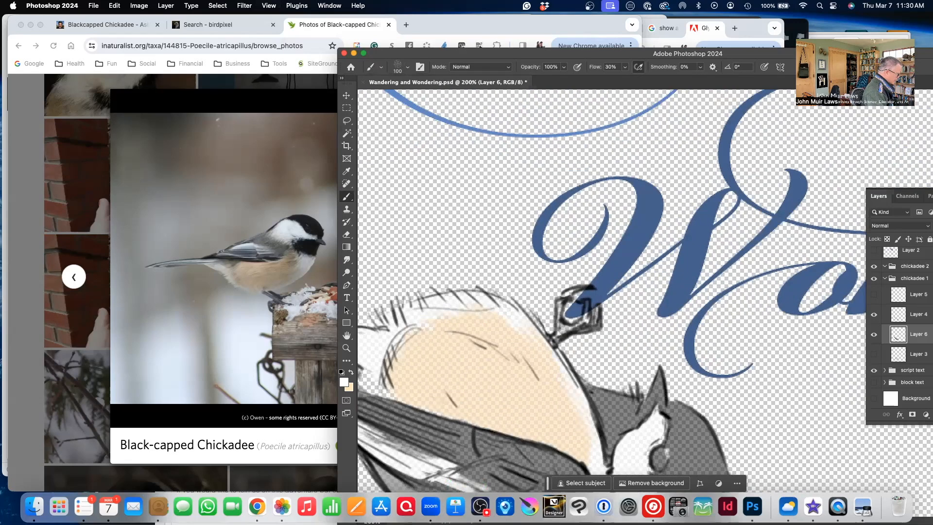
pyautogui.press('super+minus')
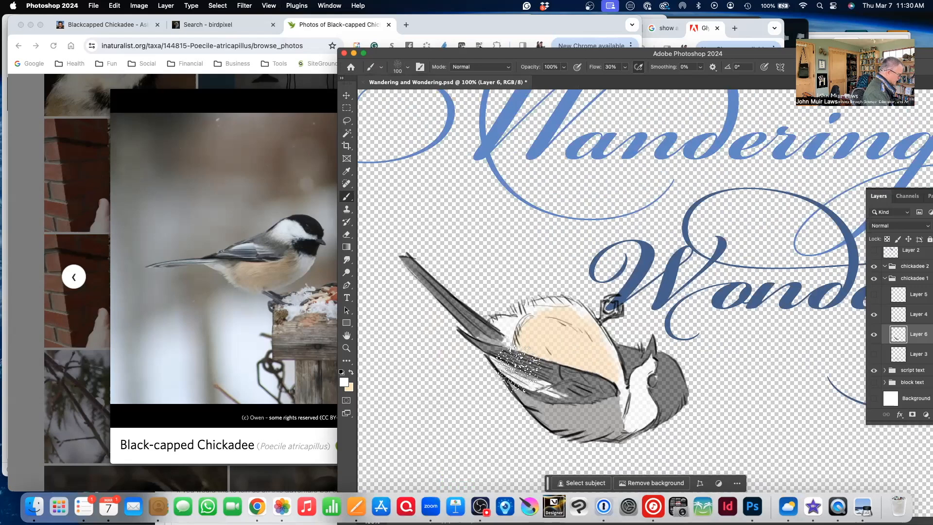
pyautogui.press('[')
pyautogui.press('[')
pyautogui.press('[')
pyautogui.press('[')
pyautogui.press('[')
pyautogui.press('[')
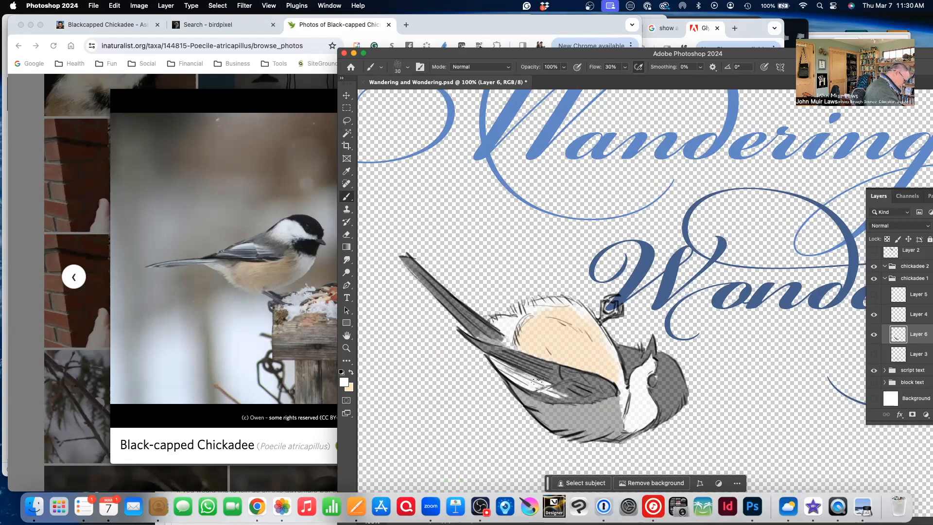
# Strengthen the white streaks on the wing feathers, shrinking the brush to 10 px, and add fine white edges along the tail feathers
pyautogui.moveTo(496, 360); pyautogui.dragTo(572, 397)
pyautogui.press('[')
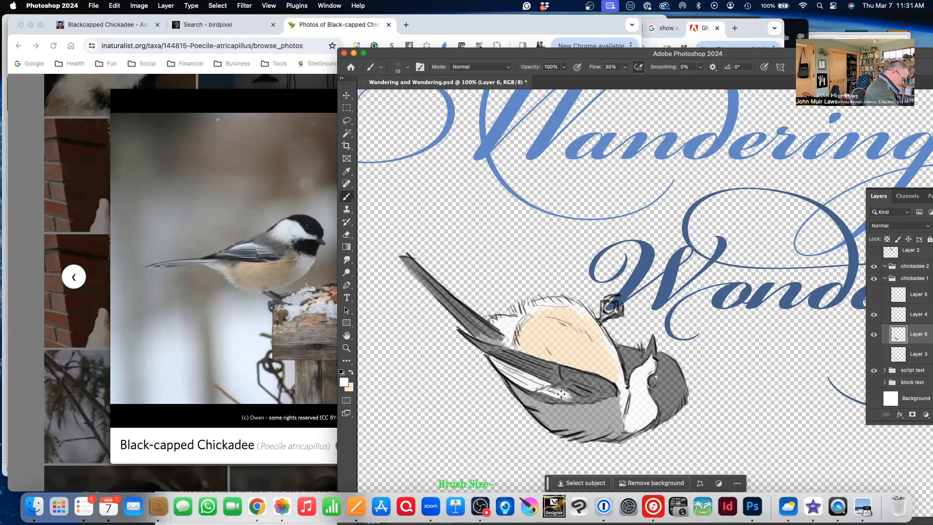
pyautogui.moveTo(563, 394); pyautogui.dragTo(579, 402)
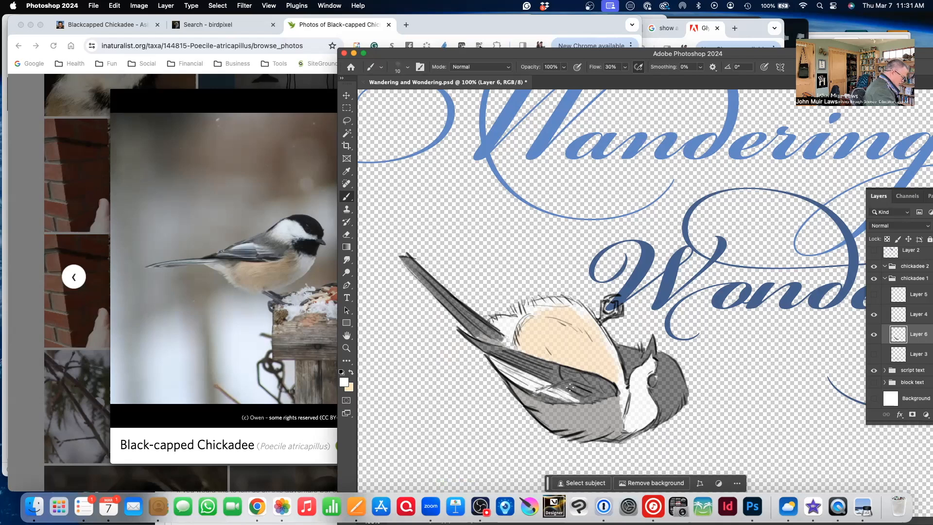
pyautogui.moveTo(560, 385); pyautogui.dragTo(579, 398)
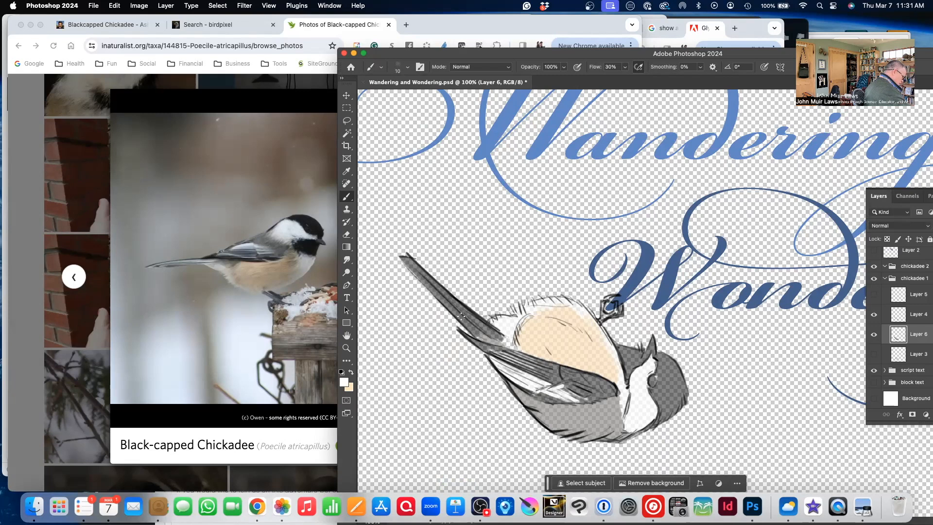
pyautogui.moveTo(450, 295); pyautogui.dragTo(485, 326)
pyautogui.moveTo(429, 280); pyautogui.dragTo(485, 325)
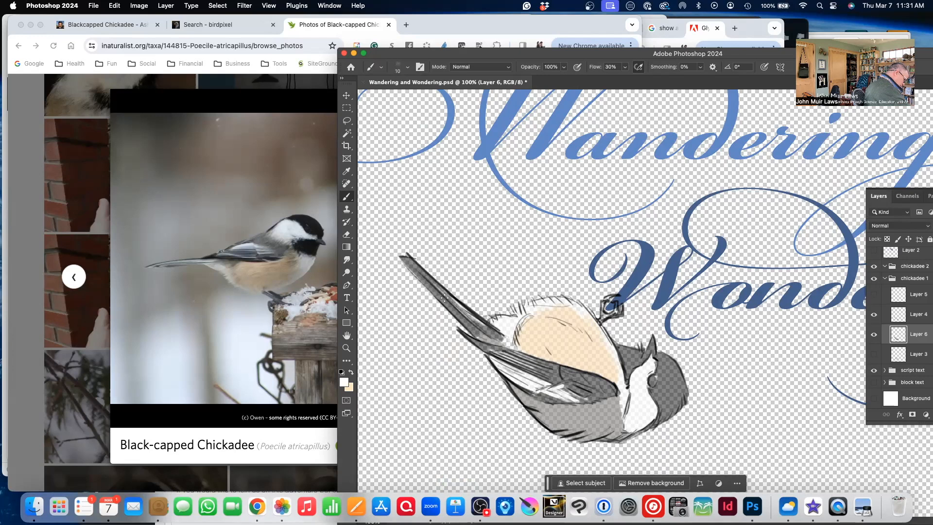
# Add fine white streaks down the length of the tail feathers and onto their base on Layer 6
pyautogui.moveTo(417, 267); pyautogui.dragTo(478, 324)
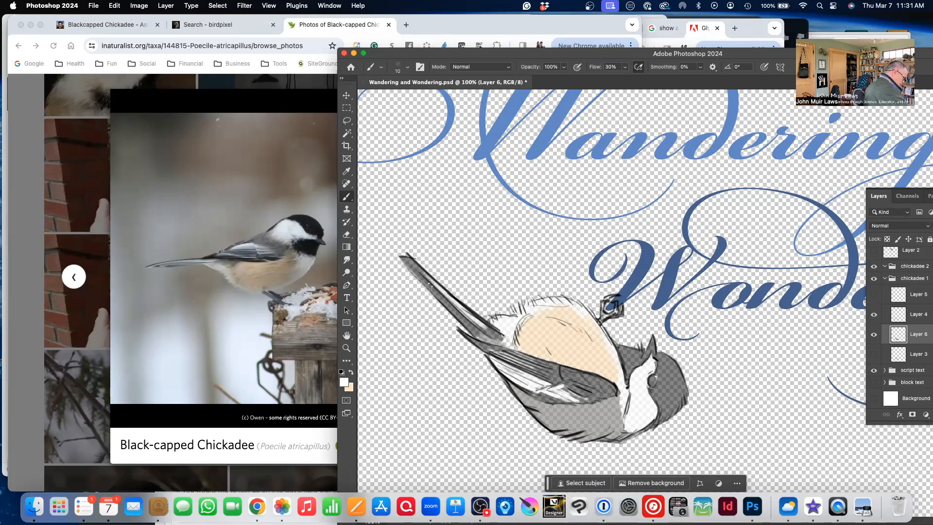
pyautogui.moveTo(480, 325); pyautogui.dragTo(502, 340)
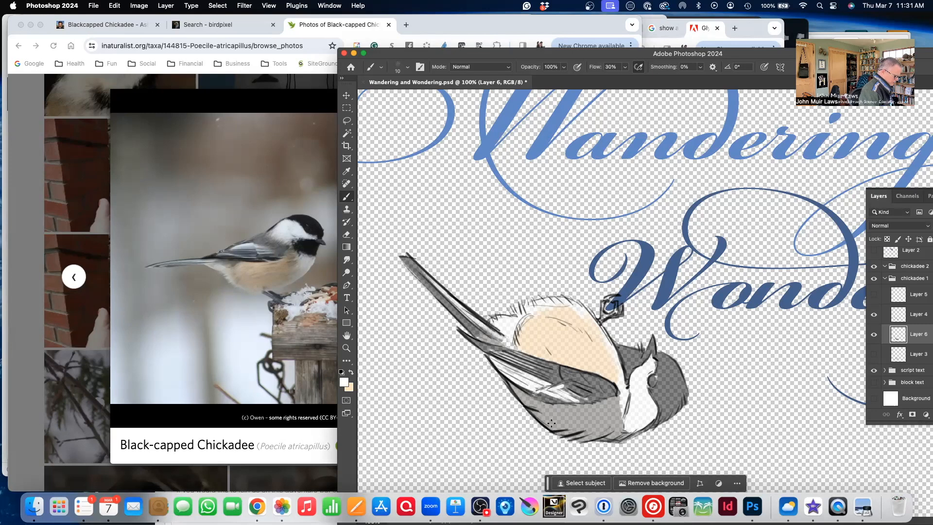
# Hide and show Layer 4 and Layer 6 in turn to compare the sketch lines with the paint beneath
pyautogui.click(873, 315)
pyautogui.click(874, 316)
pyautogui.click(874, 316)
pyautogui.click(874, 316)
pyautogui.click(874, 316)
pyautogui.click(873, 316)
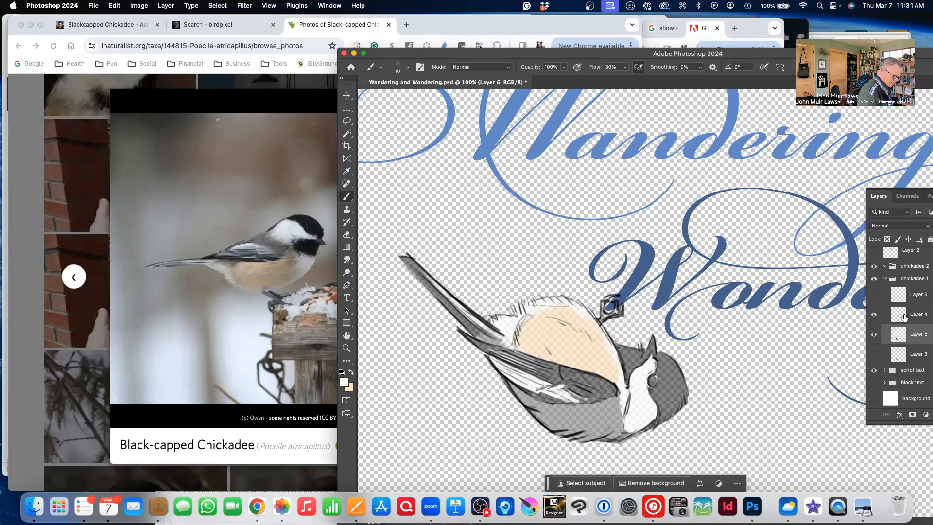
pyautogui.click(913, 317)
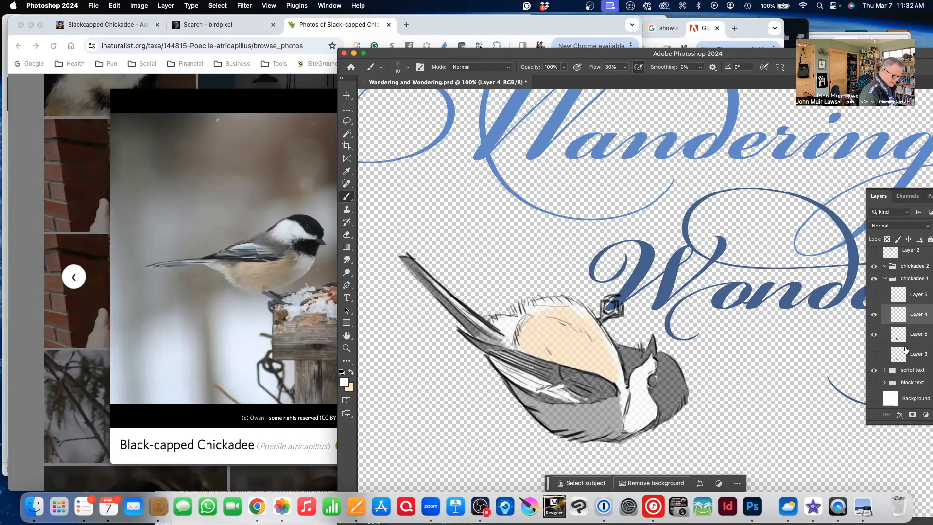
pyautogui.click(874, 335)
pyautogui.click(874, 335)
# Move the document window so the whole Layers panel is accessible, and set Layer 6's opacity to 100%
pyautogui.moveTo(928, 196); pyautogui.dragTo(891, 197)
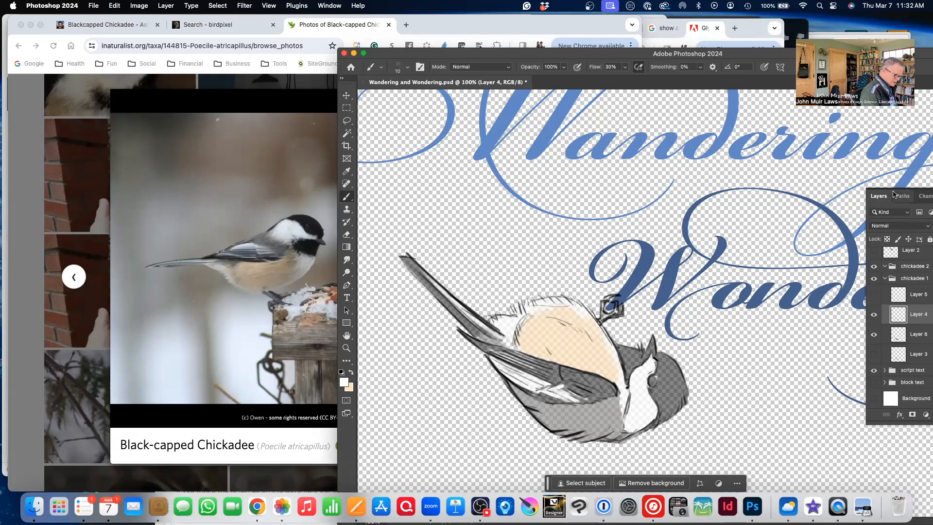
pyautogui.moveTo(755, 58); pyautogui.dragTo(622, 45)
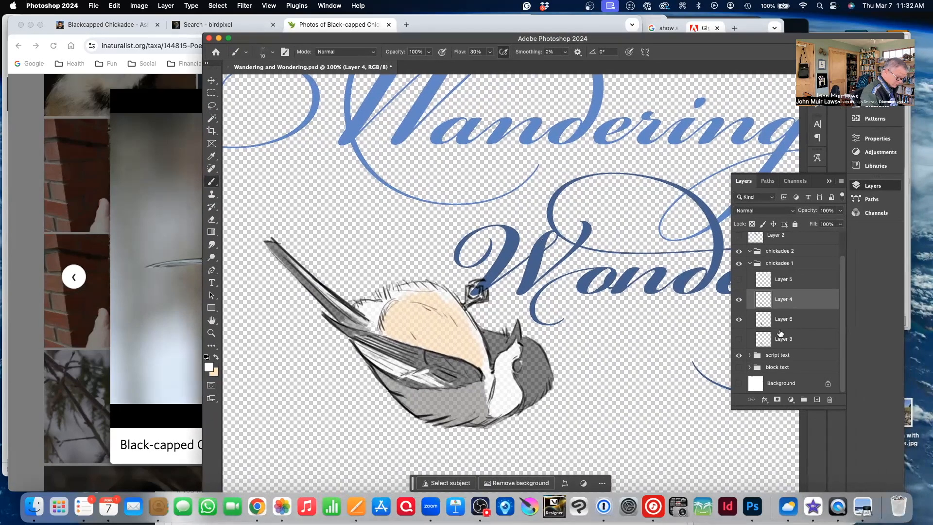
pyautogui.click(792, 324)
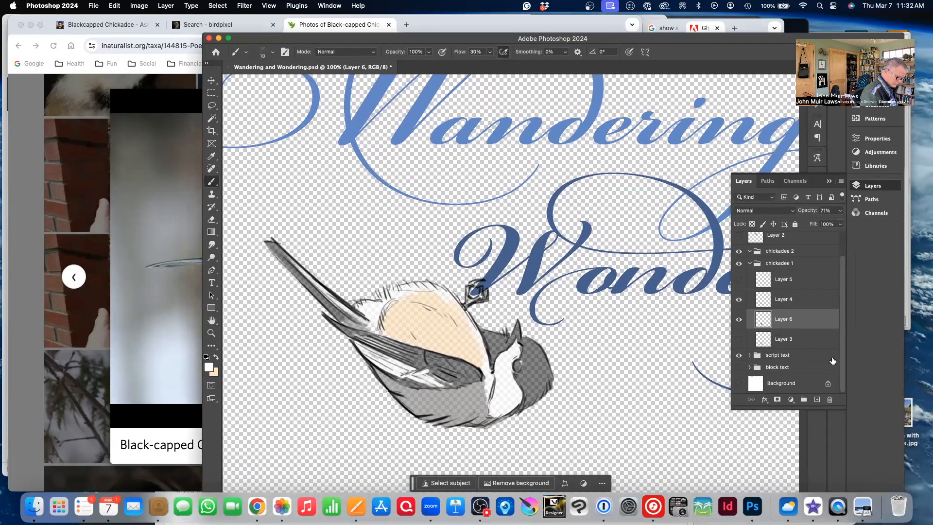
pyautogui.click(841, 212)
pyautogui.moveTo(827, 225); pyautogui.dragTo(843, 225)
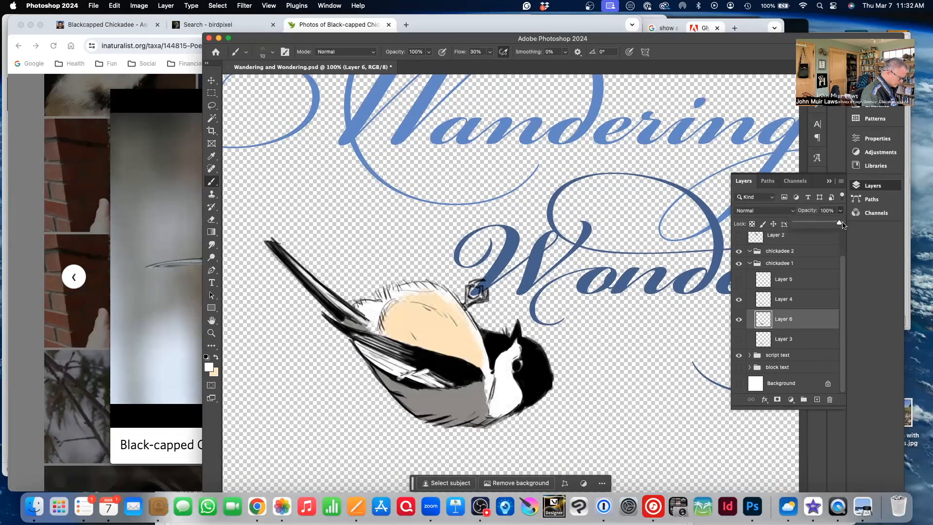
pyautogui.moveTo(842, 225)
pyautogui.mouseDown()
pyautogui.moveTo(831, 225)
pyautogui.moveTo(849, 228)
pyautogui.mouseUp()
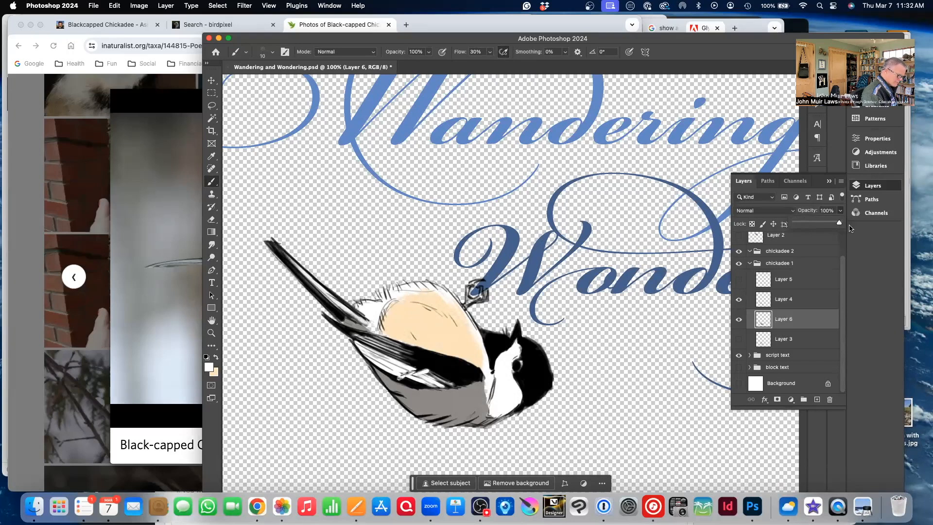
# Toggle Layer 4's visibility to compare the full-strength paint with and without the sketch lines
pyautogui.click(739, 300)
pyautogui.click(739, 299)
pyautogui.click(739, 300)
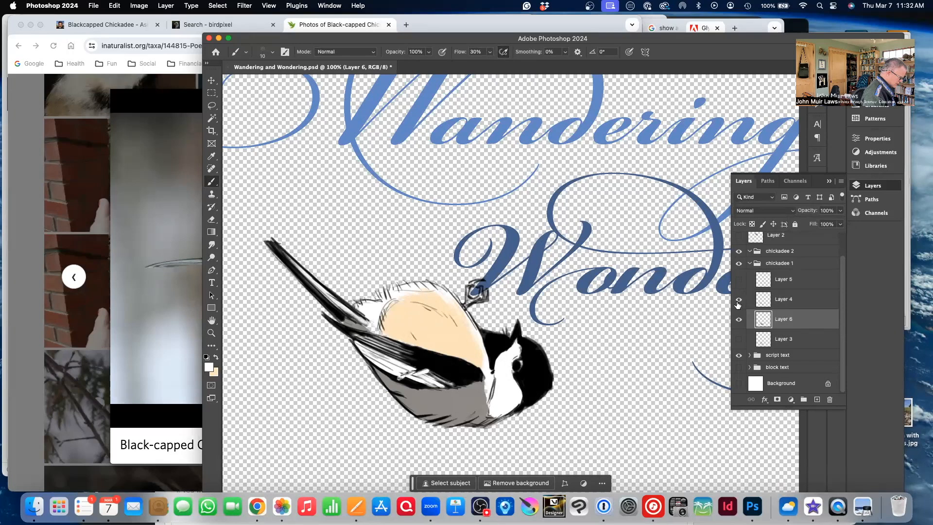
# Make Layer 4 active and choose the "Hard Round Pressure Size" brush for painting on it
pyautogui.click(812, 301)
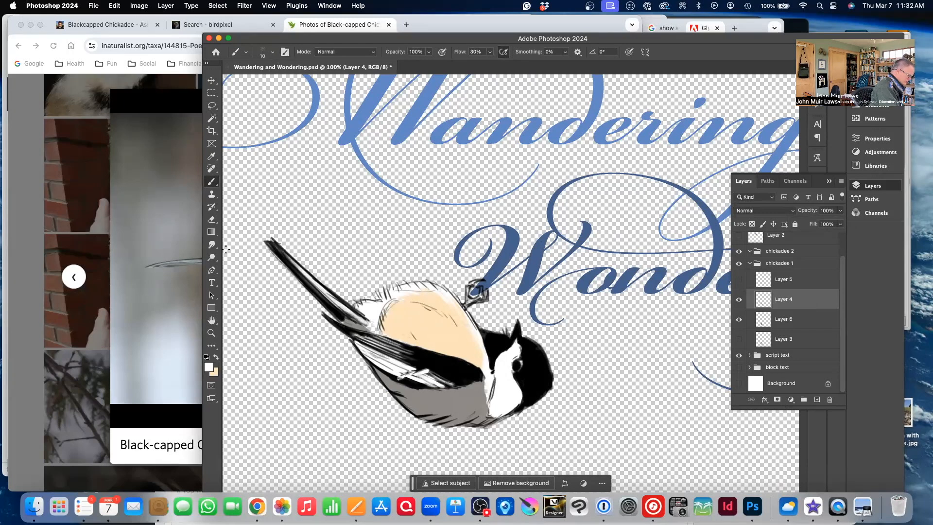
pyautogui.click(267, 54)
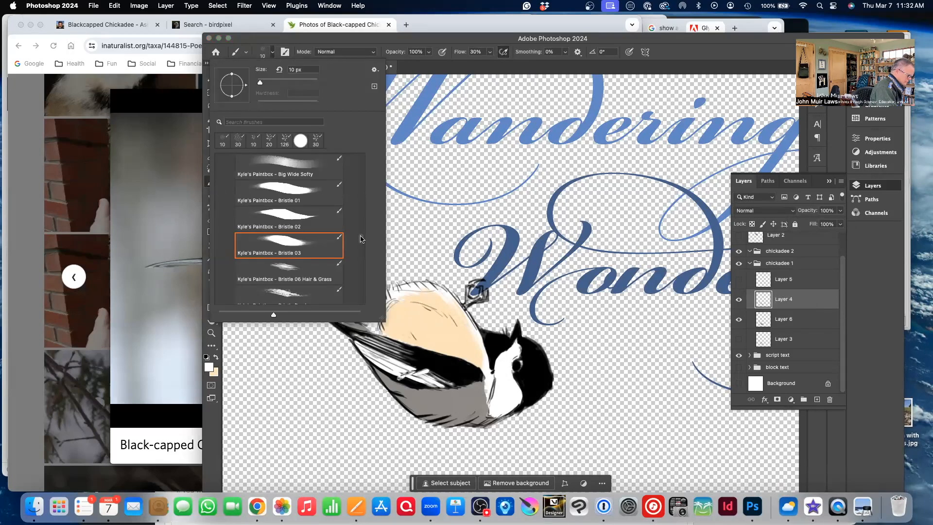
pyautogui.scroll(10, 360, 239)
pyautogui.click(296, 257)
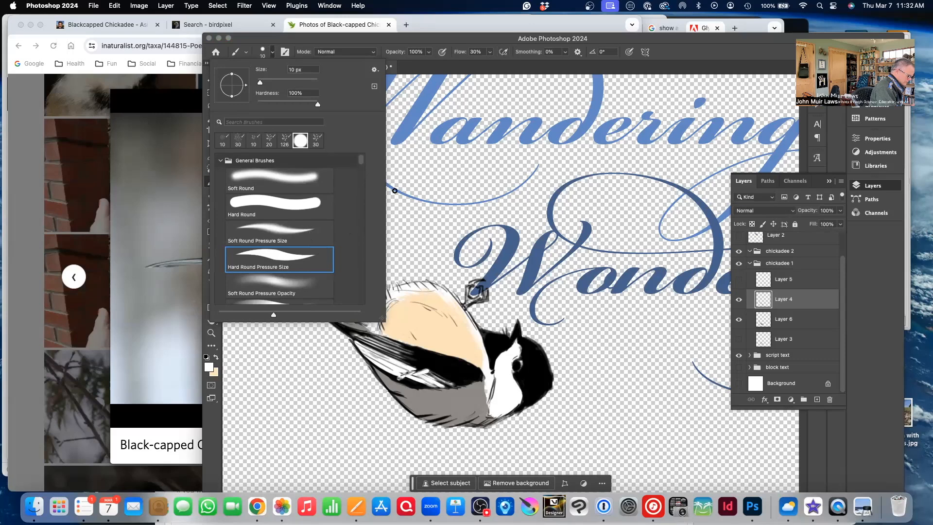
pyautogui.click(395, 190)
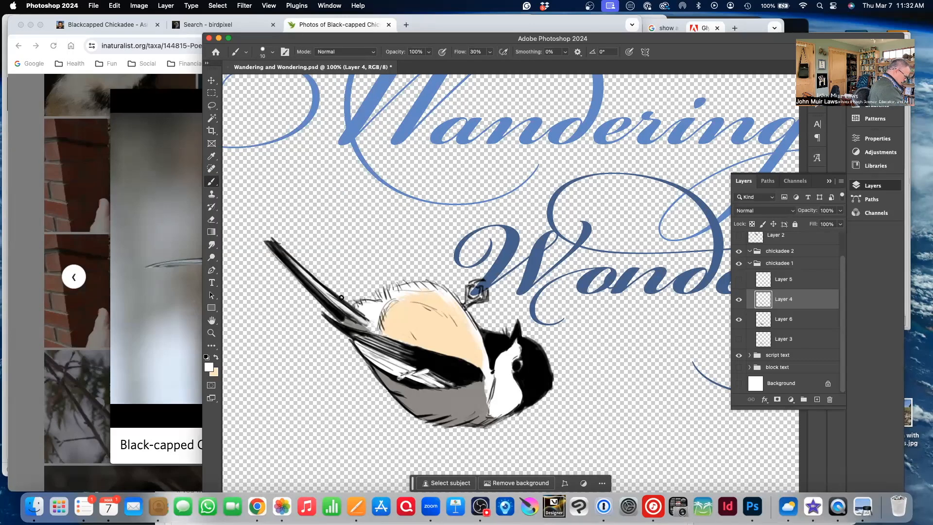
# Refine the tail feathers on Layer 4 with several long, thin white strokes from the tip to the base
pyautogui.press('e')
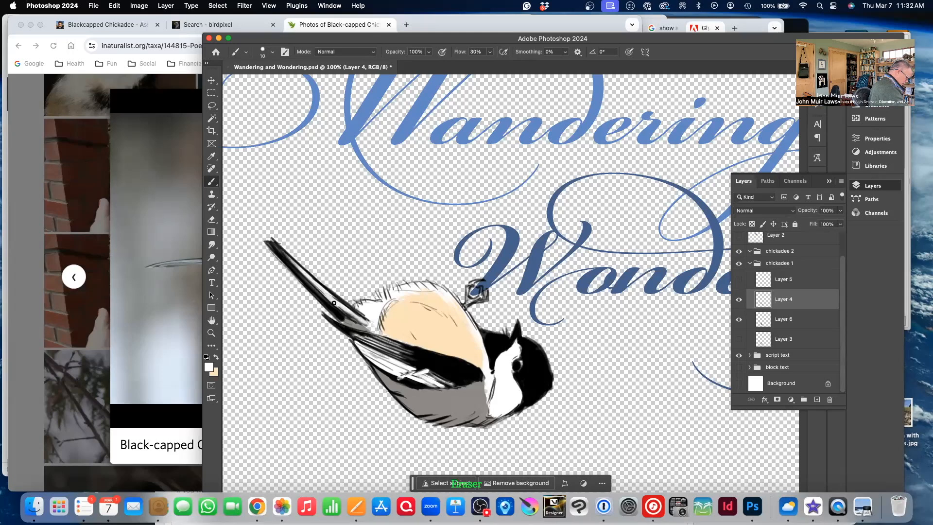
pyautogui.moveTo(279, 251); pyautogui.dragTo(358, 324)
pyautogui.moveTo(326, 293); pyautogui.dragTo(344, 310)
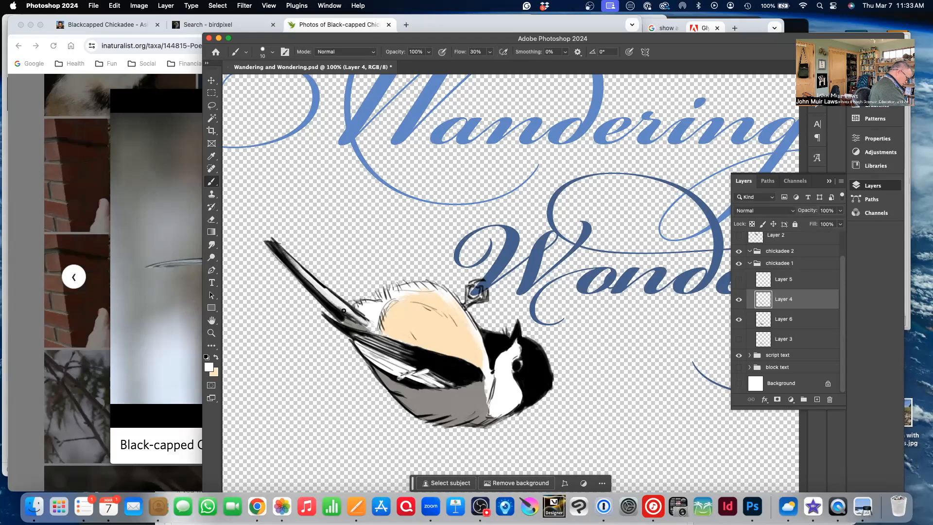
pyautogui.moveTo(309, 276); pyautogui.dragTo(331, 298)
pyautogui.moveTo(292, 261); pyautogui.dragTo(316, 287)
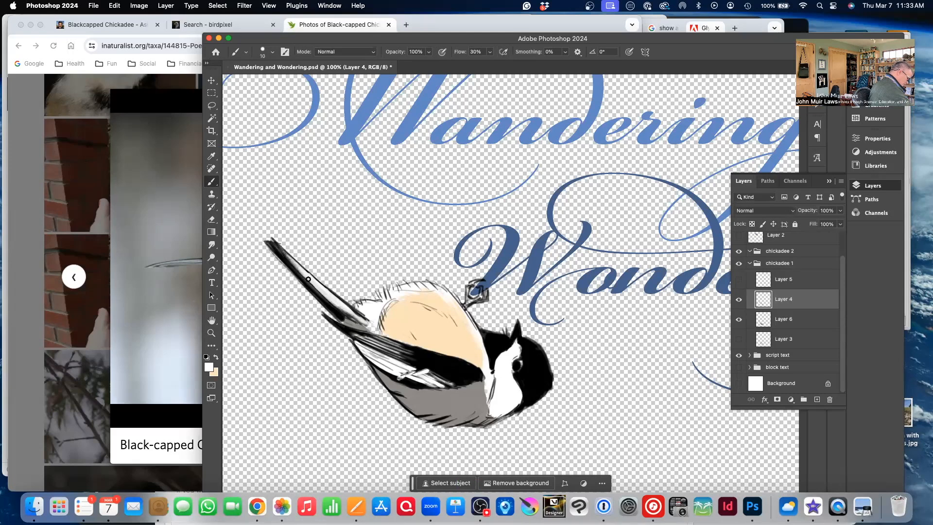
# Set the foreground colour to black, undo the last stroke, and draw a dark line along the tail feathers
pyautogui.click(215, 371)
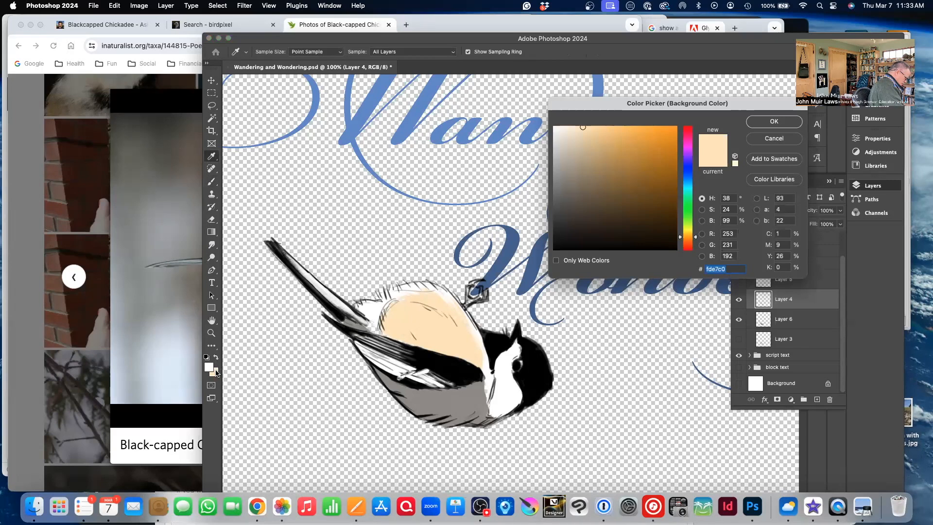
pyautogui.click(774, 121)
pyautogui.click(216, 357)
pyautogui.click(210, 369)
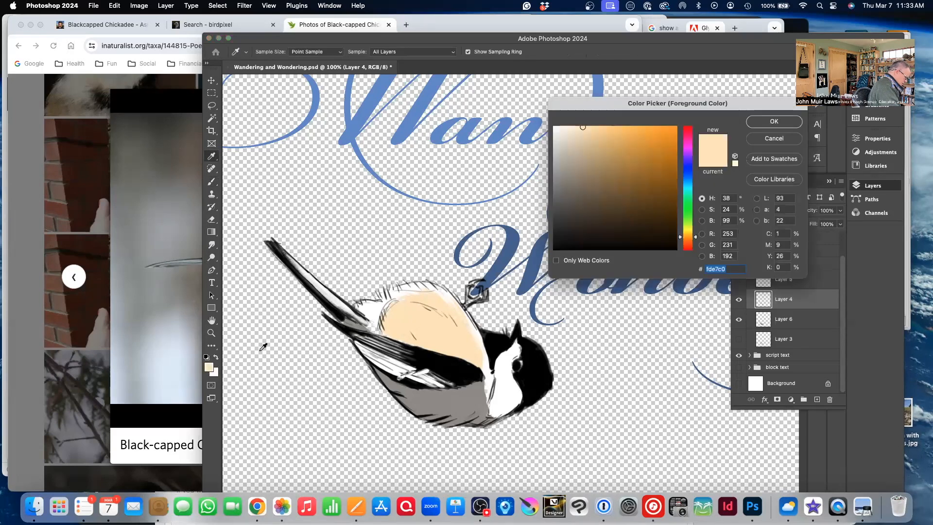
pyautogui.moveTo(579, 176); pyautogui.dragTo(539, 264)
pyautogui.press('Return')
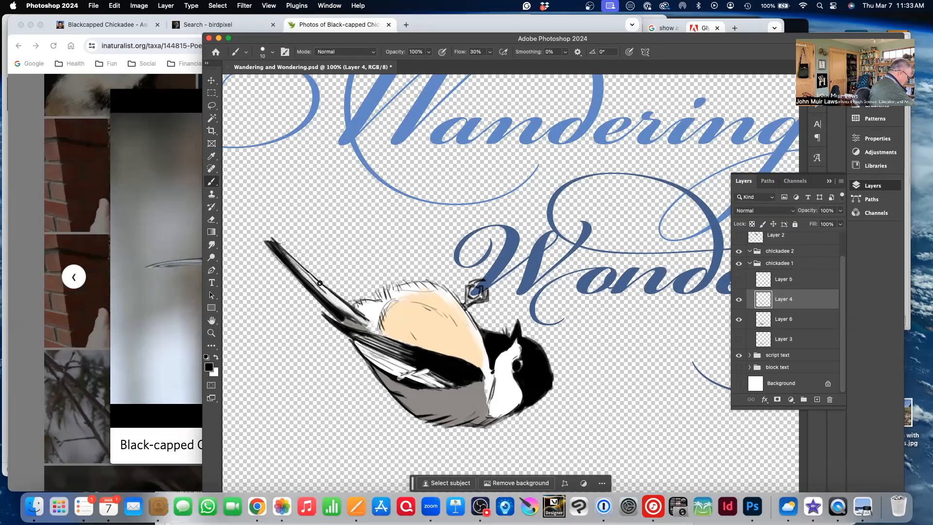
pyautogui.press('super+z')
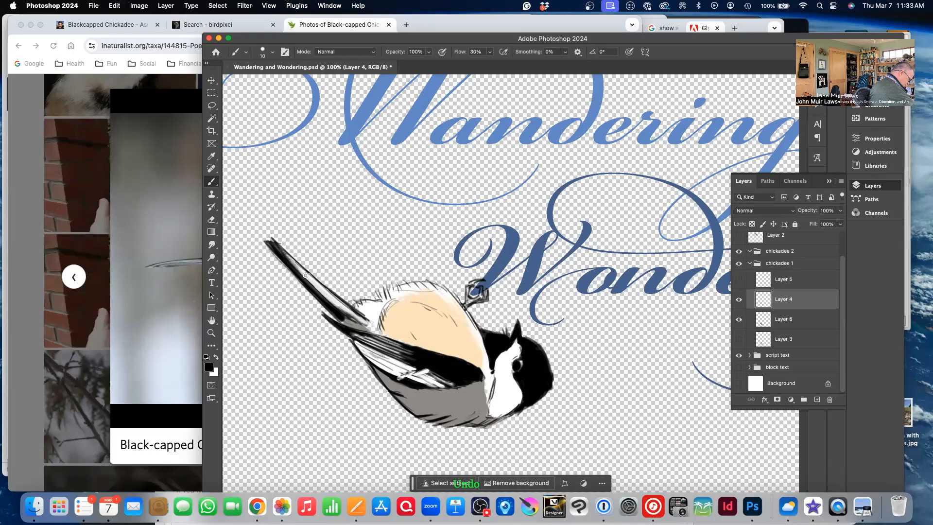
pyautogui.moveTo(292, 261); pyautogui.dragTo(344, 314)
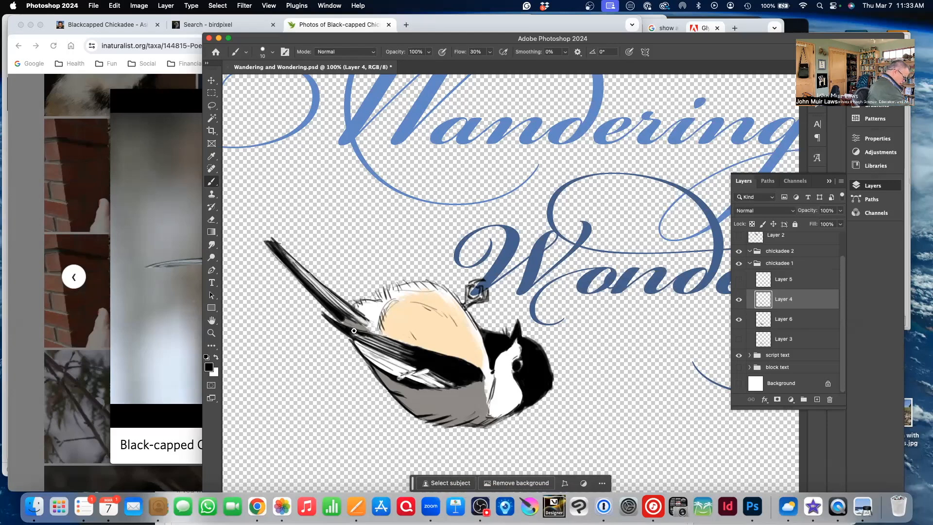
# Make Layer 6 active, check it by toggling its visibility, and set the foreground colour to grey 6d6a65
pyautogui.click(781, 321)
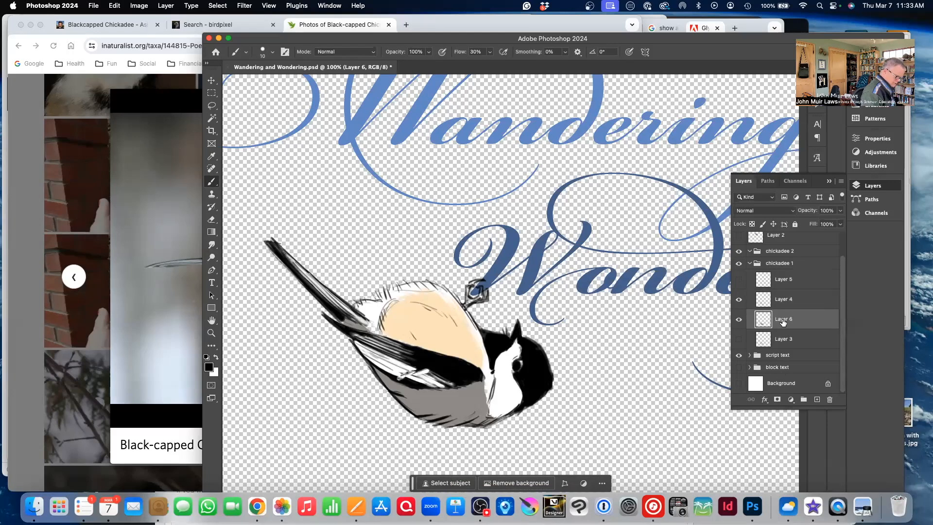
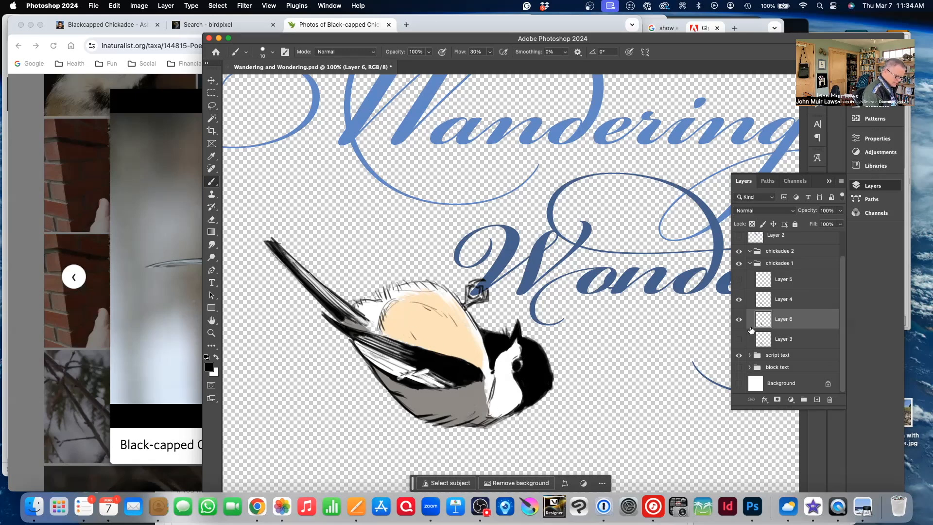
pyautogui.click(739, 320)
pyautogui.click(739, 320)
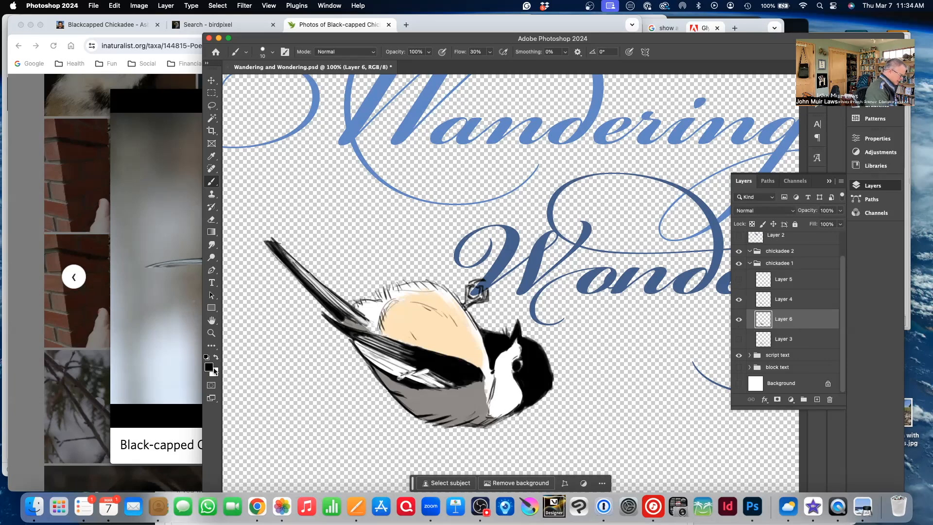
pyautogui.click(209, 367)
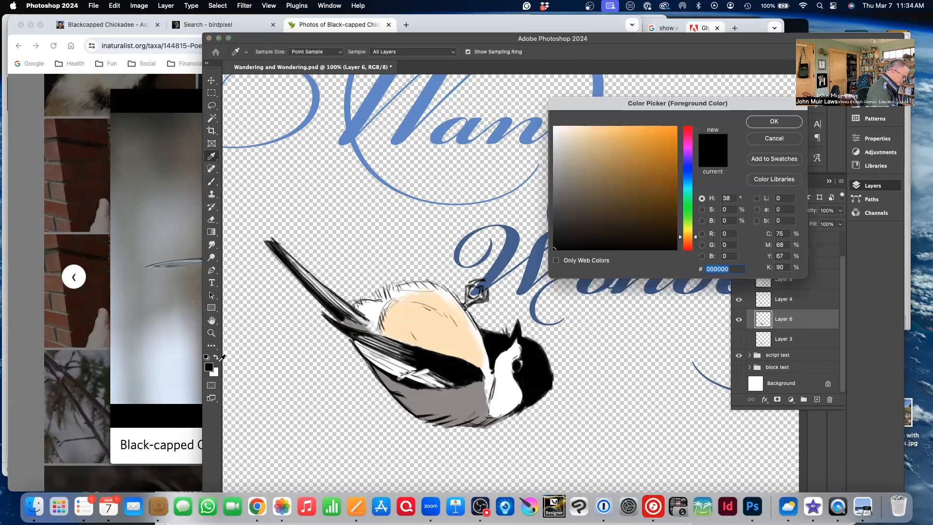
pyautogui.click(561, 198)
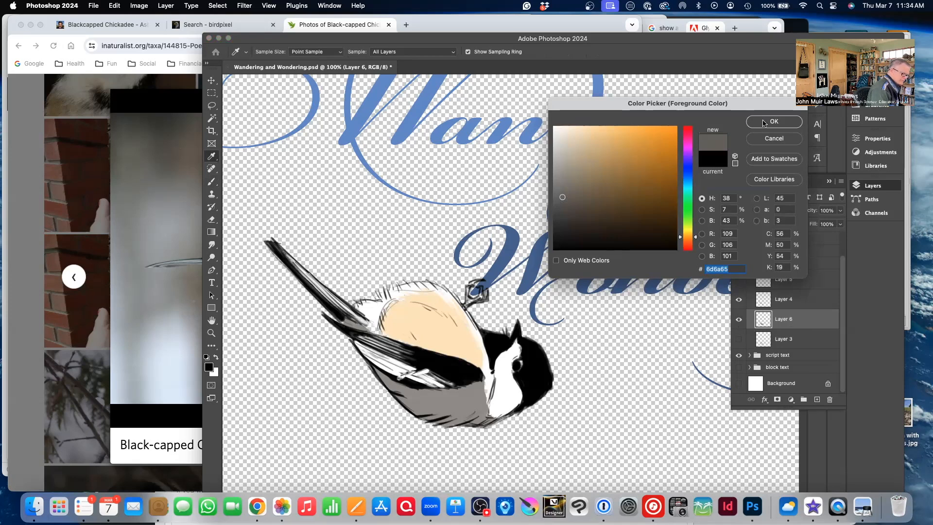
pyautogui.press('Return')
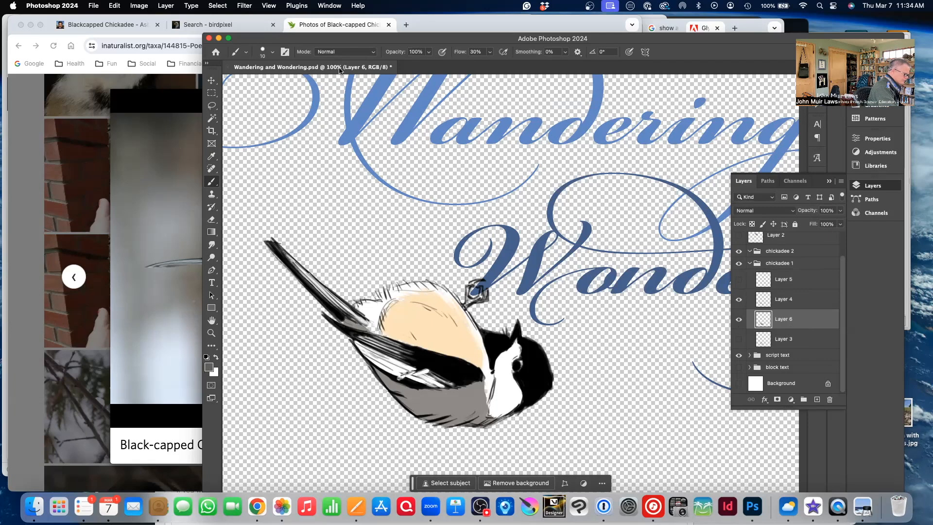
# Choose the "Kyle's Paintbox - Bristle 03" brush at 100 px
pyautogui.click(273, 52)
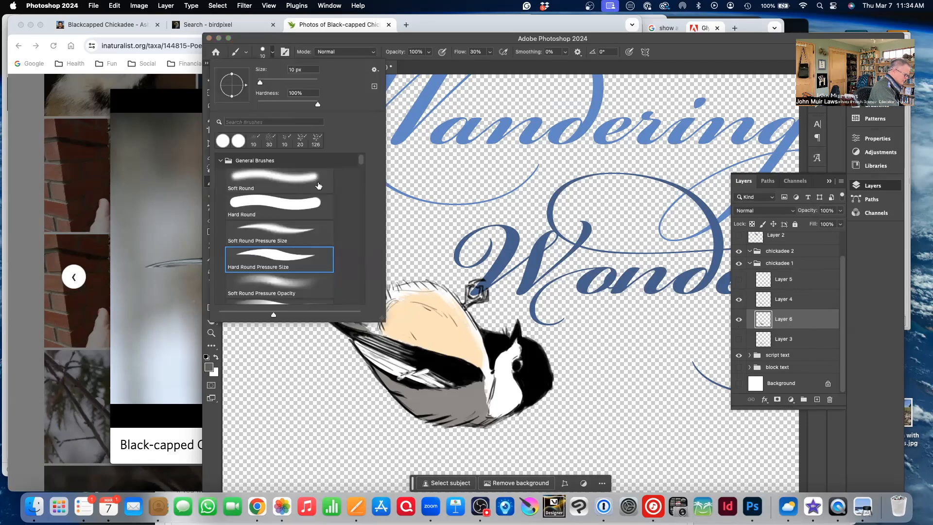
pyautogui.moveTo(359, 159); pyautogui.dragTo(354, 248)
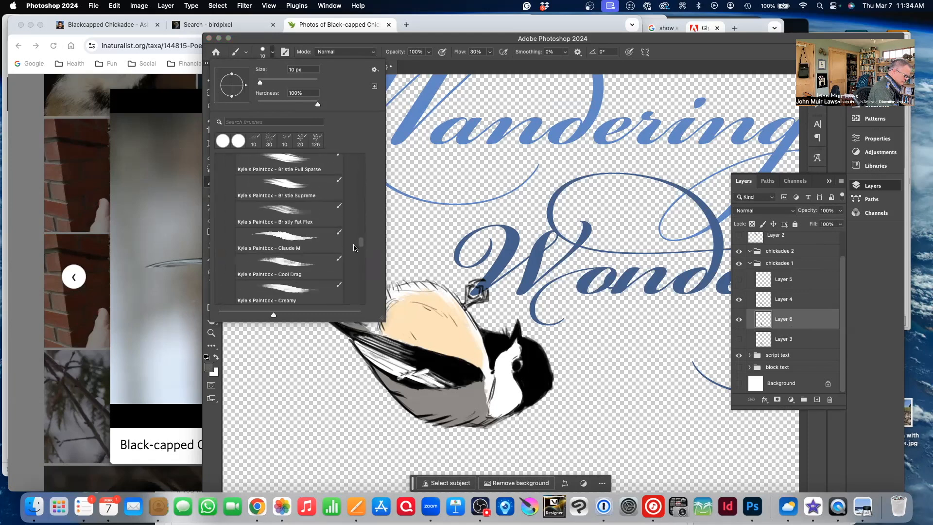
pyautogui.scroll(2, 354, 248)
pyautogui.scroll(4, 354, 246)
pyautogui.scroll(-3, 354, 245)
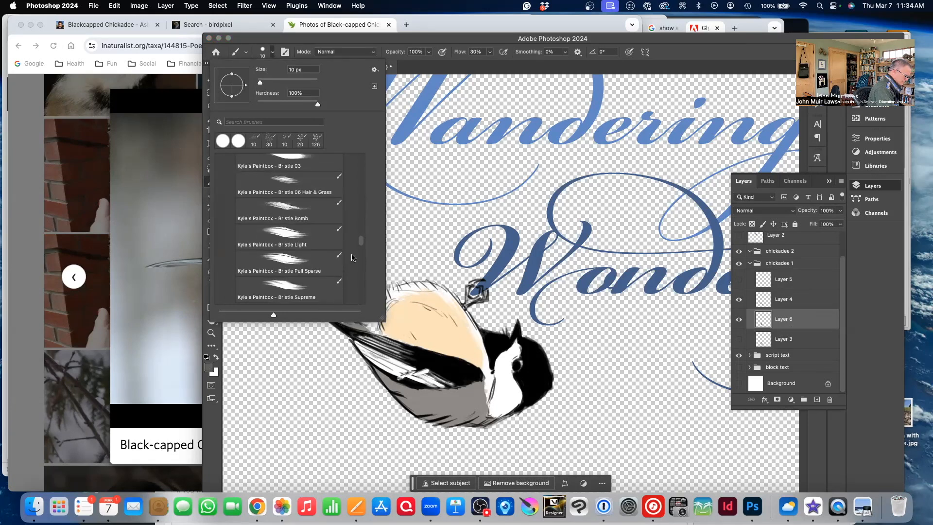
pyautogui.scroll(2, 362, 240)
pyautogui.scroll(-1, 361, 240)
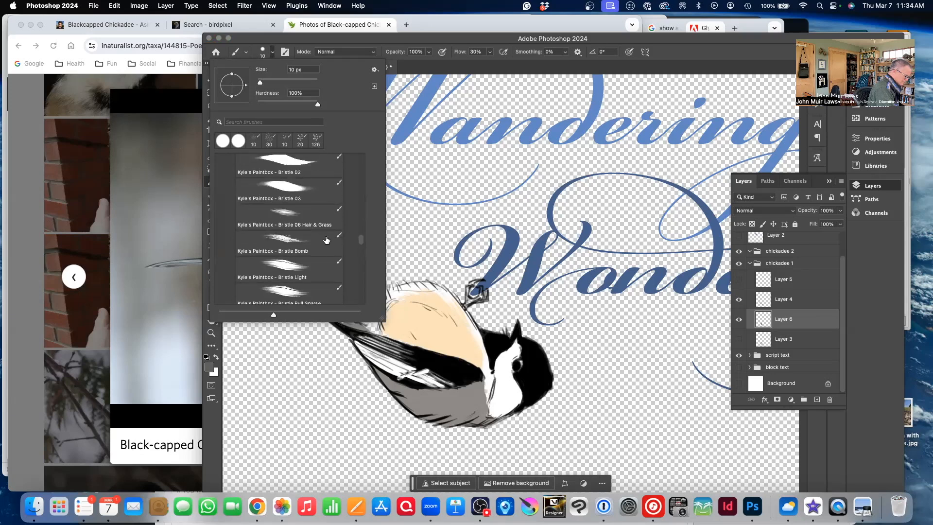
pyautogui.click(297, 189)
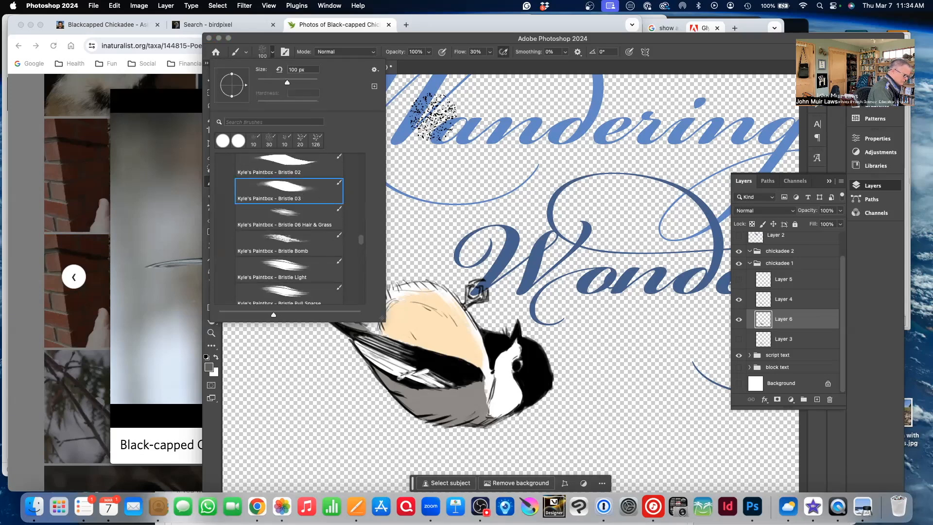
pyautogui.click(434, 116)
pyautogui.press('super+z')
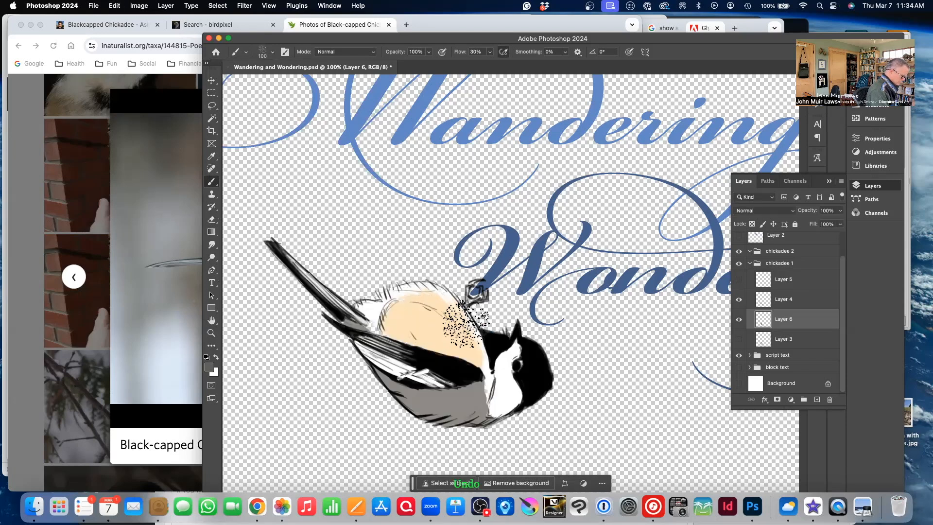
pyautogui.click(116, 7)
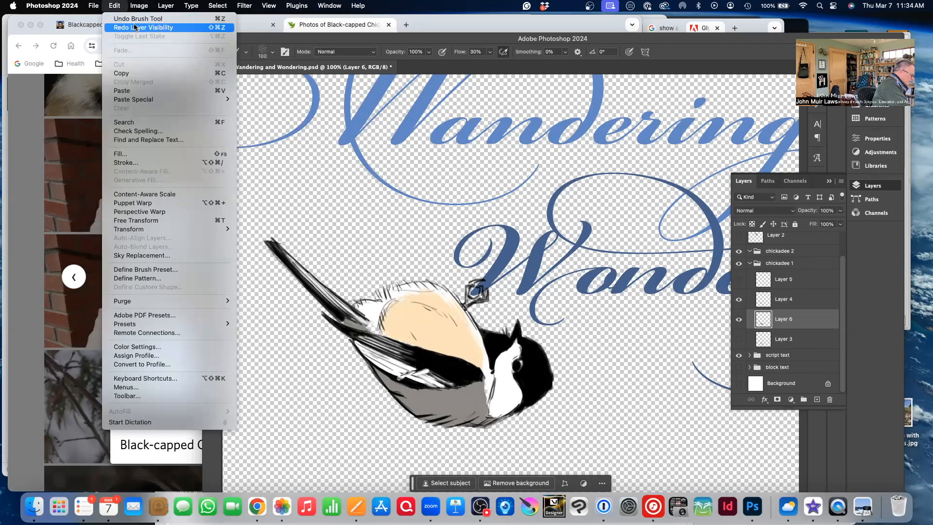
pyautogui.click(145, 28)
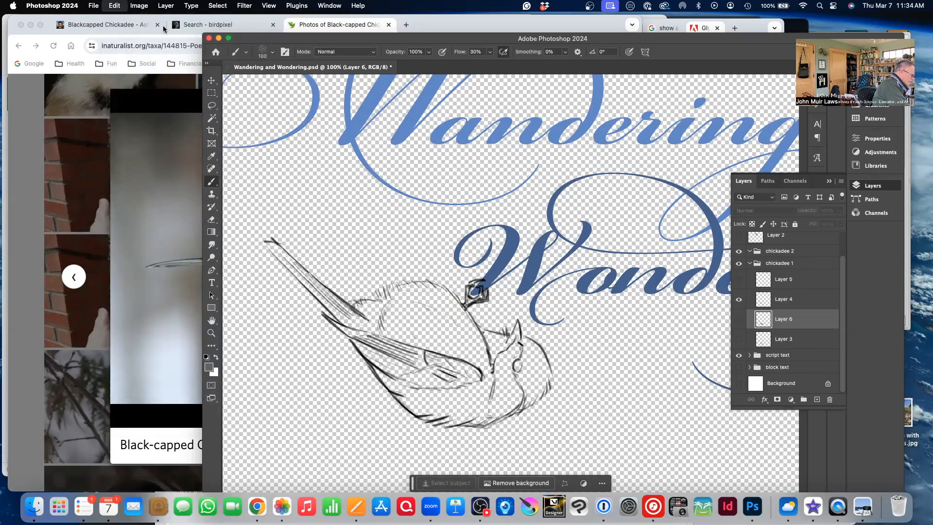
pyautogui.click(164, 28)
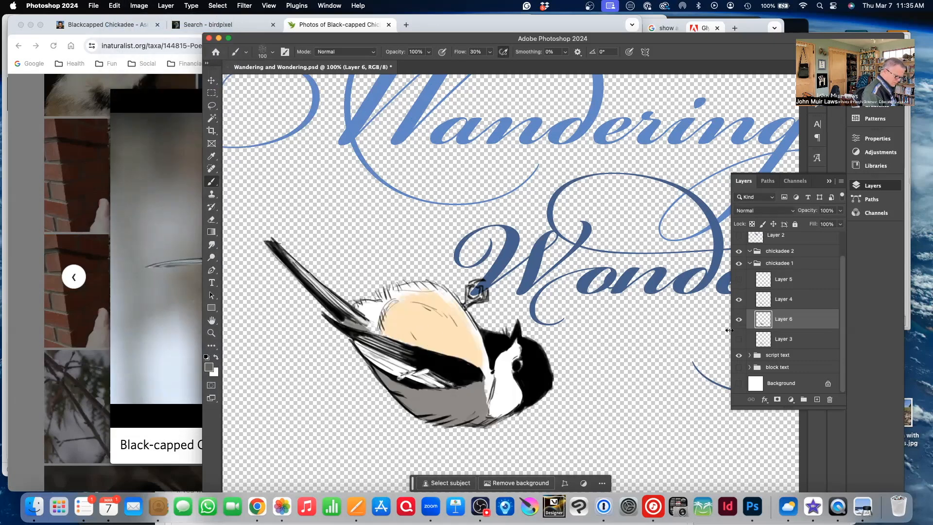
# Reduce the brush to 30 px, try a grey stroke on the dark wing, and undo that stroke
pyautogui.press('[')
pyautogui.press('[')
pyautogui.press('[')
pyautogui.press('[')
pyautogui.press('[')
pyautogui.press('[')
pyautogui.press('[')
pyautogui.press('[')
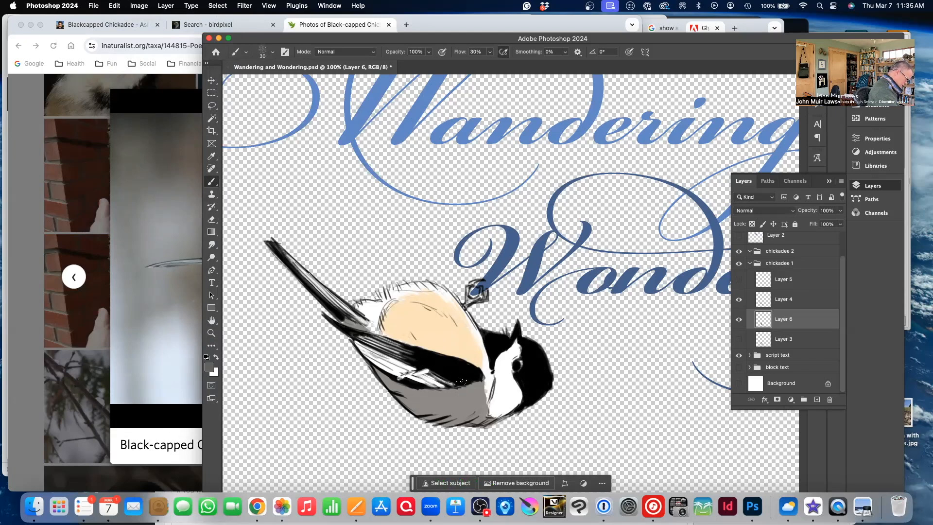
pyautogui.moveTo(460, 376); pyautogui.dragTo(465, 380)
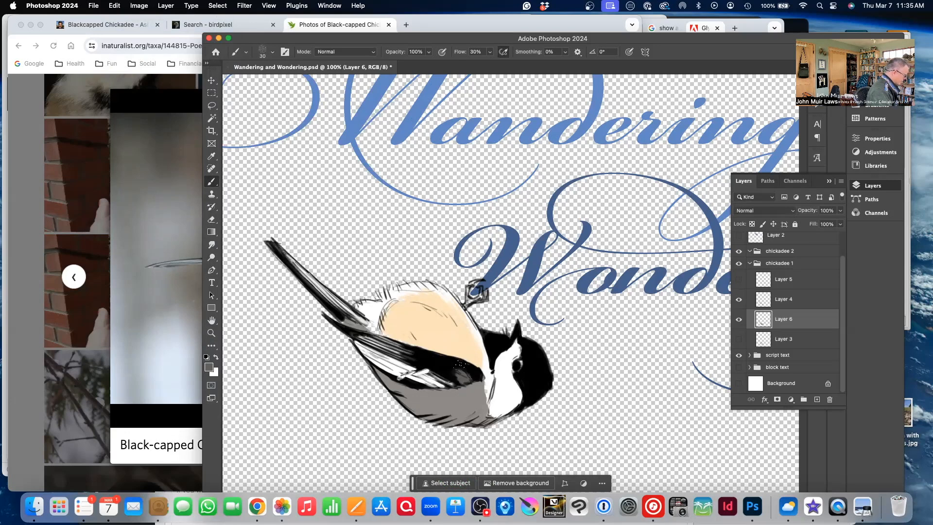
pyautogui.press('super+z')
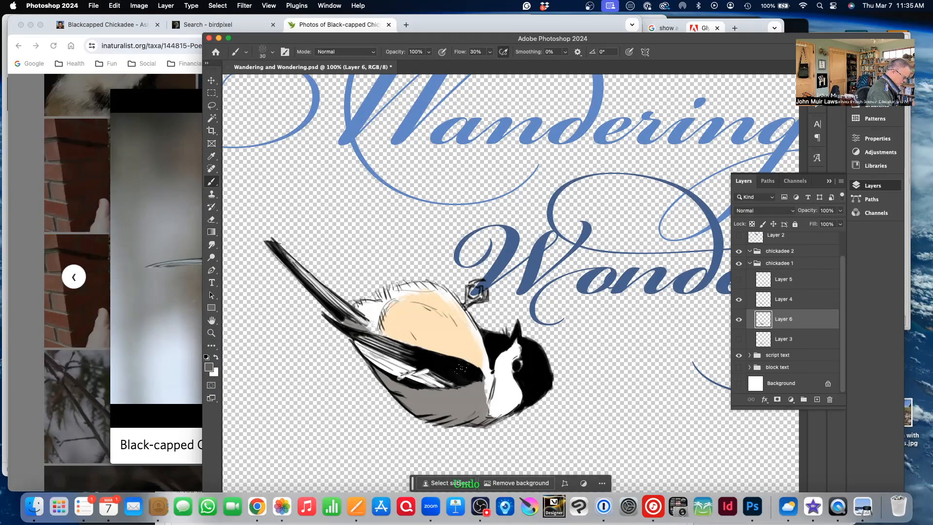
# Lower the brush opacity to 15% and paint faint grey strokes over the dark wing patch near the shoulder
pyautogui.click(428, 52)
pyautogui.moveTo(430, 64); pyautogui.dragTo(389, 67)
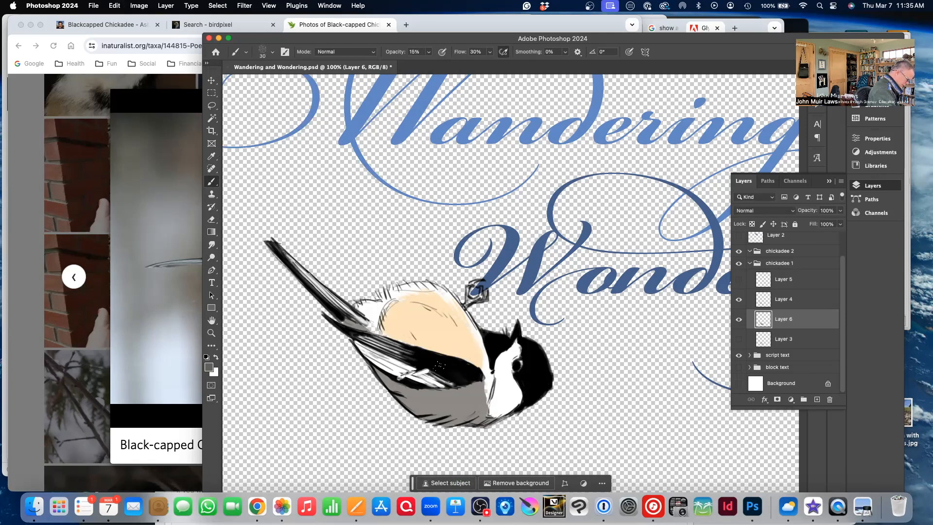
pyautogui.moveTo(458, 377)
pyautogui.mouseDown()
pyautogui.moveTo(474, 369)
pyautogui.moveTo(407, 351)
pyautogui.moveTo(473, 372)
pyautogui.moveTo(463, 370)
pyautogui.mouseUp()
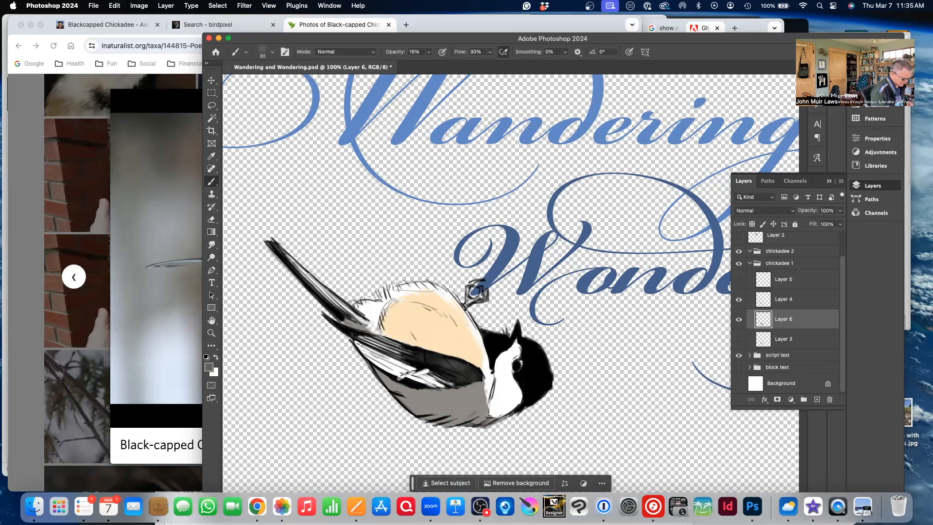
# Reduce the brush to 20 px and set the foreground colour to muted blue 567ab0
pyautogui.press('[')
pyautogui.press('[')
pyautogui.press('[')
pyautogui.press('[')
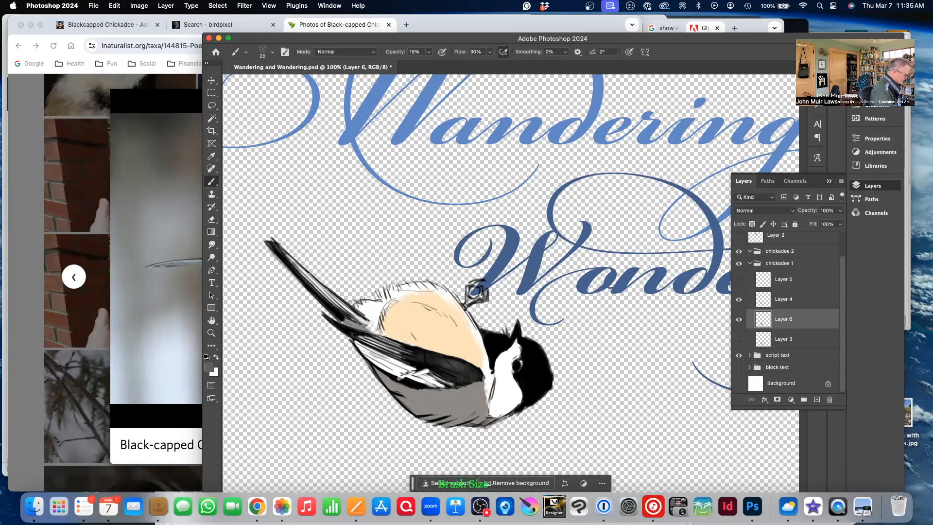
pyautogui.press('[')
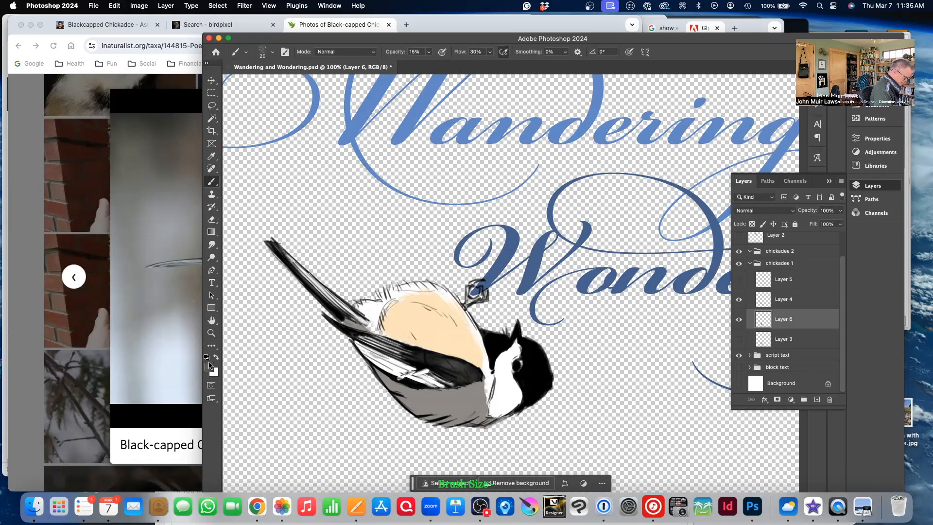
pyautogui.click(209, 366)
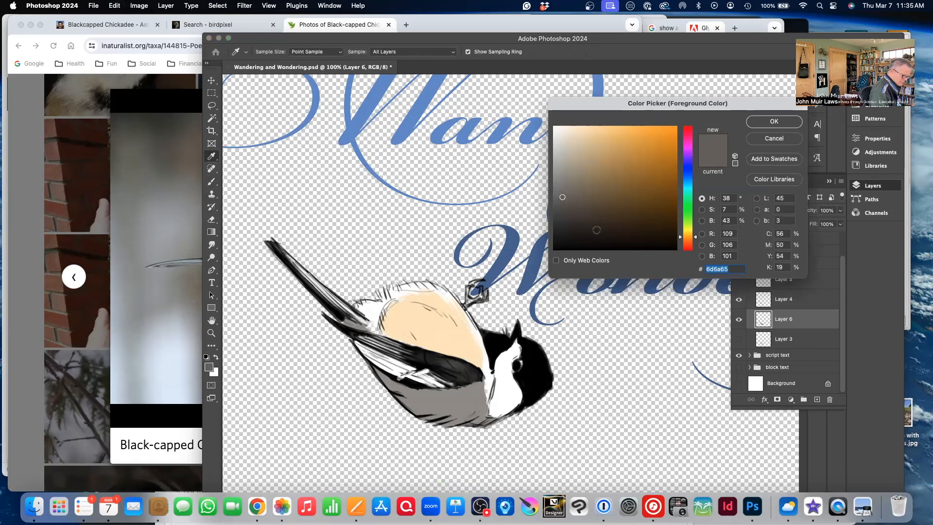
pyautogui.moveTo(695, 237); pyautogui.dragTo(693, 171)
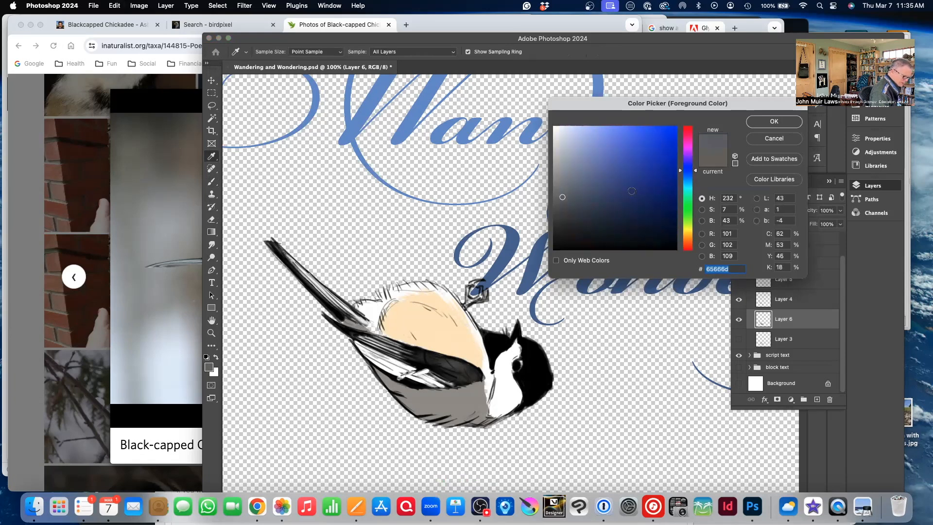
pyautogui.moveTo(563, 197); pyautogui.dragTo(584, 192)
pyautogui.moveTo(682, 171); pyautogui.dragTo(619, 165)
pyautogui.click(774, 122)
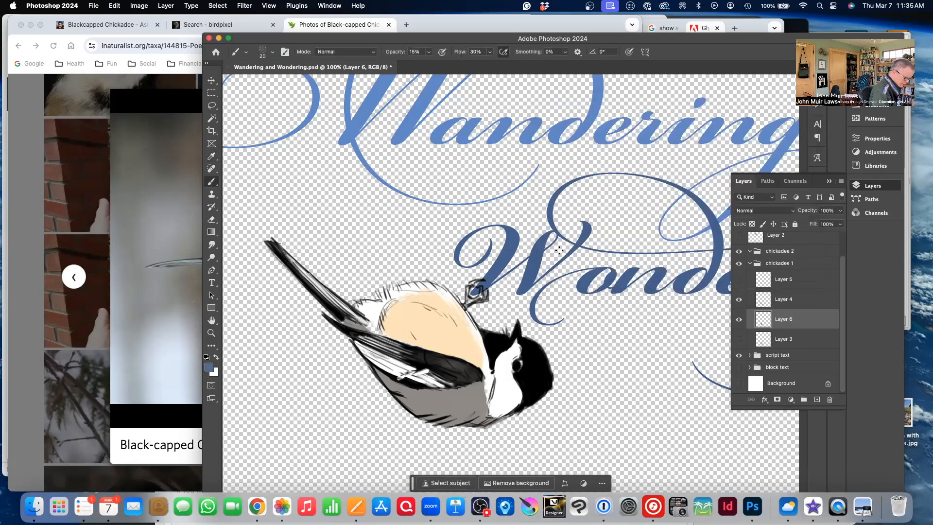
# Enlarge the brush to 35 px and paint a soft blue sheen over the black bib and cap
pyautogui.press(']')
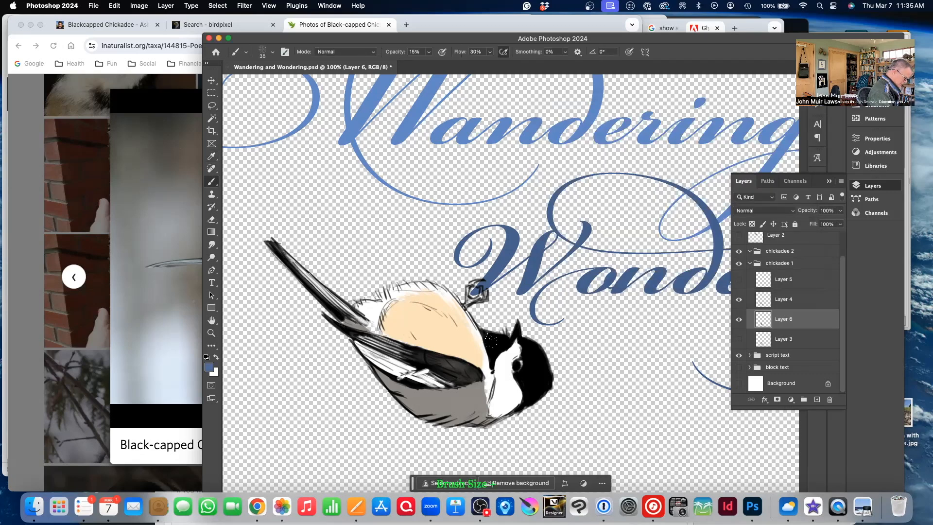
pyautogui.moveTo(492, 340); pyautogui.dragTo(499, 344)
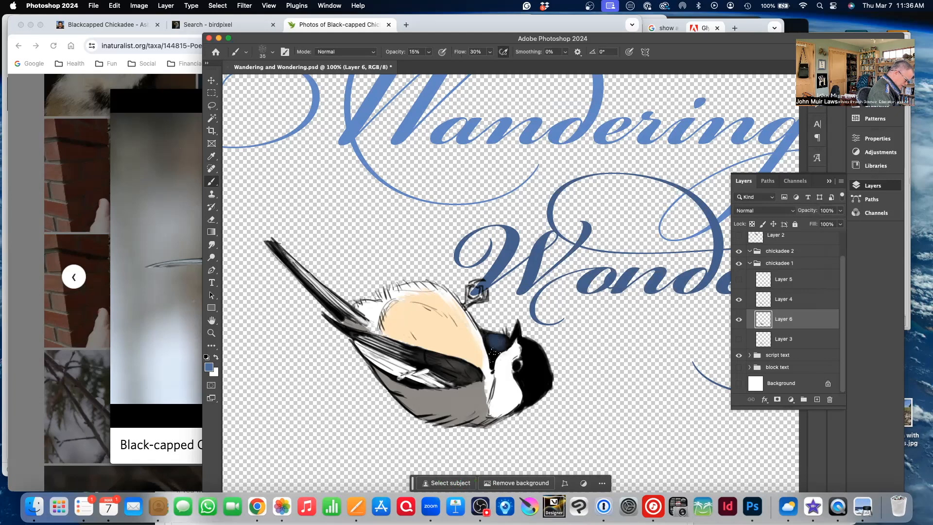
pyautogui.moveTo(531, 352); pyautogui.dragTo(540, 372)
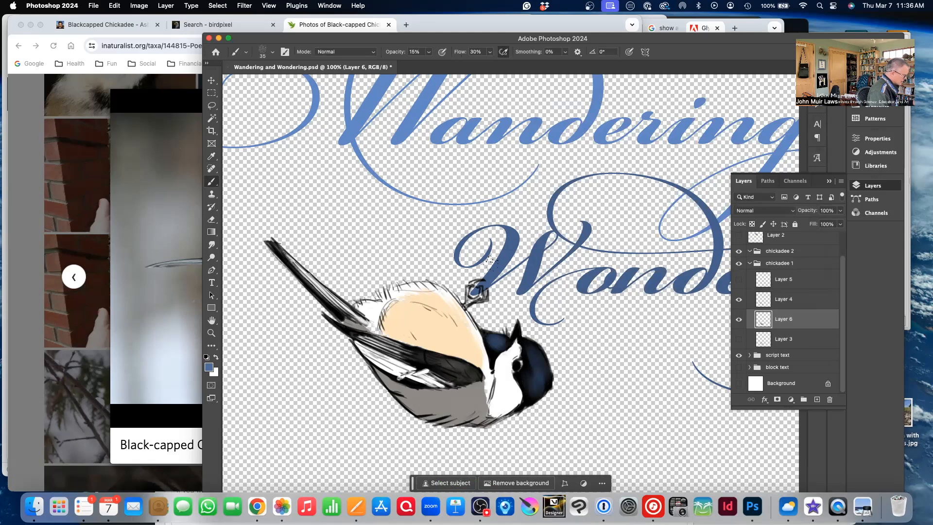
# Raise the brush opacity to 47% and strengthen the blue on the black head areas, reducing the brush to 20 px
pyautogui.click(428, 52)
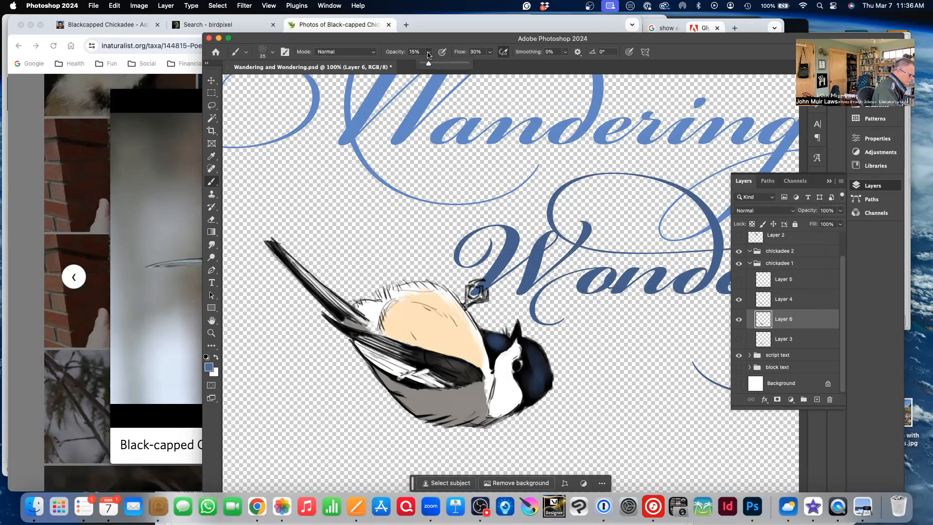
pyautogui.moveTo(429, 63); pyautogui.dragTo(443, 64)
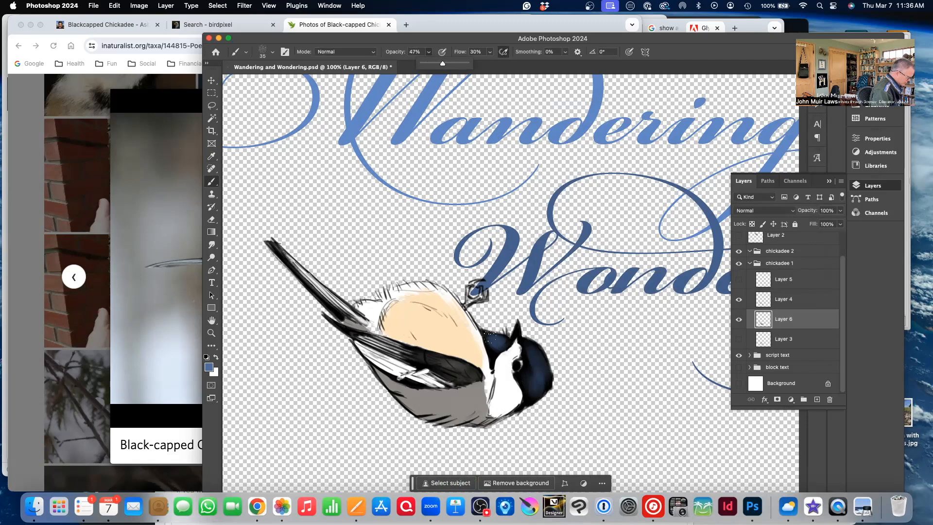
pyautogui.press('[')
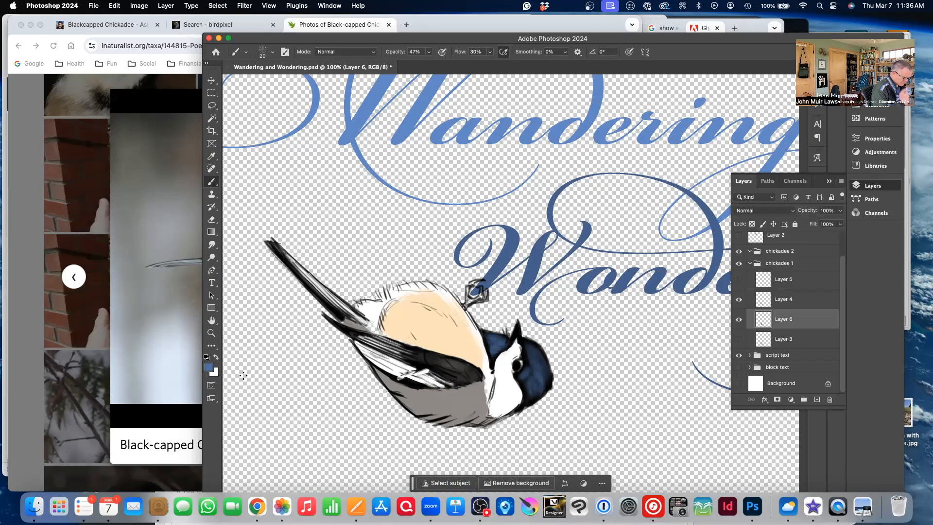
# Darken the blue on the head with a deeper blue, and reset the foreground colour to black
pyautogui.click(209, 368)
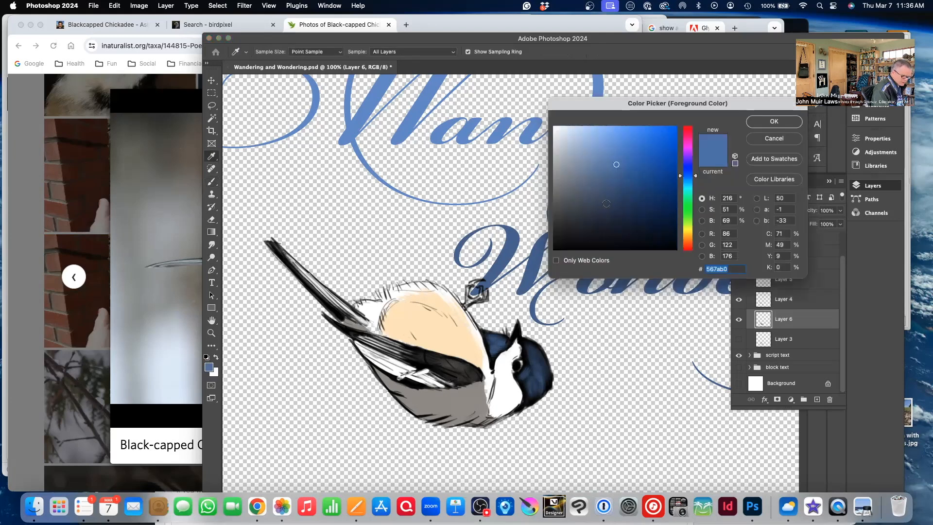
pyautogui.click(763, 121)
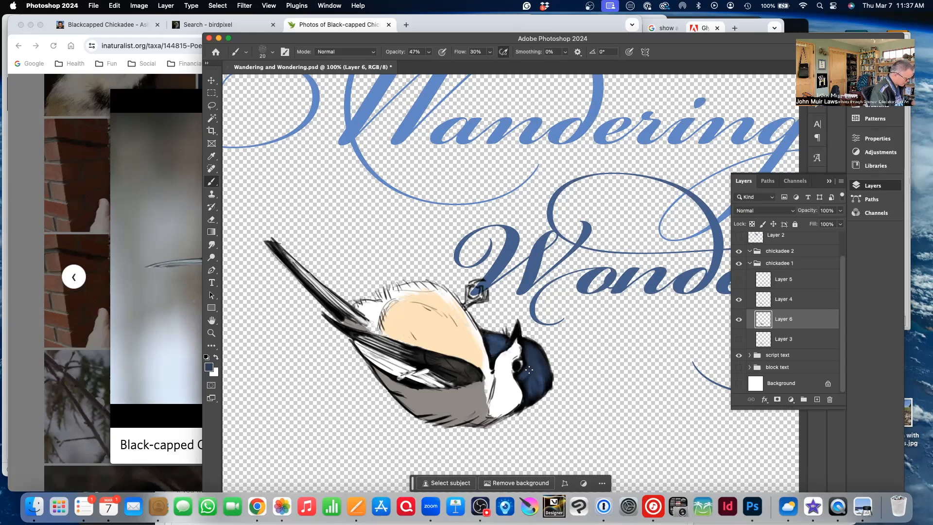
pyautogui.click(207, 358)
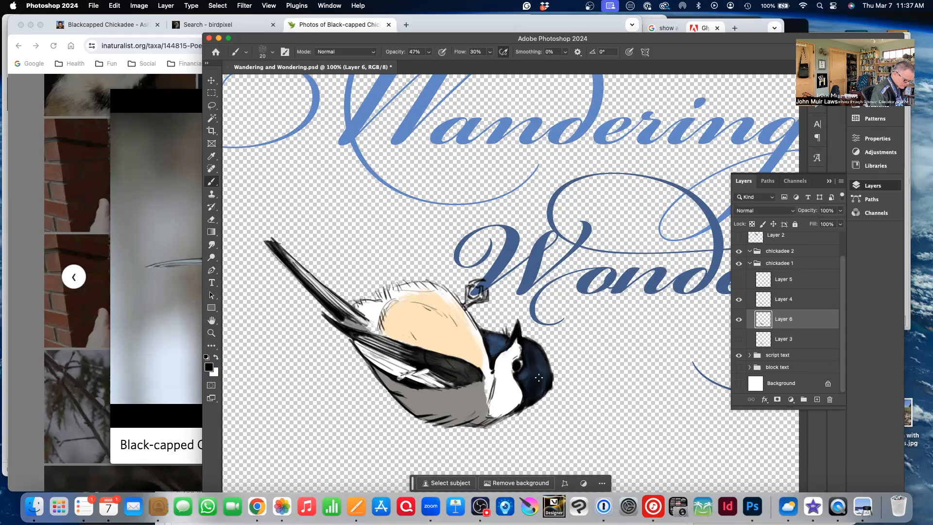
# Set the foreground colour to saturated blue 0865b4 and paint brighter blue strokes over the cap from crown to nape
pyautogui.click(210, 368)
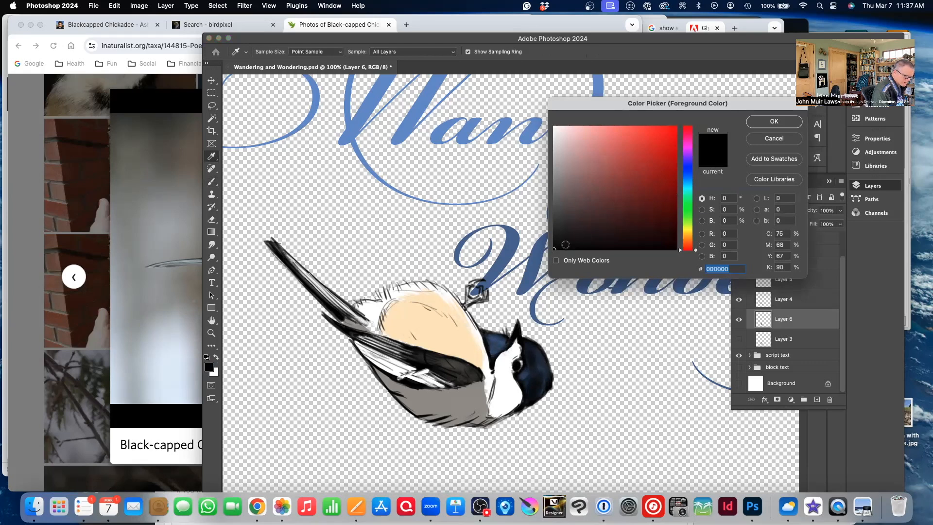
pyautogui.moveTo(682, 248); pyautogui.dragTo(679, 178)
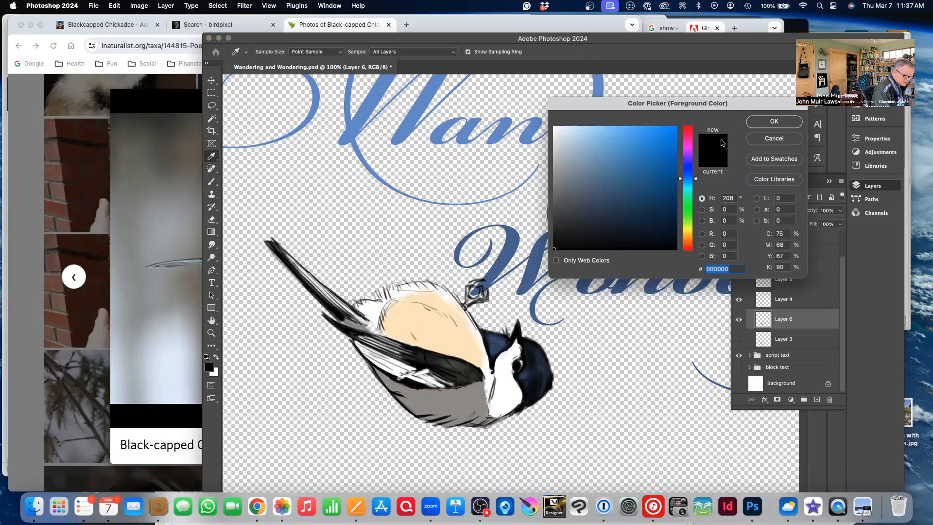
pyautogui.click(758, 122)
pyautogui.press('b')
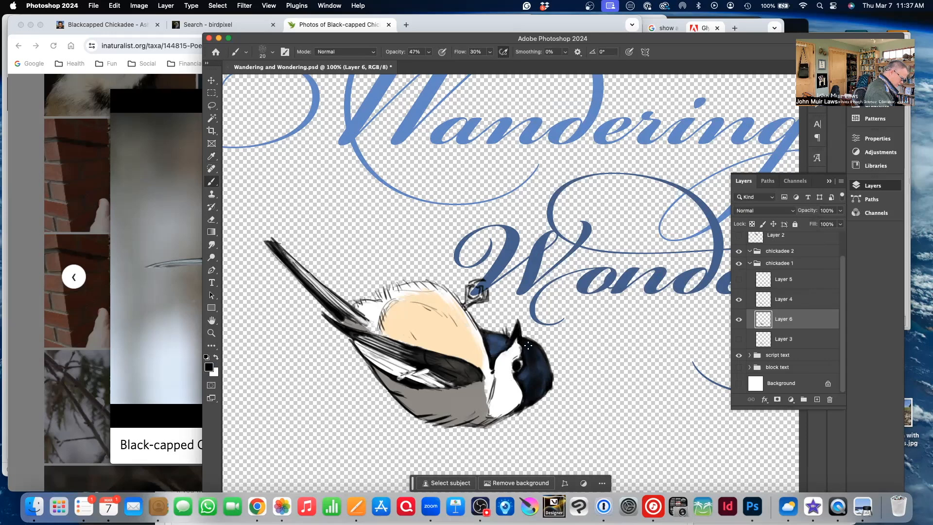
pyautogui.click(209, 366)
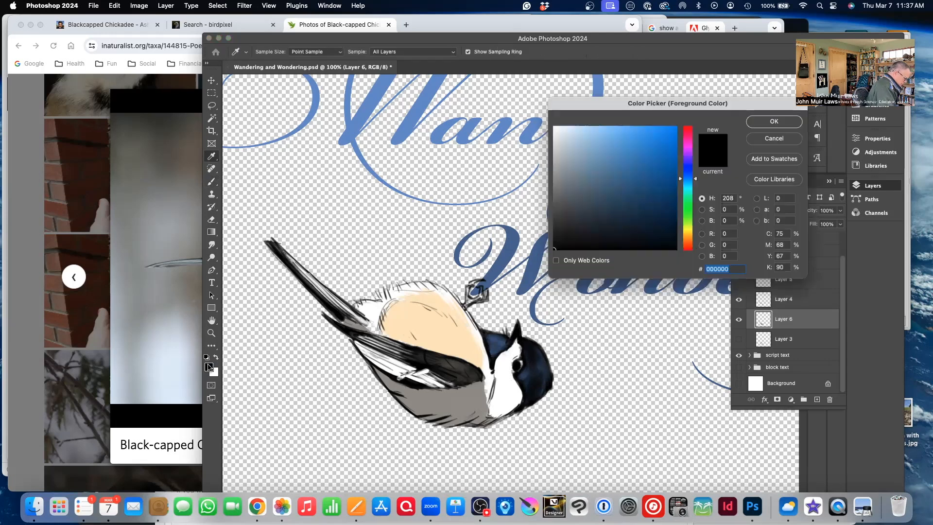
pyautogui.click(666, 157)
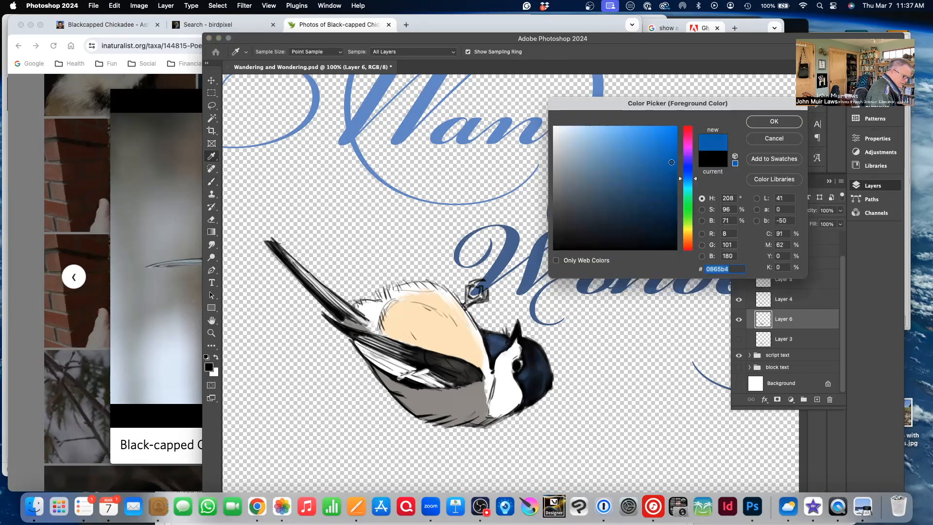
pyautogui.click(774, 121)
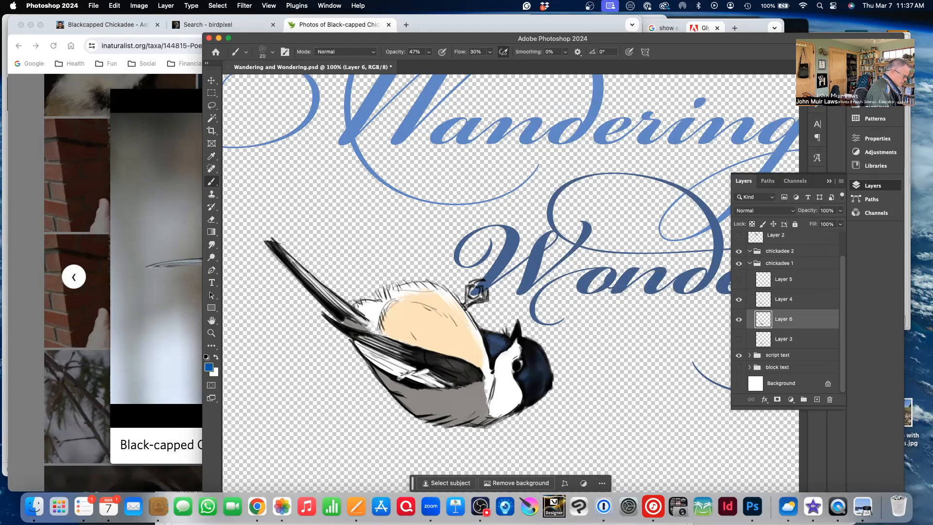
pyautogui.moveTo(522, 339)
pyautogui.mouseDown()
pyautogui.moveTo(538, 356)
pyautogui.moveTo(541, 368)
pyautogui.moveTo(534, 349)
pyautogui.moveTo(548, 377)
pyautogui.moveTo(534, 354)
pyautogui.moveTo(540, 380)
pyautogui.mouseUp()
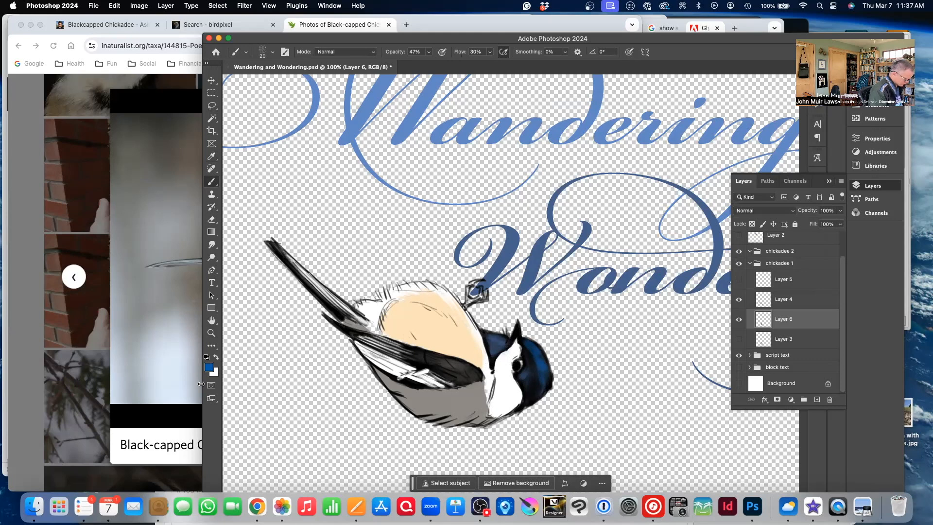
# Swap the foreground colour to white, shrink the brush, and paint a small highlight in the eye, undoing the first attempt
pyautogui.click(217, 357)
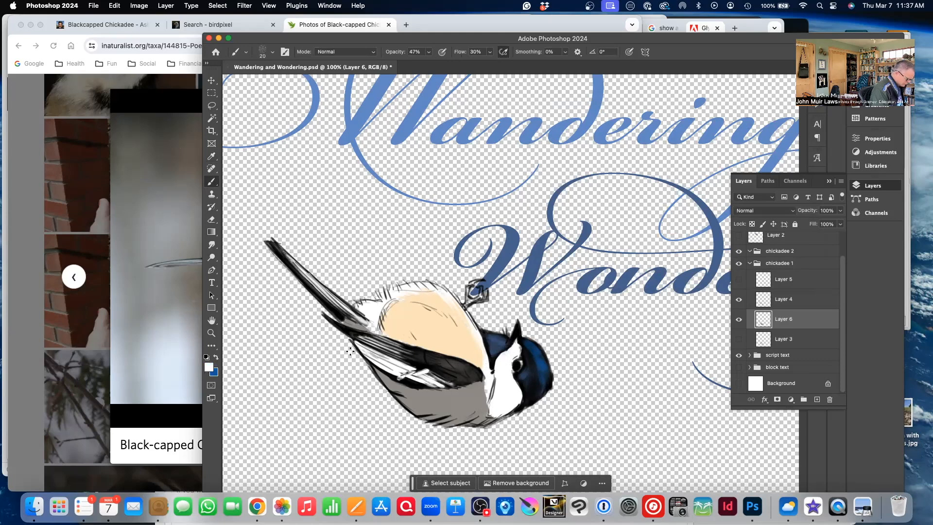
pyautogui.press('[')
pyautogui.press('[')
pyautogui.press('[')
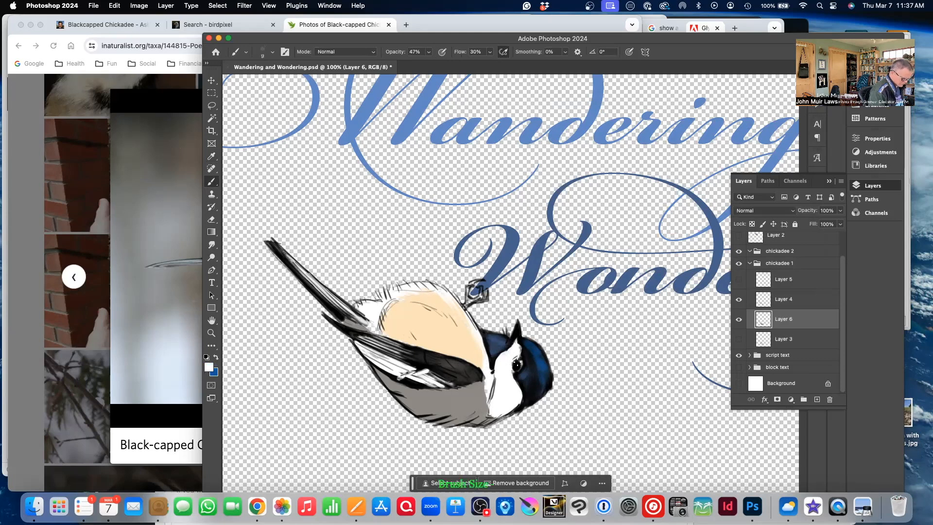
pyautogui.moveTo(518, 362); pyautogui.dragTo(514, 367)
pyautogui.press('super+z')
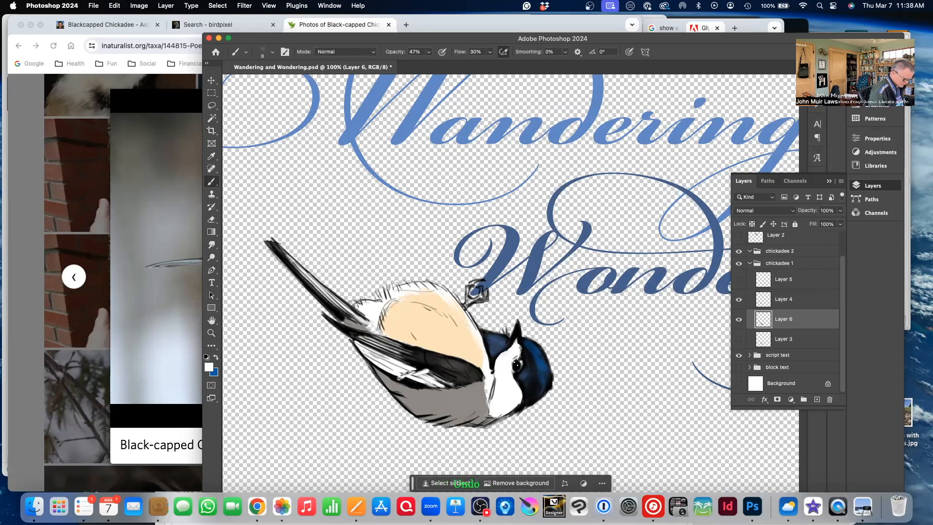
pyautogui.click(517, 363)
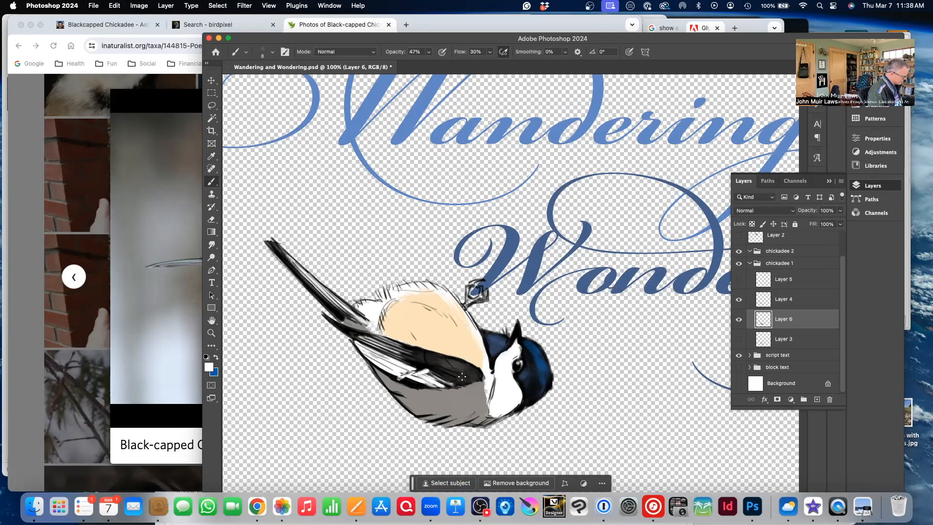
# Paint light grey b9b6b0 highlights with a 30 px brush over the grey back and along the lower edge of the white cheek
pyautogui.press(']')
pyautogui.press(']')
pyautogui.press(']')
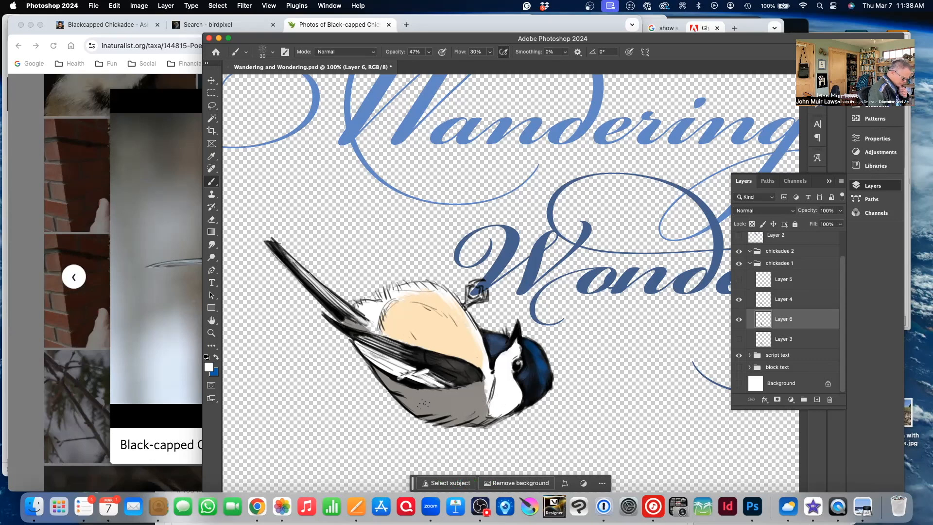
pyautogui.click(209, 367)
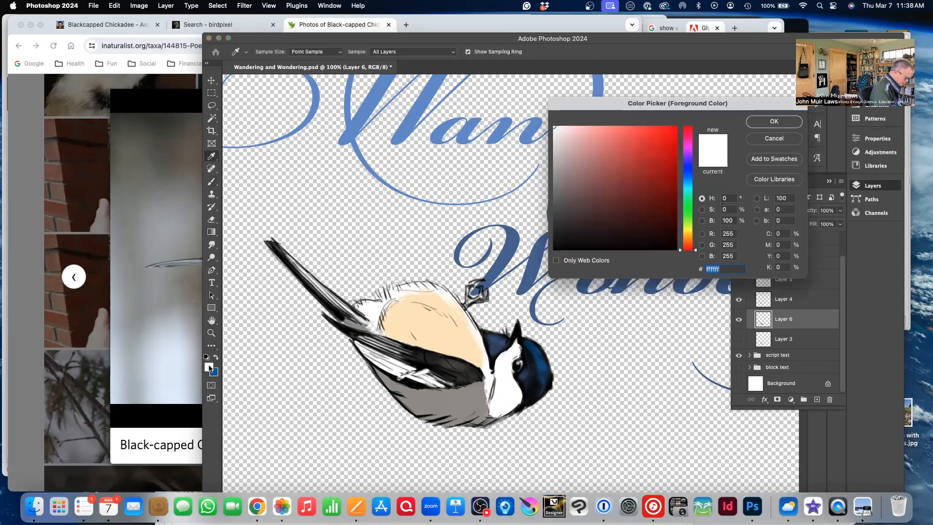
pyautogui.click(467, 400)
pyautogui.click(774, 121)
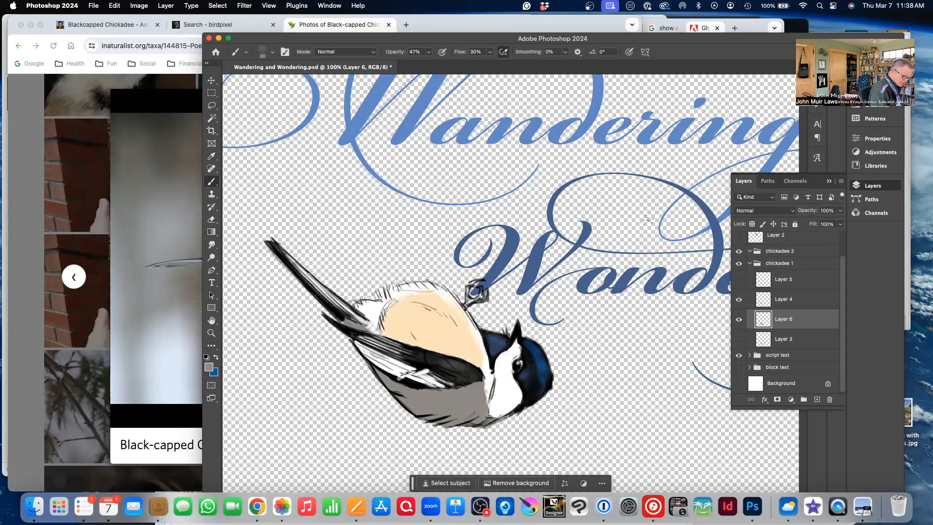
pyautogui.click(209, 367)
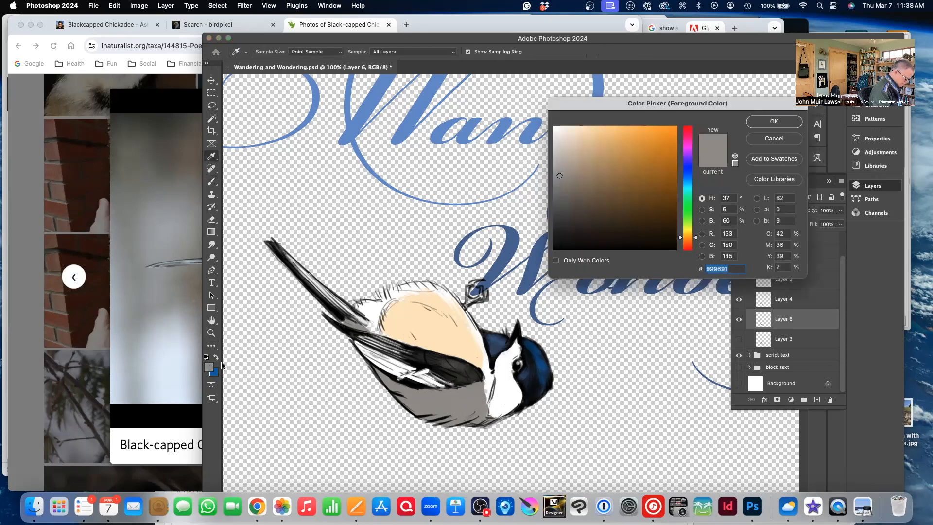
pyautogui.click(561, 159)
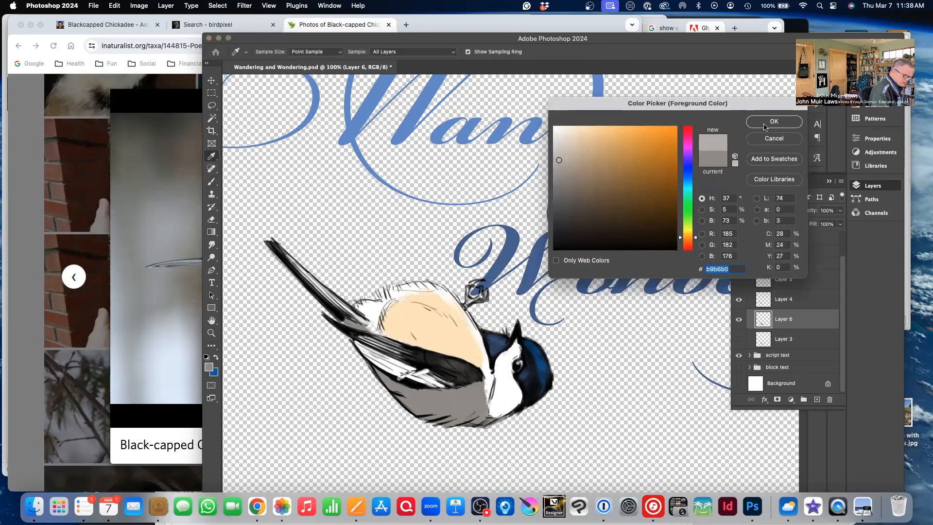
pyautogui.click(768, 122)
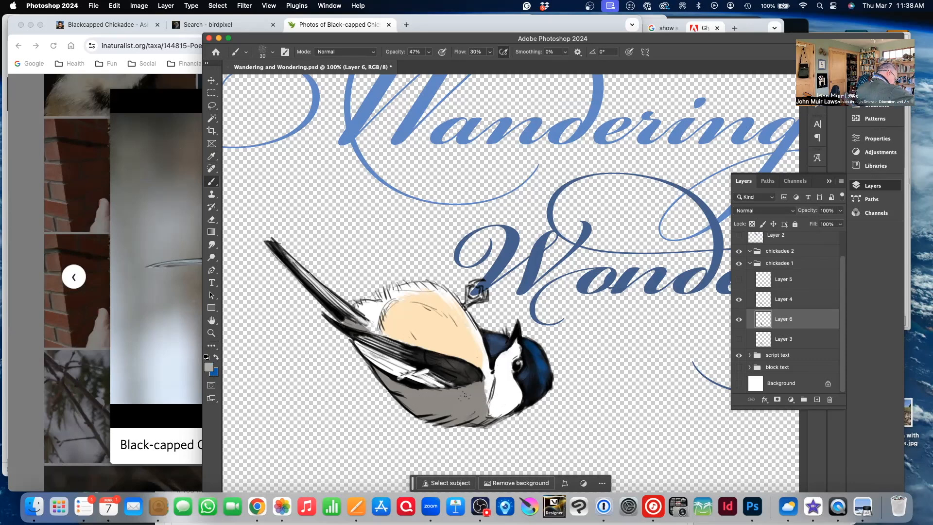
pyautogui.moveTo(464, 402)
pyautogui.mouseDown()
pyautogui.moveTo(439, 403)
pyautogui.moveTo(476, 402)
pyautogui.moveTo(435, 412)
pyautogui.moveTo(469, 408)
pyautogui.moveTo(439, 411)
pyautogui.moveTo(444, 406)
pyautogui.moveTo(416, 399)
pyautogui.moveTo(442, 399)
pyautogui.moveTo(411, 391)
pyautogui.mouseUp()
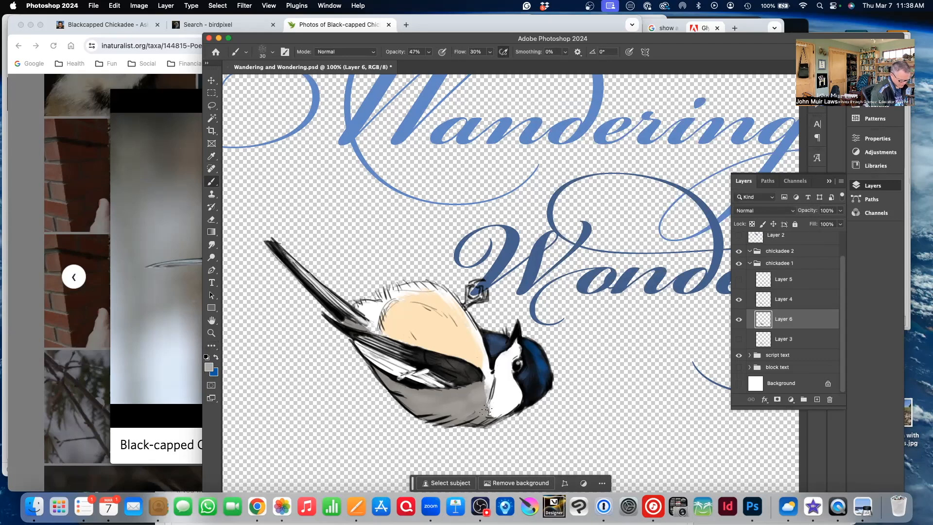
pyautogui.moveTo(507, 408); pyautogui.dragTo(494, 416)
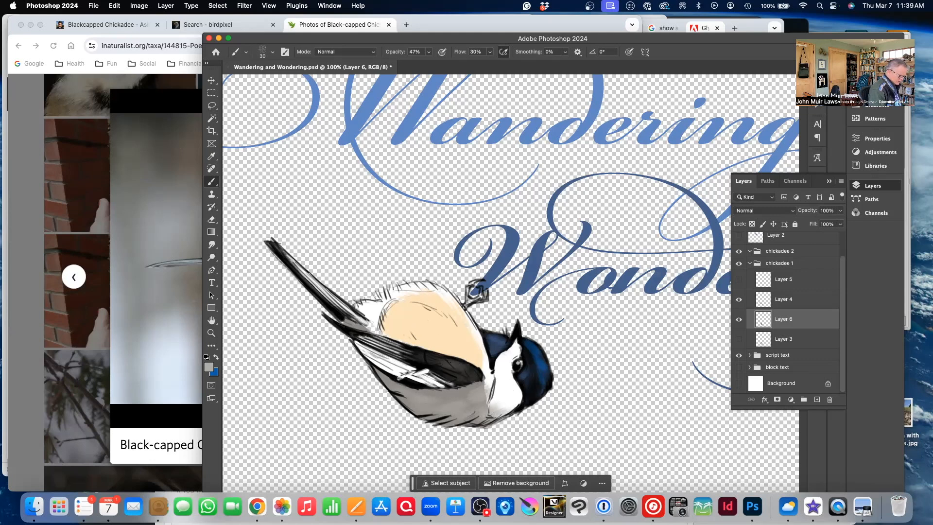
# Sample the buff flank colour and deepen it to orange f7bb50 as the foreground colour
pyautogui.click(208, 366)
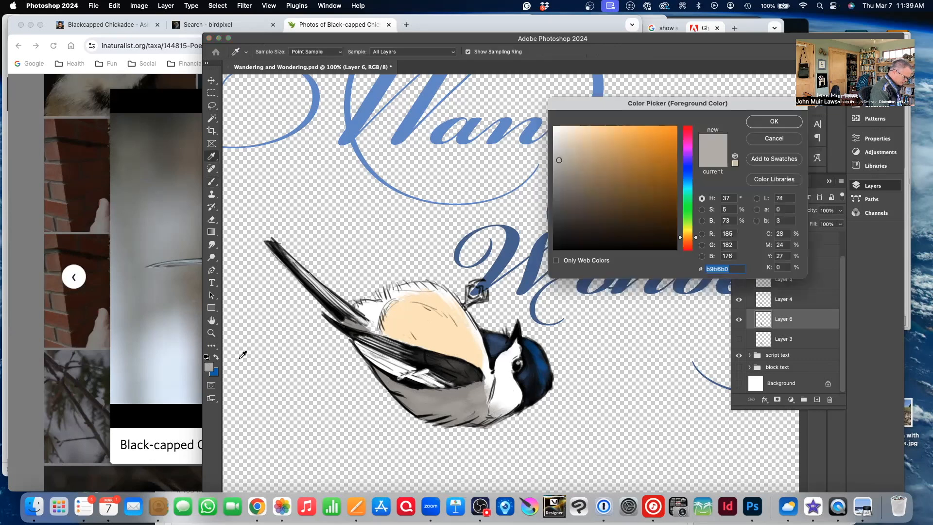
pyautogui.click(434, 320)
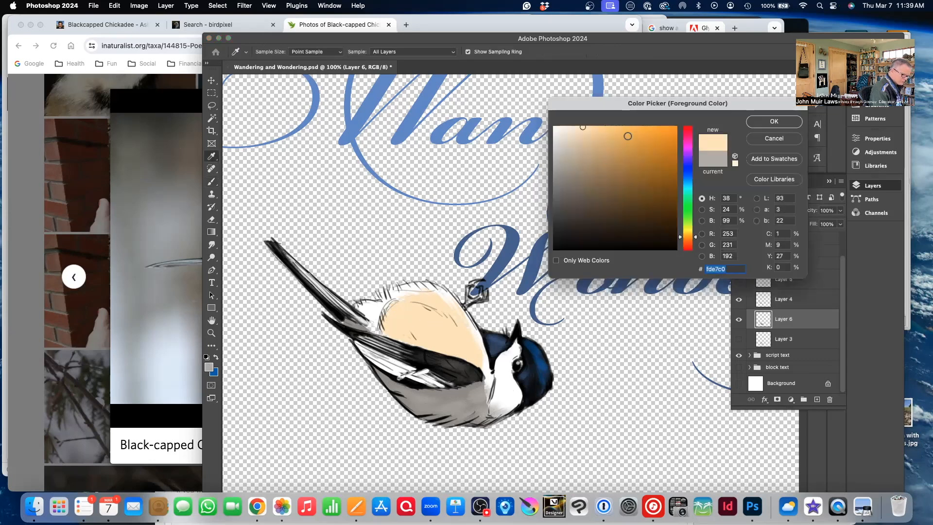
pyautogui.click(640, 128)
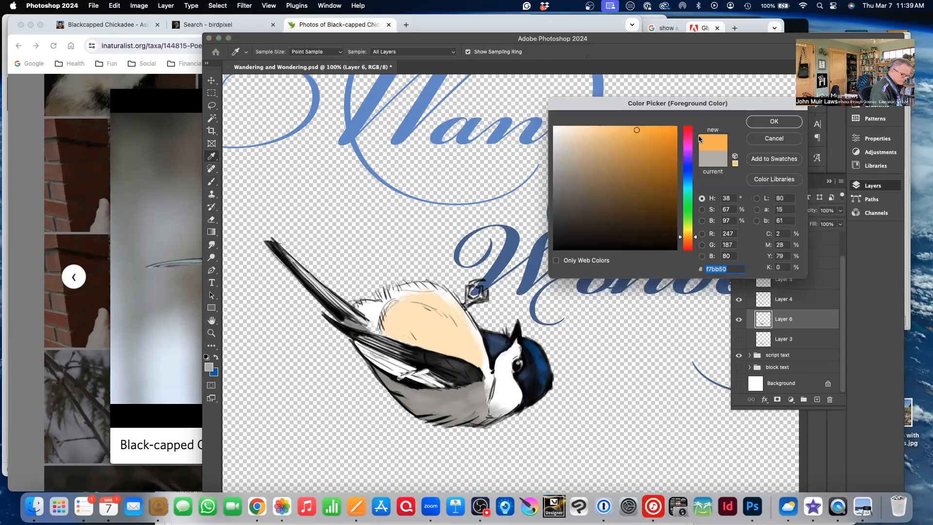
pyautogui.click(774, 121)
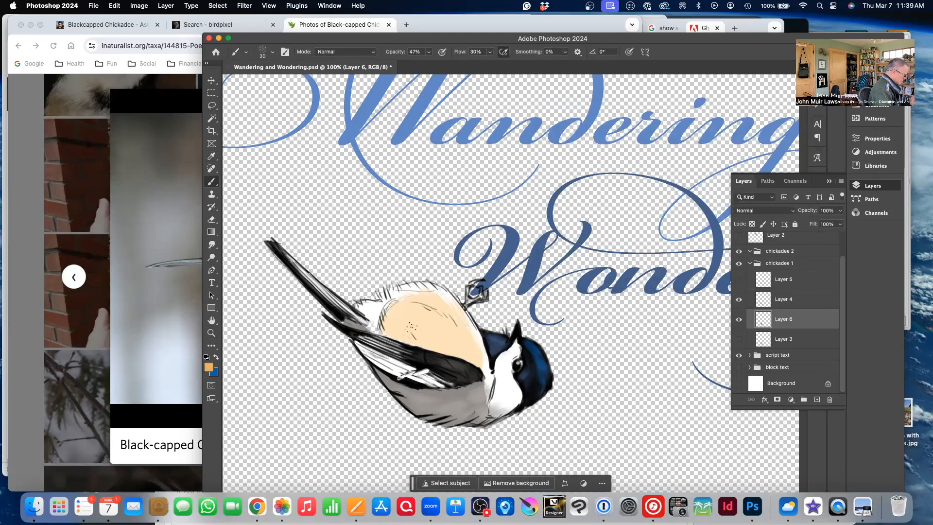
# Try an orange stroke over the buff flank with a 40 px brush, and undo it
pyautogui.press(']')
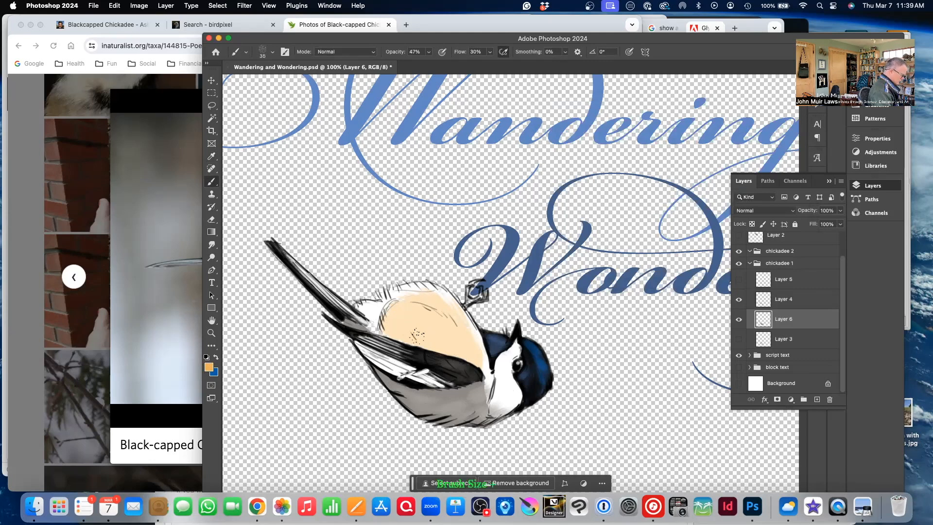
pyautogui.moveTo(397, 321)
pyautogui.mouseDown()
pyautogui.moveTo(435, 344)
pyautogui.moveTo(408, 317)
pyautogui.moveTo(442, 345)
pyautogui.mouseUp()
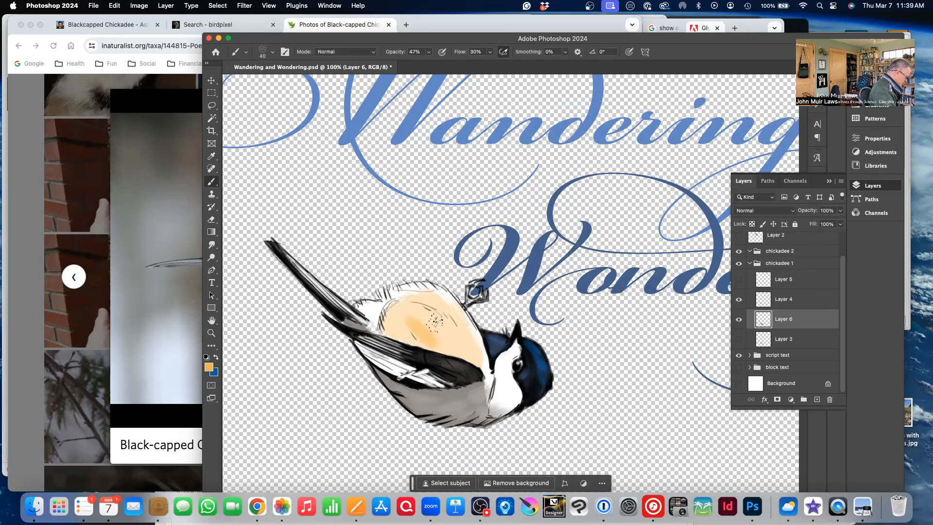
pyautogui.press('super+z')
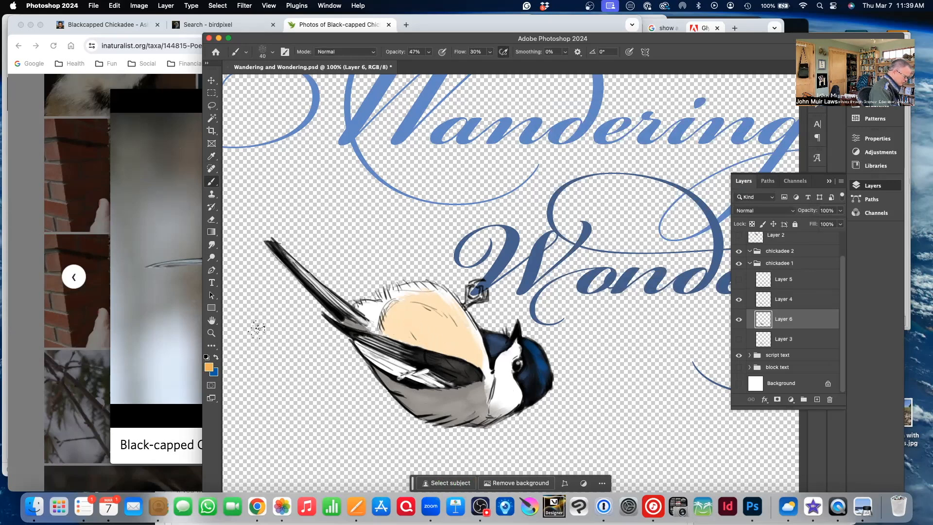
# Try the Kyle's Paintbox - Bristle Bomb brush at 90 px on the buff flank, and undo the mark
pyautogui.click(272, 53)
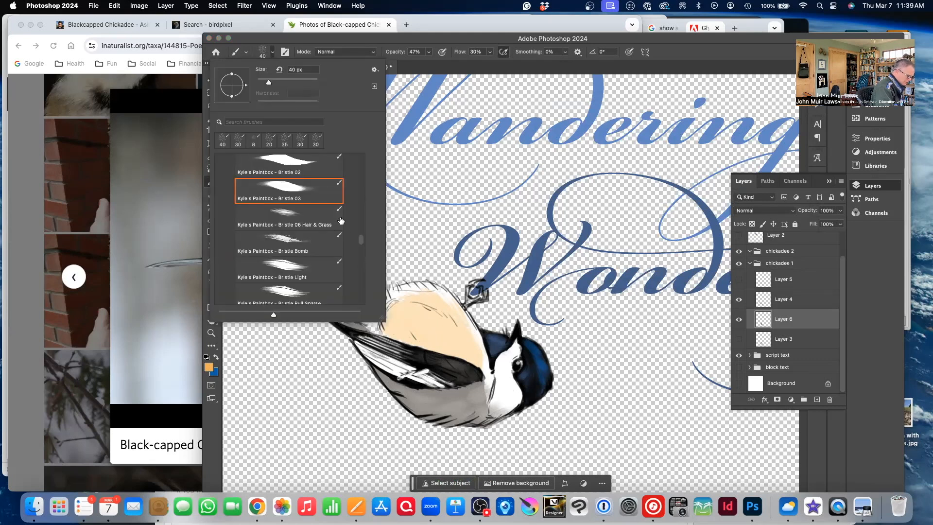
pyautogui.scroll(-5, 361, 242)
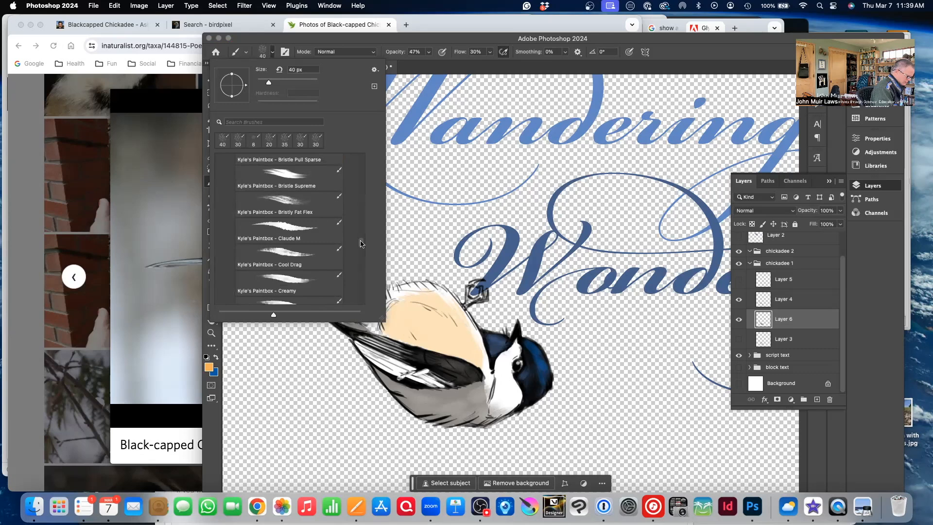
pyautogui.scroll(2, 361, 243)
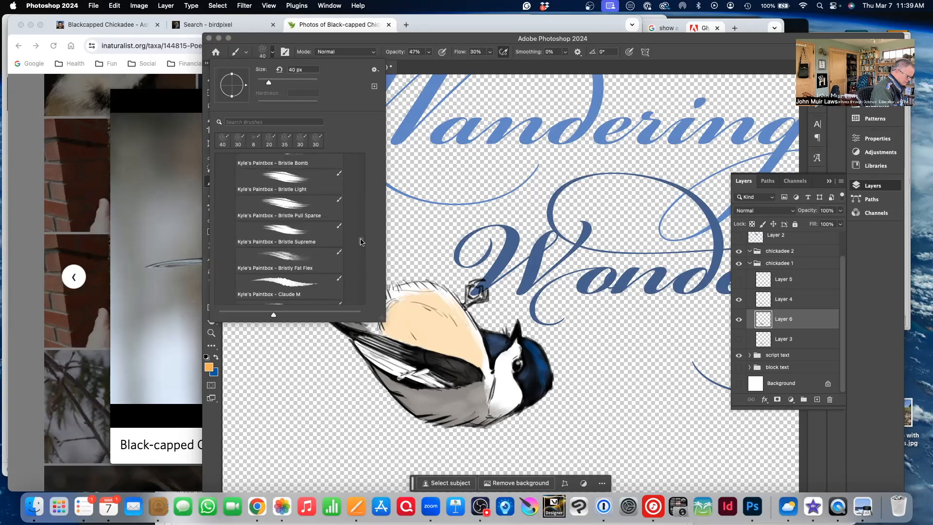
pyautogui.scroll(3, 361, 240)
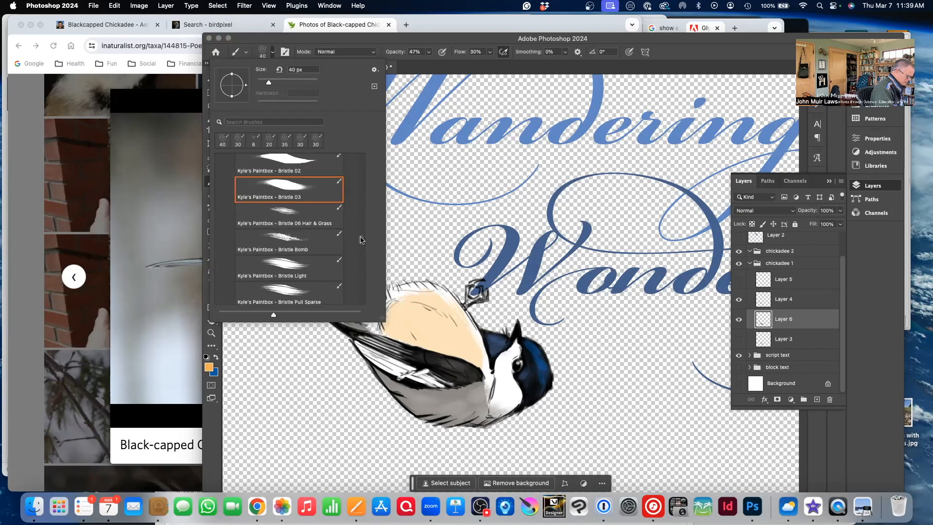
pyautogui.scroll(2, 361, 240)
pyautogui.scroll(-2, 361, 240)
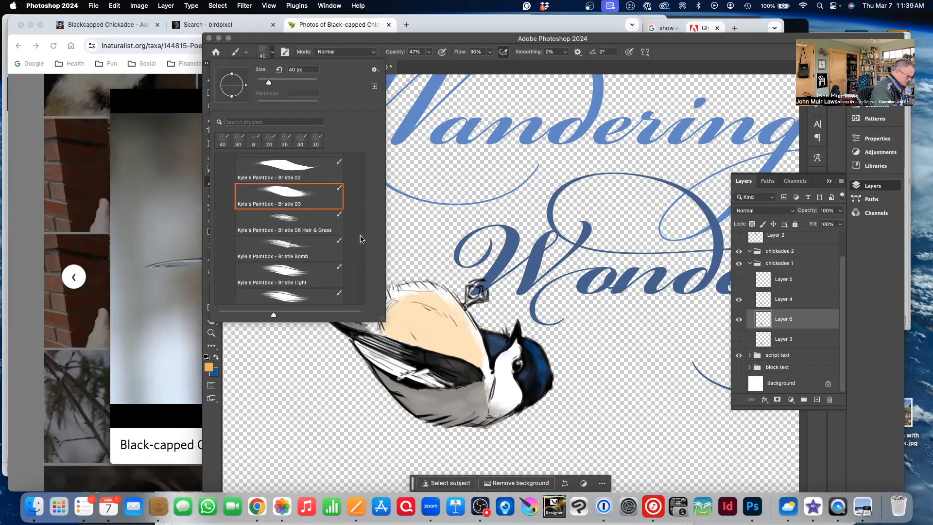
pyautogui.scroll(-1, 360, 239)
pyautogui.click(282, 237)
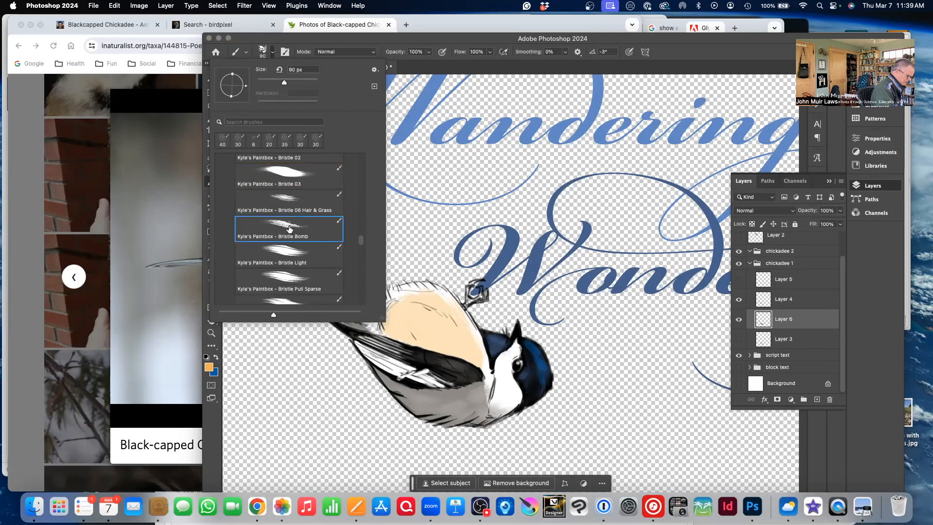
pyautogui.click(413, 326)
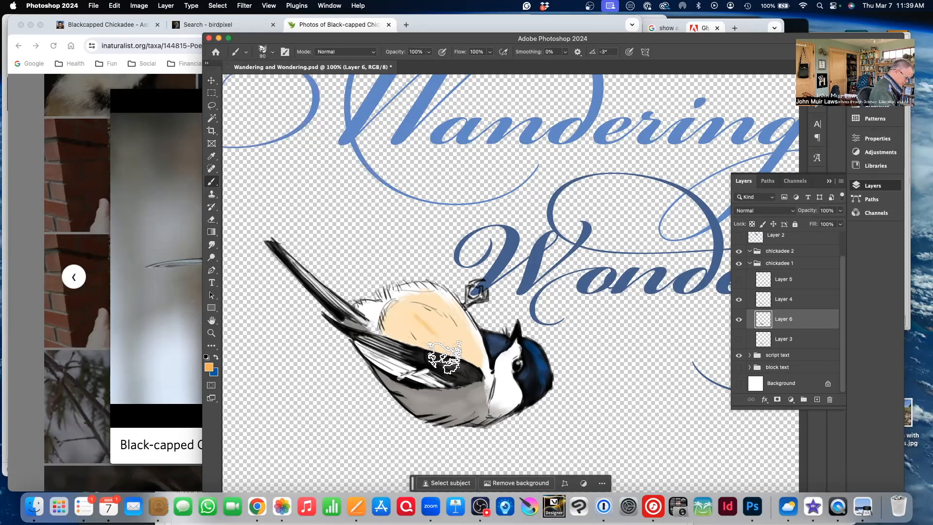
pyautogui.press('super+z')
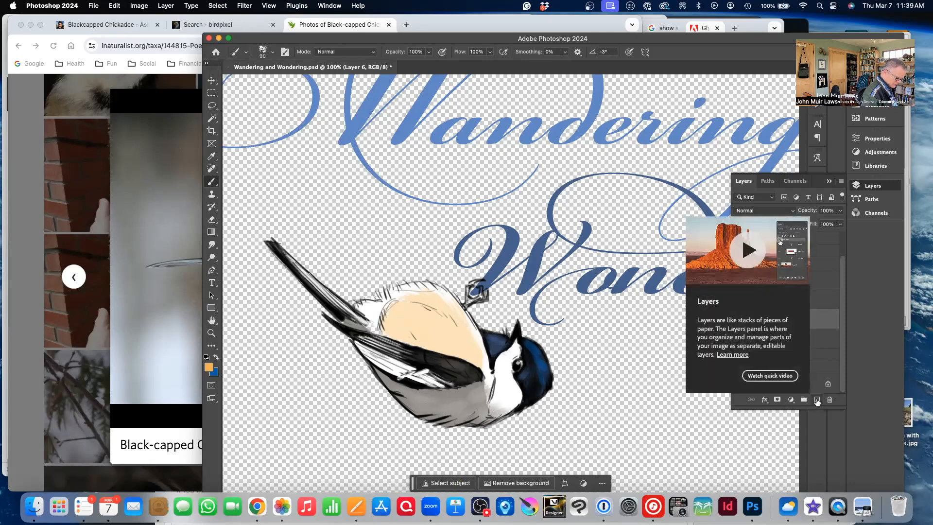
# Add a new layer above Layer 6 and try an orange Bristle Bomb stroke on the flank, undoing it
pyautogui.click(817, 399)
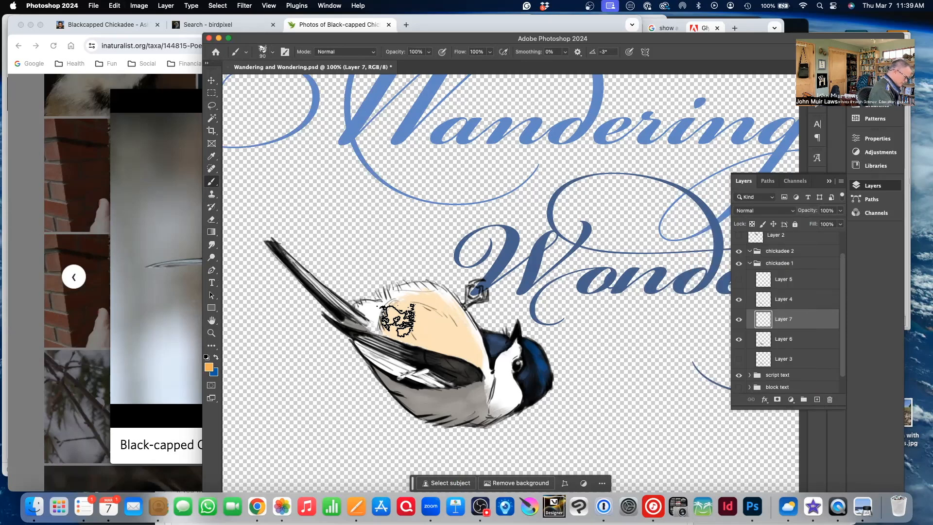
pyautogui.moveTo(395, 315)
pyautogui.mouseDown()
pyautogui.moveTo(420, 329)
pyautogui.moveTo(409, 320)
pyautogui.mouseUp()
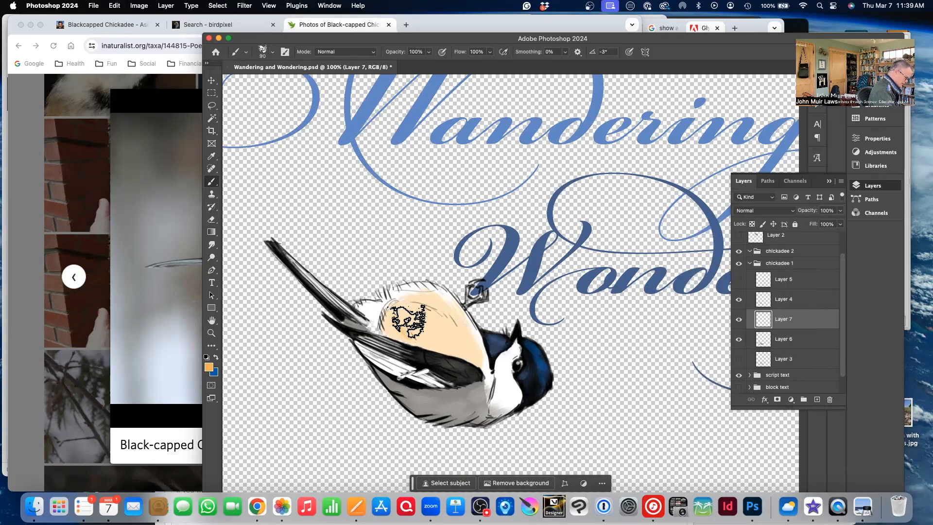
pyautogui.press('super+z')
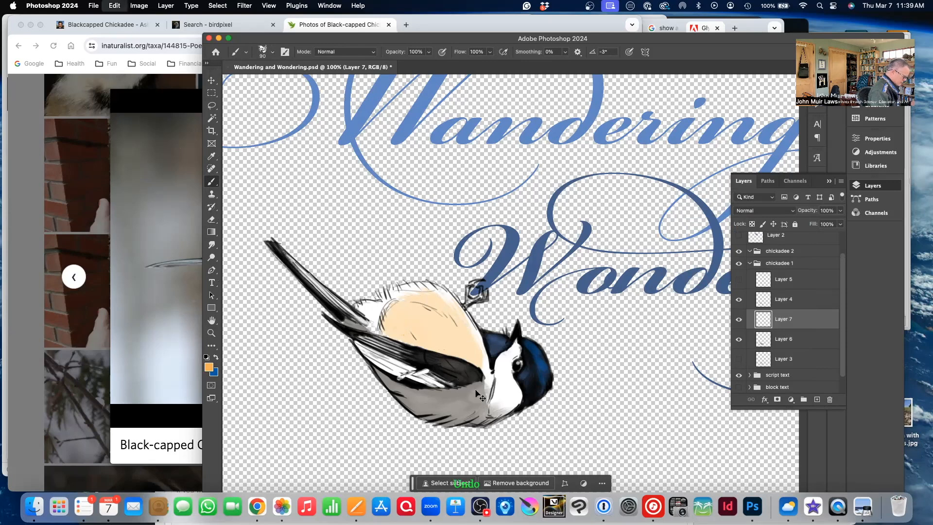
# Paint fine orange feather strokes over the whole buff flank with the Kyle's Paintbox - Bristle 06 Hair & Grass brush at 100 px
pyautogui.click(273, 54)
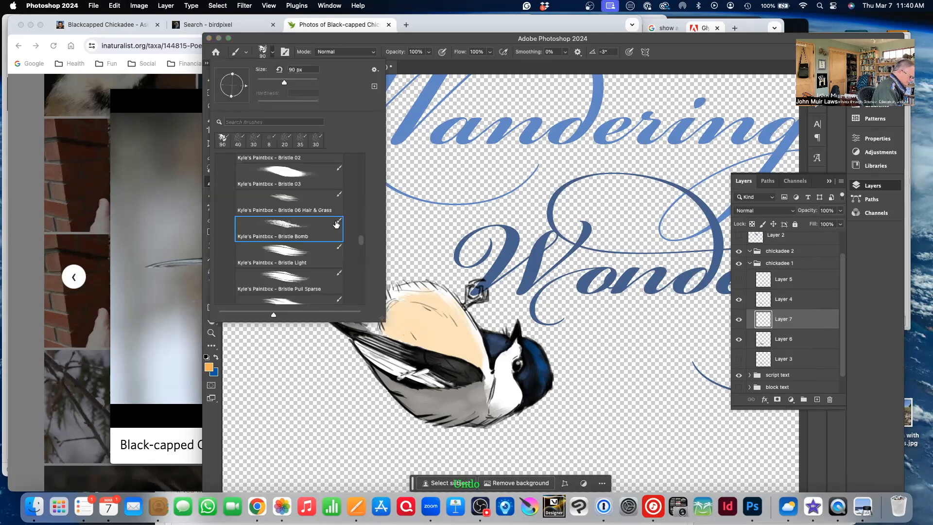
pyautogui.click(317, 204)
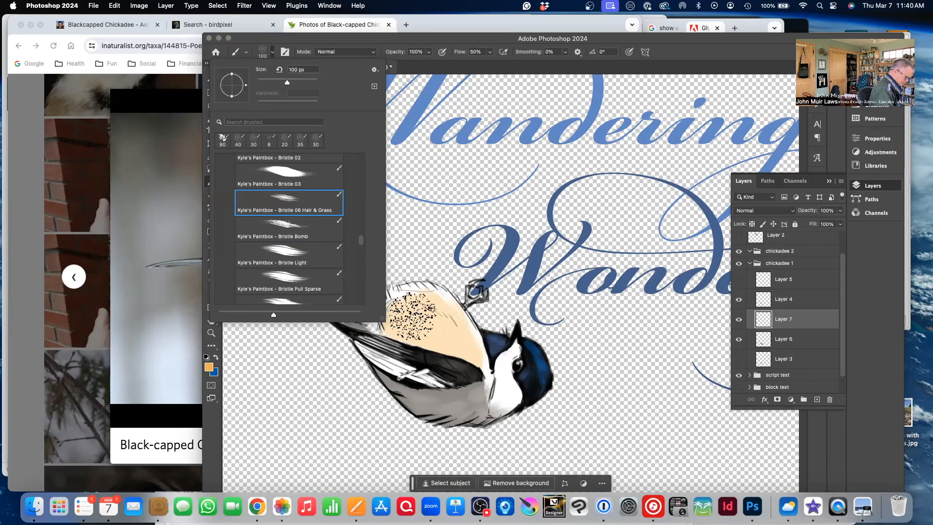
pyautogui.click(430, 326)
pyautogui.moveTo(429, 326)
pyautogui.mouseDown()
pyautogui.moveTo(446, 346)
pyautogui.moveTo(419, 313)
pyautogui.moveTo(450, 361)
pyautogui.moveTo(400, 314)
pyautogui.moveTo(441, 346)
pyautogui.moveTo(436, 317)
pyautogui.moveTo(463, 366)
pyautogui.moveTo(453, 329)
pyautogui.moveTo(388, 309)
pyautogui.moveTo(410, 329)
pyautogui.moveTo(400, 300)
pyautogui.moveTo(436, 341)
pyautogui.moveTo(393, 322)
pyautogui.moveTo(443, 357)
pyautogui.mouseUp()
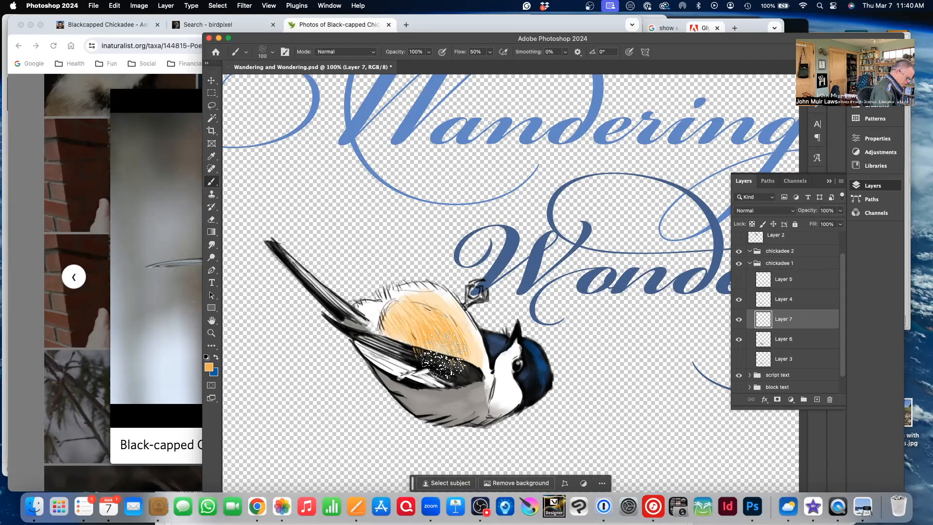
pyautogui.moveTo(443, 308)
pyautogui.mouseDown()
pyautogui.moveTo(437, 301)
pyautogui.moveTo(451, 333)
pyautogui.moveTo(435, 374)
pyautogui.moveTo(417, 328)
pyautogui.moveTo(415, 357)
pyautogui.moveTo(409, 339)
pyautogui.mouseUp()
pyautogui.moveTo(465, 350)
pyautogui.mouseDown()
pyautogui.moveTo(435, 366)
pyautogui.moveTo(467, 352)
pyautogui.moveTo(441, 344)
pyautogui.moveTo(445, 351)
pyautogui.moveTo(423, 376)
pyautogui.mouseUp()
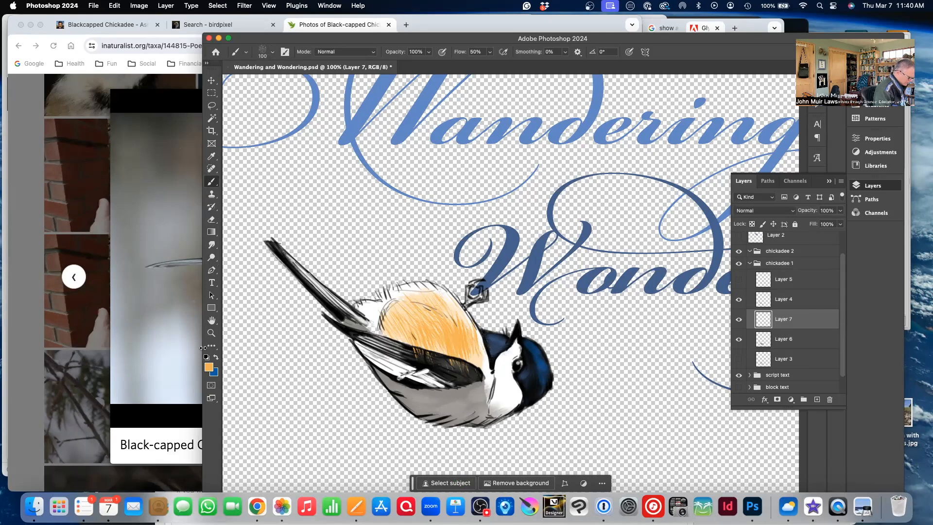
# Erase the orange strokes spilling over the black wing with a 30 px eraser, and lower Layer 7's opacity to 59%
pyautogui.click(212, 219)
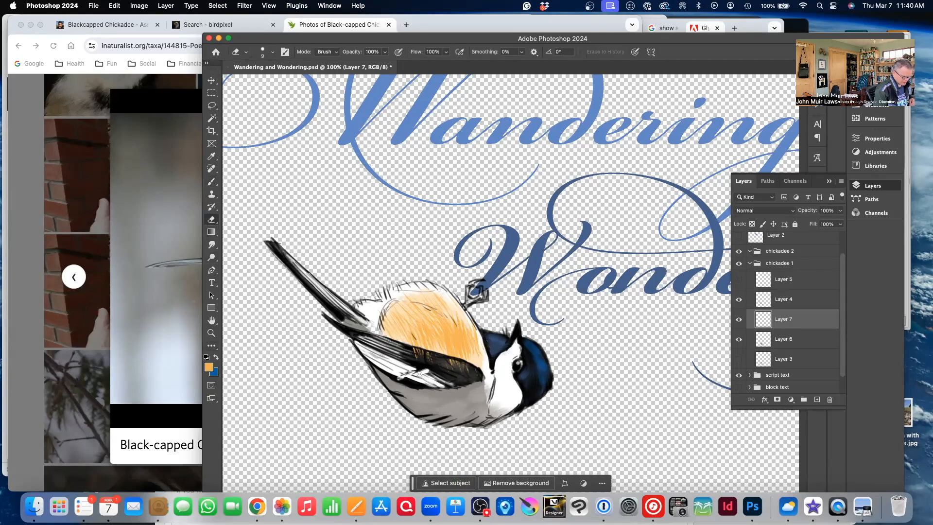
pyautogui.press(']')
pyautogui.press(']')
pyautogui.press(']')
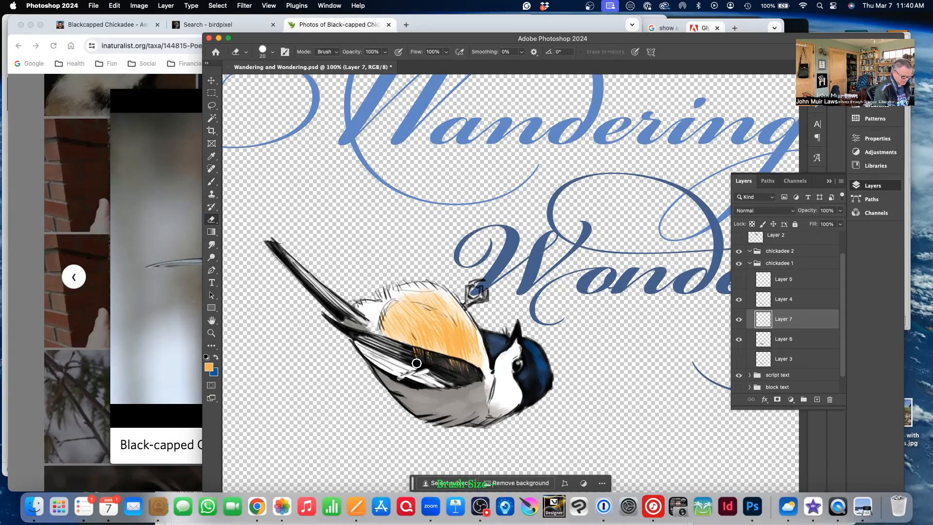
pyautogui.moveTo(411, 354); pyautogui.dragTo(476, 376)
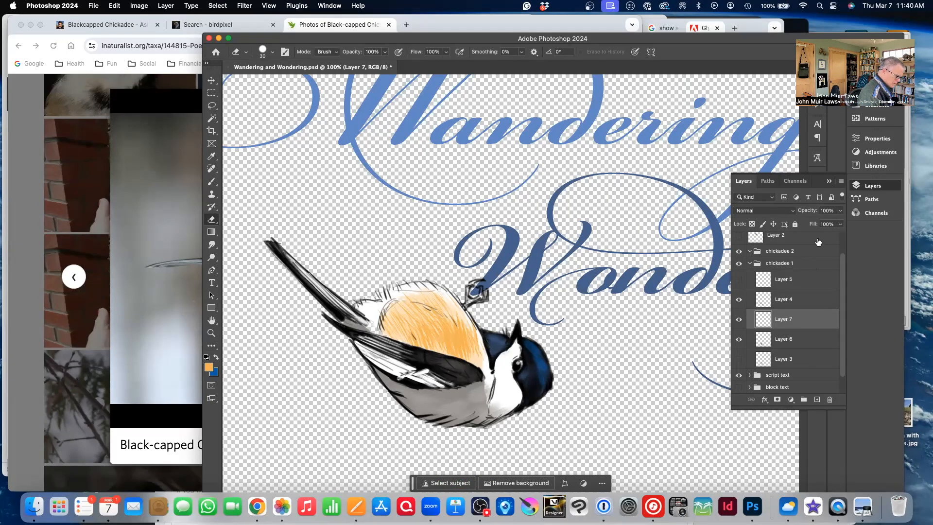
pyautogui.click(839, 212)
pyautogui.moveTo(840, 225)
pyautogui.mouseDown()
pyautogui.moveTo(812, 227)
pyautogui.moveTo(825, 225)
pyautogui.mouseUp()
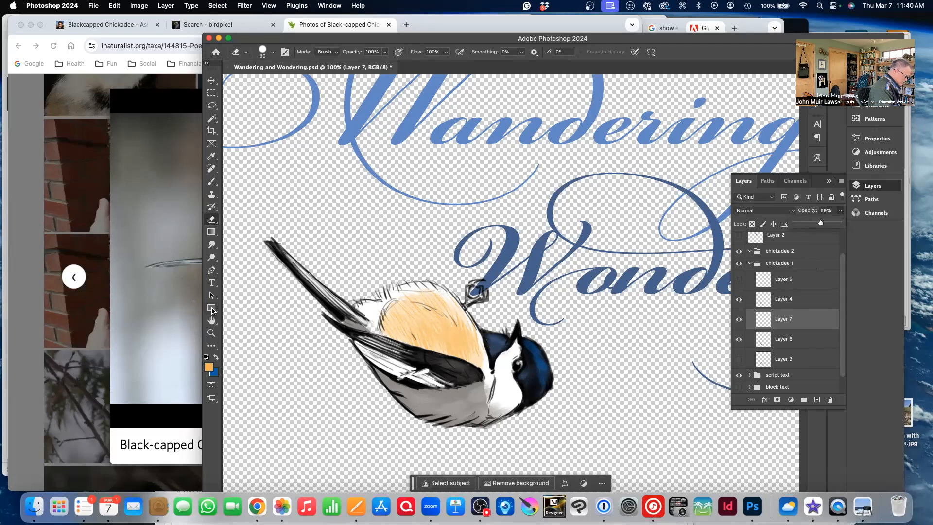
# Set the foreground colour to the grey #999691 sampled from the chickadee's grey plumage below the wing
pyautogui.click(209, 368)
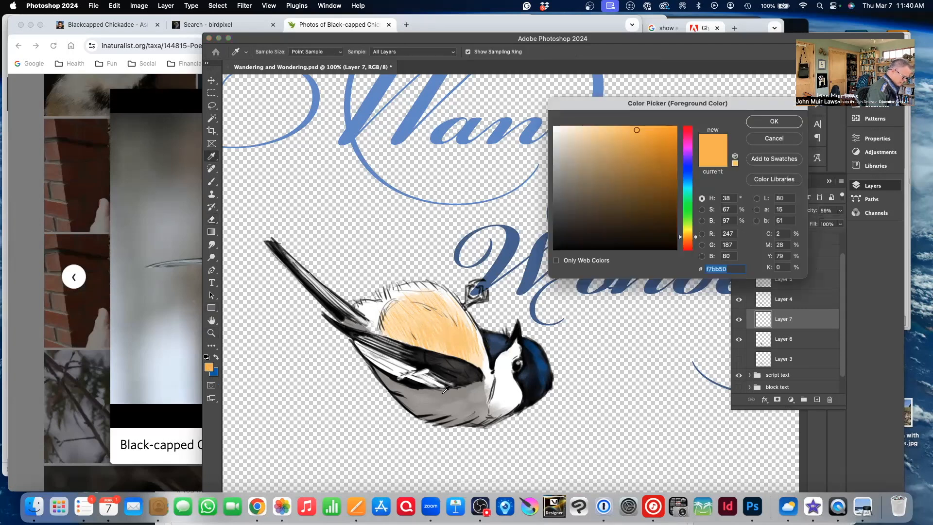
pyautogui.click(443, 396)
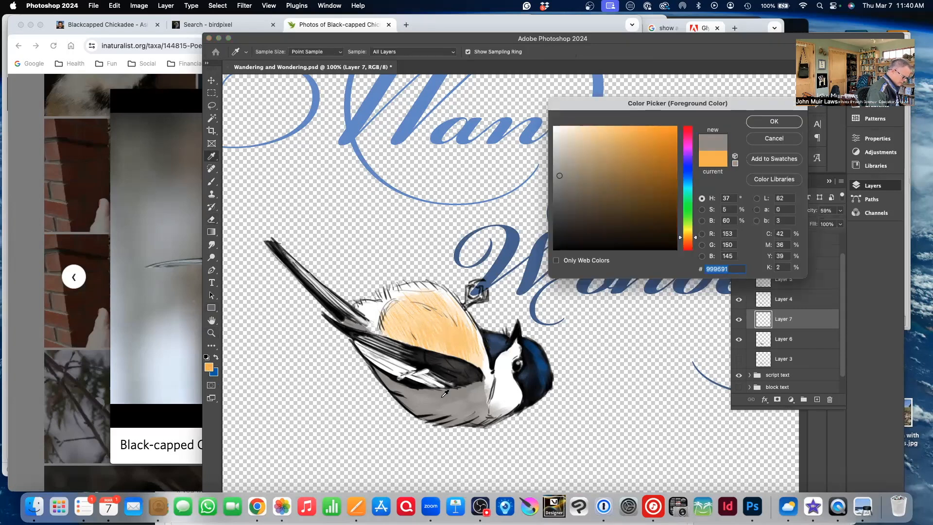
pyautogui.click(764, 124)
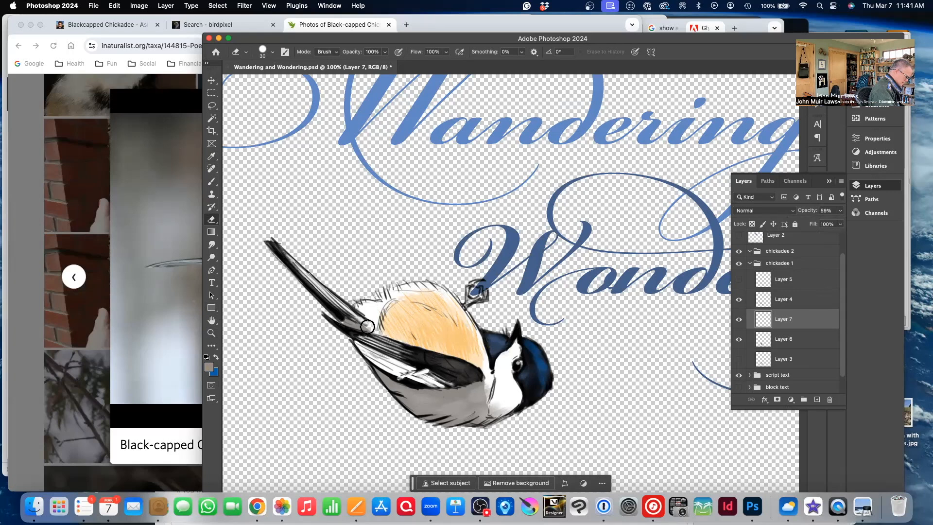
# Try a 10 px Eraser stroke near the tail base on Layer 7, undo it, and toggle the layer's visibility to compare
pyautogui.press('[')
pyautogui.press('[')
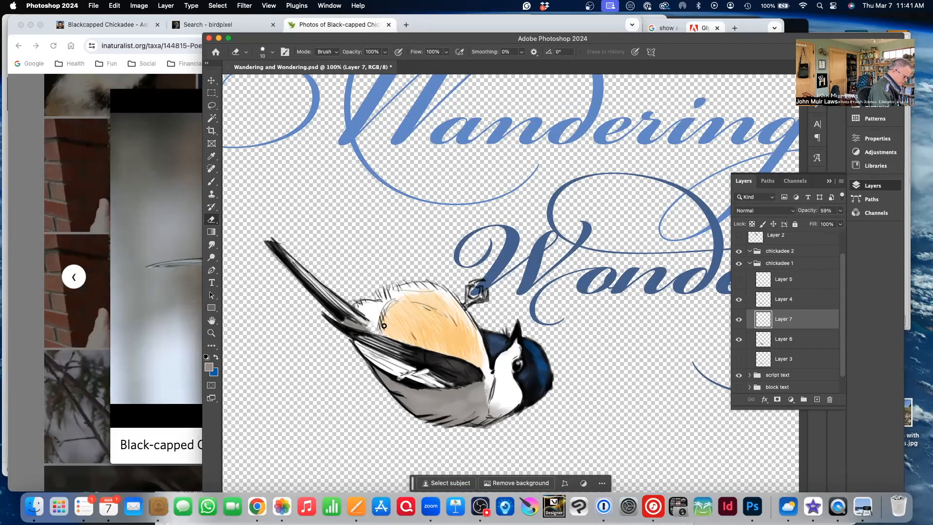
pyautogui.press('super+z')
pyautogui.press('e')
pyautogui.click(738, 321)
pyautogui.click(738, 321)
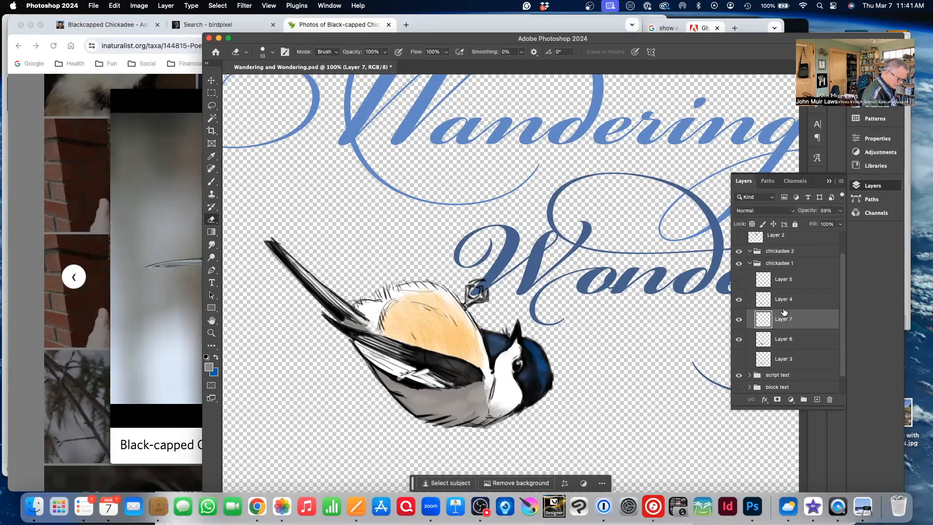
# Select Layer 6 and switch to the Brush tool with the Hard Round Pressure Size preset
pyautogui.click(781, 342)
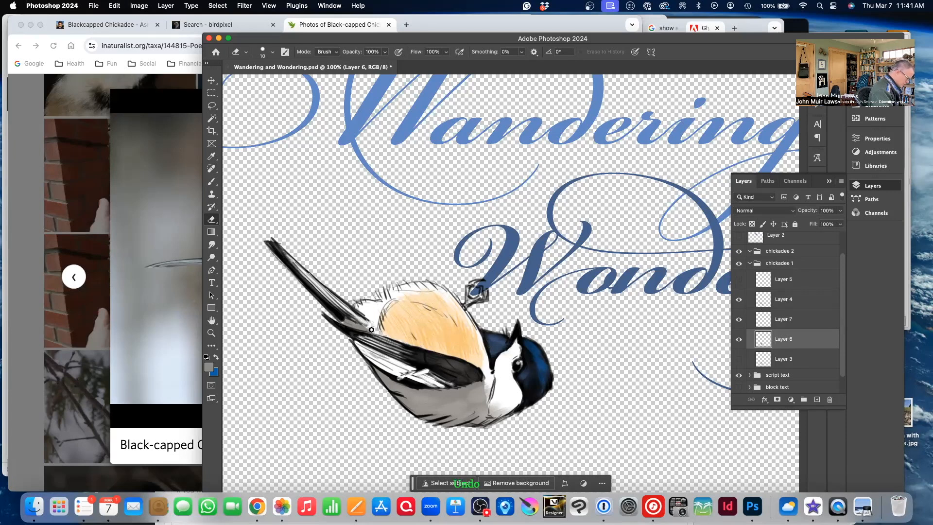
pyautogui.press('super+z')
pyautogui.click(211, 181)
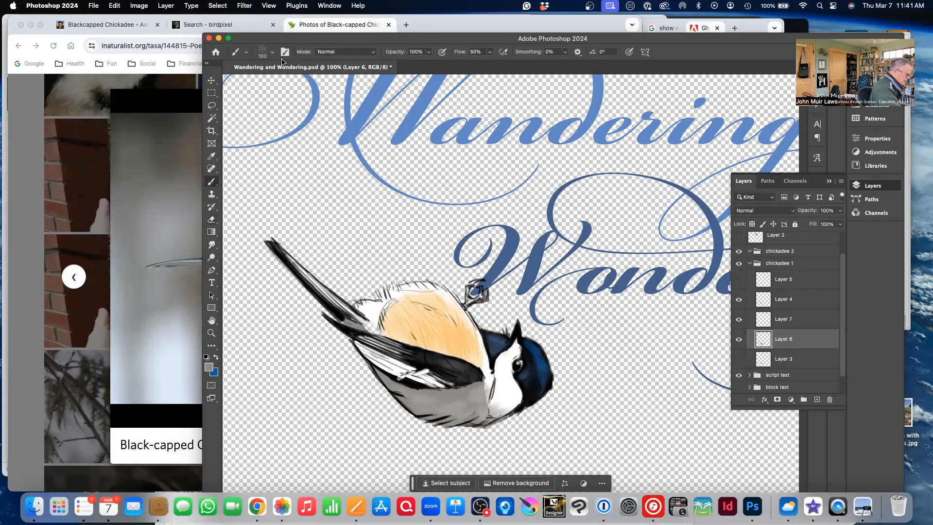
pyautogui.click(264, 52)
pyautogui.moveTo(361, 239); pyautogui.dragTo(358, 151)
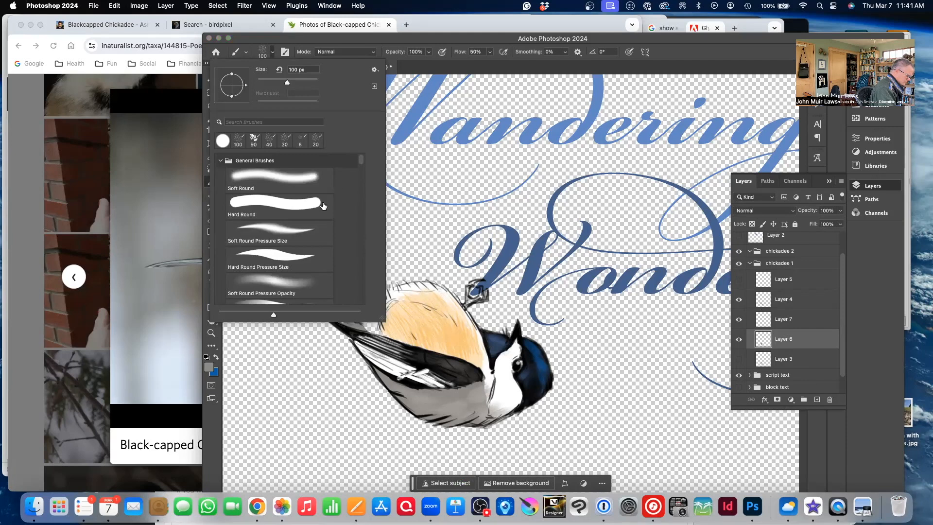
pyautogui.click(295, 256)
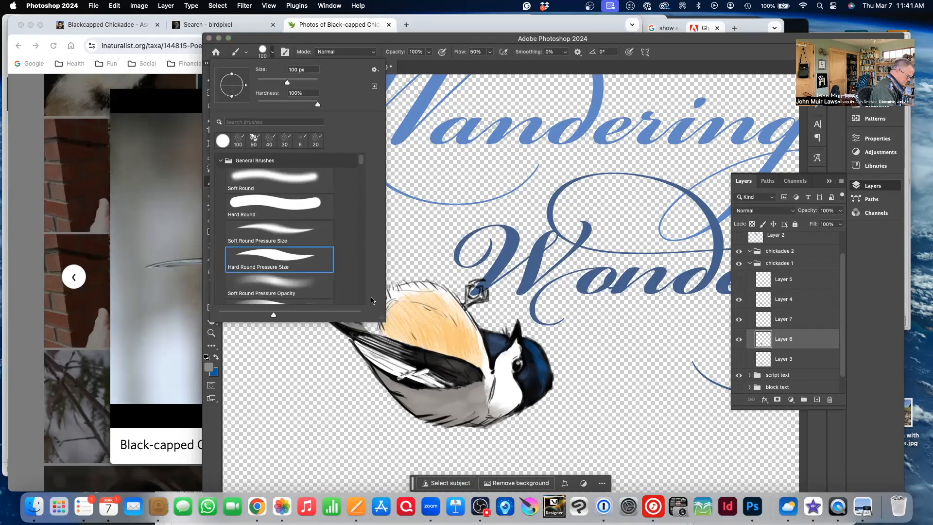
# Try grey brush strokes on the rump beside the tail base, and undo them
pyautogui.press('super+z')
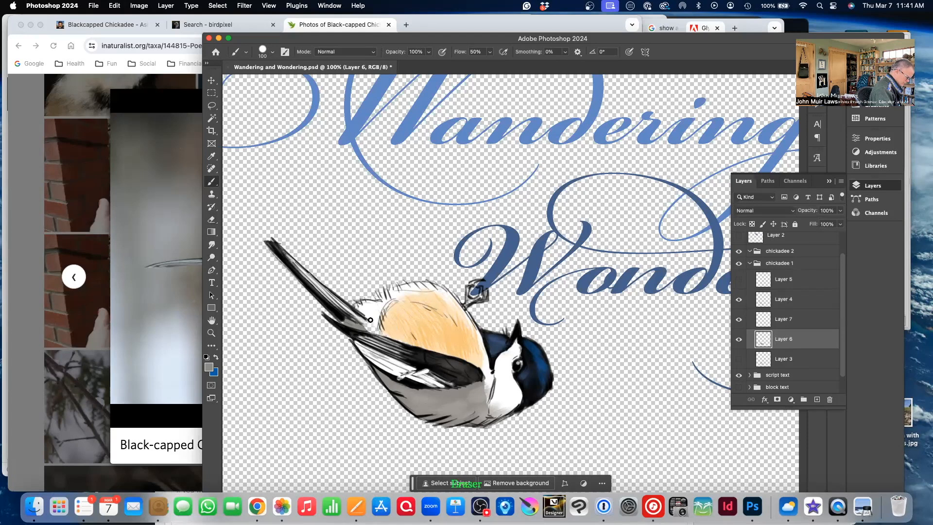
pyautogui.press('super+z')
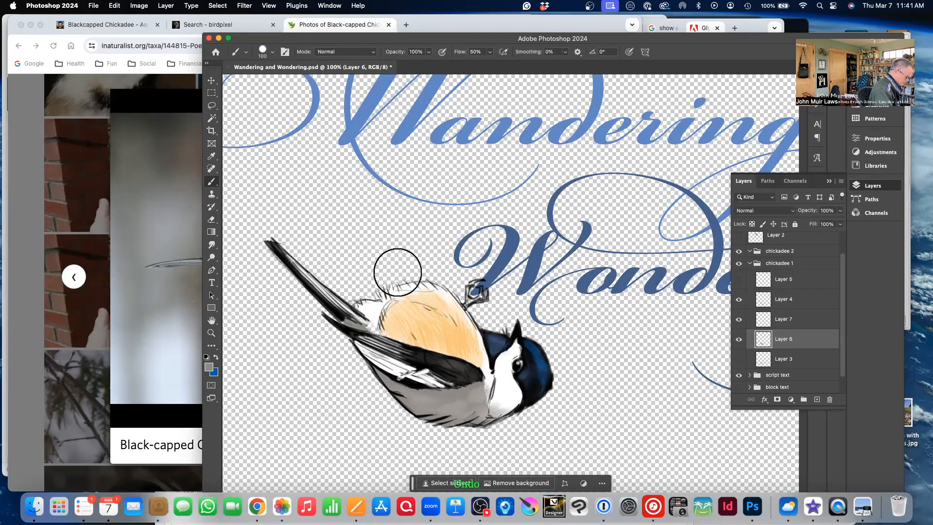
pyautogui.click(117, 7)
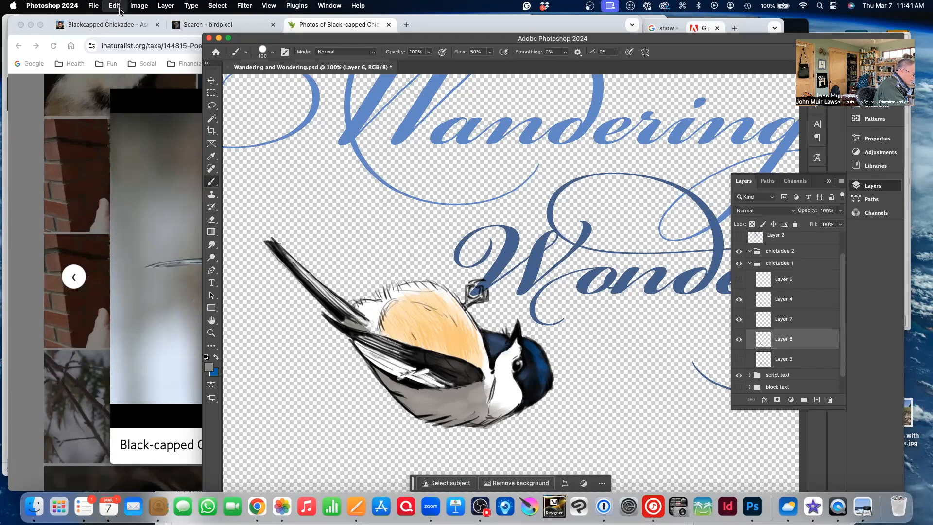
pyautogui.click(144, 29)
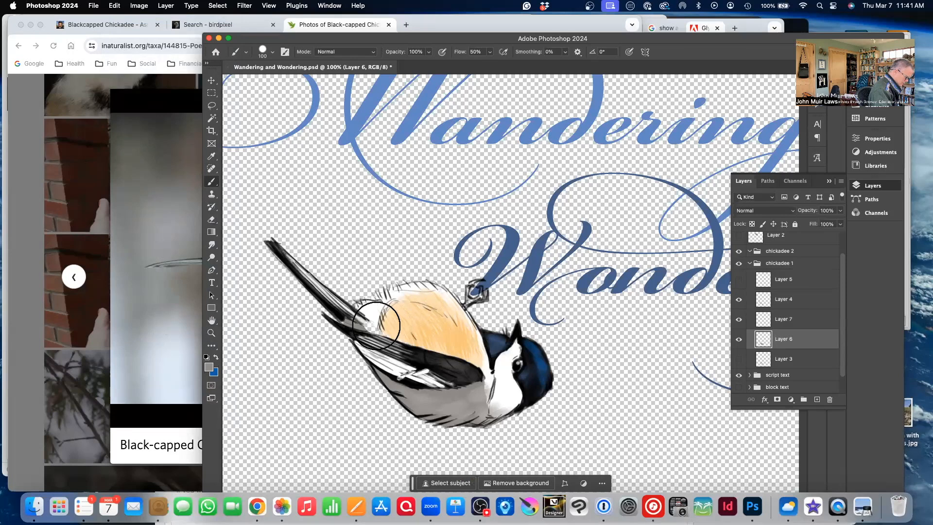
pyautogui.press('e')
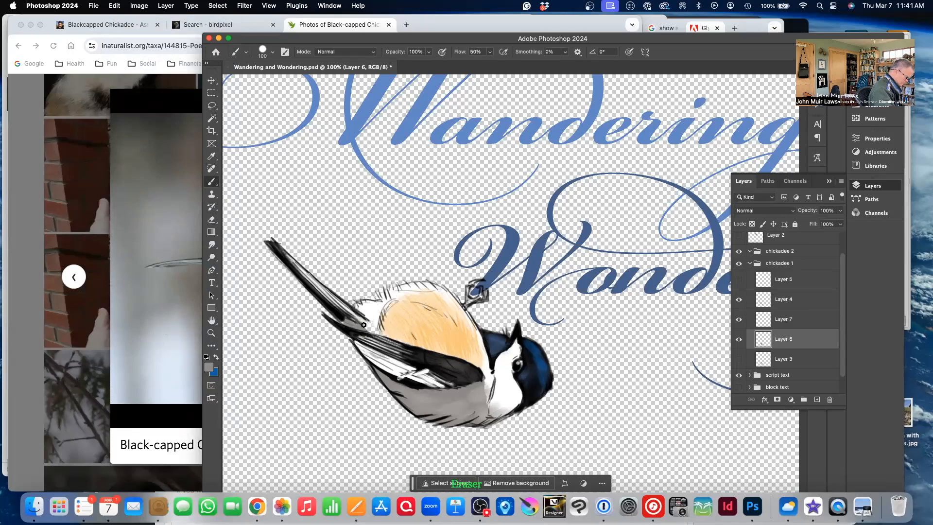
pyautogui.press('super+z')
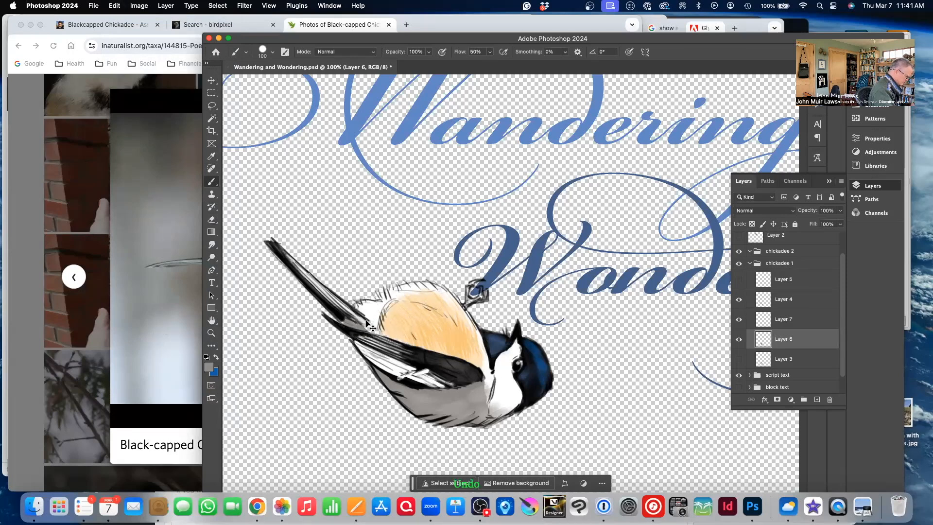
# Reduce the brush to 20 px and paint the white rump between the tail and the buff flank grey on Layer 6
pyautogui.press('b')
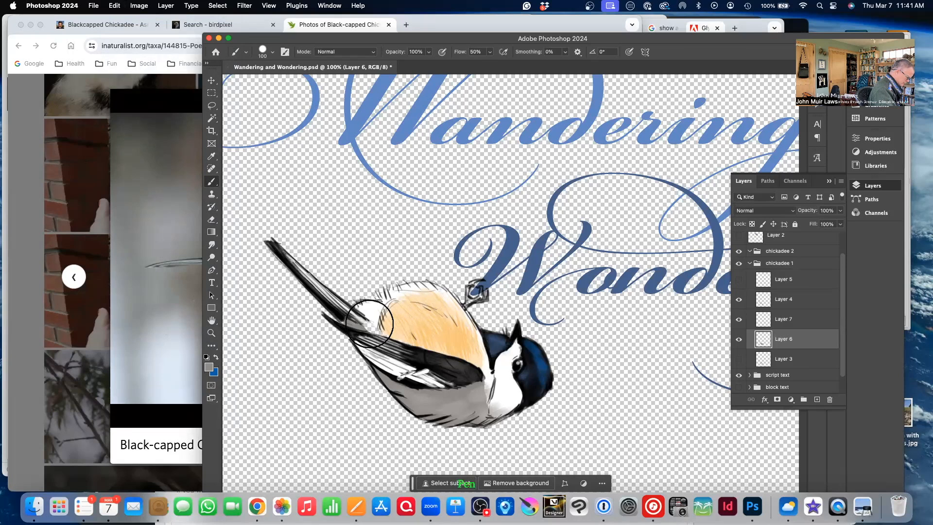
pyautogui.press('[')
pyautogui.press('[')
pyautogui.press('[')
pyautogui.press('[')
pyautogui.press('[')
pyautogui.press('[')
pyautogui.press('[')
pyautogui.press('[')
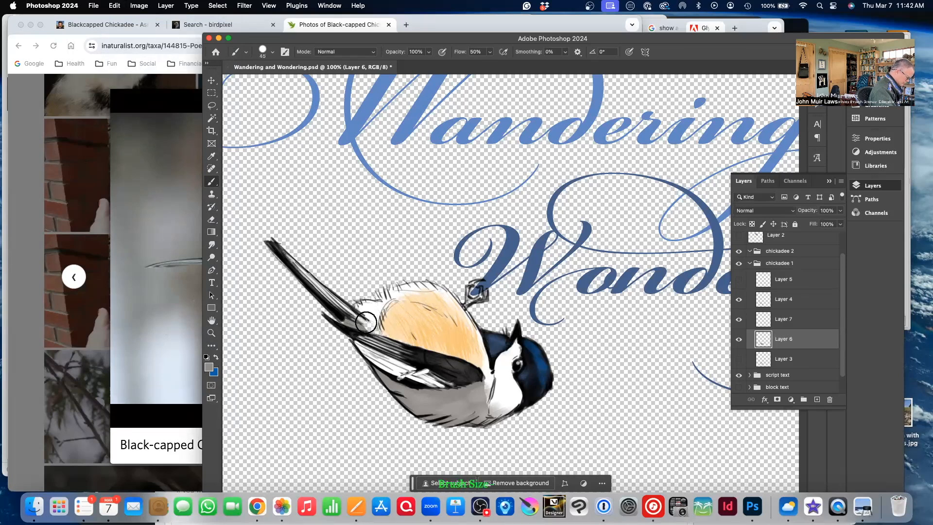
pyautogui.press('[')
pyautogui.press('[')
pyautogui.press('[')
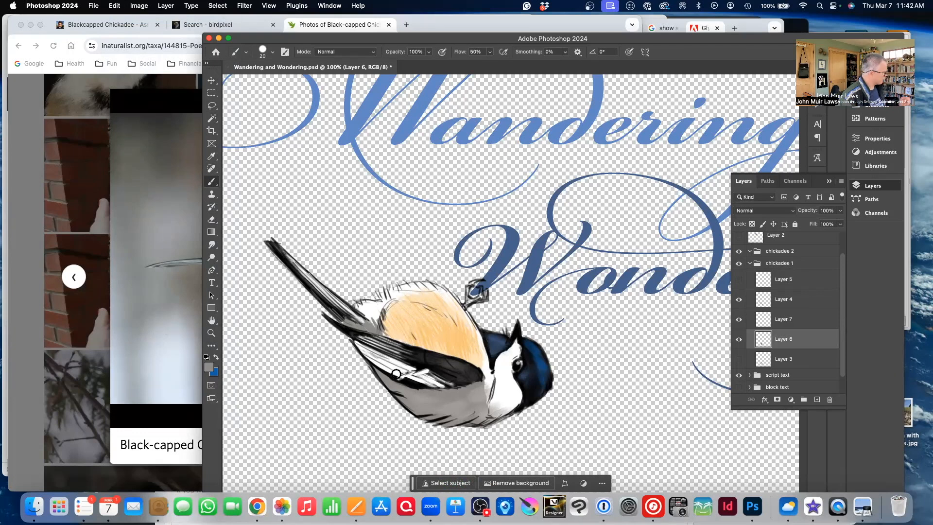
# Show the white Background layer behind the whole lettering and chickadee composition
pyautogui.press('super+minus')
pyautogui.press('super+minus')
pyautogui.press('super+minus')
pyautogui.press('super+minus')
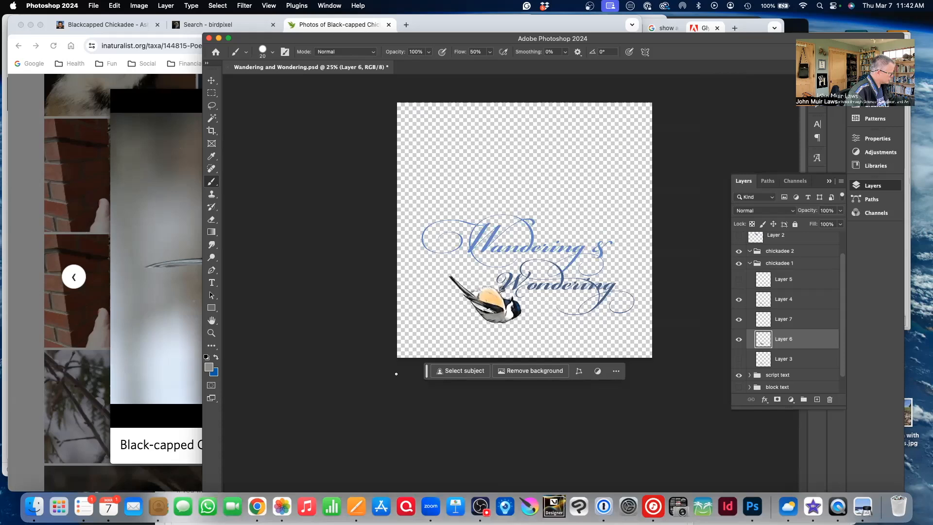
pyautogui.press(']')
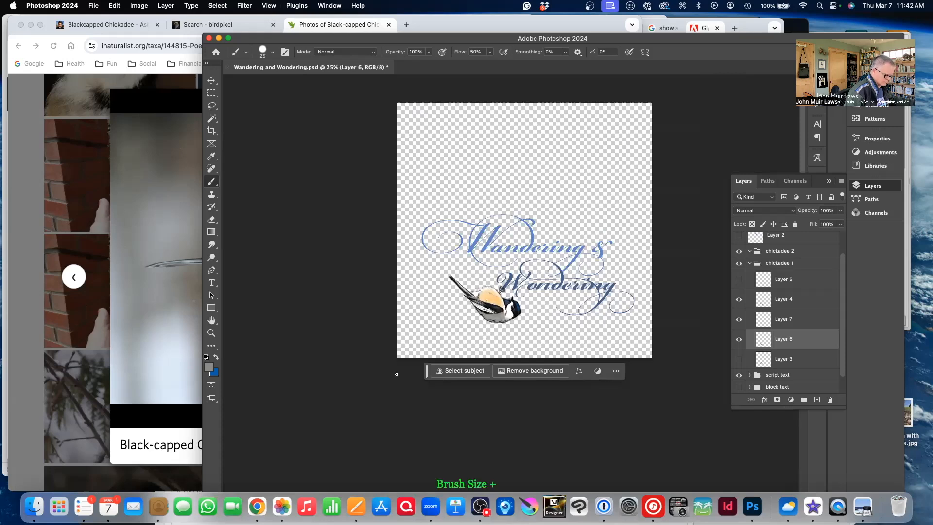
pyautogui.scroll(-2, 845, 369)
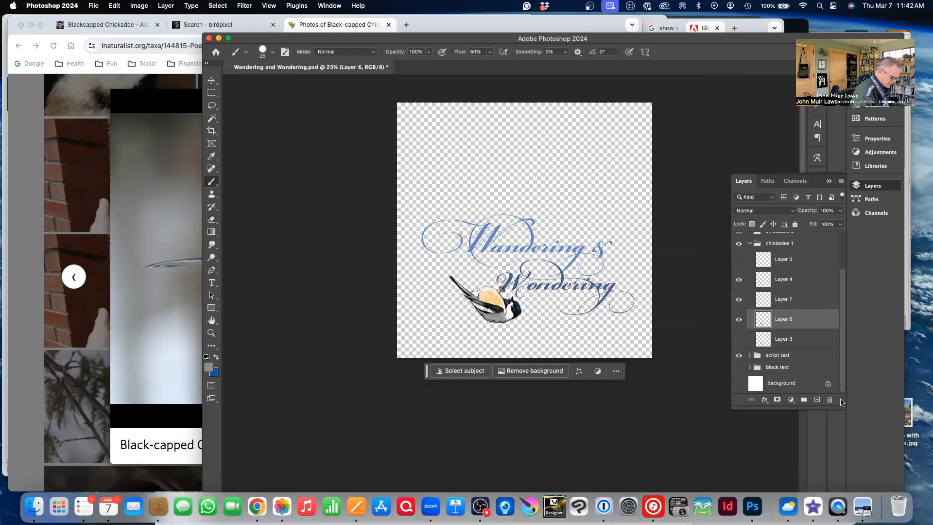
pyautogui.click(784, 383)
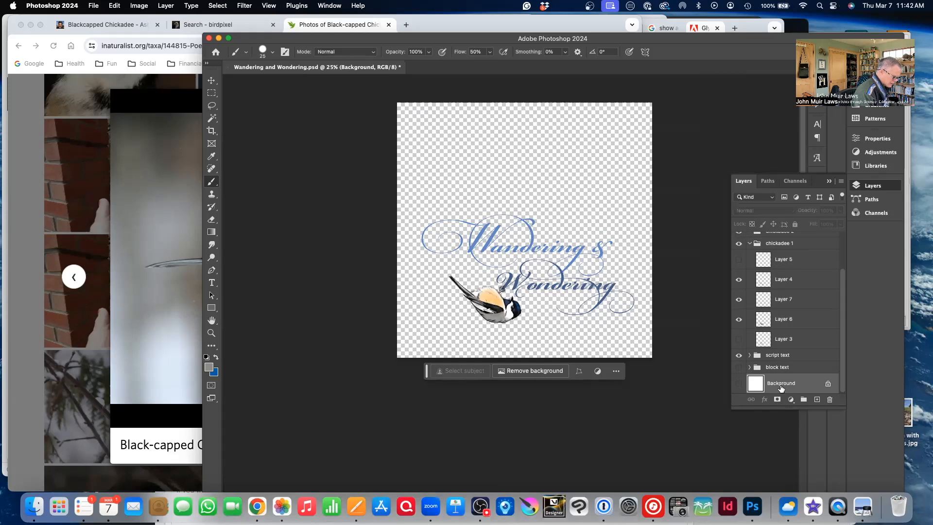
pyautogui.click(739, 384)
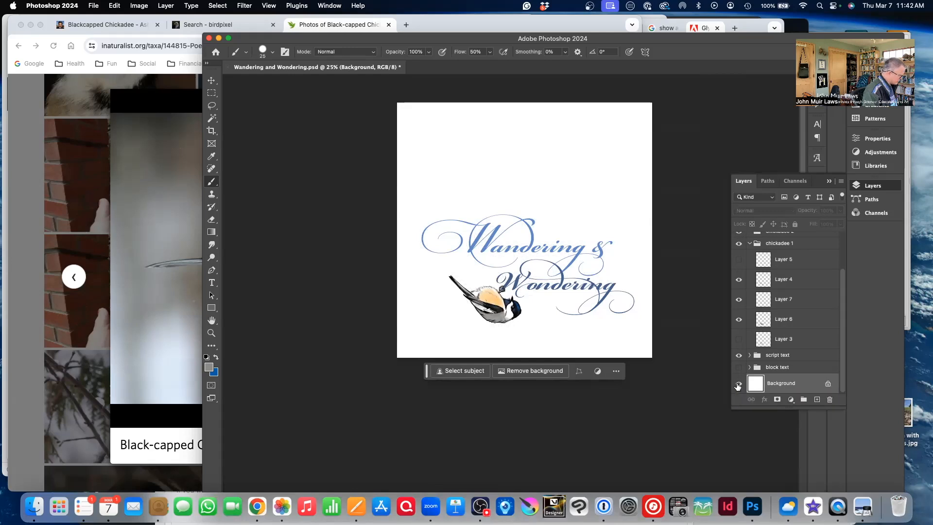
# Examine the chickadee and the script lettering against the white background at several magnifications
pyautogui.press('super+equal')
pyautogui.press('super+equal')
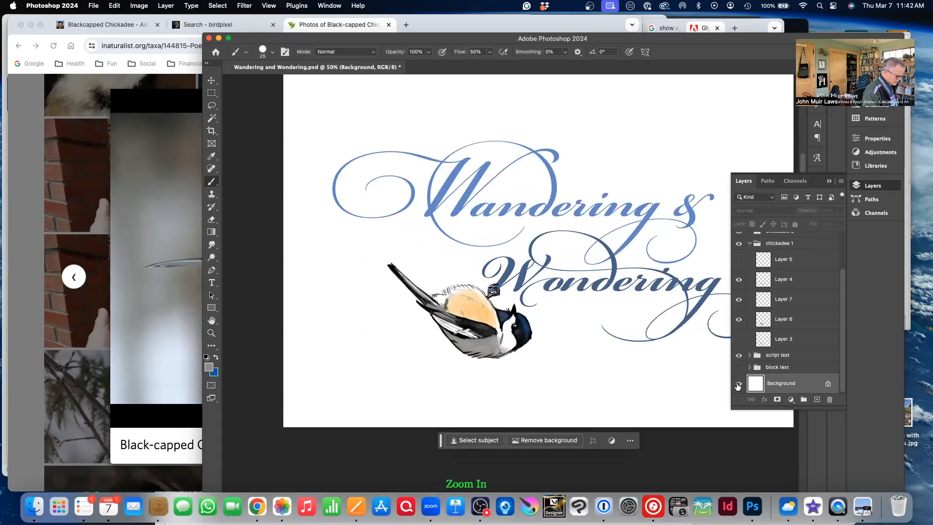
pyautogui.press('super+equal')
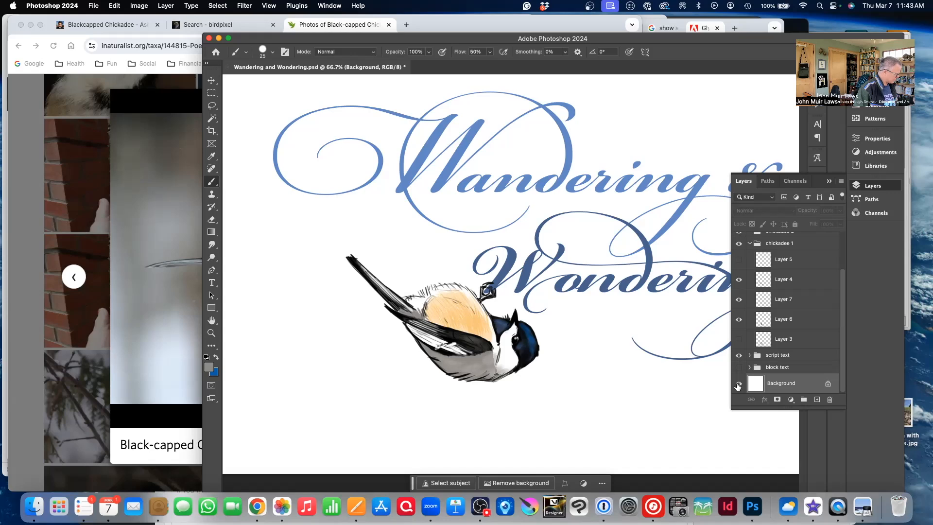
pyautogui.press('super+minus')
pyautogui.press('super+minus')
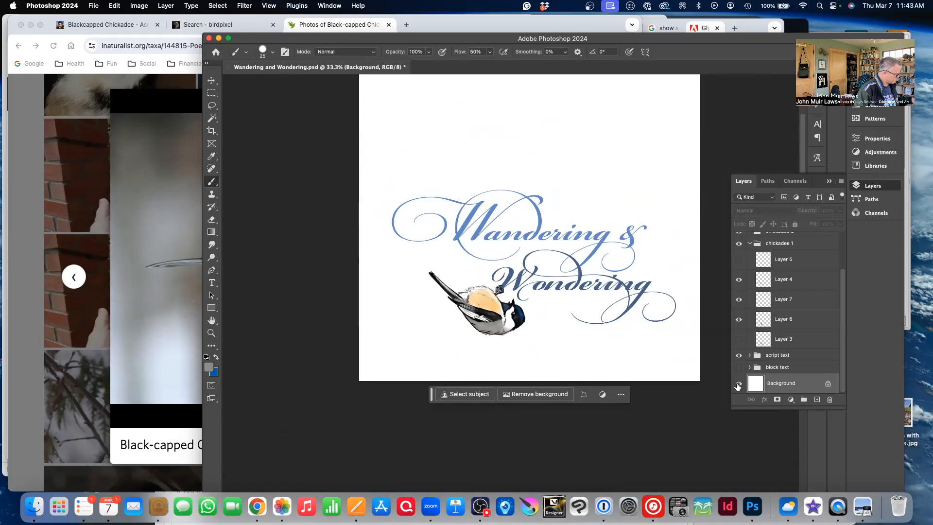
pyautogui.press('super+equal')
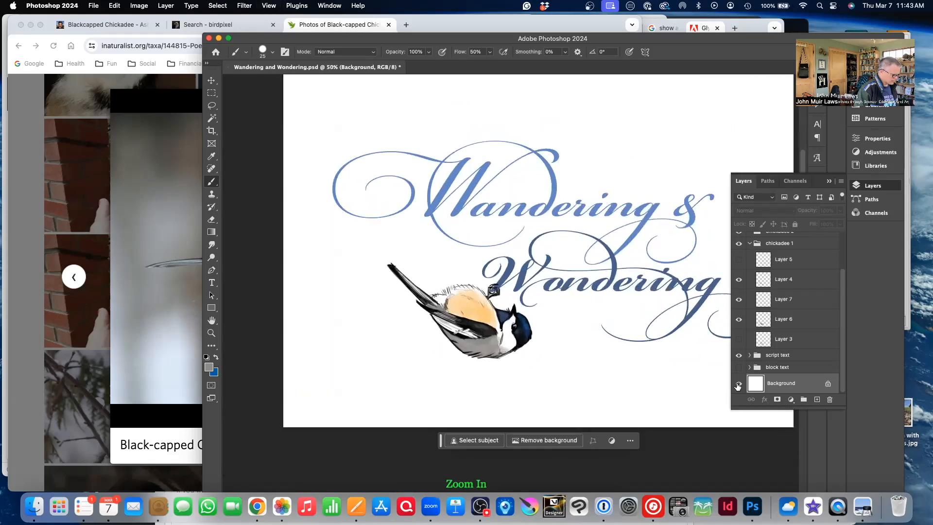
pyautogui.press('space')
pyautogui.moveTo(558, 321); pyautogui.dragTo(479, 341)
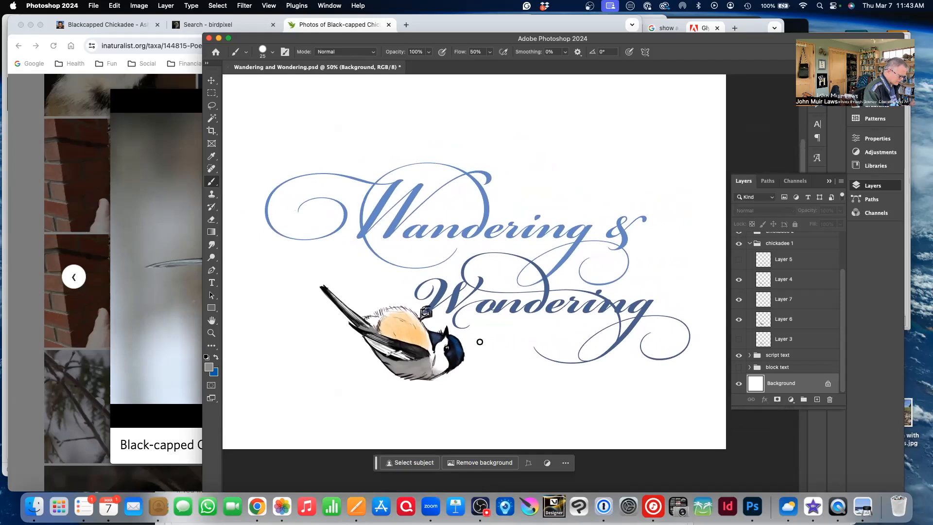